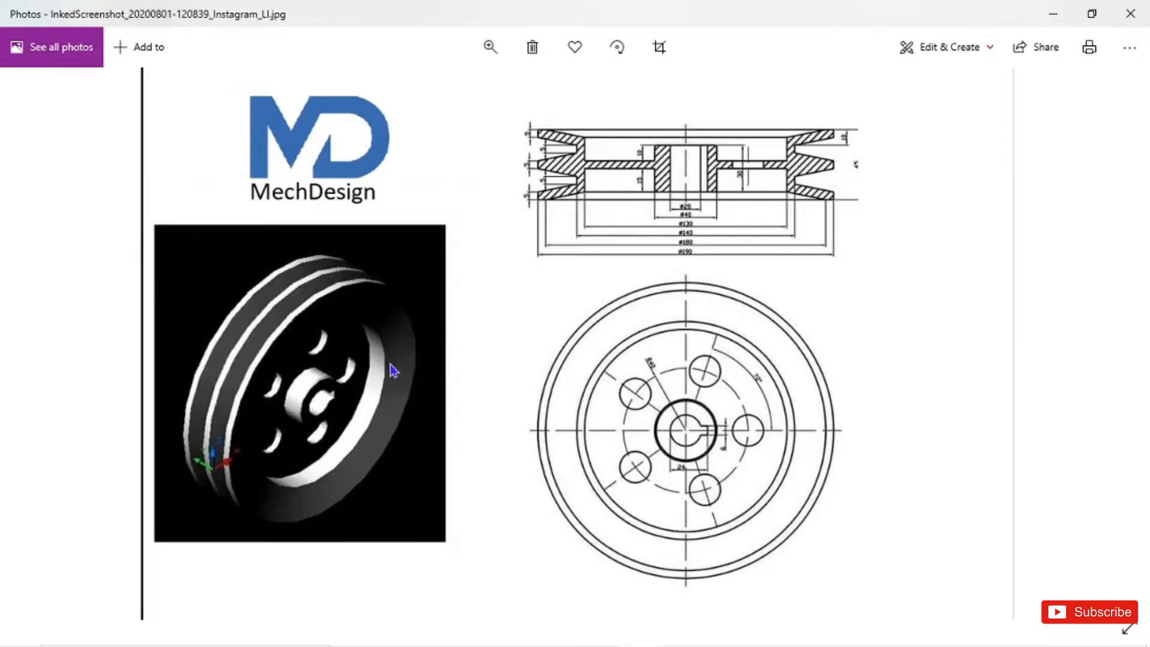
Examine the pulley drawing's section view closely for its diameters, heights and groove dimensions.
{"action": "left_click", "coordinate": [490, 47]}
{"action": "left_click_drag", "start_coordinate": [411, 90], "coordinate": [418, 91]}
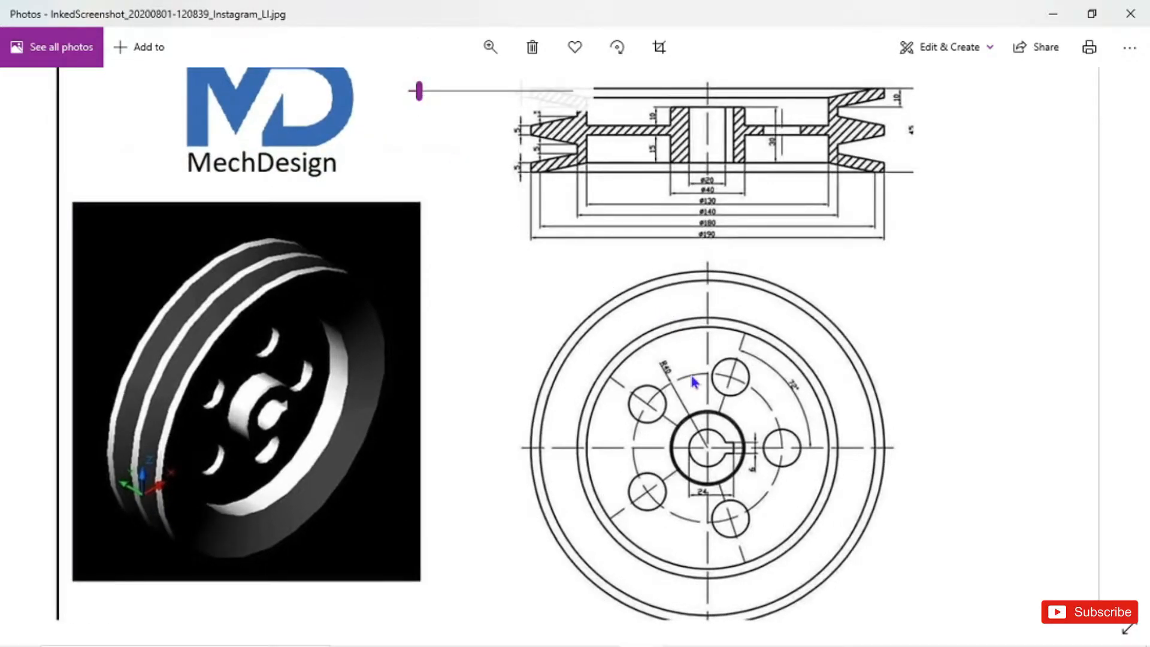
{"action": "scroll", "coordinate": [649, 341], "scroll_direction": "up", "scroll_amount": 2}
{"action": "left_click", "coordinate": [490, 47]}
{"action": "left_click_drag", "start_coordinate": [418, 90], "coordinate": [469, 109]}
{"action": "left_click_drag", "start_coordinate": [760, 270], "coordinate": [750, 545]}
{"action": "left_click_drag", "start_coordinate": [851, 350], "coordinate": [667, 377]}
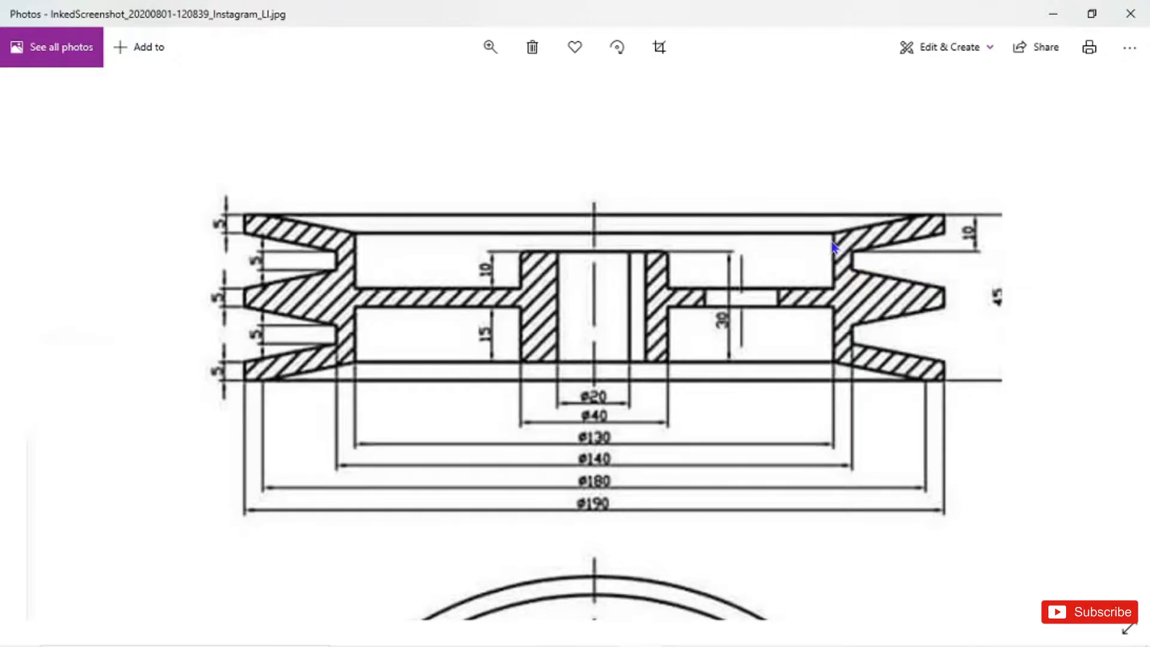
Switch to Creo Parametric and start a Revolve sketch on the TOP plane, oriented parallel to the screen.
{"action": "mouse_move", "coordinate": [812, 646]}
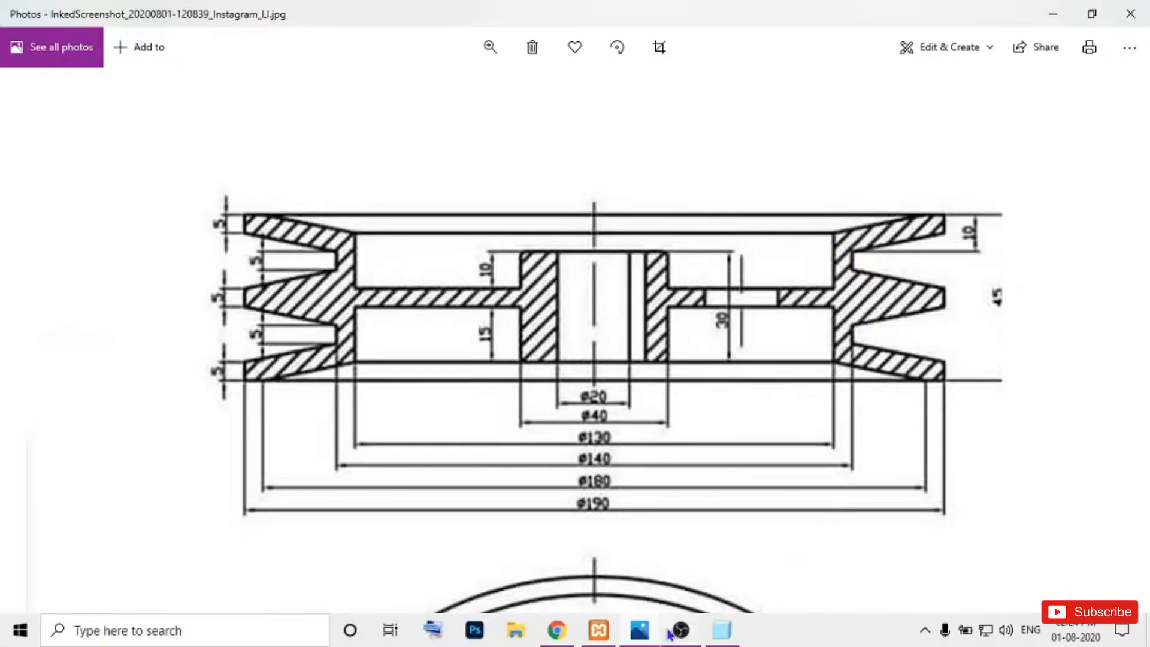
{"action": "left_click", "coordinate": [719, 630]}
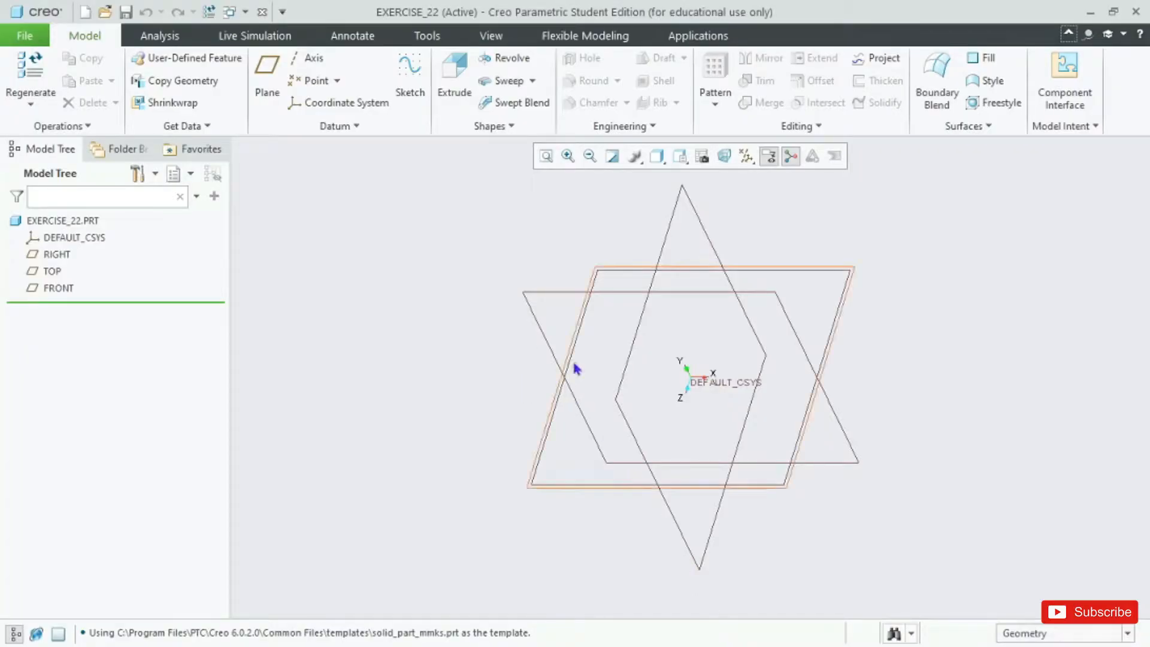
{"action": "left_click", "coordinate": [622, 270]}
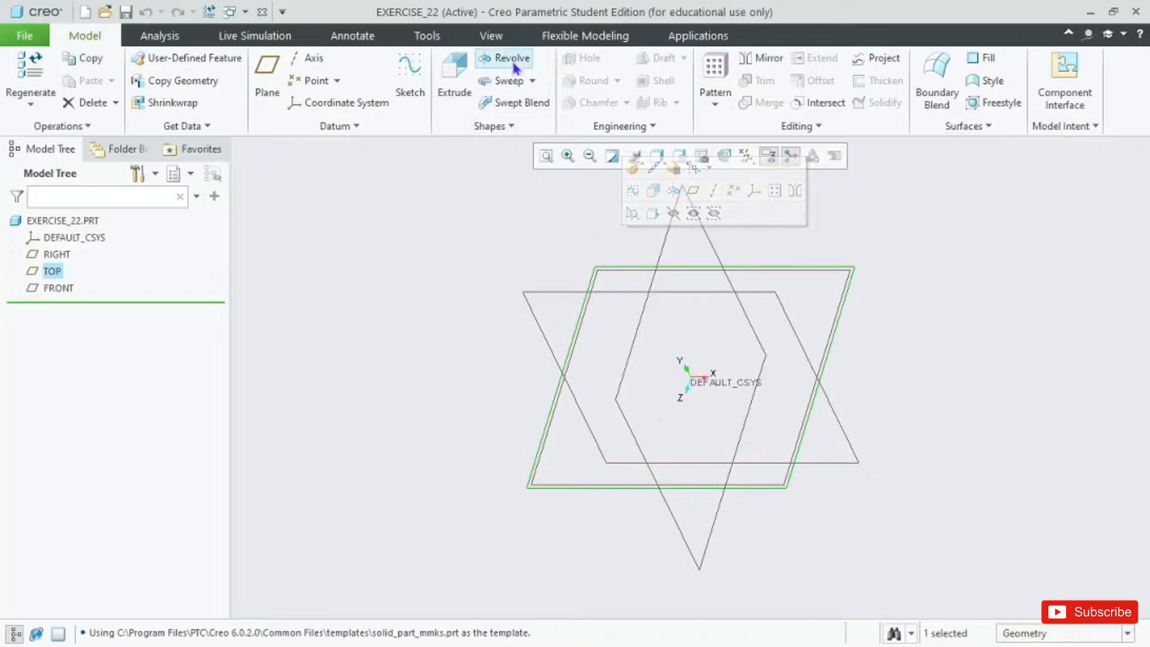
{"action": "left_click", "coordinate": [501, 59]}
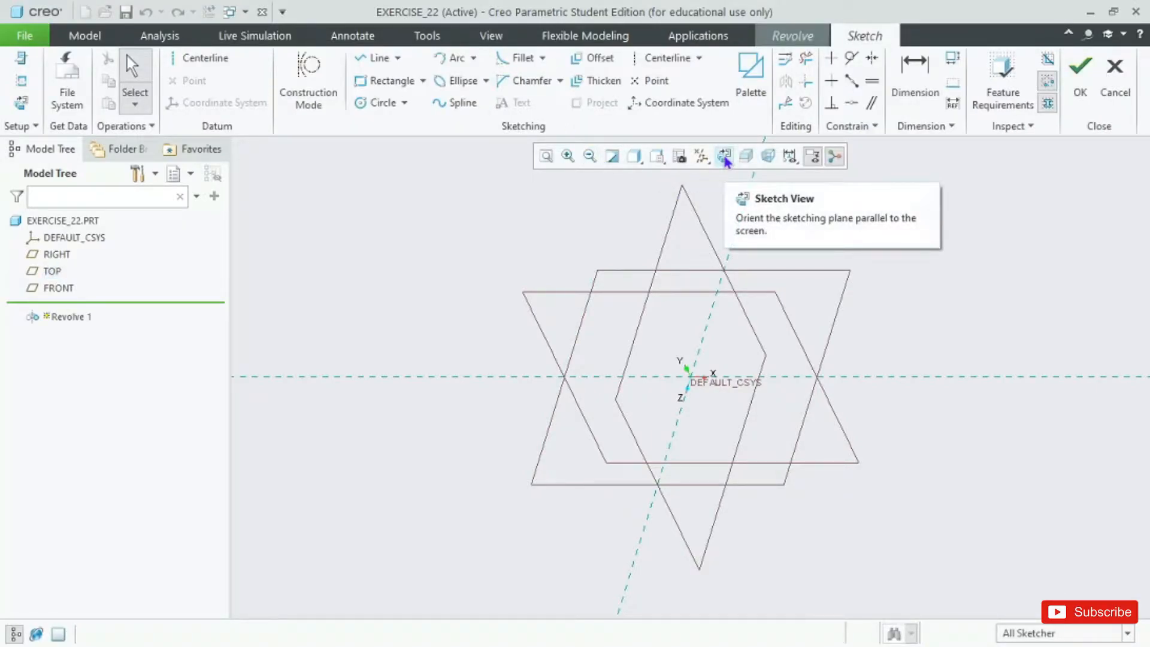
{"action": "left_click", "coordinate": [724, 157]}
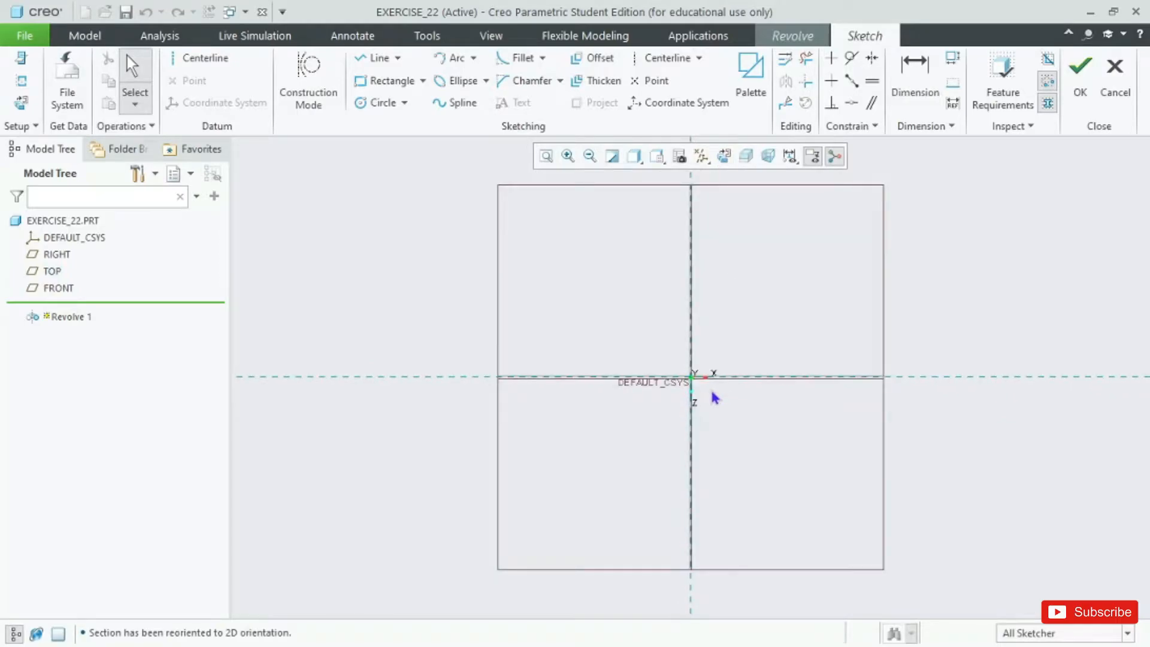
Draw a datum centerline along the horizontal reference through the origin as the axis of revolution.
{"action": "scroll", "coordinate": [734, 545], "scroll_direction": "down", "scroll_amount": 2}
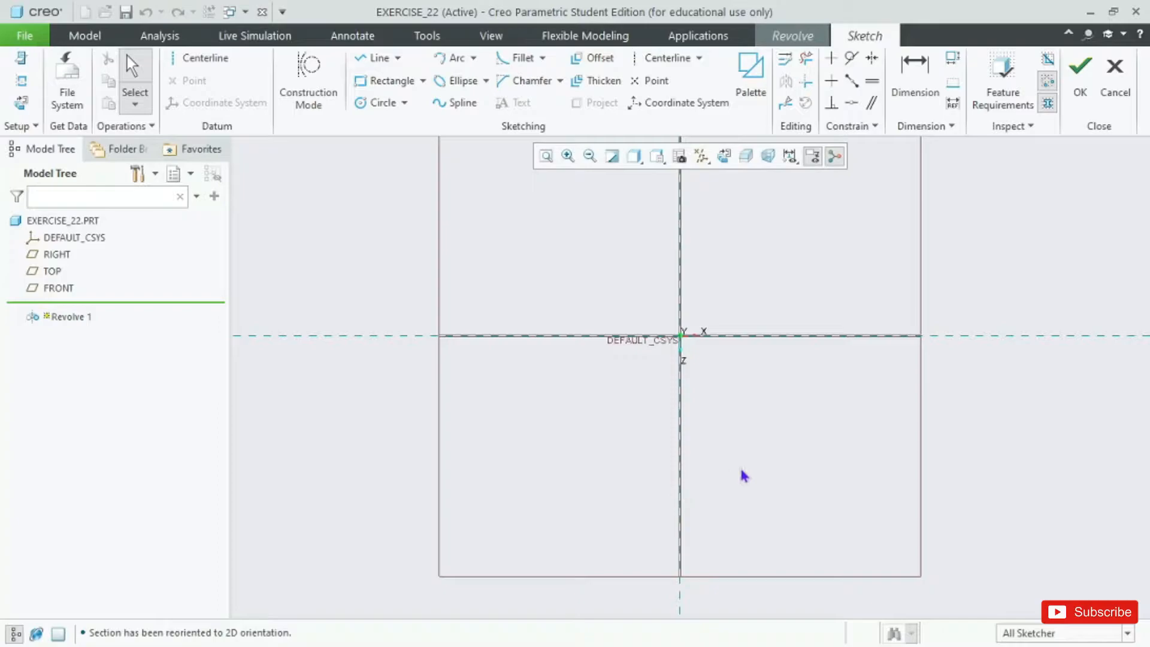
{"action": "scroll", "coordinate": [743, 472], "scroll_direction": "down", "scroll_amount": 2}
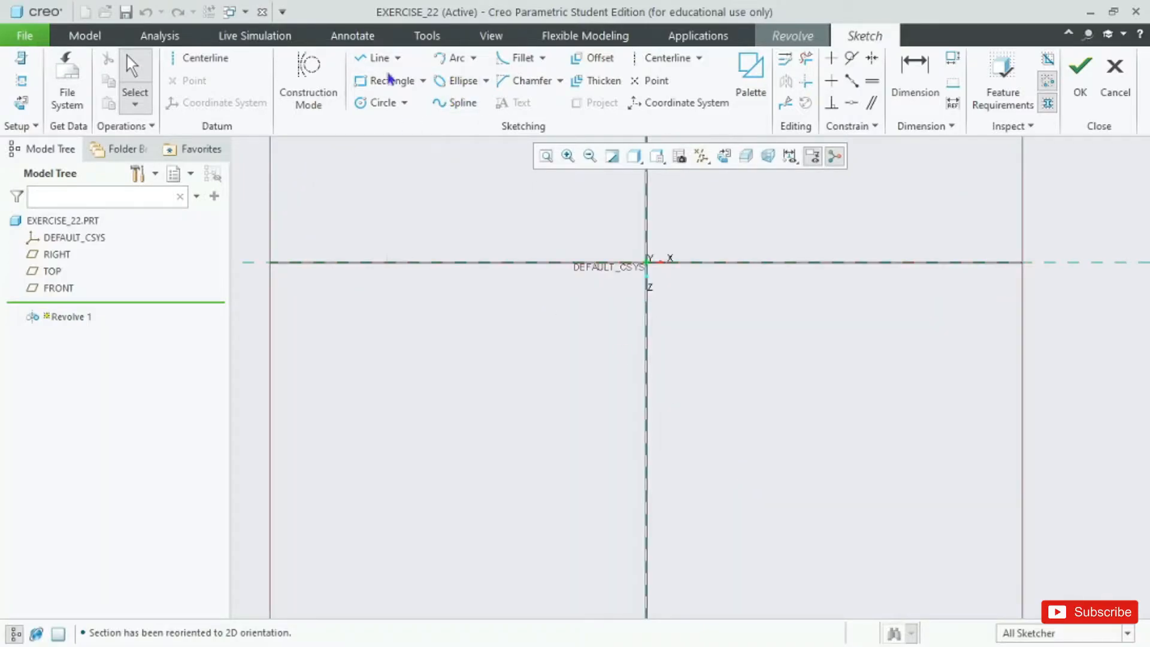
{"action": "left_click", "coordinate": [207, 57]}
{"action": "left_click", "coordinate": [405, 264]}
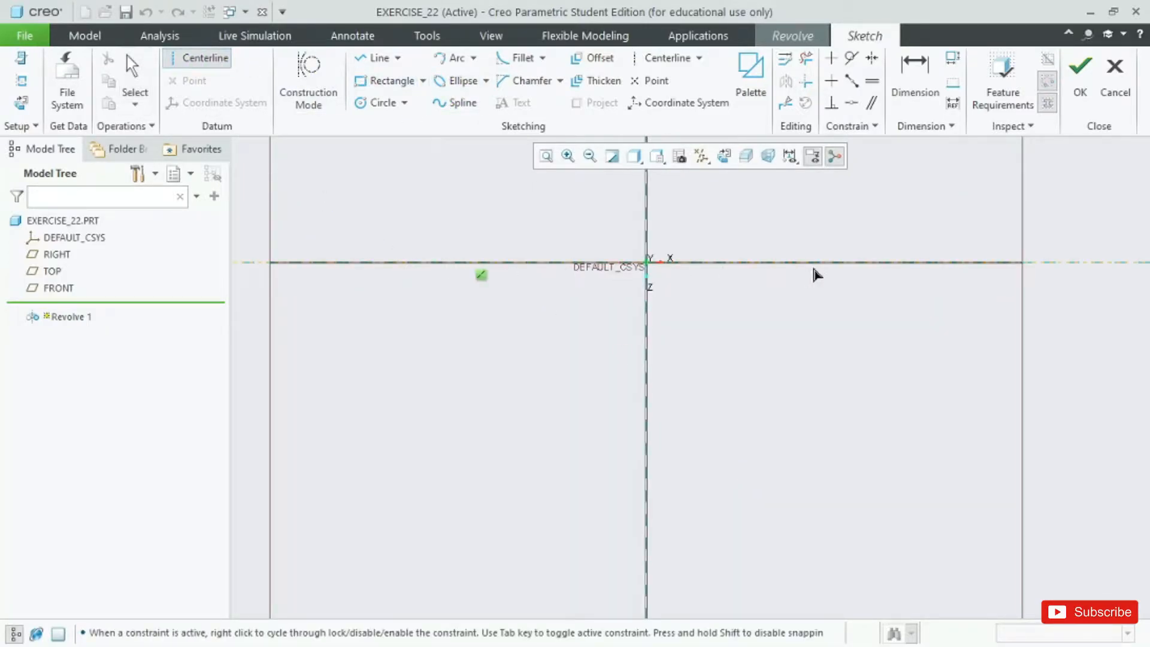
{"action": "left_click", "coordinate": [820, 263]}
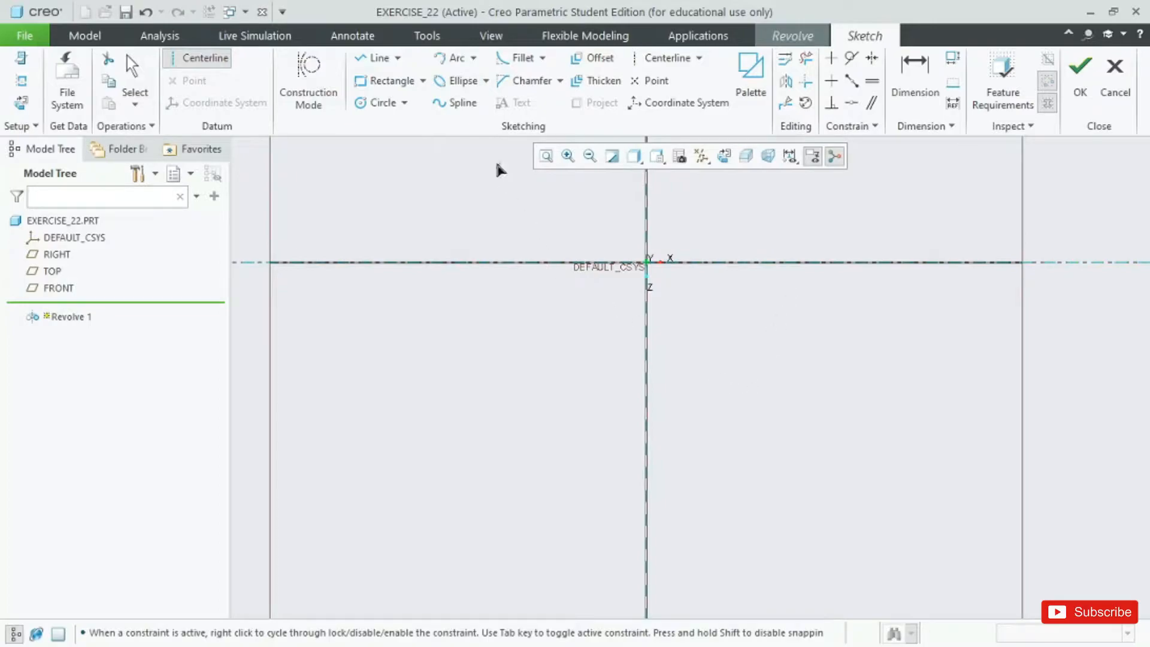
Sketch a horizontal line about 198 mm long below the centerline, crossing the vertical reference.
{"action": "left_click", "coordinate": [376, 57]}
{"action": "key", "text": "alt+Tab"}
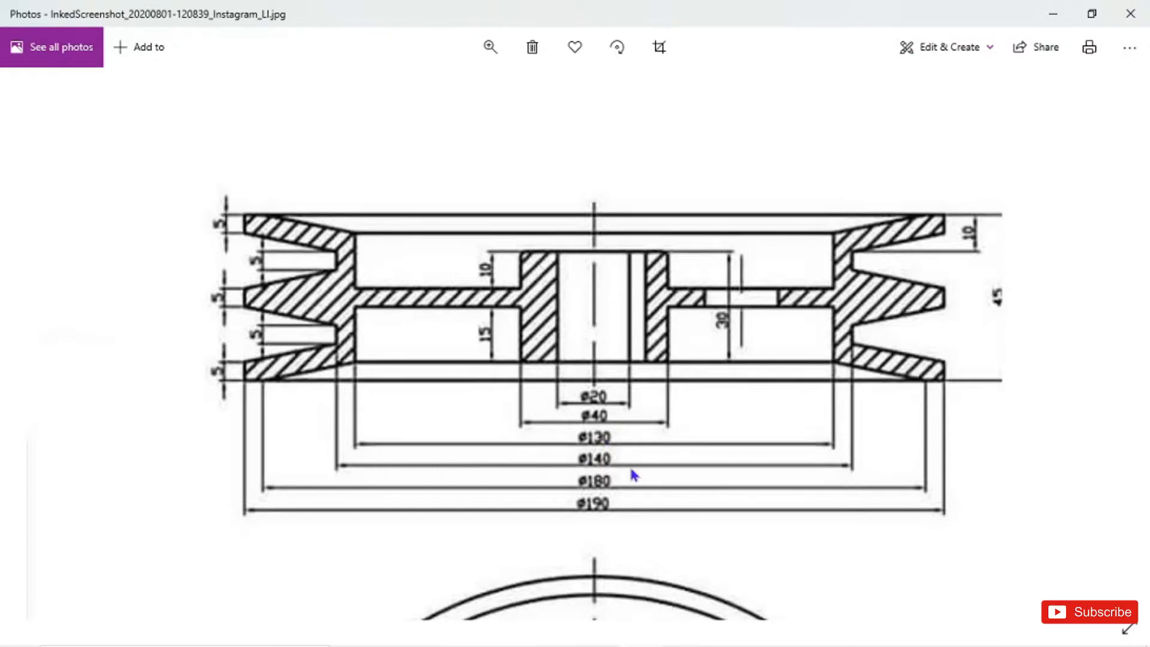
{"action": "key", "text": "alt+Tab"}
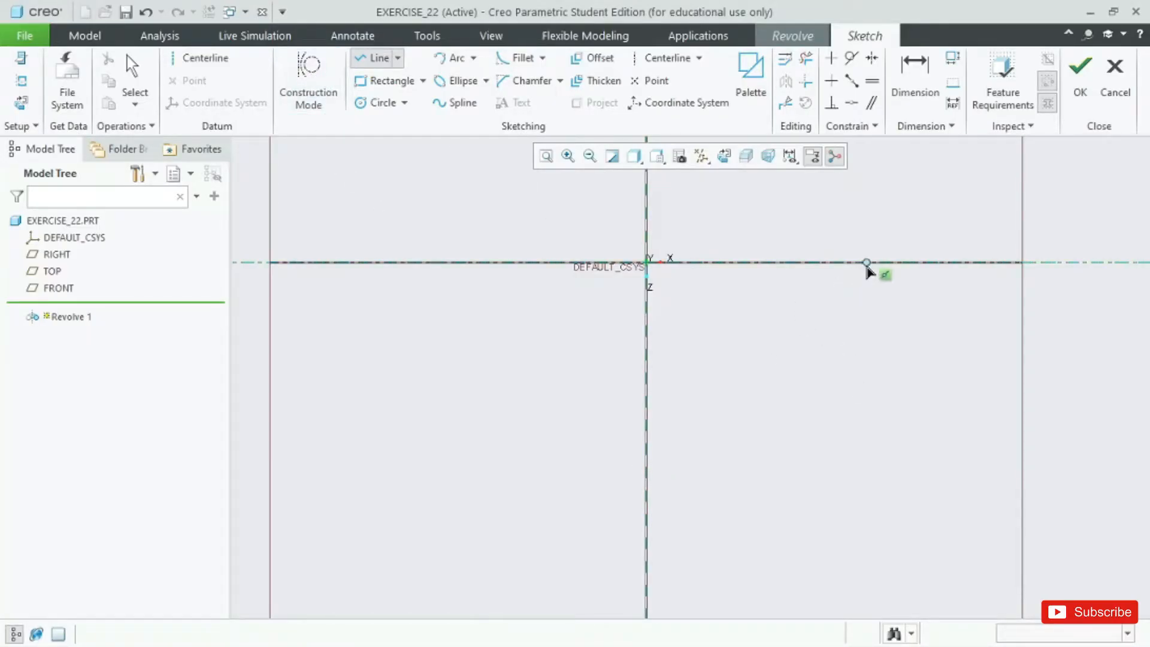
{"action": "left_click", "coordinate": [527, 500]}
{"action": "left_click", "coordinate": [820, 502]}
{"action": "middle_click", "coordinate": [824, 506]}
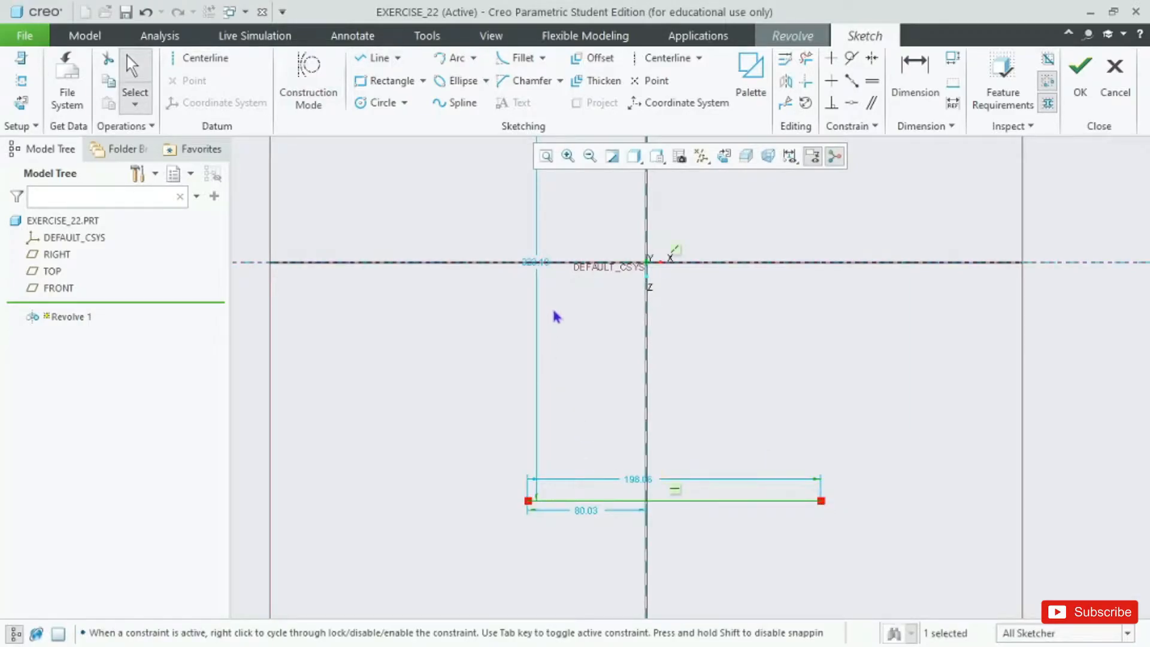
Dimension the line's distance from the horizontal centerline as 130/2 (65 mm), taken from the drawing's inner rim diameter.
{"action": "scroll", "coordinate": [699, 402], "scroll_direction": "down", "scroll_amount": 5}
{"action": "scroll", "coordinate": [703, 339], "scroll_direction": "up", "scroll_amount": 5}
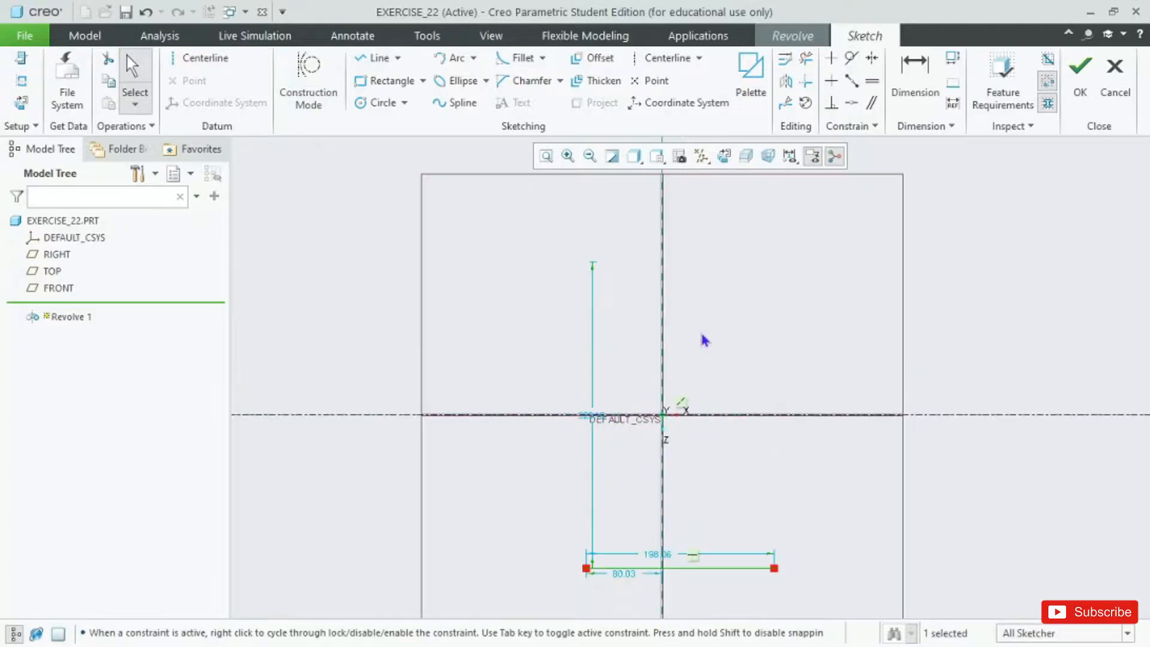
{"action": "left_click", "coordinate": [893, 87]}
{"action": "left_click", "coordinate": [702, 280]}
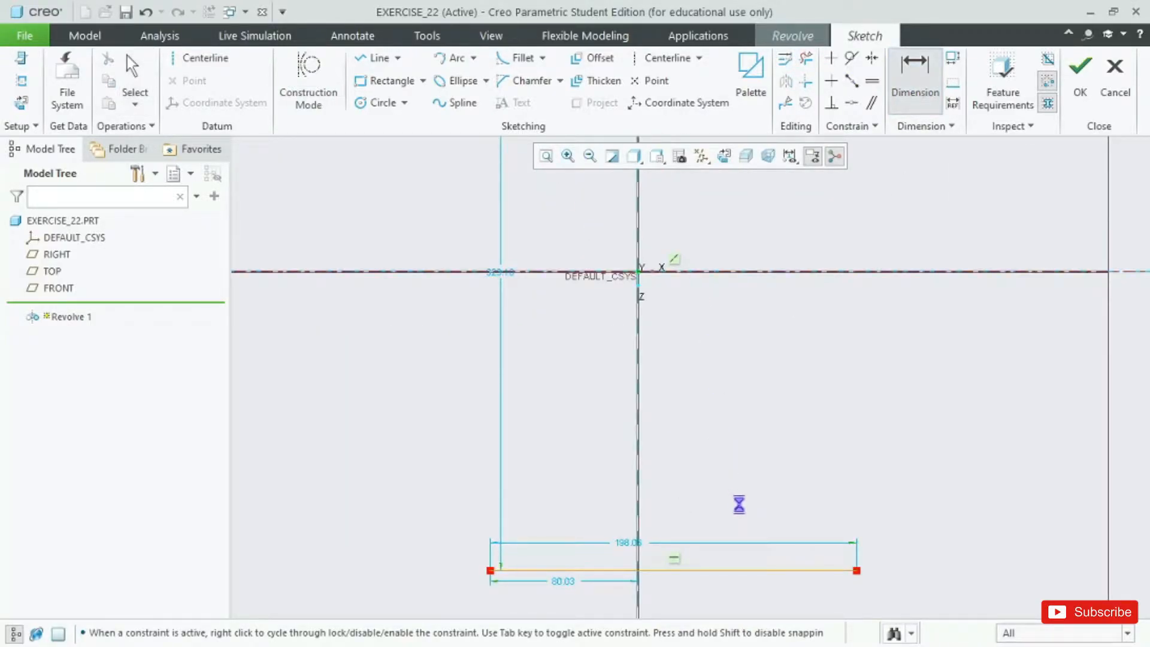
{"action": "left_click", "coordinate": [741, 571]}
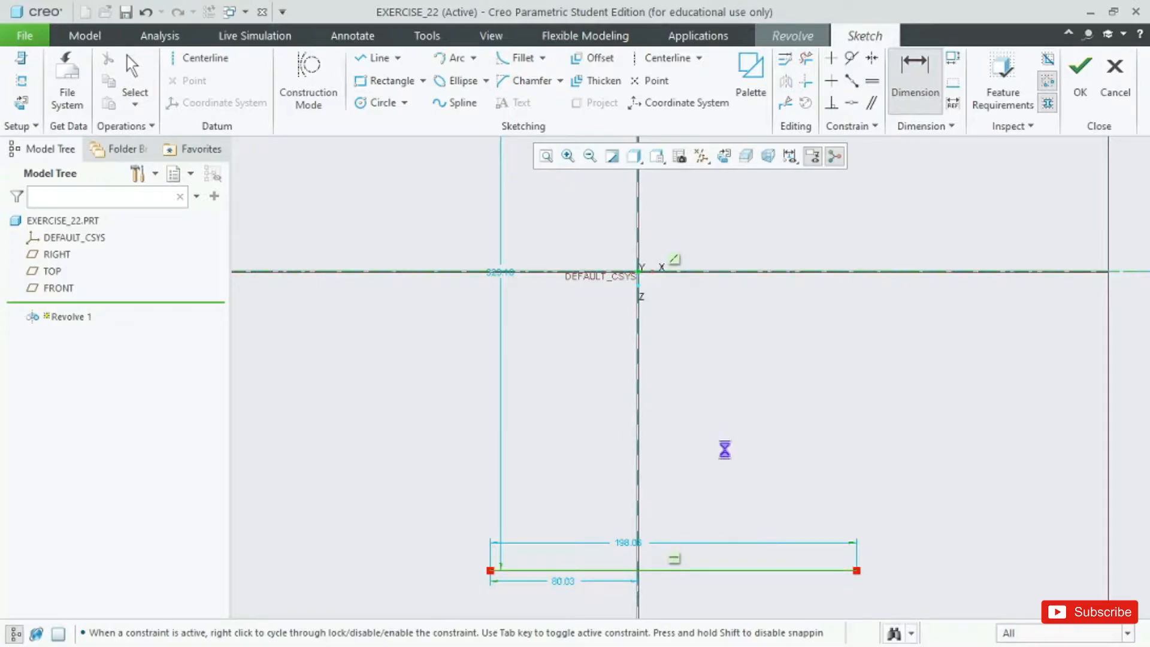
{"action": "middle_click", "coordinate": [727, 451]}
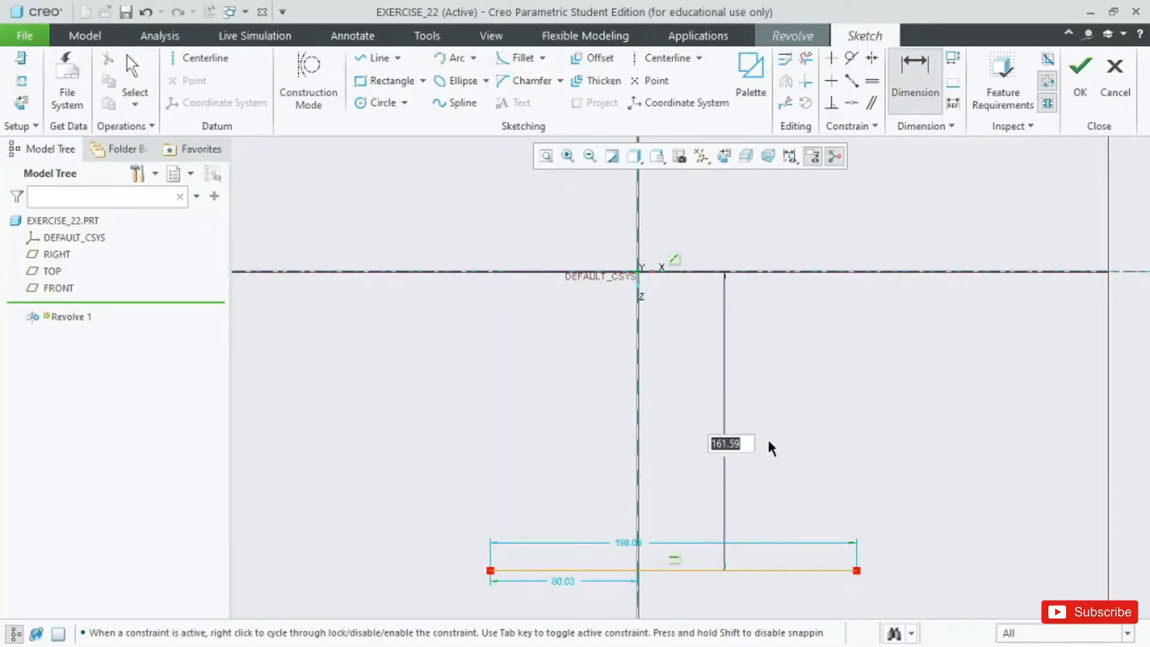
{"action": "key", "text": "alt+Tab"}
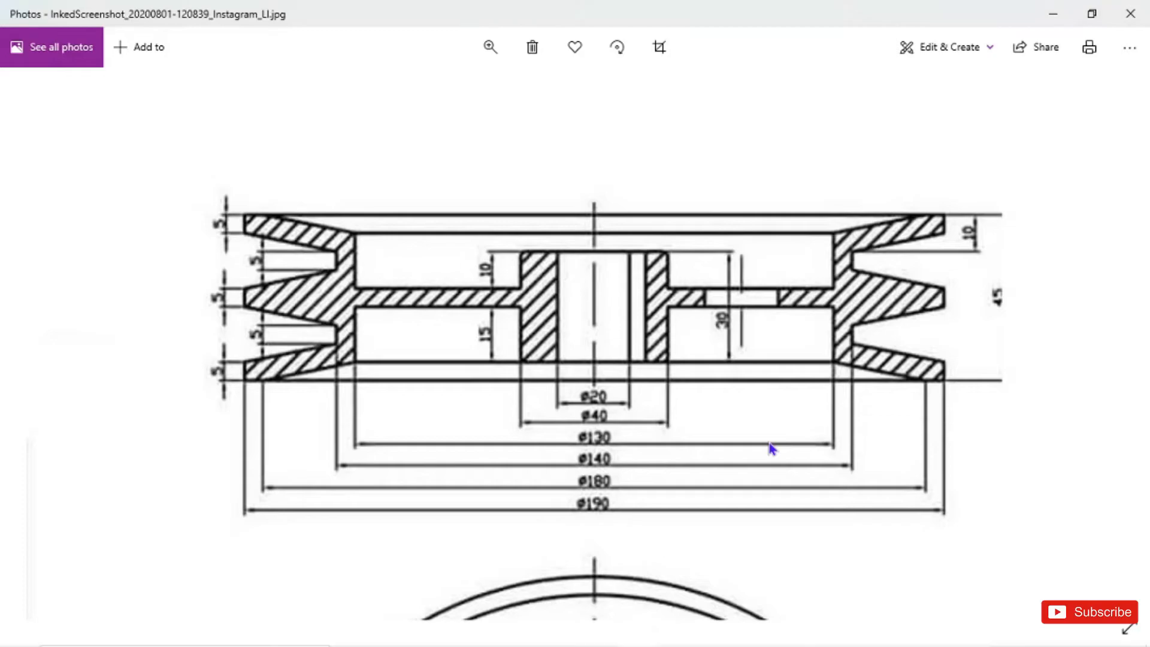
{"action": "key", "text": "alt+Tab"}
{"action": "type", "text": "130"}
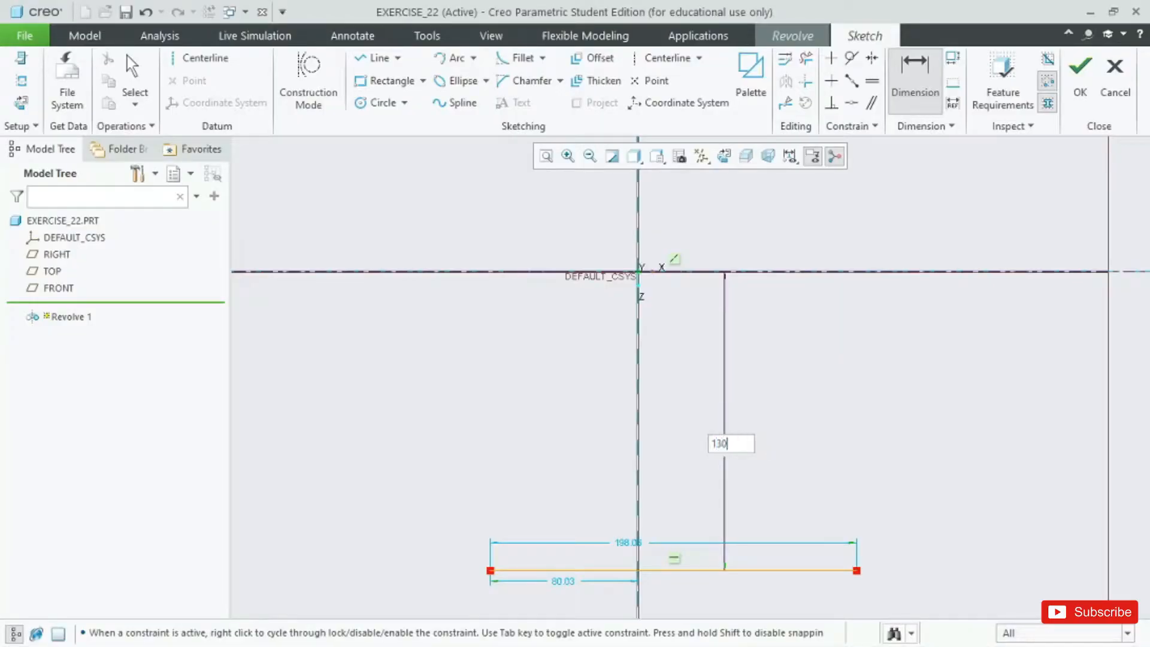
{"action": "type", "text": "/2"}
{"action": "key", "text": "Return"}
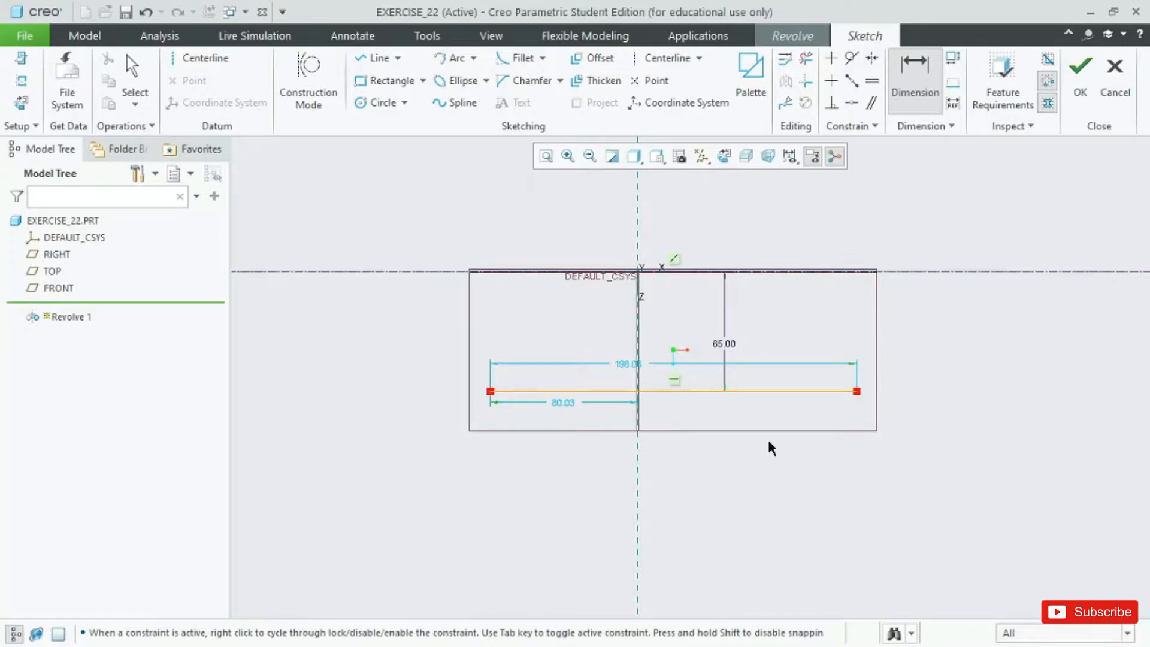
Set the horizontal line's length to 45 mm, matching the pulley's overall width in the drawing.
{"action": "key", "text": "alt+Tab"}
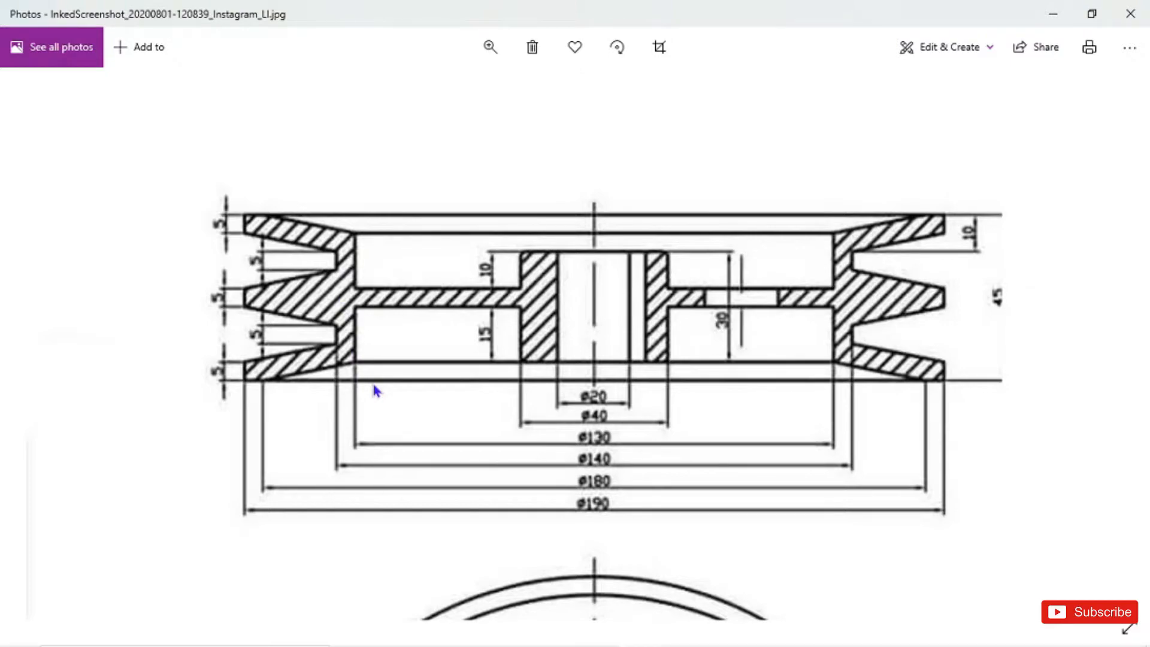
{"action": "key", "text": "alt+Tab"}
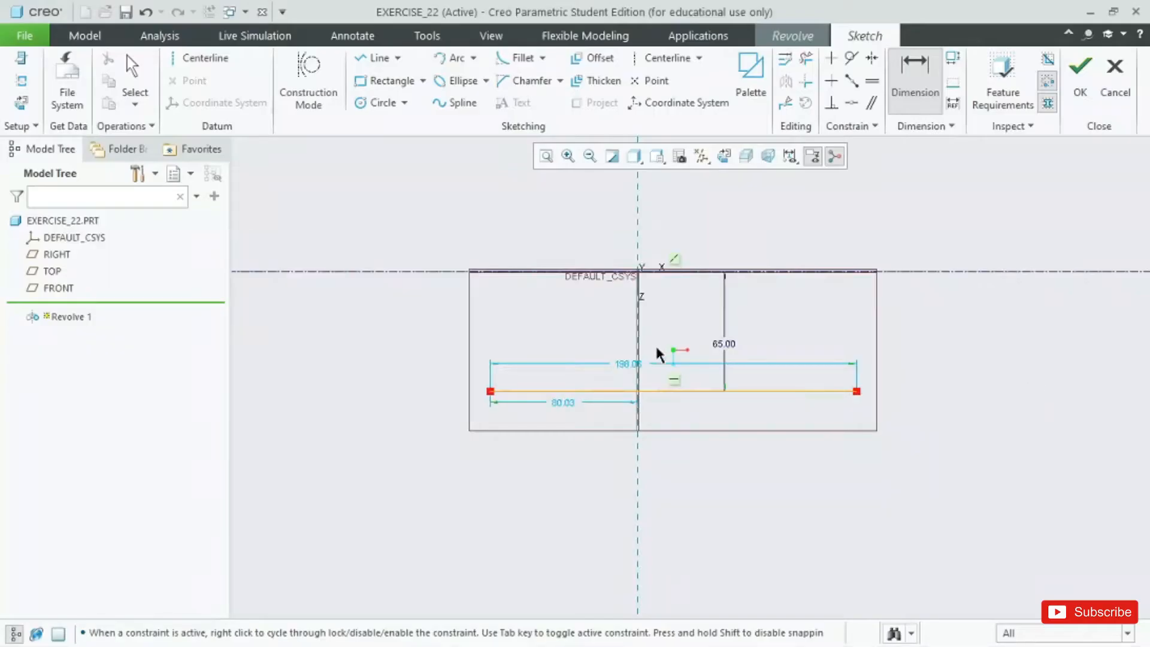
{"action": "double_click", "coordinate": [621, 365]}
{"action": "type", "text": "45"}
{"action": "key", "text": "Return"}
Set the distance from the line's left end to the vertical reference to 45/2 (22.5 mm).
{"action": "scroll", "coordinate": [569, 407], "scroll_direction": "up", "scroll_amount": 5}
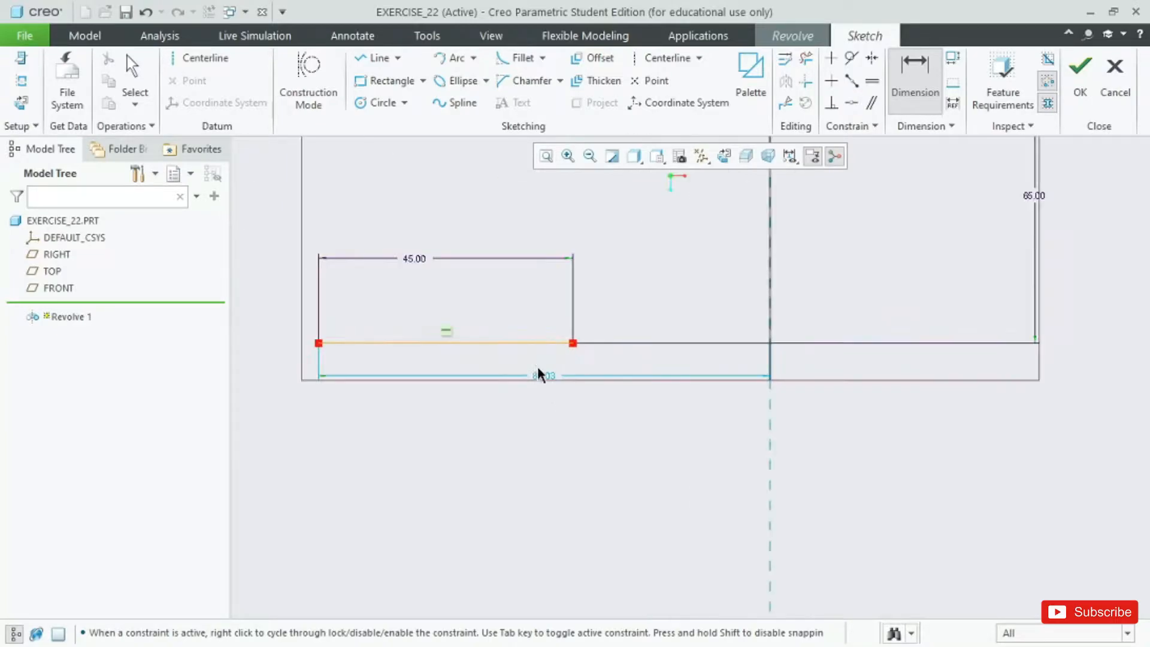
{"action": "double_click", "coordinate": [542, 376]}
{"action": "key", "text": "BackSpace"}
{"action": "type", "text": "45/"}
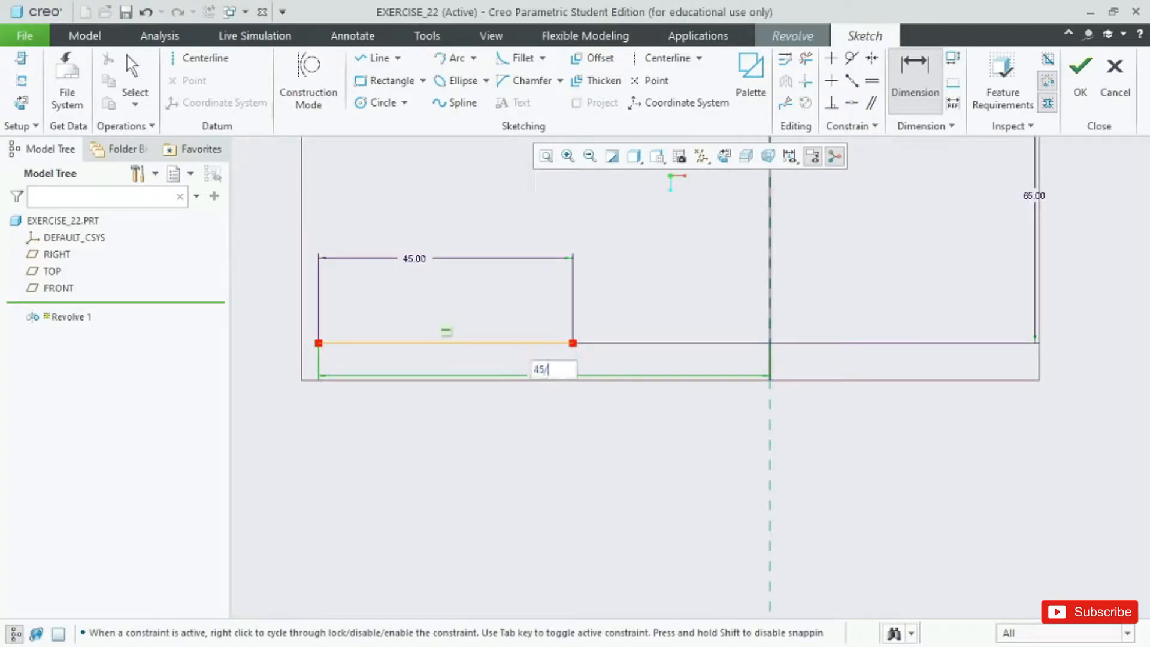
{"action": "type", "text": "2"}
{"action": "key", "text": "Return"}
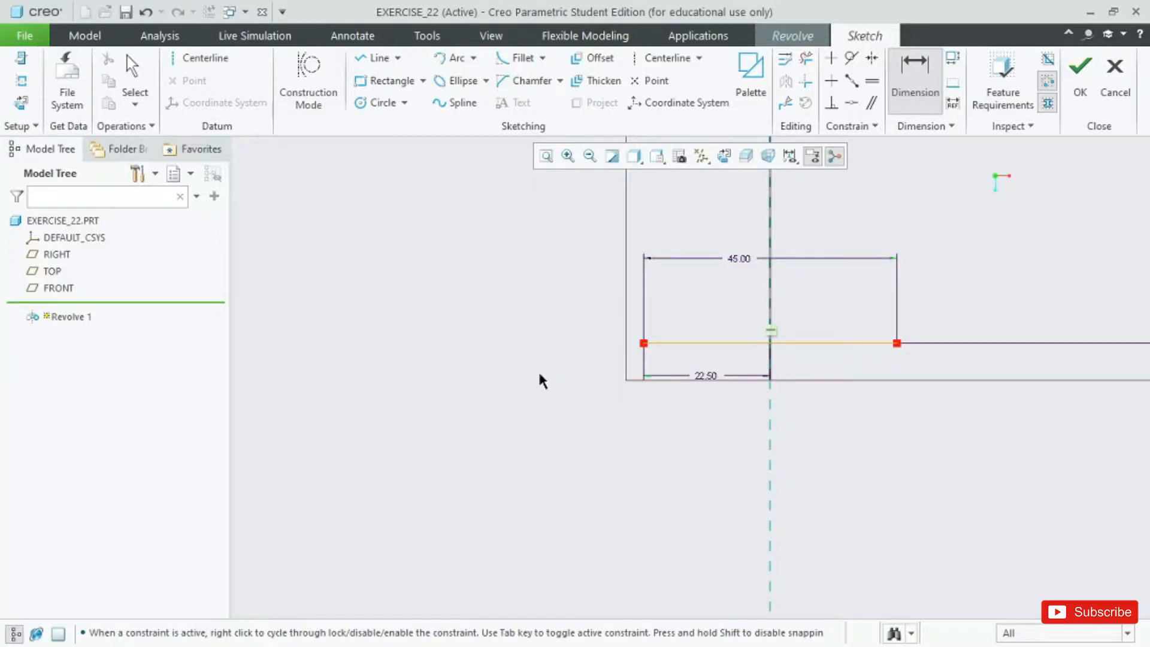
Sketch a second horizontal line about 58 mm long below the first one, crossing the vertical reference.
{"action": "scroll", "coordinate": [927, 299], "scroll_direction": "down", "scroll_amount": 3}
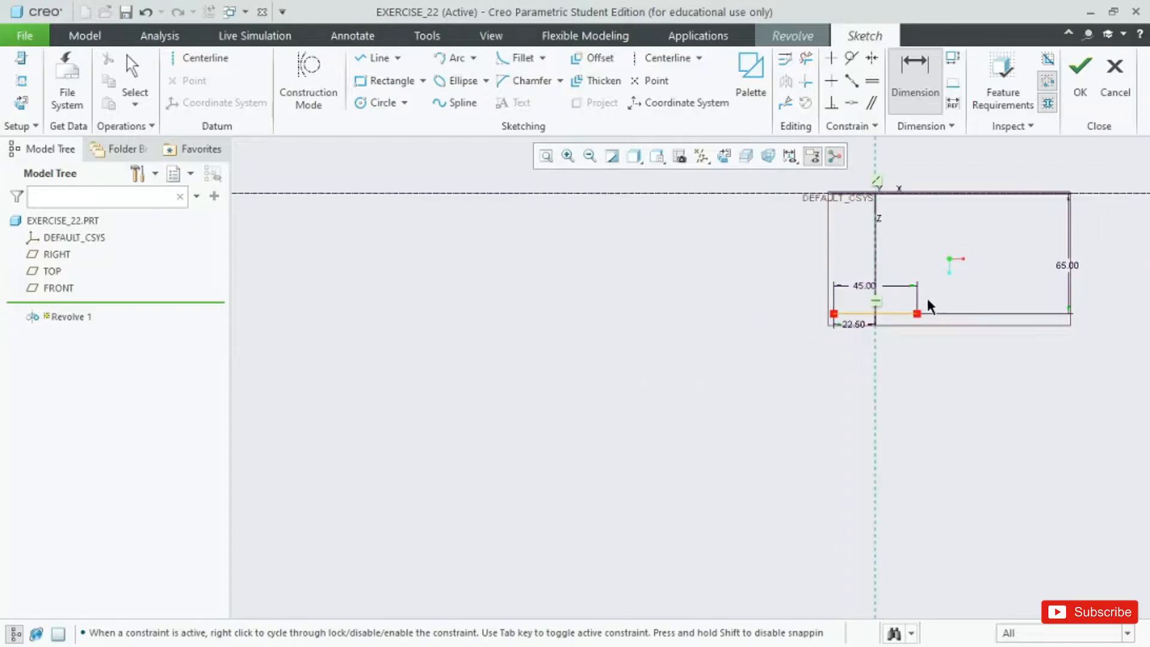
{"action": "scroll", "coordinate": [975, 234], "scroll_direction": "down", "scroll_amount": 6}
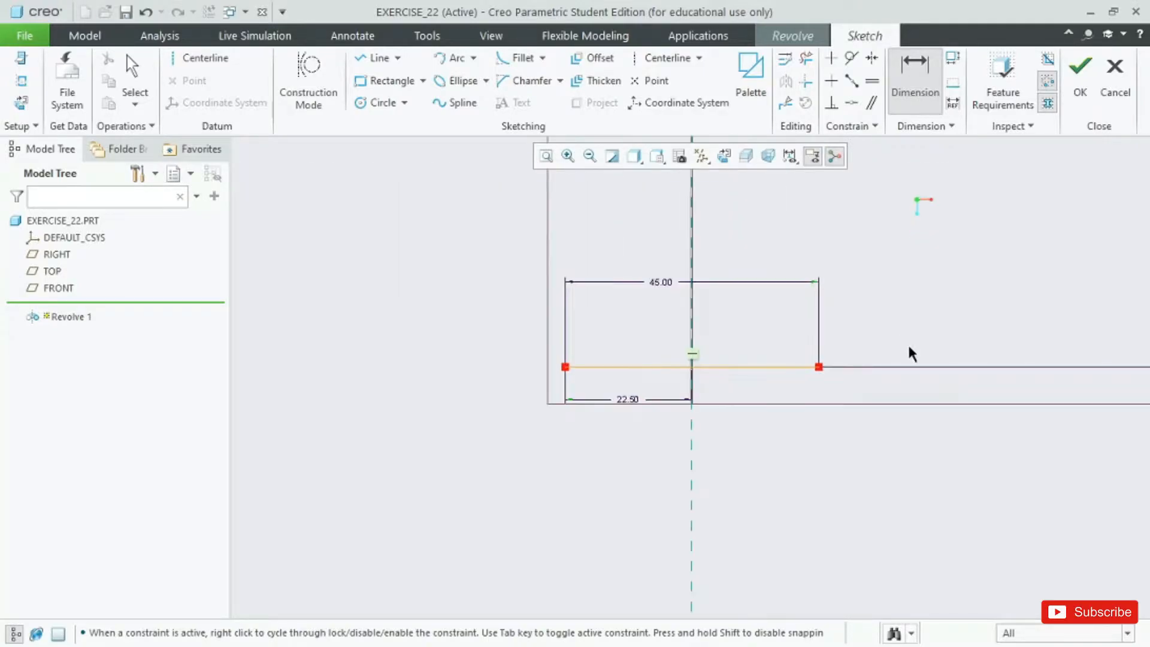
{"action": "key", "text": "alt+Tab"}
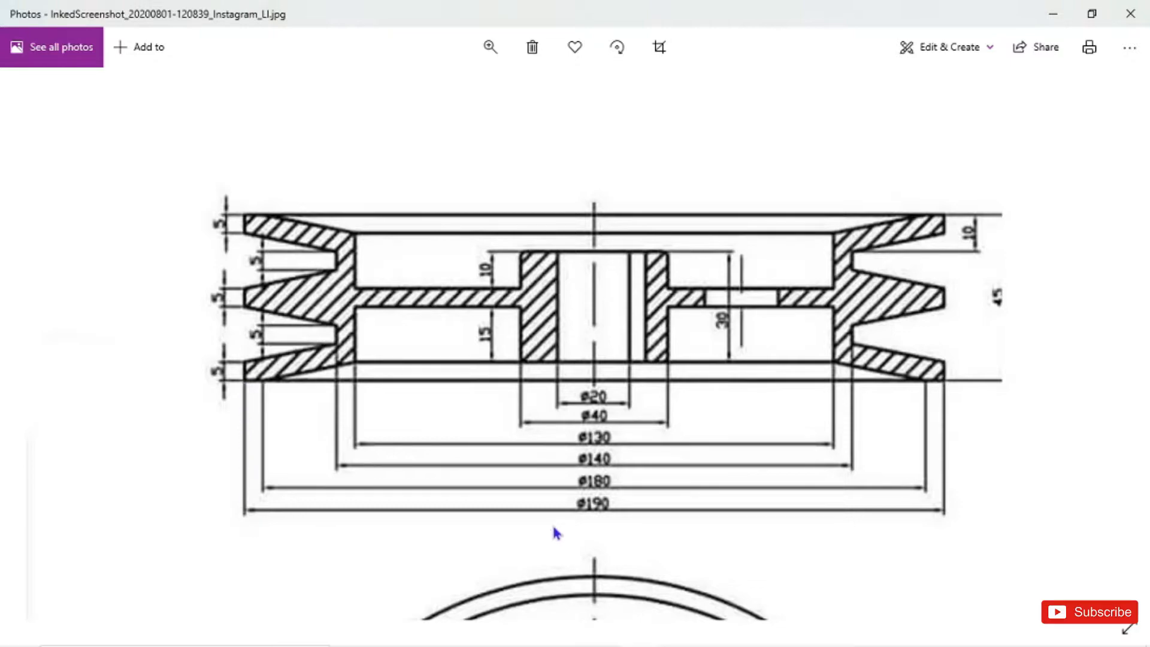
{"action": "key", "text": "alt+Tab"}
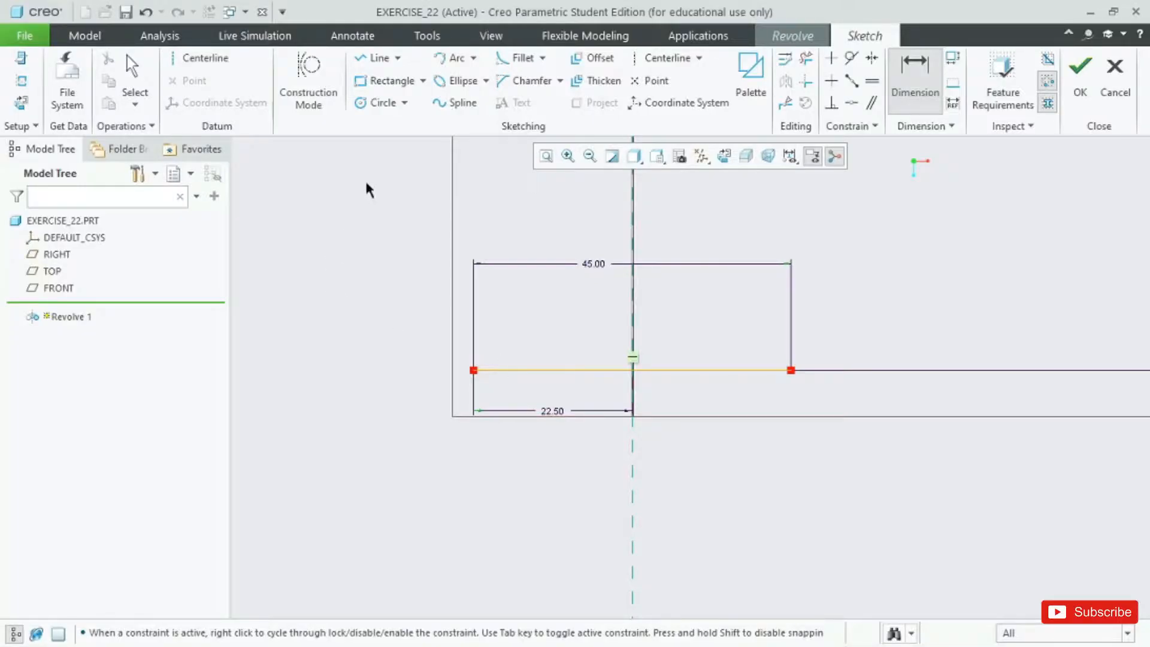
{"action": "left_click", "coordinate": [376, 58]}
{"action": "left_click", "coordinate": [417, 532]}
{"action": "left_click", "coordinate": [826, 546]}
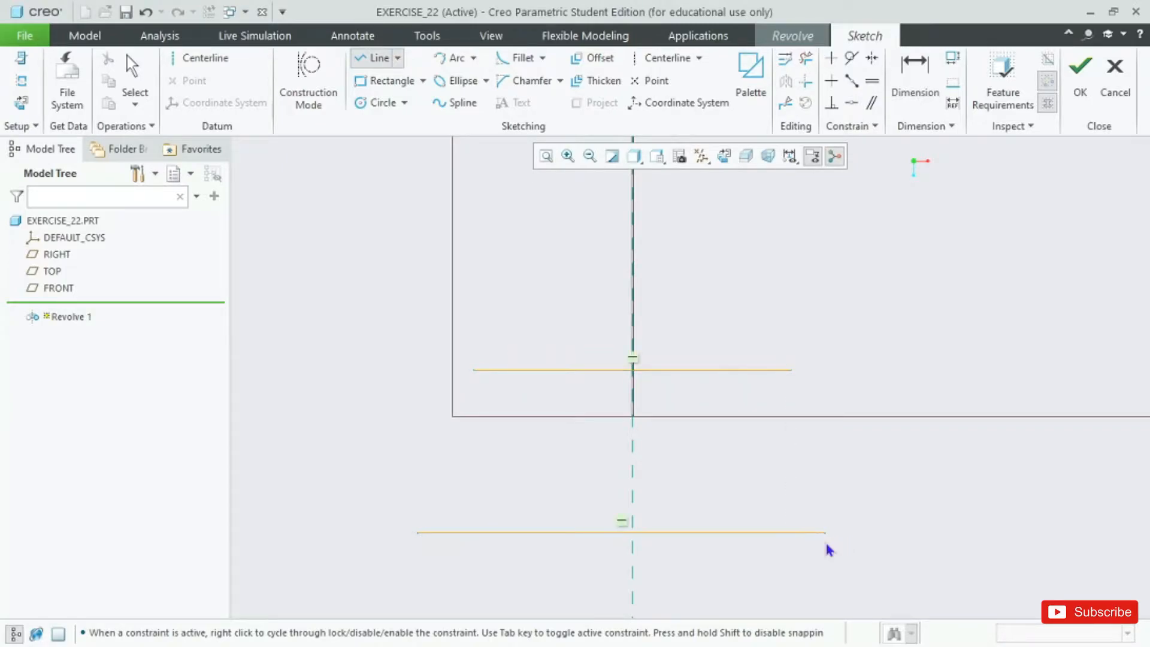
{"action": "middle_click", "coordinate": [827, 546]}
{"action": "middle_click", "coordinate": [827, 547]}
Set the lower horizontal line's length to 45 mm and its right end's distance from the vertical reference to 22.5 mm.
{"action": "double_click", "coordinate": [576, 504]}
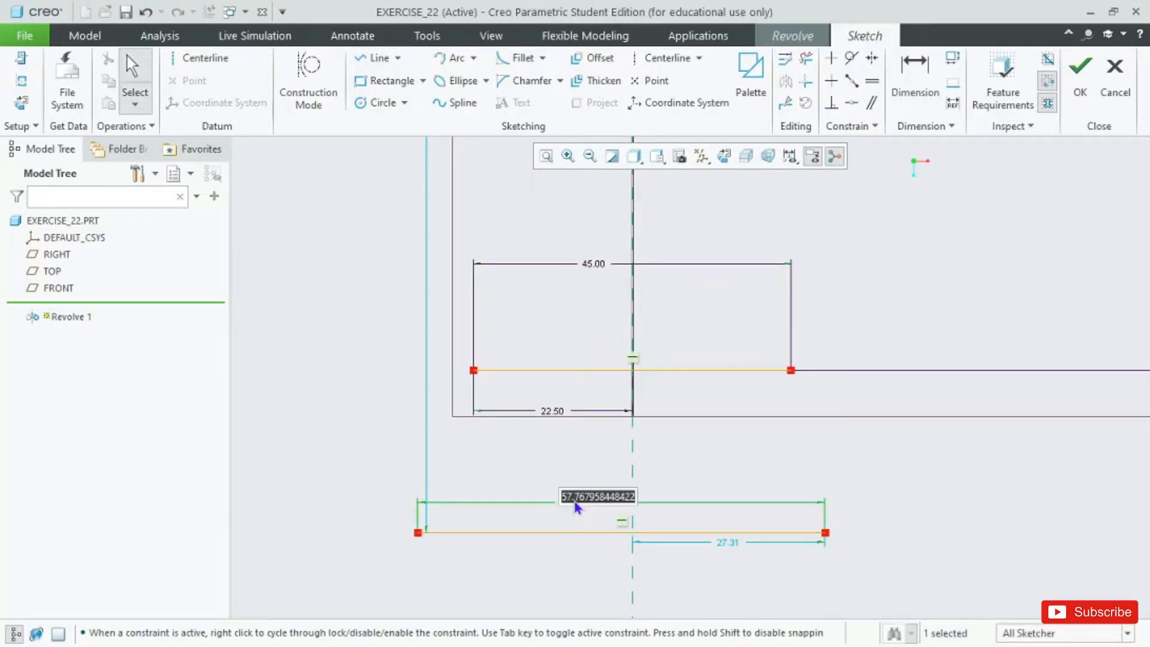
{"action": "type", "text": "45"}
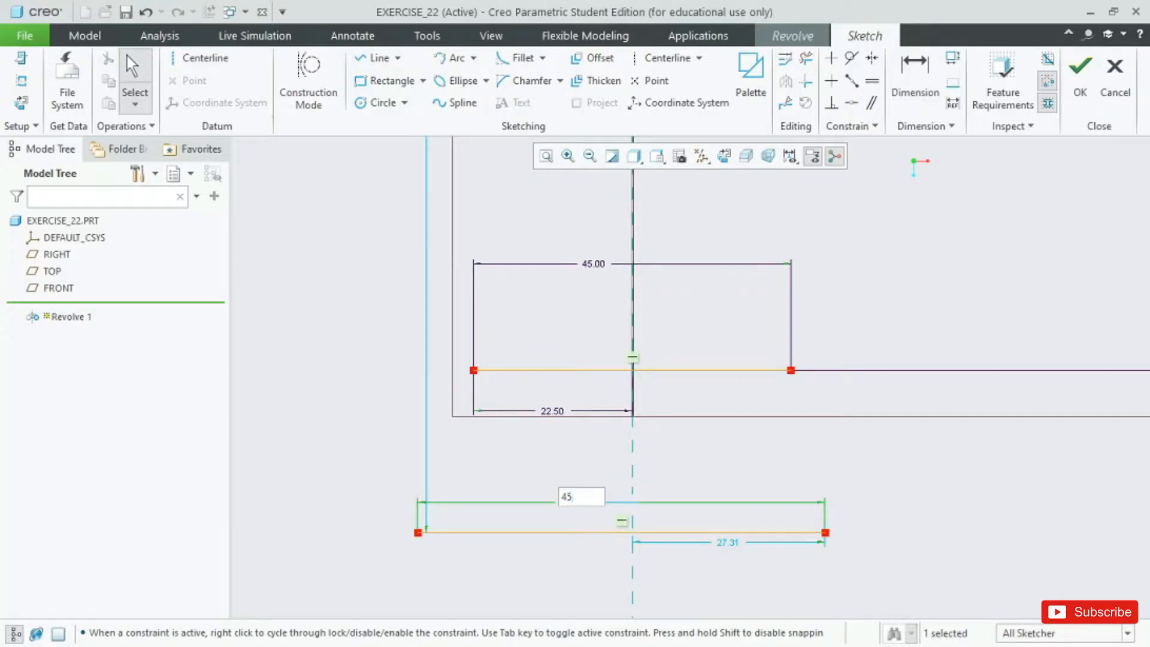
{"action": "key", "text": "Return"}
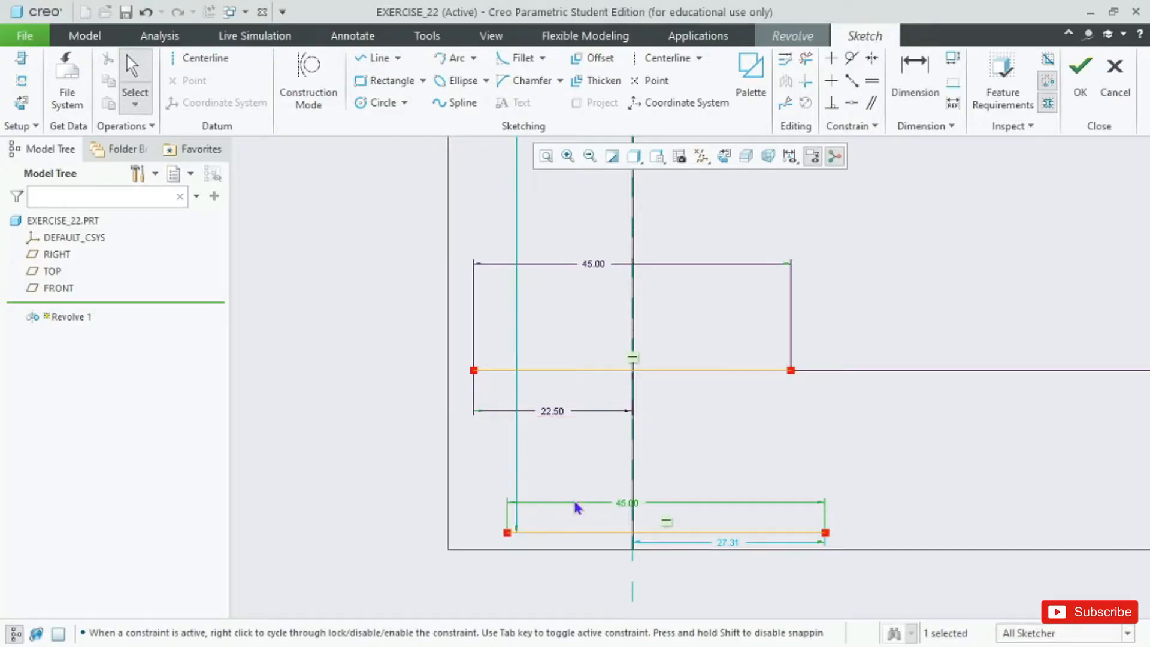
{"action": "double_click", "coordinate": [737, 549]}
{"action": "type", "text": "22.5"}
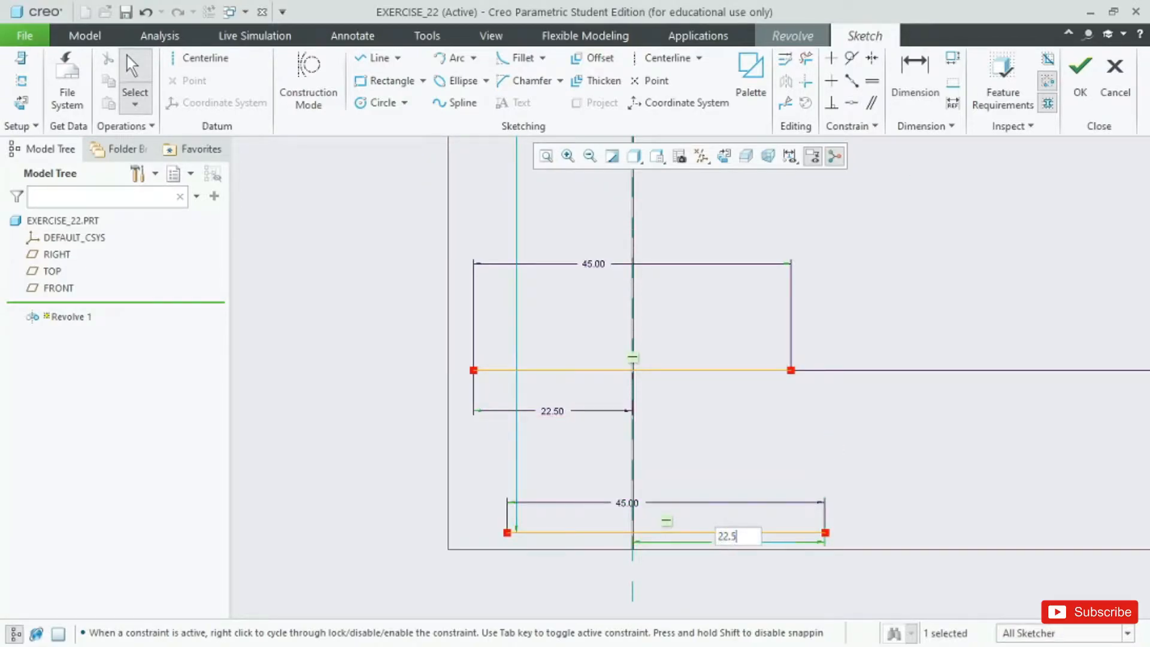
{"action": "type", "text": "0"}
{"action": "key", "text": "Return"}
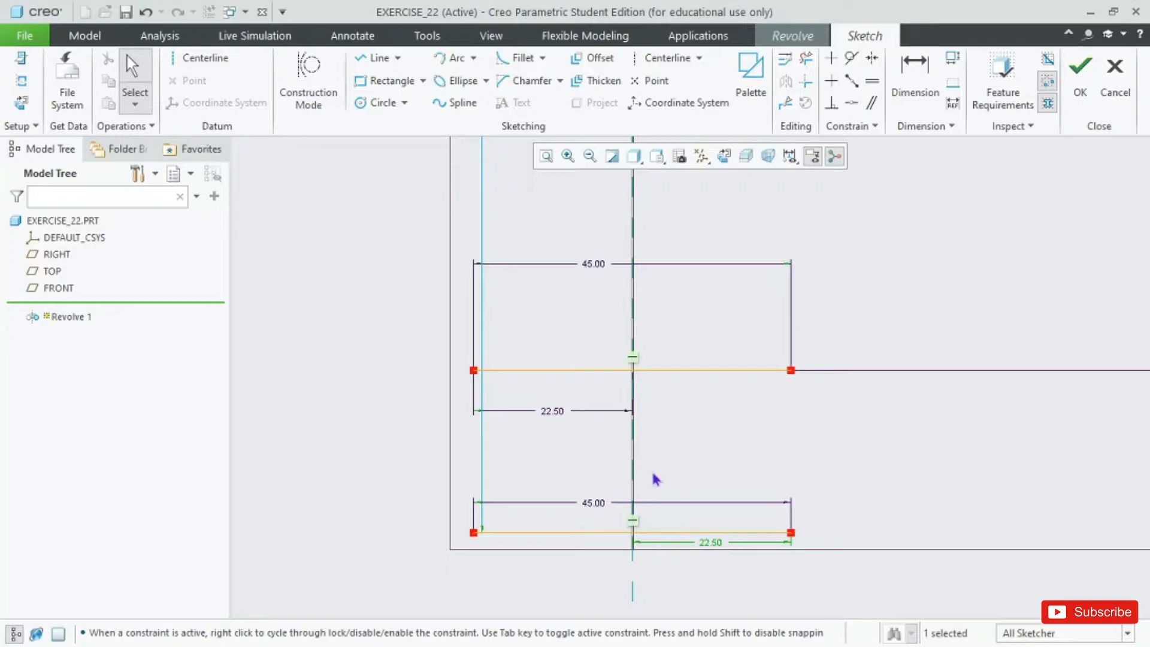
Dimension the lower line's distance from the horizontal centerline as 190/2, taken from the outer diameter in the reference drawing.
{"action": "scroll", "coordinate": [656, 479], "scroll_direction": "down", "scroll_amount": 4}
{"action": "scroll", "coordinate": [698, 316], "scroll_direction": "down", "scroll_amount": 1}
{"action": "scroll", "coordinate": [698, 317], "scroll_direction": "up", "scroll_amount": 2}
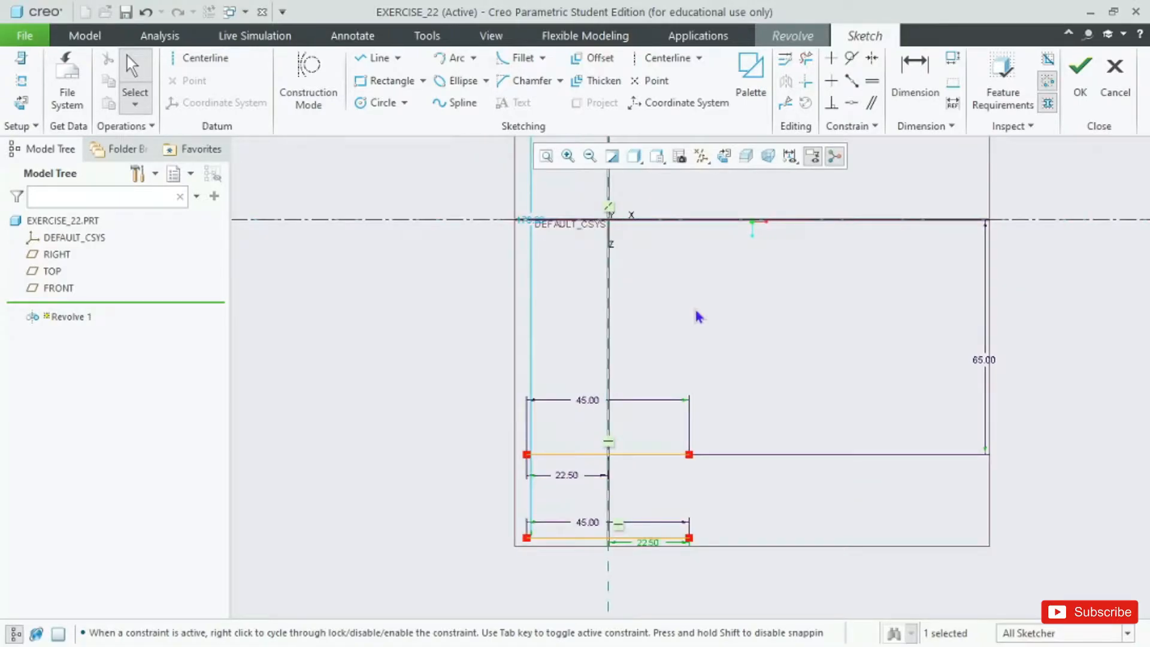
{"action": "key", "text": "d"}
{"action": "left_click", "coordinate": [674, 537]}
{"action": "left_click", "coordinate": [645, 219]}
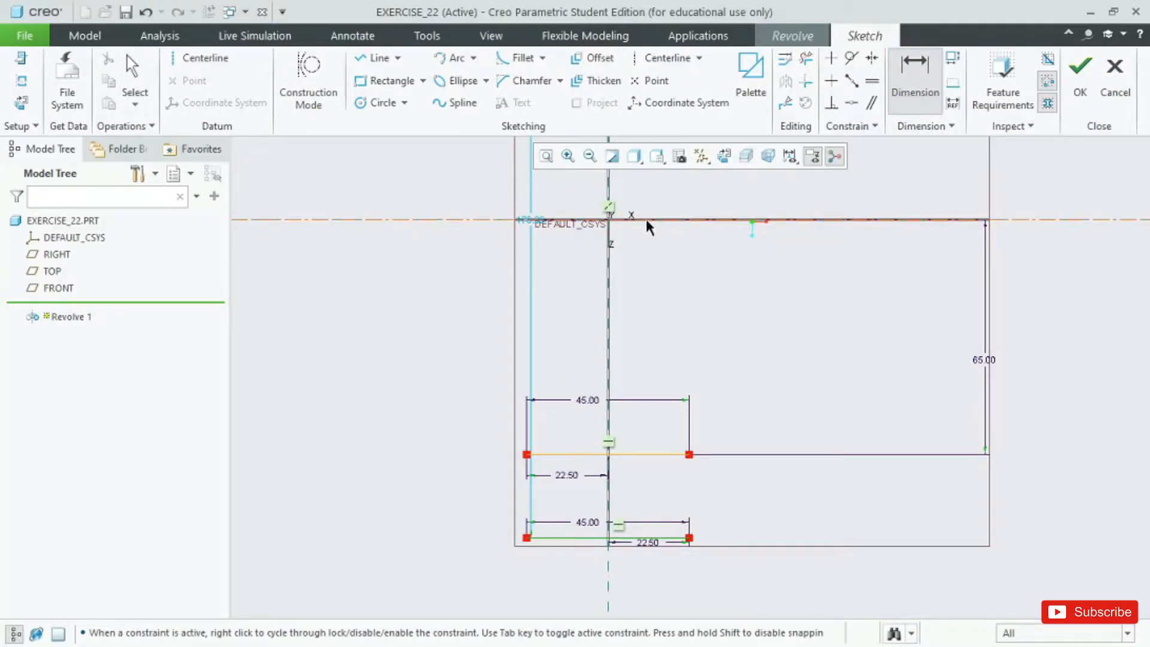
{"action": "middle_click", "coordinate": [654, 303]}
{"action": "key", "text": "alt+Tab"}
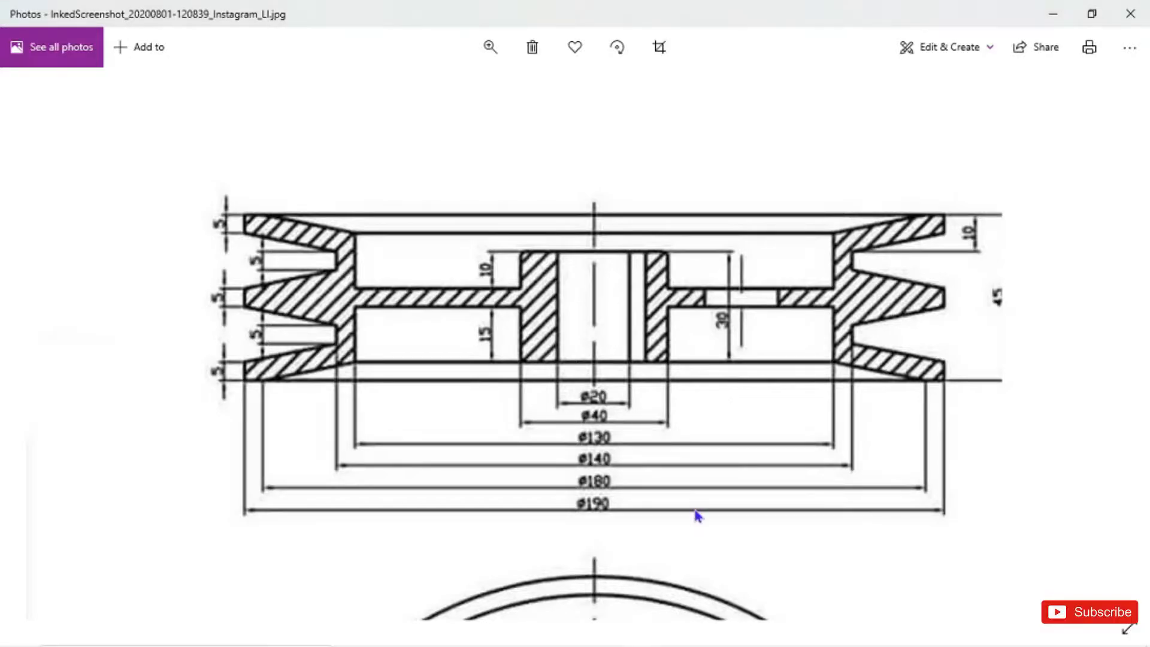
{"action": "key", "text": "alt+Tab"}
{"action": "type", "text": "19"}
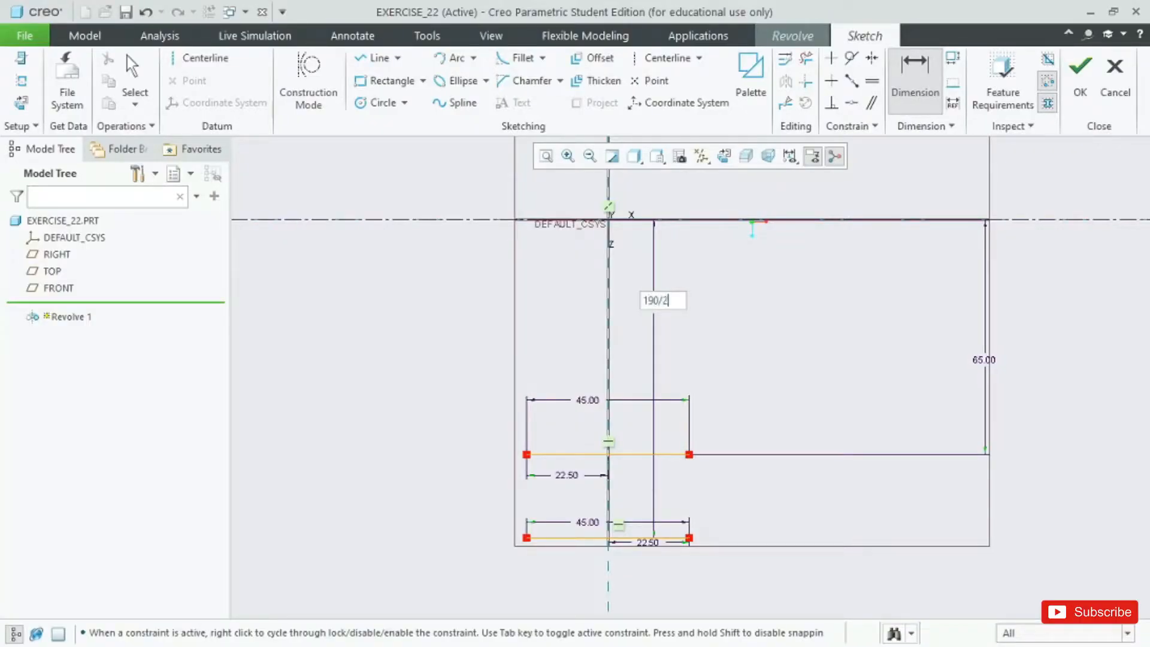
{"action": "type", "text": "0/2"}
{"action": "key", "text": "Return"}
Sketch a short vertical line upward from the left end of the lowest horizontal line.
{"action": "scroll", "coordinate": [689, 505], "scroll_direction": "up", "scroll_amount": 1}
{"action": "scroll", "coordinate": [659, 552], "scroll_direction": "up", "scroll_amount": 3}
{"action": "key", "text": "alt+Tab"}
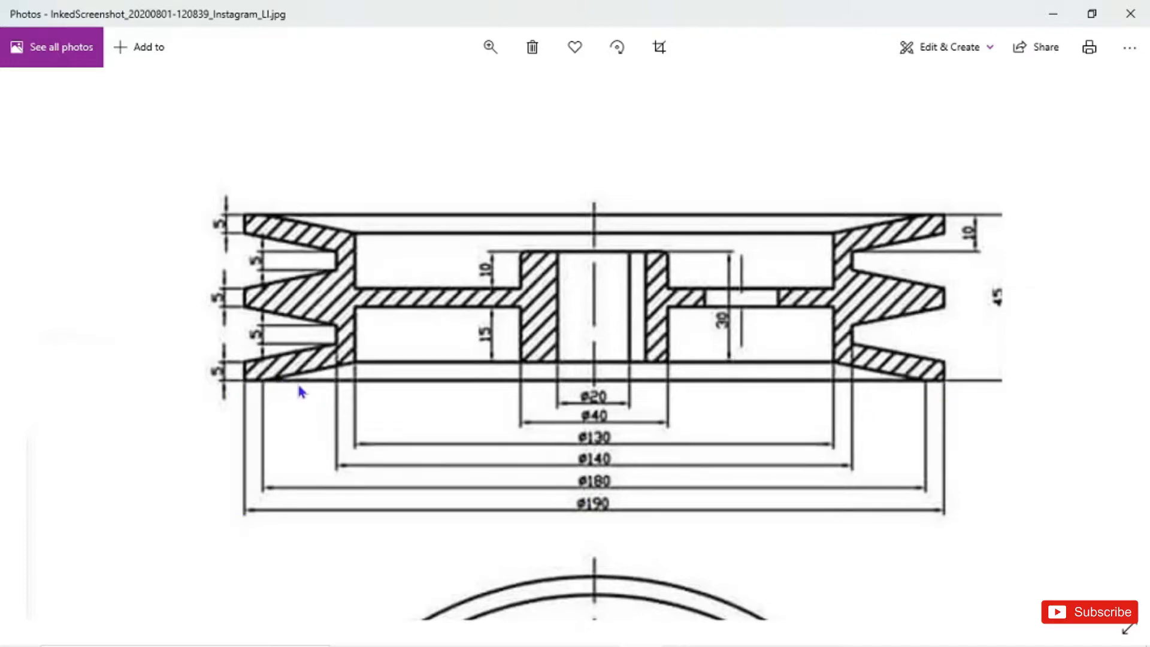
{"action": "key", "text": "alt+Tab"}
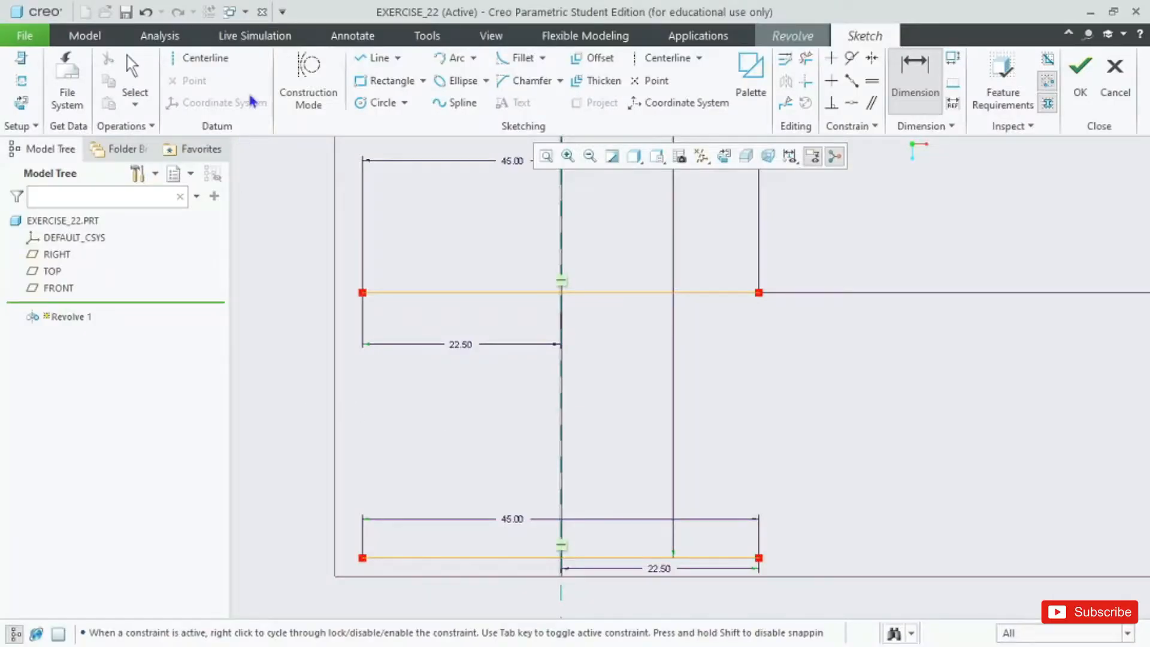
{"action": "left_click", "coordinate": [378, 58]}
{"action": "left_click", "coordinate": [362, 557]}
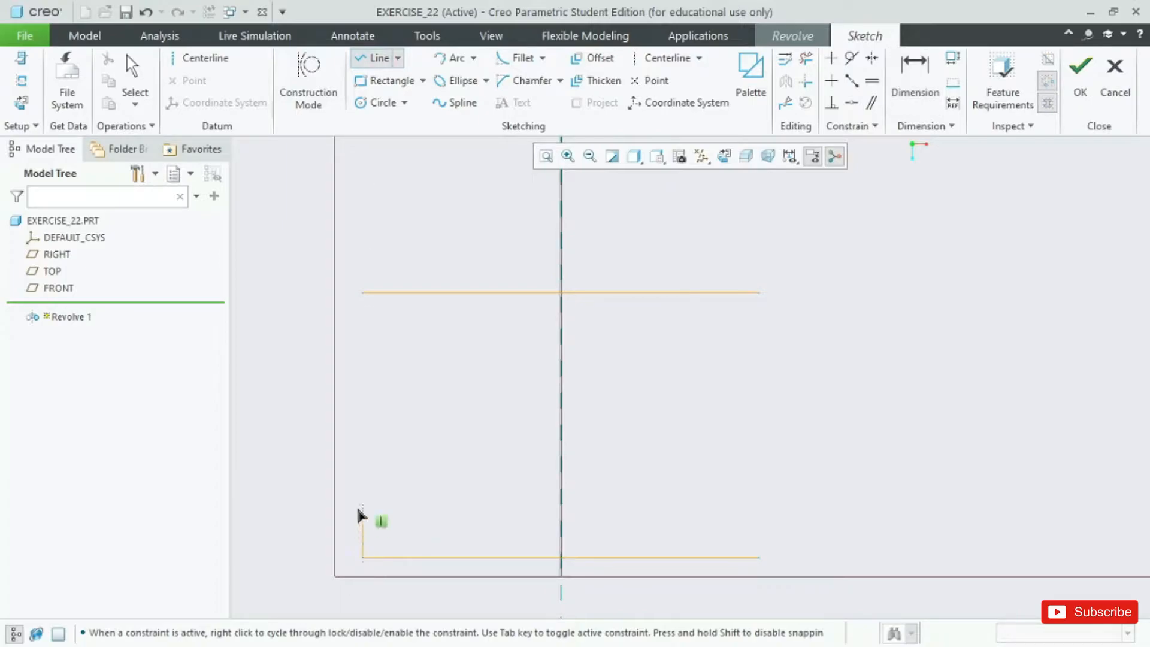
{"action": "left_click", "coordinate": [362, 510]}
{"action": "middle_click", "coordinate": [362, 511]}
{"action": "scroll", "coordinate": [363, 545], "scroll_direction": "down", "scroll_amount": 3}
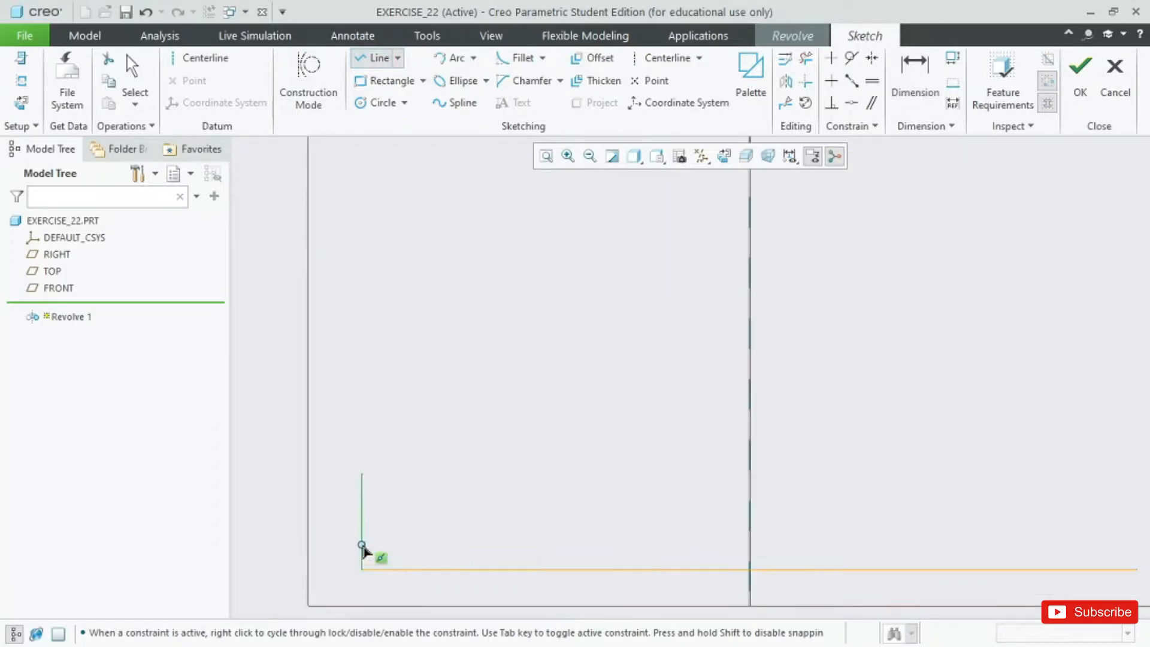
{"action": "middle_click", "coordinate": [363, 545]}
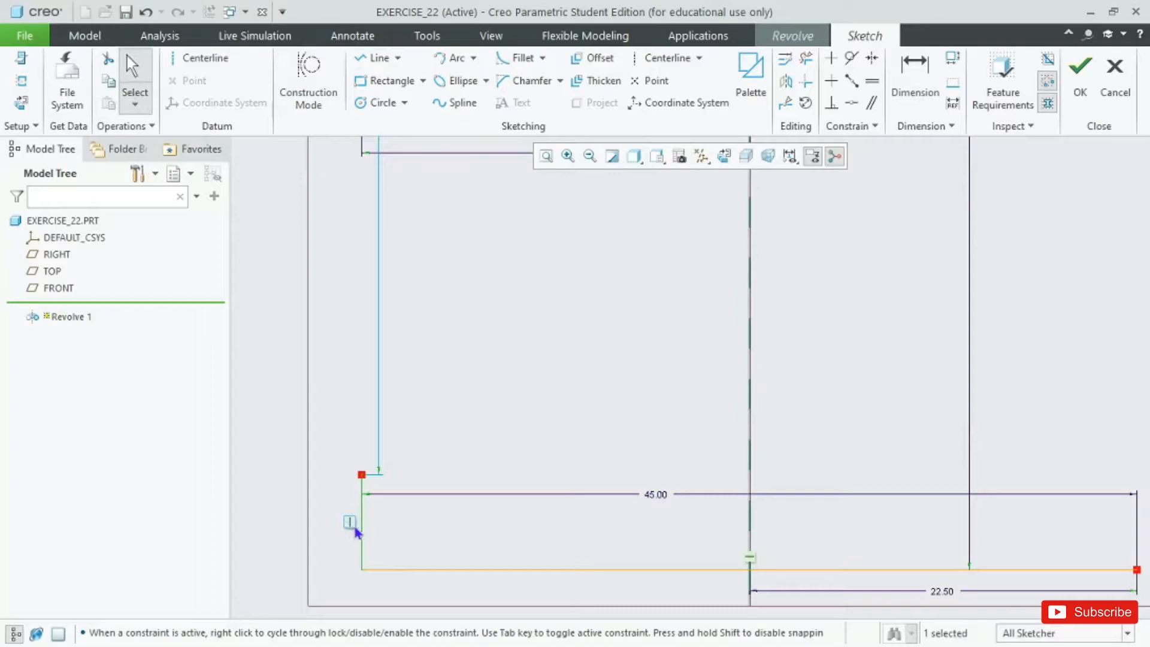
Dimension the short vertical line's length as 5 mm.
{"action": "scroll", "coordinate": [365, 542], "scroll_direction": "down", "scroll_amount": 2}
{"action": "scroll", "coordinate": [365, 541], "scroll_direction": "up", "scroll_amount": 1}
{"action": "left_click", "coordinate": [914, 84]}
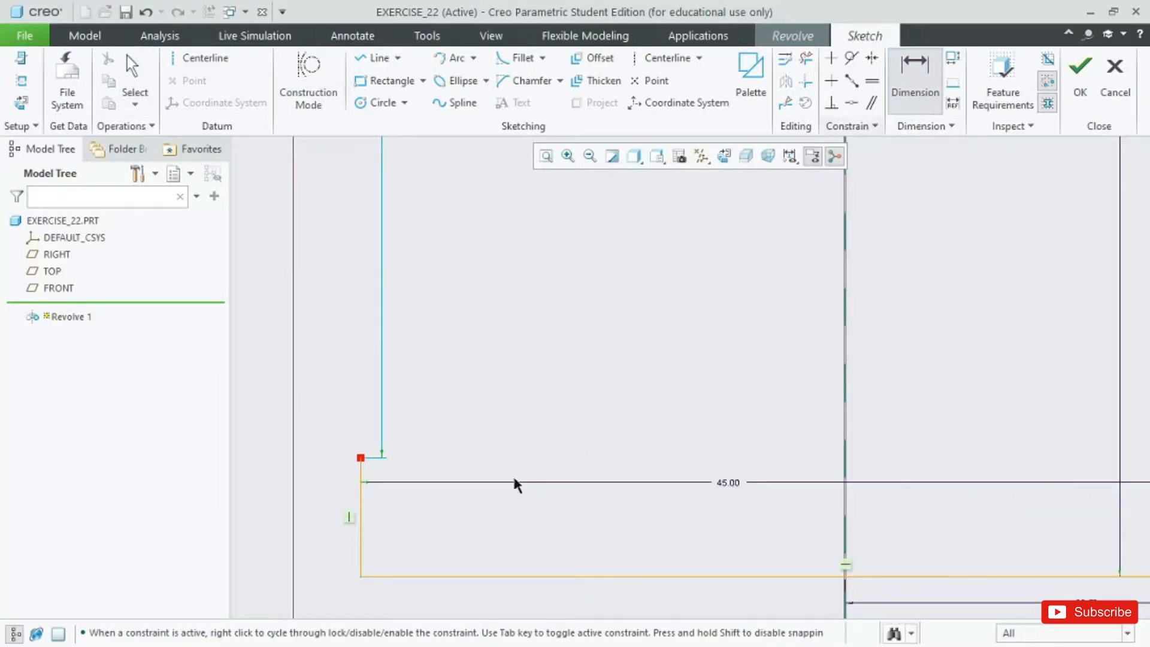
{"action": "left_click", "coordinate": [360, 513]}
{"action": "middle_click", "coordinate": [360, 513]}
{"action": "type", "text": "5"}
{"action": "key", "text": "Return"}
Sketch a short horizontal line from the lower-left corner along the bottom line, equal in length to the 5 mm vertical line.
{"action": "scroll", "coordinate": [350, 386], "scroll_direction": "down", "scroll_amount": 4}
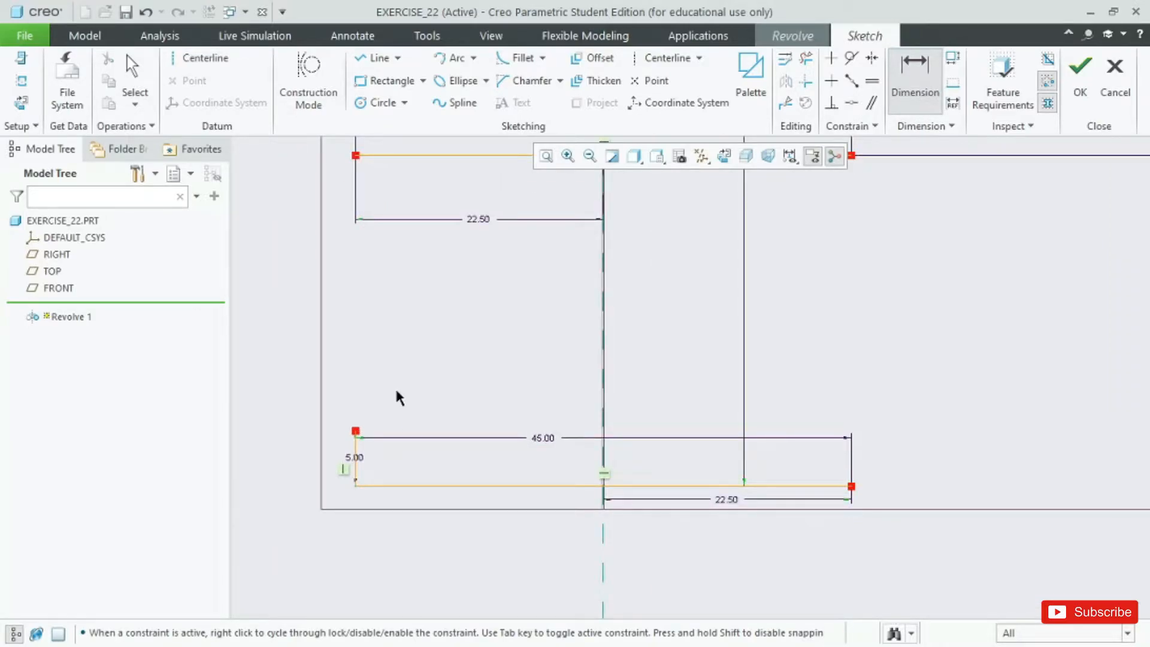
{"action": "key", "text": "alt+Tab"}
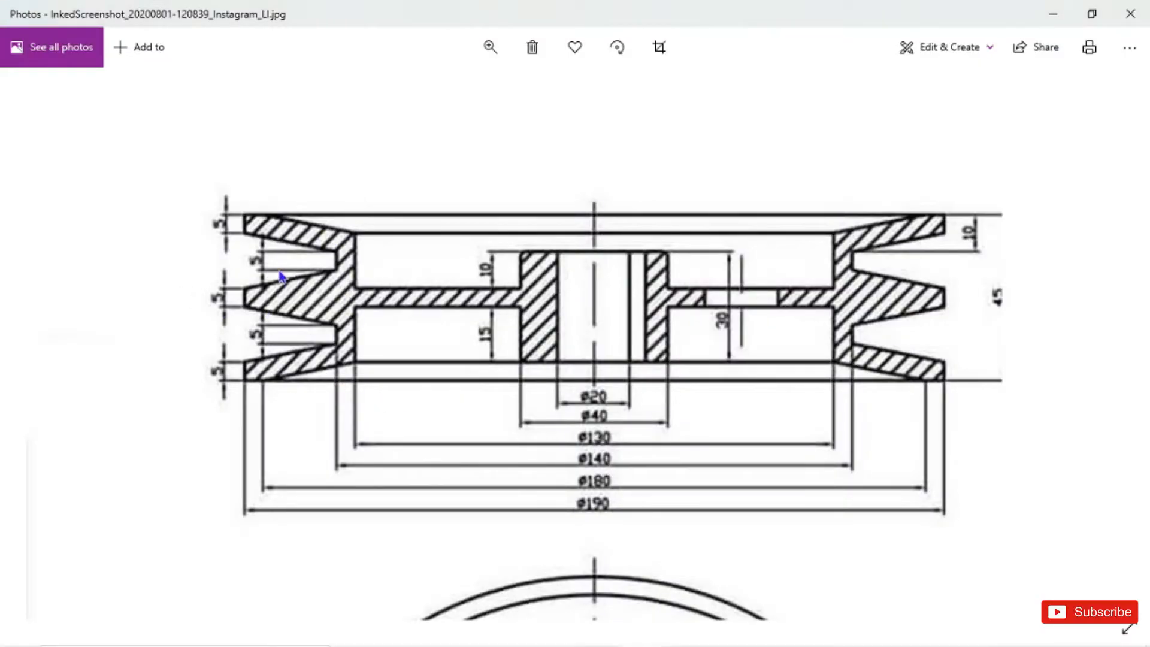
{"action": "key", "text": "alt+Tab"}
{"action": "key", "text": "alt+Tab"}
{"action": "key", "text": "alt+Tab"}
{"action": "left_click", "coordinate": [371, 59]}
{"action": "scroll", "coordinate": [400, 548], "scroll_direction": "down", "scroll_amount": 2}
{"action": "scroll", "coordinate": [387, 516], "scroll_direction": "down", "scroll_amount": 4}
{"action": "left_click", "coordinate": [282, 400]}
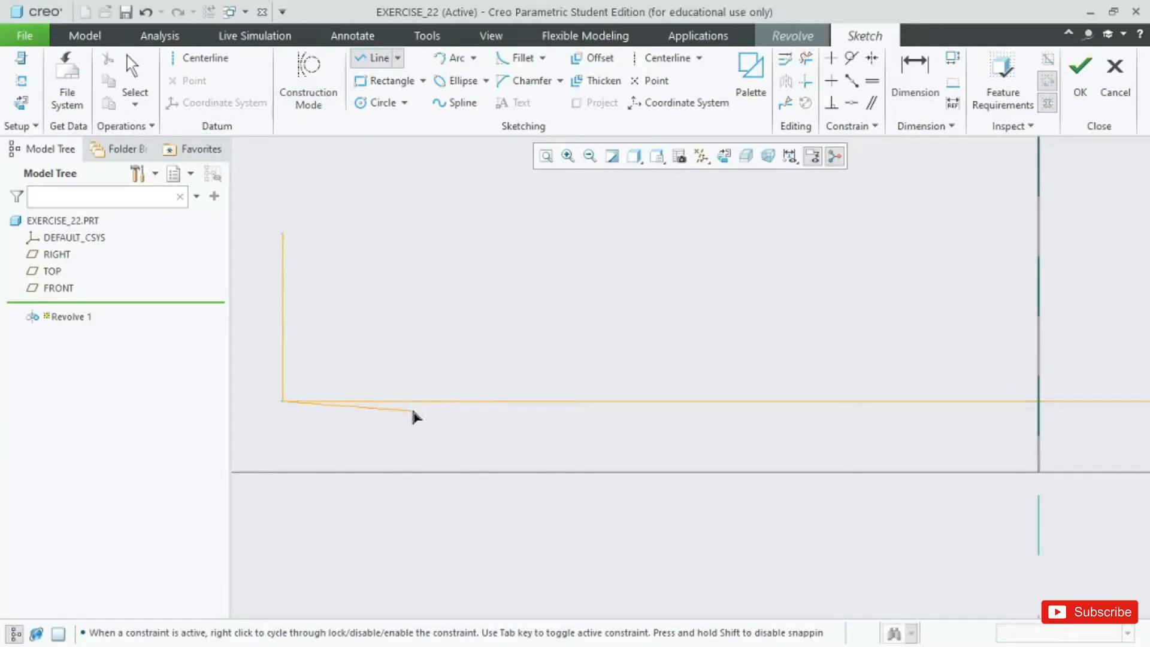
{"action": "left_click", "coordinate": [451, 401]}
{"action": "middle_click", "coordinate": [451, 401]}
{"action": "scroll", "coordinate": [509, 538], "scroll_direction": "up", "scroll_amount": 2}
{"action": "scroll", "coordinate": [509, 537], "scroll_direction": "up", "scroll_amount": 1}
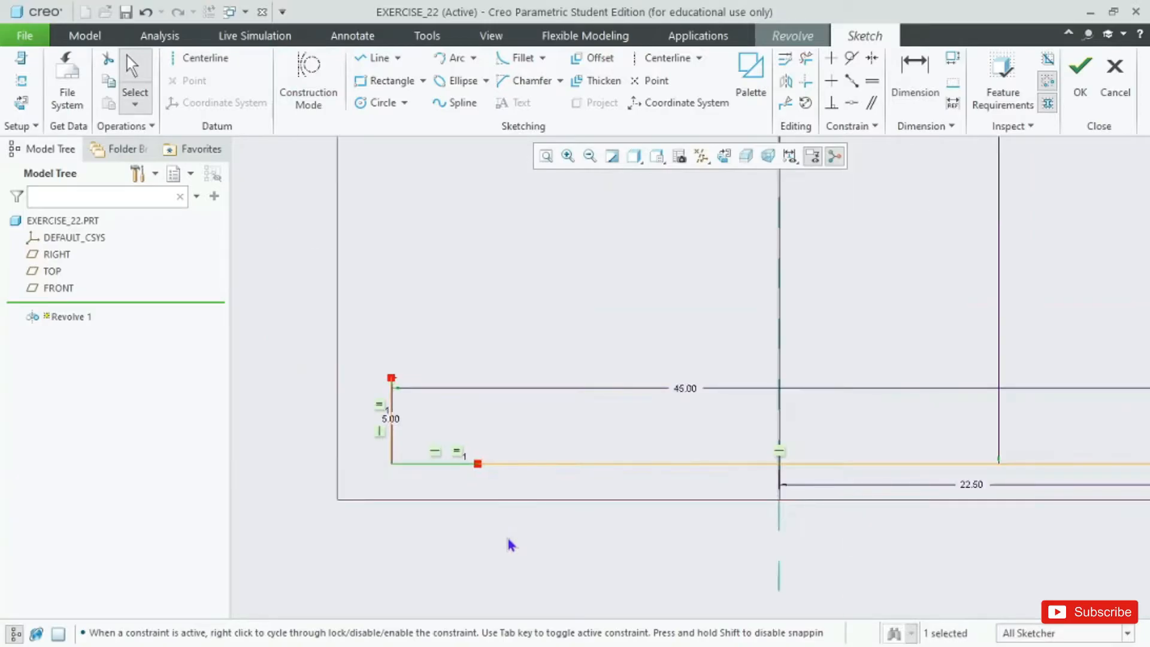
Sketch a third horizontal line about 48 mm long just below the upper line, crossing the vertical reference.
{"action": "key", "text": "alt+Tab"}
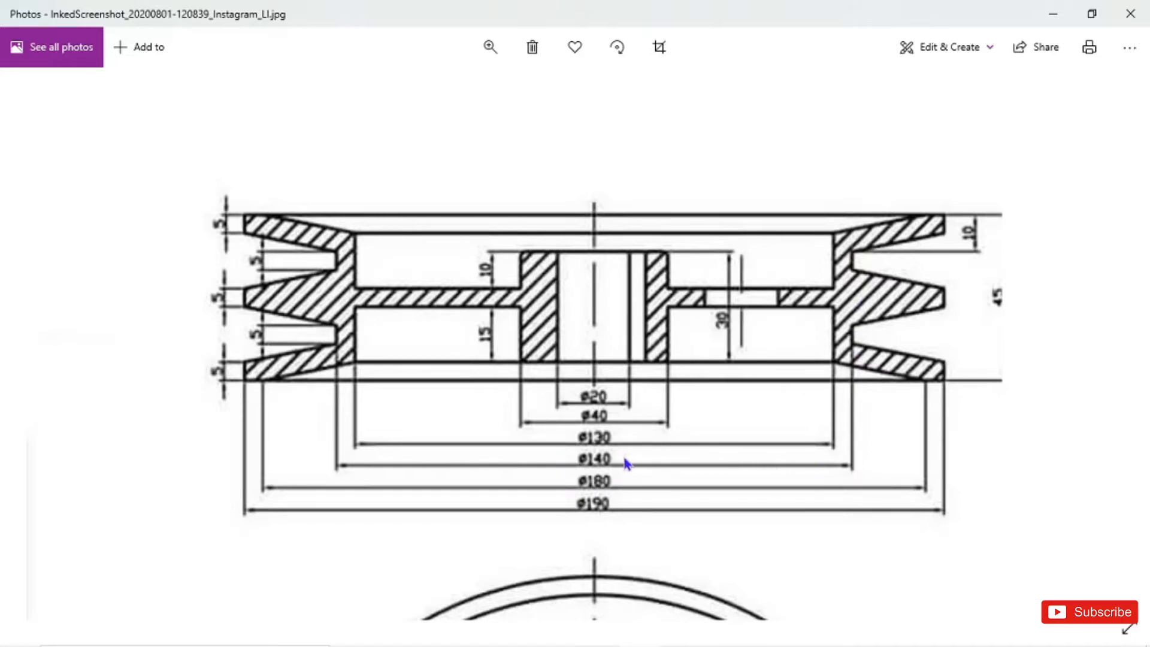
{"action": "key", "text": "alt+Tab"}
{"action": "scroll", "coordinate": [548, 539], "scroll_direction": "down", "scroll_amount": 3}
{"action": "left_click", "coordinate": [374, 58]}
{"action": "left_click", "coordinate": [458, 288]}
{"action": "left_click", "coordinate": [885, 289]}
{"action": "middle_click", "coordinate": [885, 289]}
{"action": "middle_click", "coordinate": [885, 289]}
{"action": "scroll", "coordinate": [835, 410], "scroll_direction": "down", "scroll_amount": 4}
{"action": "scroll", "coordinate": [737, 329], "scroll_direction": "up", "scroll_amount": 2}
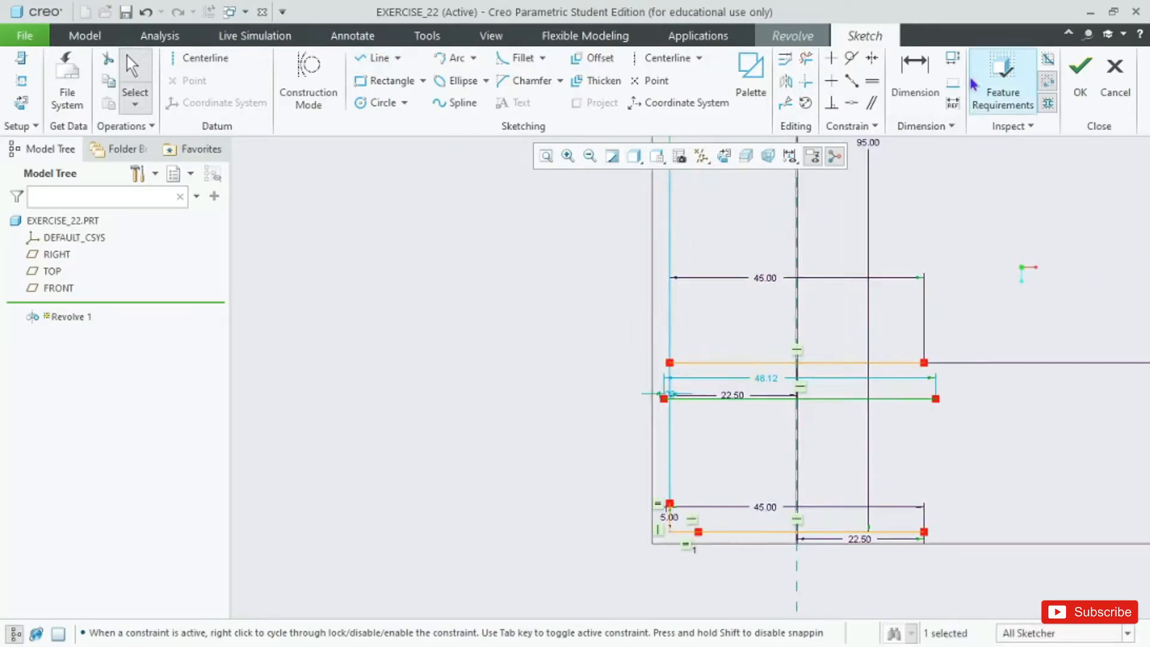
Dimension the middle line's distance from the horizontal centerline as 70 mm, half of the drawing's 140 mm diameter.
{"action": "left_click", "coordinate": [915, 75]}
{"action": "scroll", "coordinate": [911, 359], "scroll_direction": "down", "scroll_amount": 3}
{"action": "scroll", "coordinate": [906, 364], "scroll_direction": "up", "scroll_amount": 2}
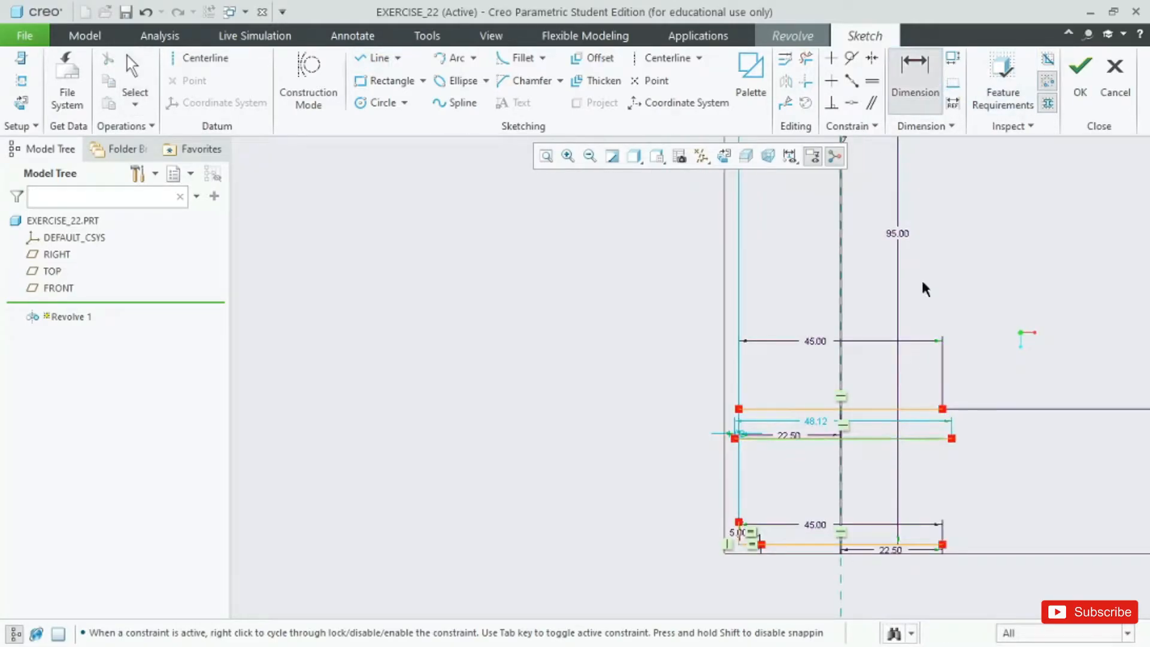
{"action": "scroll", "coordinate": [908, 359], "scroll_direction": "down", "scroll_amount": 3}
{"action": "left_click", "coordinate": [896, 190]}
{"action": "middle_click", "coordinate": [902, 246]}
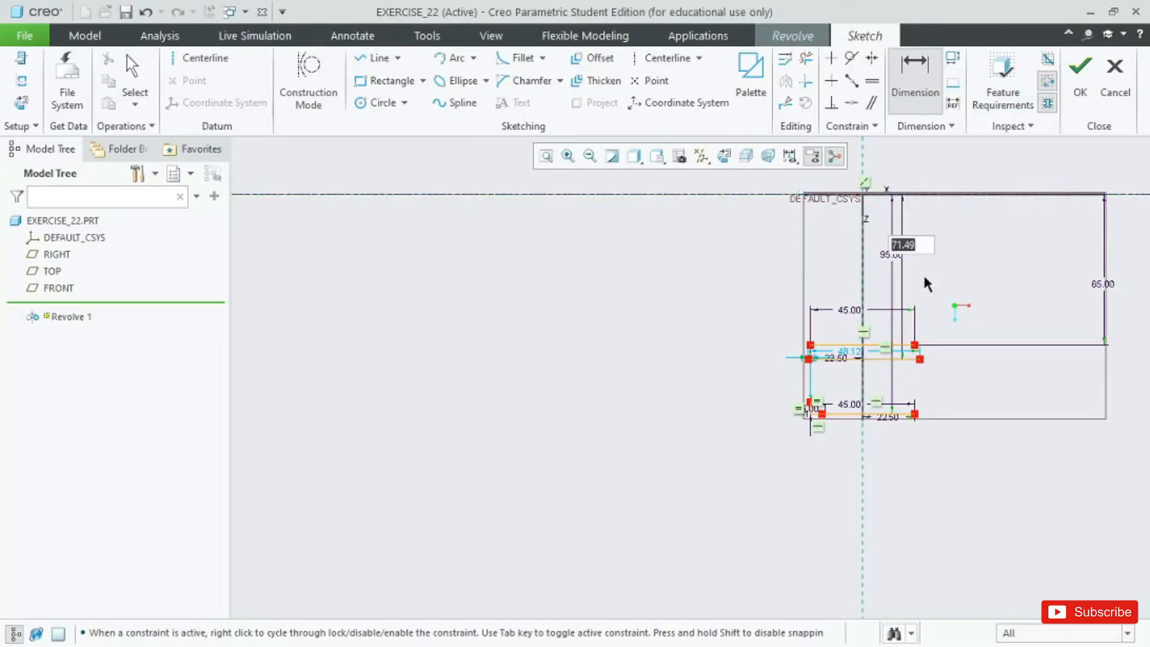
{"action": "type", "text": "70"}
{"action": "key", "text": "Return"}
Examine the rim and groove dimensions in the reference drawing and compare them with the upper and middle sketch lines.
{"action": "scroll", "coordinate": [970, 299], "scroll_direction": "up", "scroll_amount": 3}
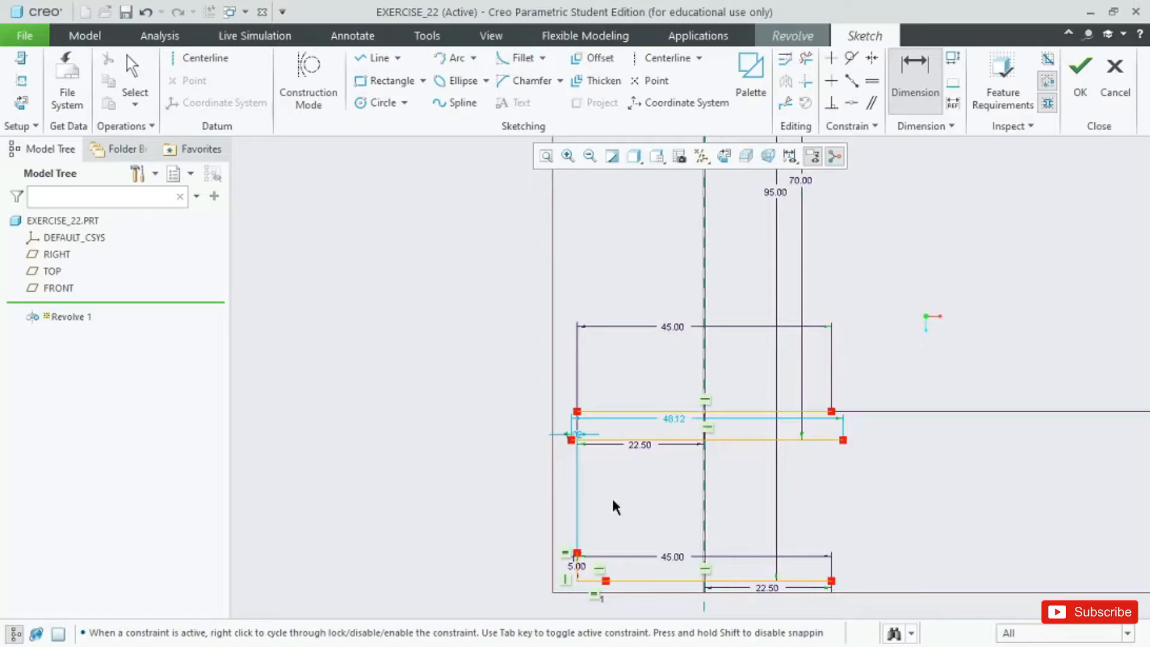
{"action": "scroll", "coordinate": [590, 477], "scroll_direction": "up", "scroll_amount": 1}
{"action": "scroll", "coordinate": [599, 430], "scroll_direction": "up", "scroll_amount": 1}
{"action": "key", "text": "alt+Tab"}
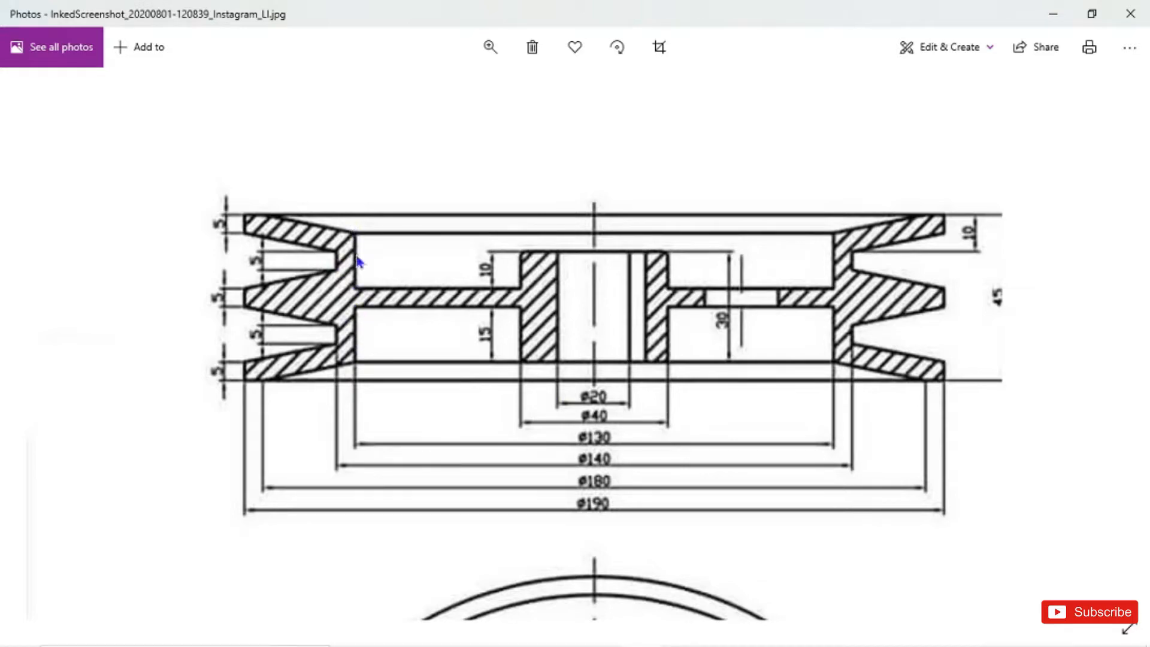
{"action": "key", "text": "alt+Tab"}
{"action": "key", "text": "alt+Tab"}
{"action": "key", "text": "alt+Tab"}
{"action": "scroll", "coordinate": [603, 385], "scroll_direction": "up", "scroll_amount": 2}
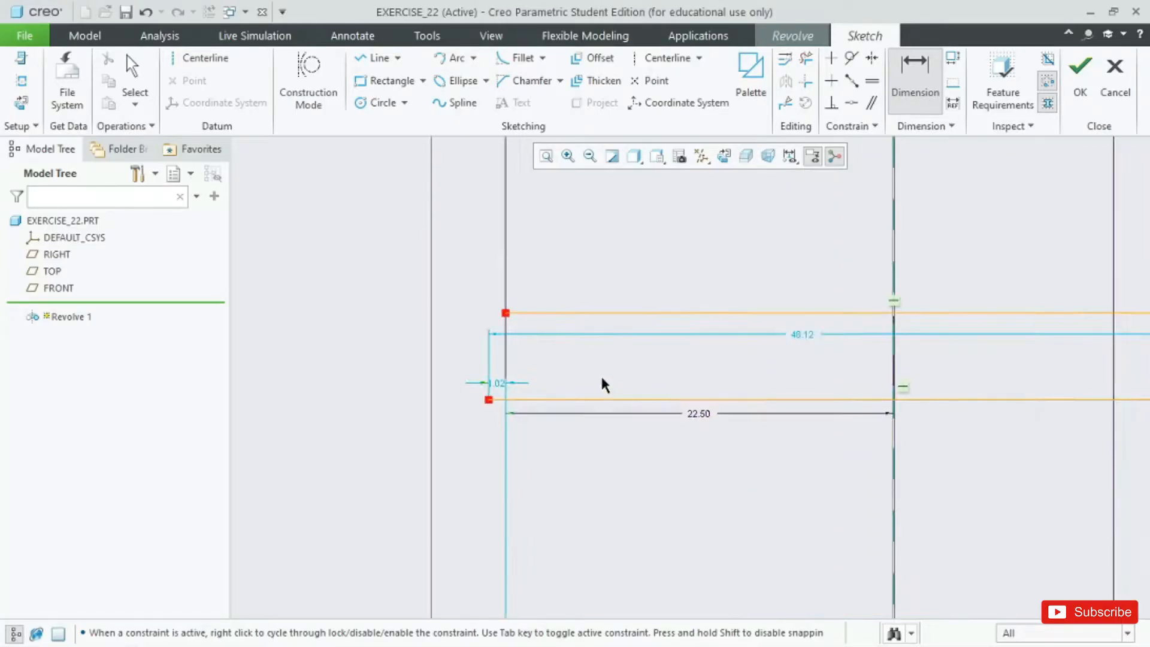
{"action": "scroll", "coordinate": [585, 369], "scroll_direction": "down", "scroll_amount": 1}
{"action": "scroll", "coordinate": [681, 411], "scroll_direction": "up", "scroll_amount": 1}
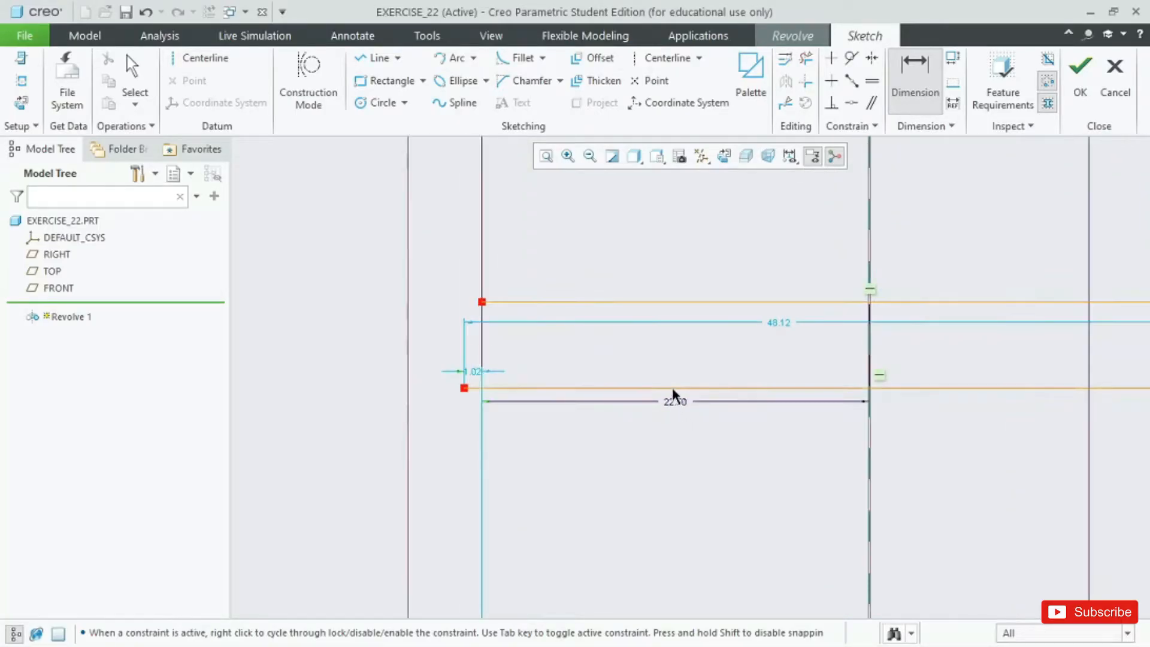
Apply an Equal constraint between the upper and middle horizontal lines and check how their ends line up.
{"action": "left_click", "coordinate": [872, 80]}
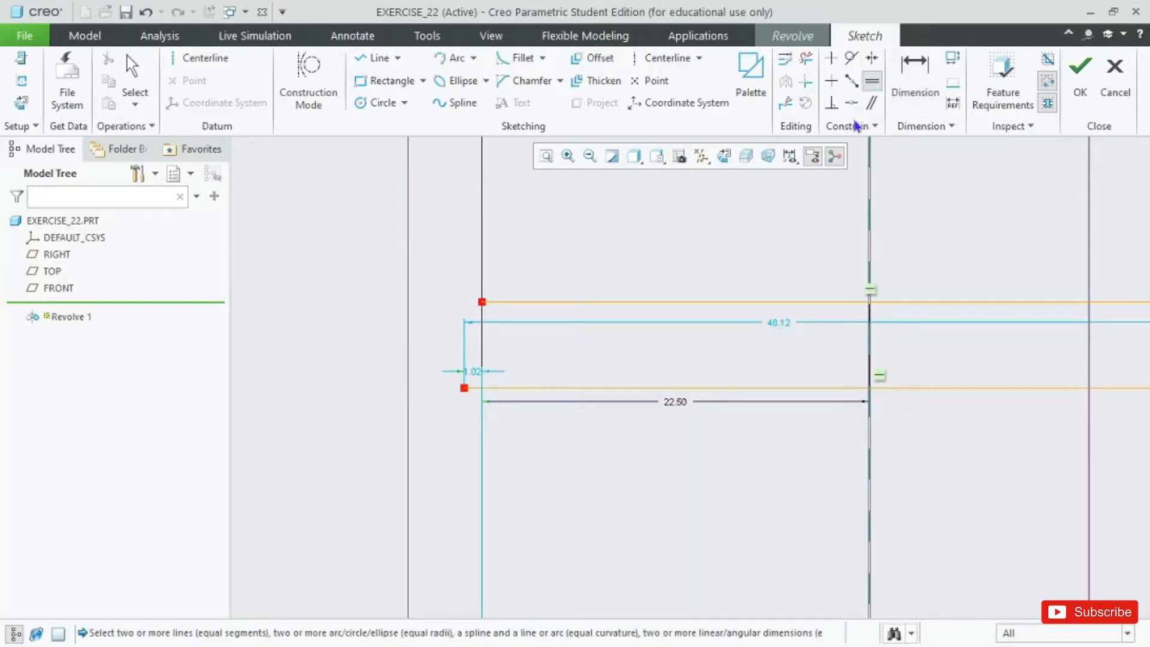
{"action": "left_click", "coordinate": [772, 301]}
{"action": "left_click", "coordinate": [769, 388]}
{"action": "scroll", "coordinate": [675, 357], "scroll_direction": "down", "scroll_amount": 2}
{"action": "scroll", "coordinate": [824, 365], "scroll_direction": "up", "scroll_amount": 1}
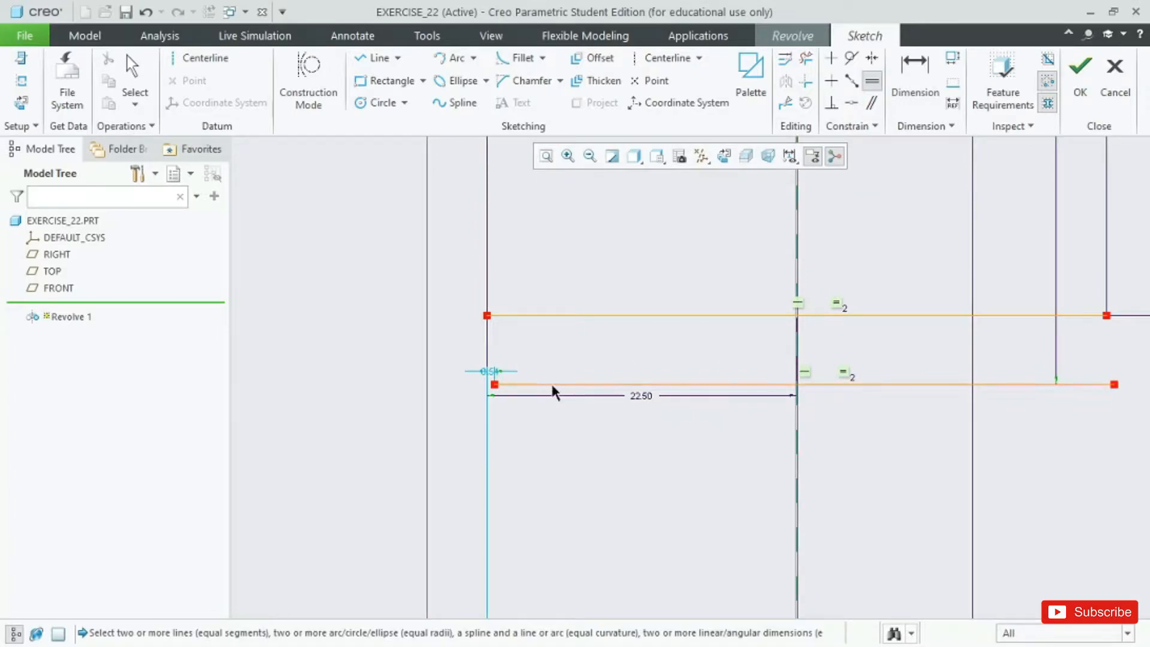
{"action": "scroll", "coordinate": [551, 379], "scroll_direction": "down", "scroll_amount": 1}
{"action": "scroll", "coordinate": [886, 377], "scroll_direction": "up", "scroll_amount": 1}
{"action": "scroll", "coordinate": [918, 358], "scroll_direction": "up", "scroll_amount": 1}
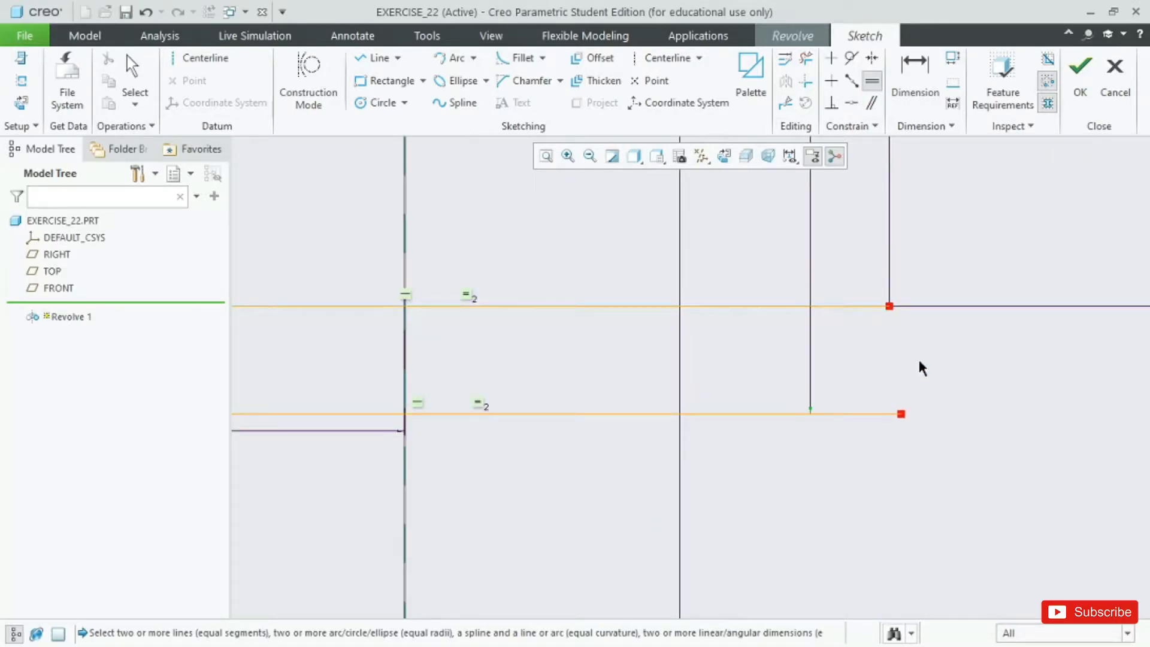
{"action": "scroll", "coordinate": [713, 386], "scroll_direction": "down", "scroll_amount": 1}
{"action": "scroll", "coordinate": [722, 384], "scroll_direction": "down", "scroll_amount": 1}
{"action": "scroll", "coordinate": [488, 372], "scroll_direction": "up", "scroll_amount": 1}
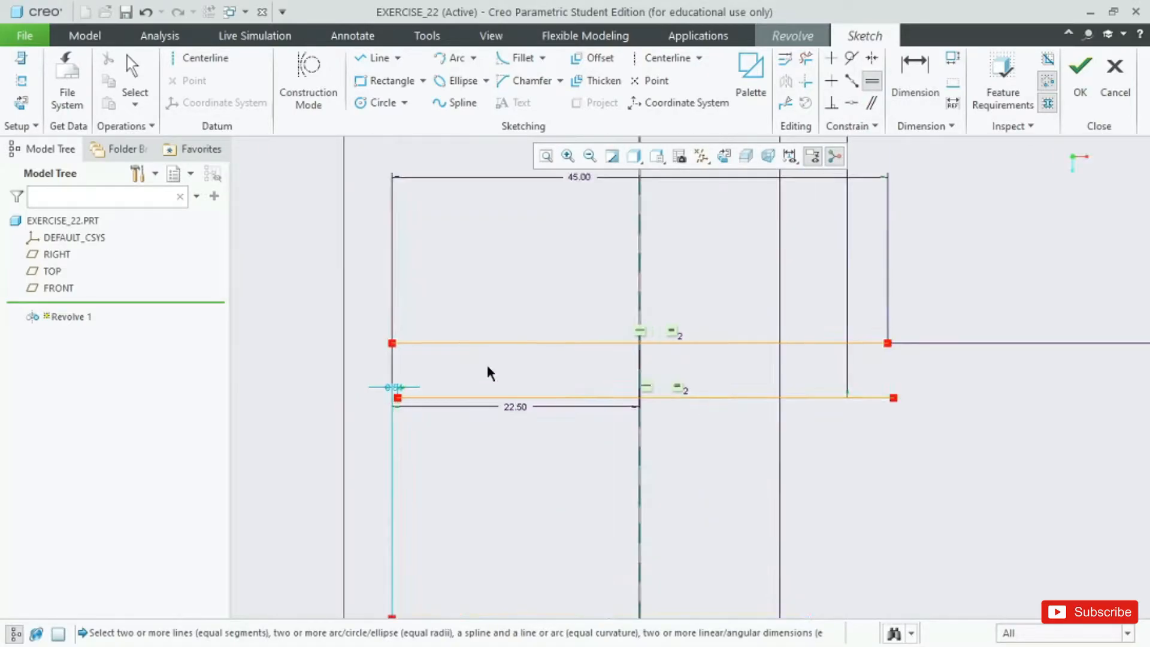
{"action": "scroll", "coordinate": [479, 413], "scroll_direction": "up", "scroll_amount": 2}
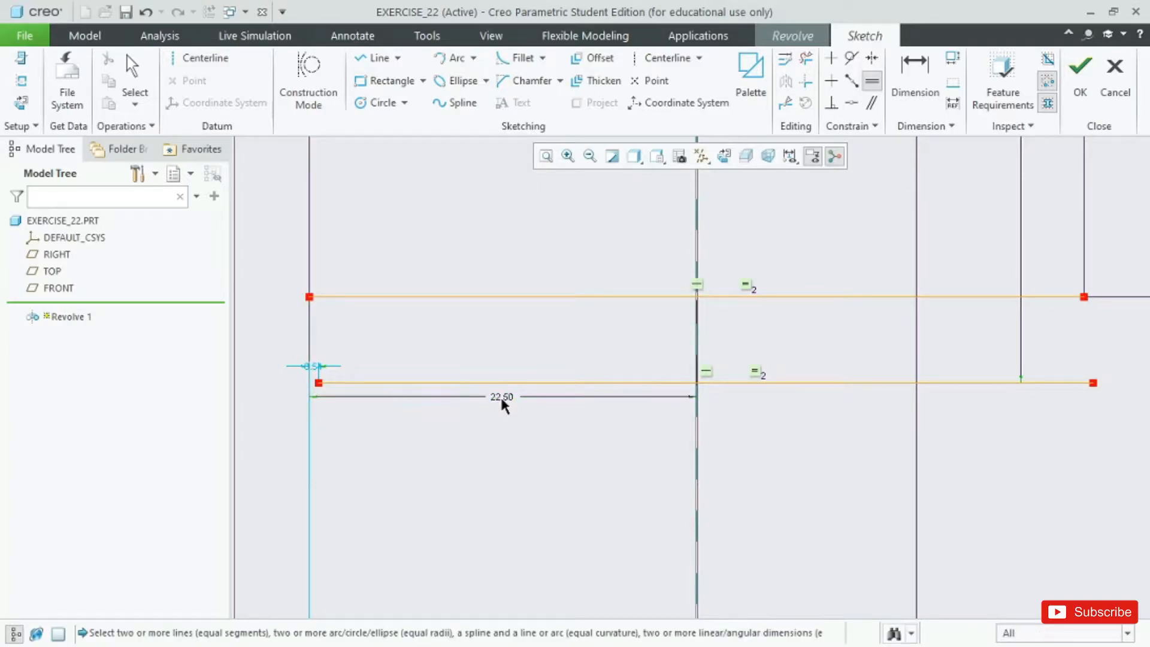
Replace the Equal constraint on the middle line with an explicit 45 mm length dimension.
{"action": "middle_click", "coordinate": [755, 379]}
{"action": "left_click", "coordinate": [755, 375]}
{"action": "key", "text": "Delete"}
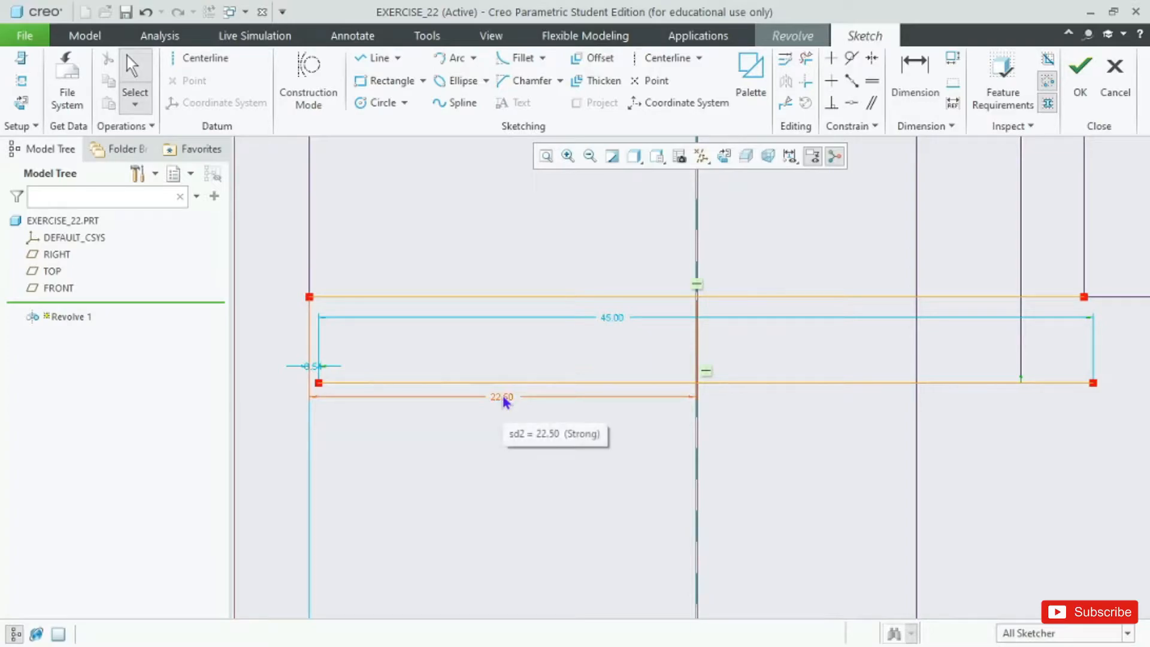
{"action": "left_click", "coordinate": [926, 91]}
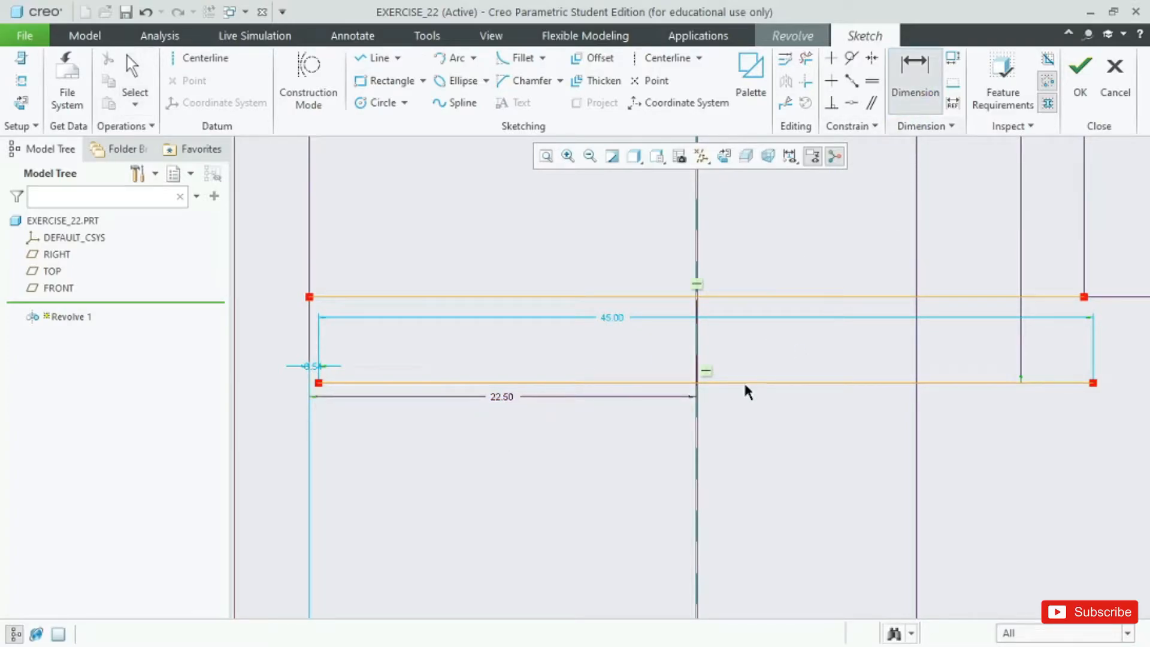
{"action": "left_click", "coordinate": [669, 382]}
{"action": "middle_click", "coordinate": [667, 358]}
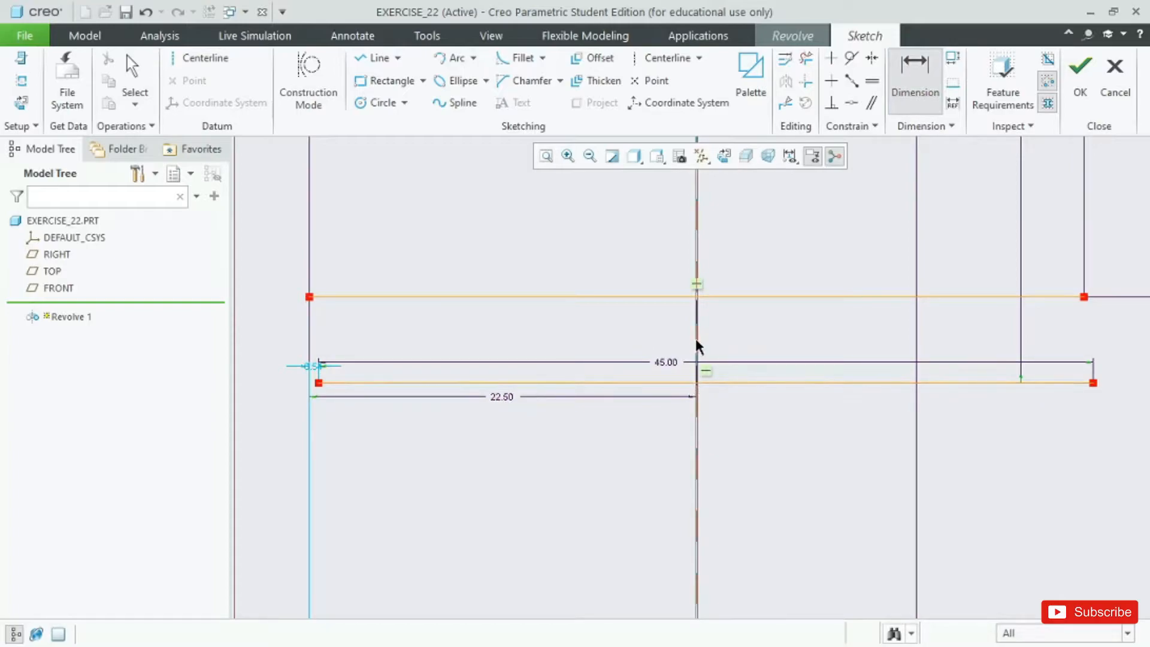
Dimension the distance from the middle line's left end to the vertical centerline as 22.5 mm.
{"action": "left_click", "coordinate": [319, 383]}
{"action": "middle_click", "coordinate": [477, 336]}
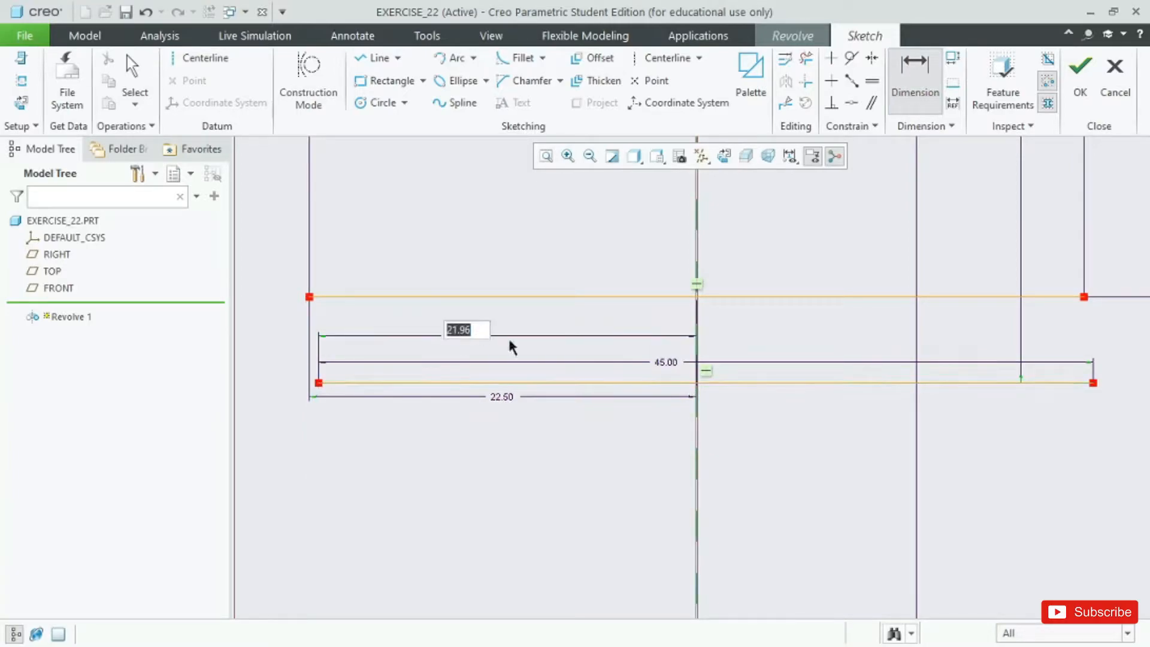
{"action": "type", "text": "22.5"}
{"action": "key", "text": "Return"}
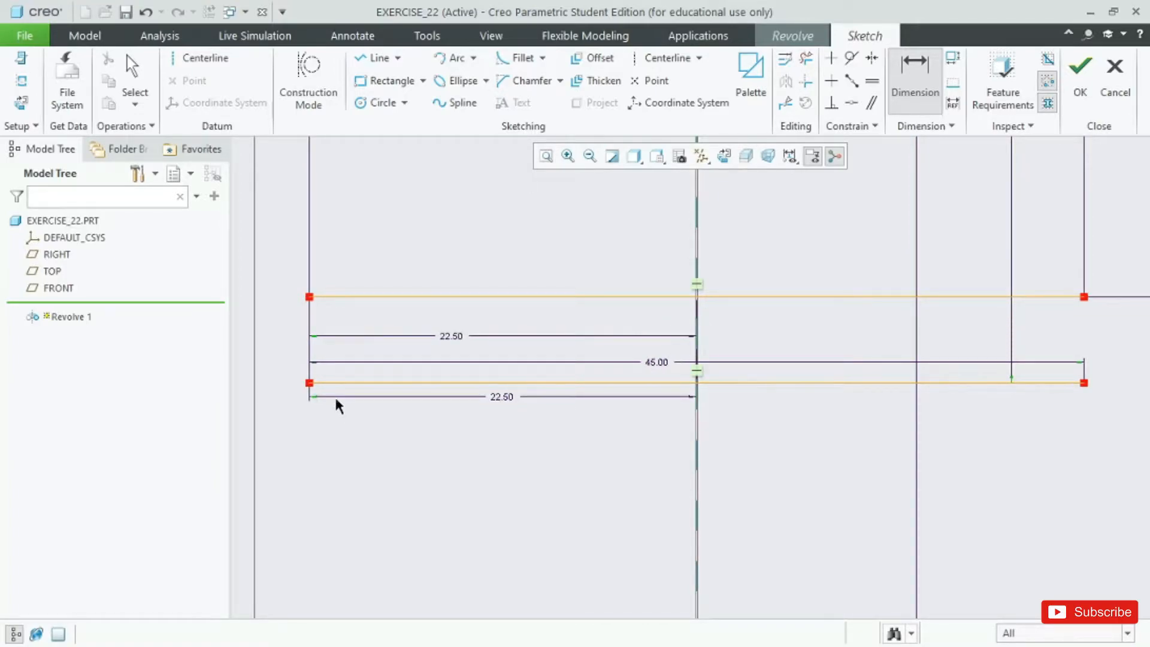
Draw a horizontal segment along the middle line from its left end and set its length to 10 mm.
{"action": "left_click", "coordinate": [380, 58]}
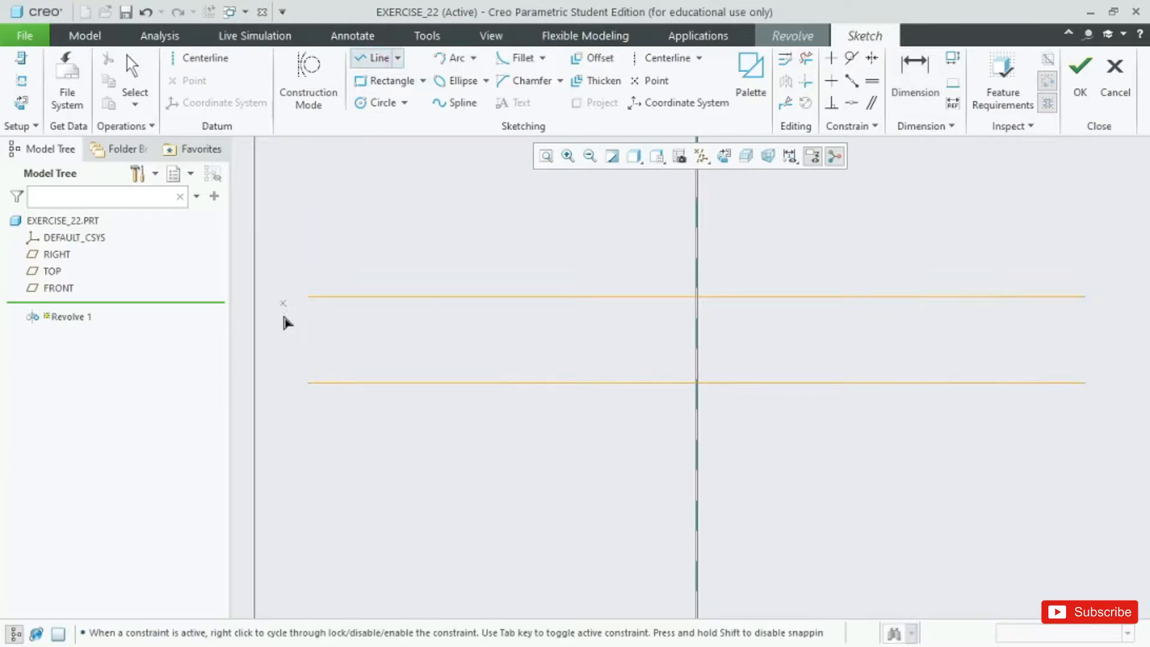
{"action": "left_click", "coordinate": [428, 382]}
{"action": "middle_click", "coordinate": [429, 382]}
{"action": "double_click", "coordinate": [354, 318]}
{"action": "type", "text": "10"}
{"action": "key", "text": "Return"}
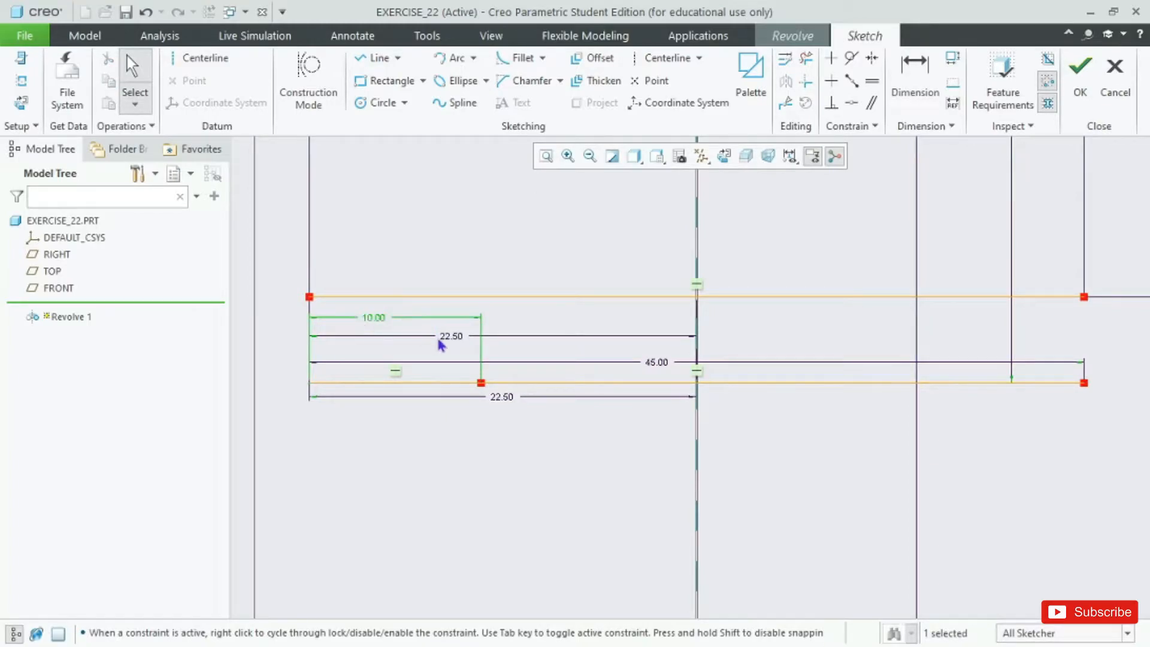
{"action": "scroll", "coordinate": [482, 388], "scroll_direction": "down", "scroll_amount": 1}
{"action": "scroll", "coordinate": [482, 395], "scroll_direction": "up", "scroll_amount": 4}
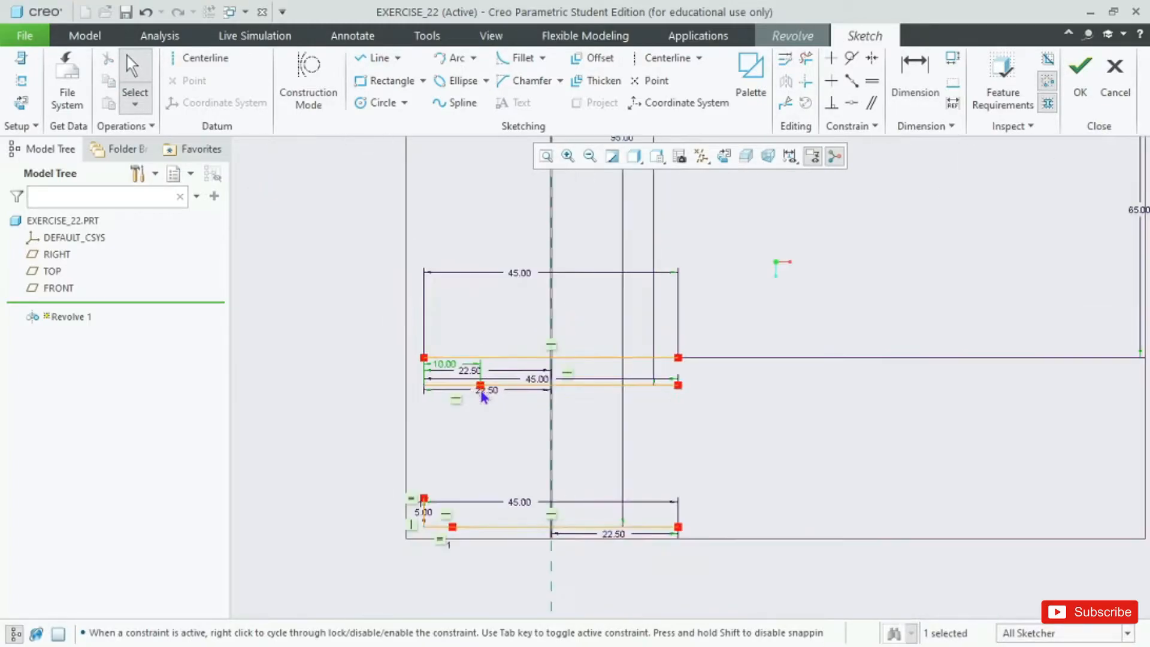
Draw a slanted line from the inner end of the 10 mm segment to the inner end of the lower line's short segment.
{"action": "key", "text": "alt+Tab"}
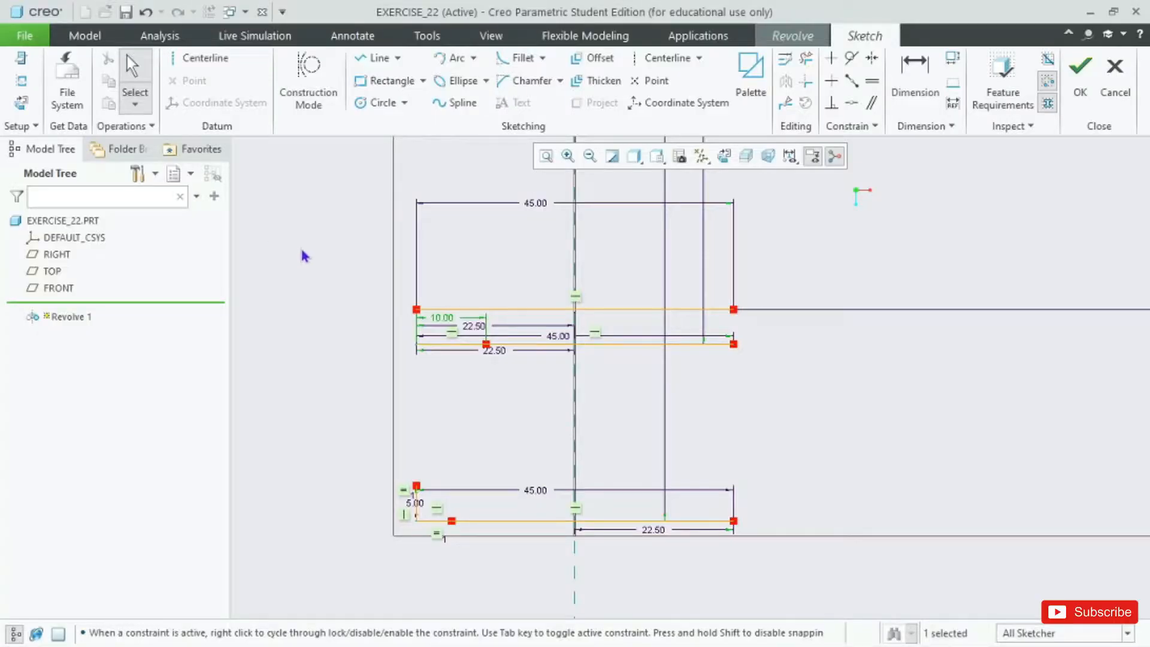
{"action": "left_click", "coordinate": [377, 57]}
{"action": "scroll", "coordinate": [474, 515], "scroll_direction": "up", "scroll_amount": 2}
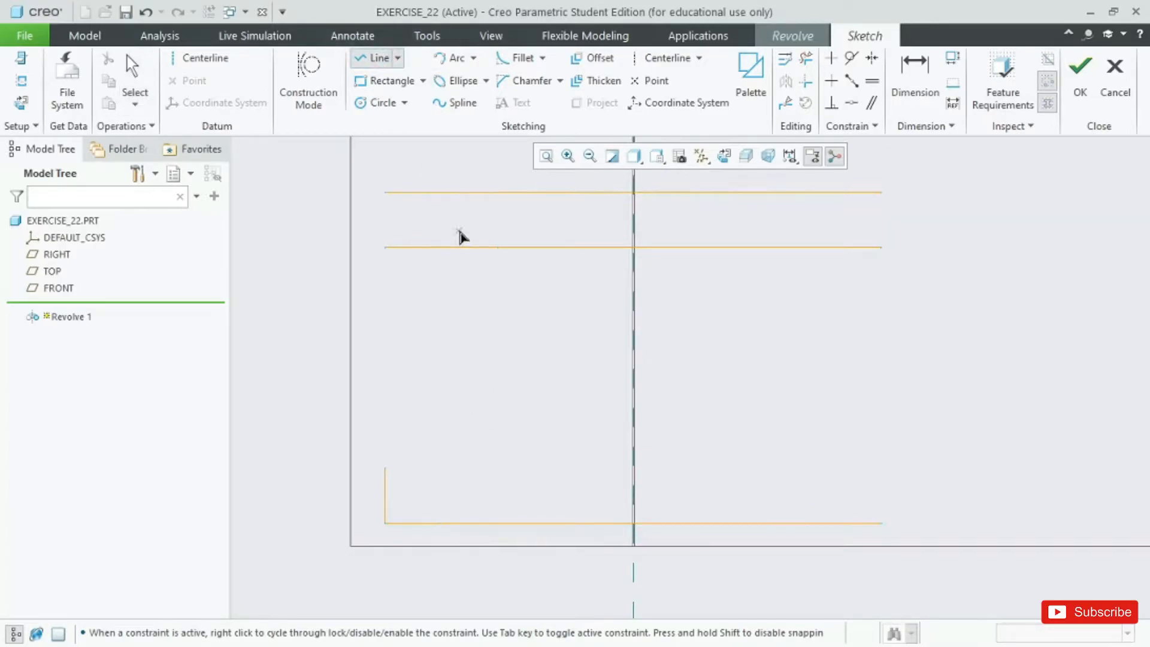
{"action": "left_click", "coordinate": [499, 253]}
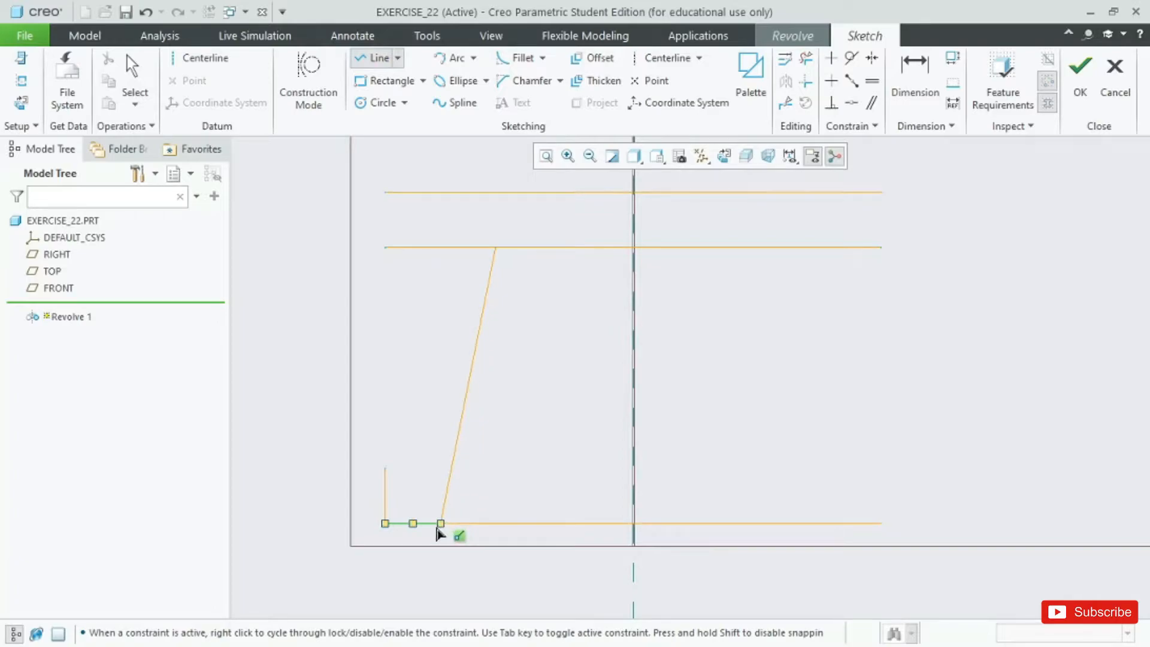
{"action": "left_click", "coordinate": [437, 533]}
{"action": "middle_click", "coordinate": [437, 532]}
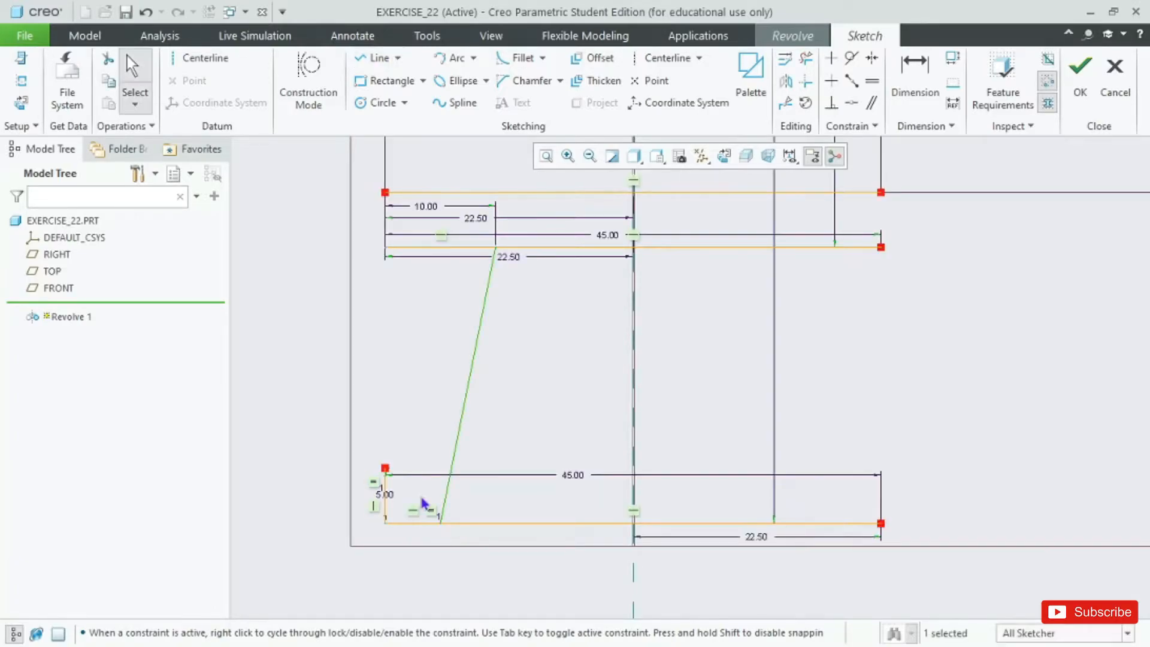
{"action": "scroll", "coordinate": [470, 366], "scroll_direction": "down", "scroll_amount": 2}
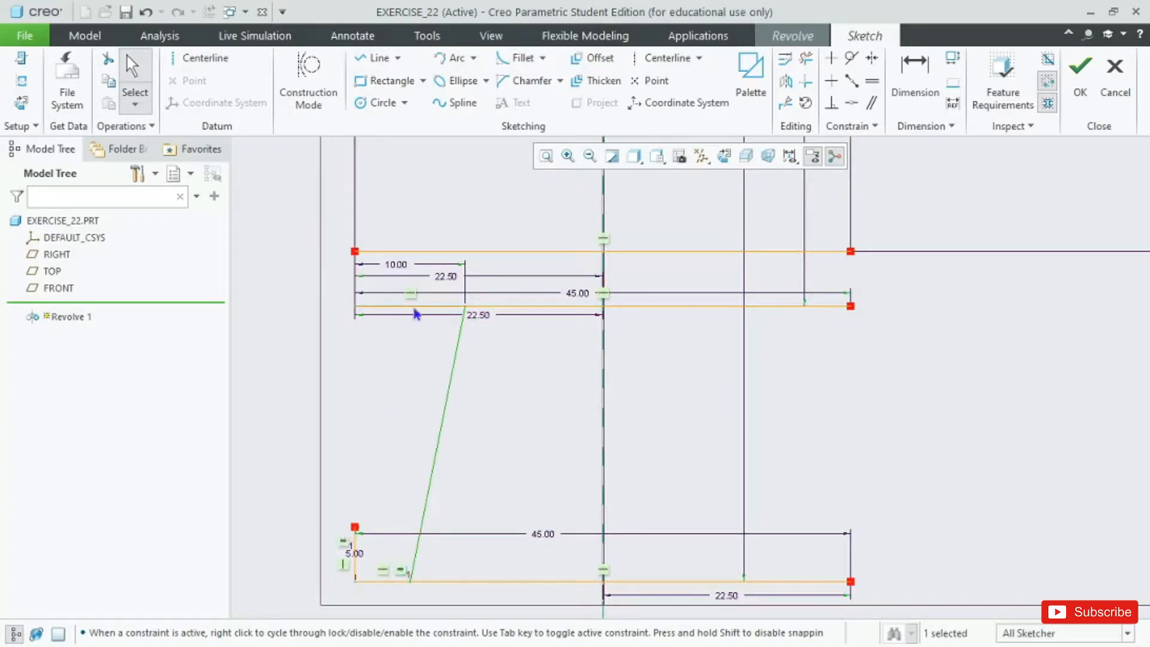
Try a slanted line from the 10 mm segment's midpoint to the upper end of the 5 mm vertical line.
{"action": "left_click", "coordinate": [377, 57]}
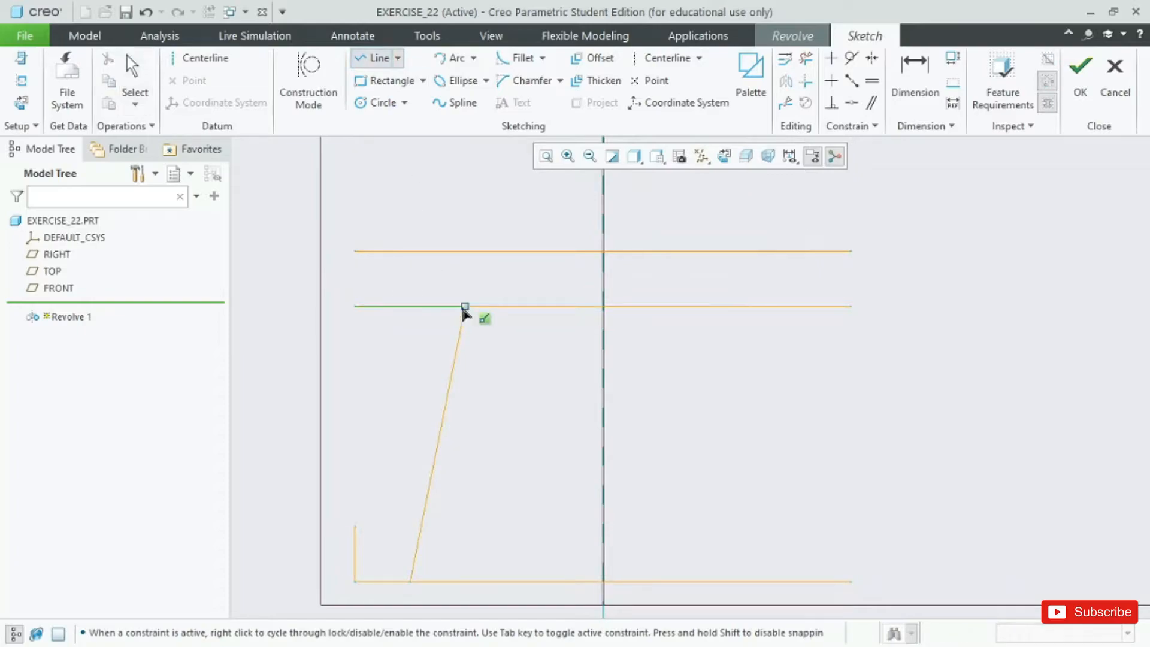
{"action": "left_click", "coordinate": [410, 306]}
{"action": "left_click", "coordinate": [356, 528]}
{"action": "middle_click", "coordinate": [355, 527]}
{"action": "middle_click", "coordinate": [356, 527]}
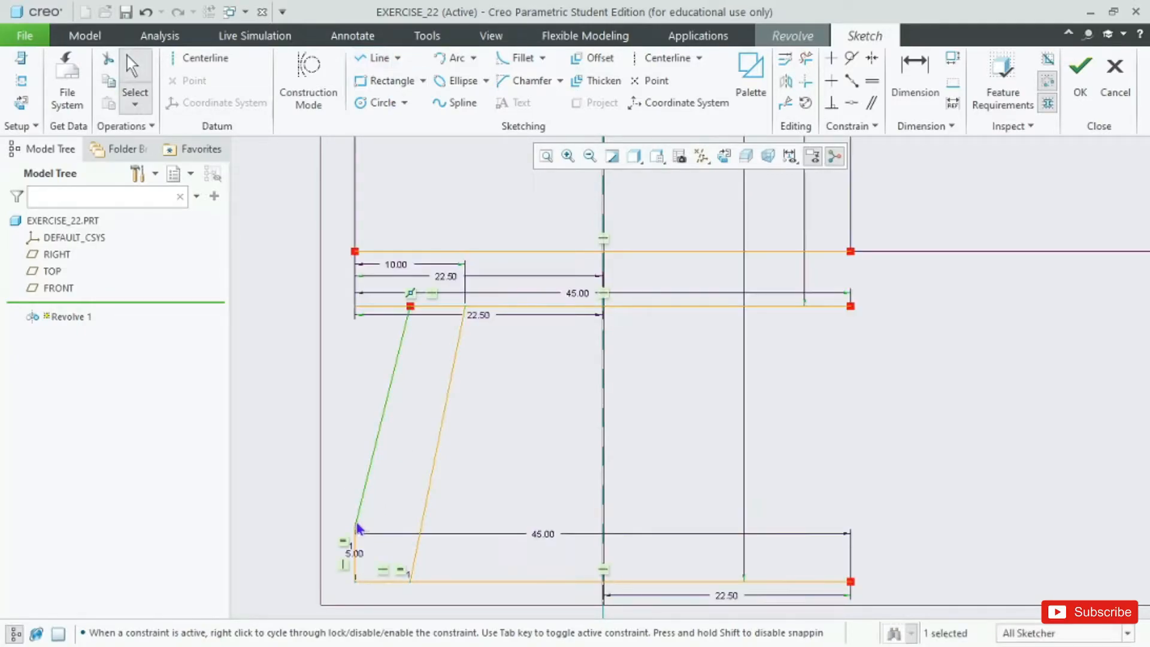
Check the rim section in the reference drawing and delete the 5 mm vertical line together with the slanted line attached to it.
{"action": "key", "text": "alt+Tab"}
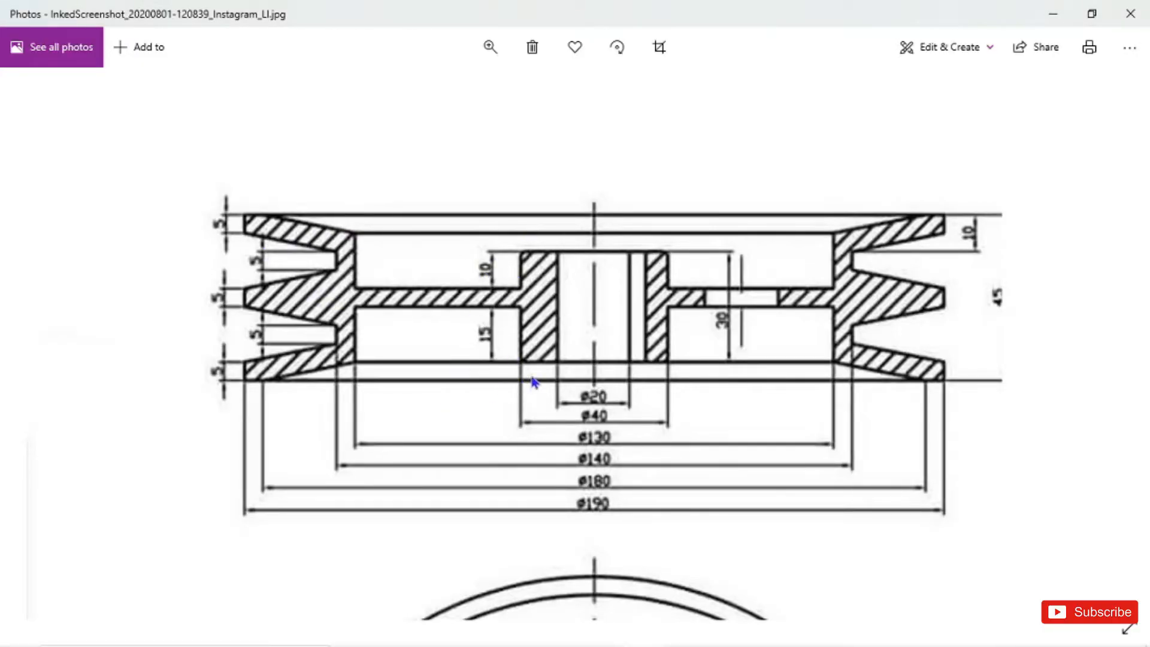
{"action": "mouse_move", "coordinate": [390, 372]}
{"action": "left_mouse_down"}
{"action": "mouse_move", "coordinate": [415, 380]}
{"action": "mouse_move", "coordinate": [854, 72]}
{"action": "mouse_move", "coordinate": [1081, 150]}
{"action": "mouse_move", "coordinate": [1027, 262]}
{"action": "mouse_move", "coordinate": [865, 278]}
{"action": "mouse_move", "coordinate": [672, 367]}
{"action": "left_mouse_up"}
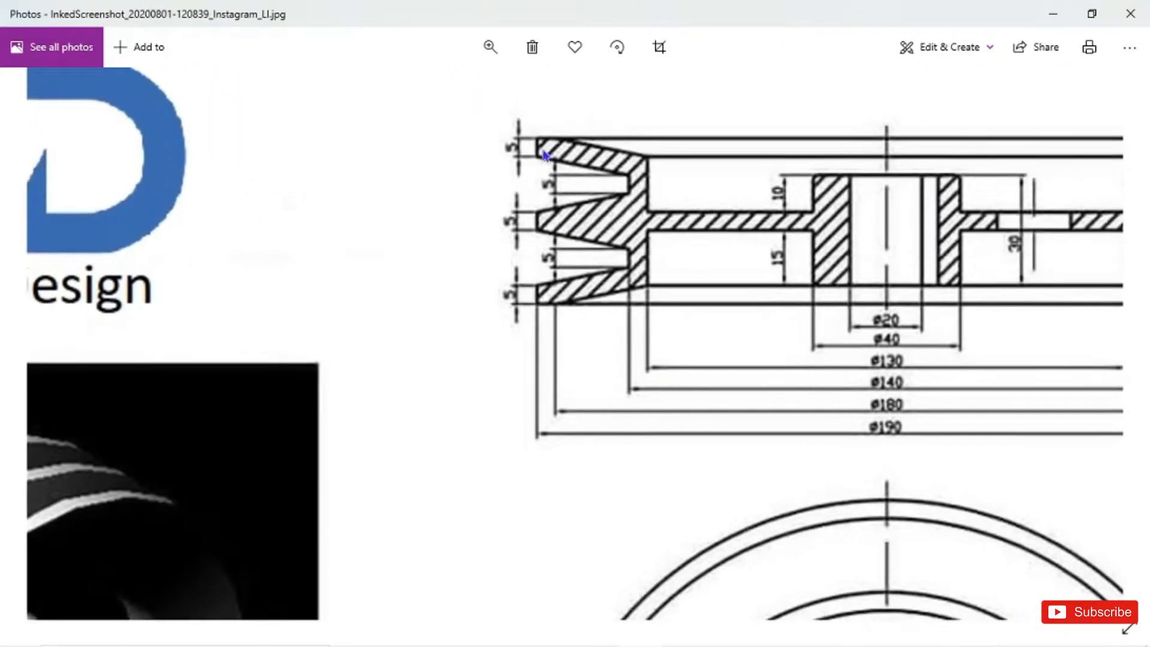
{"action": "mouse_move", "coordinate": [965, 274]}
{"action": "left_mouse_down"}
{"action": "mouse_move", "coordinate": [1089, 102]}
{"action": "mouse_move", "coordinate": [1088, 60]}
{"action": "mouse_move", "coordinate": [876, 175]}
{"action": "mouse_move", "coordinate": [716, 228]}
{"action": "mouse_move", "coordinate": [716, 244]}
{"action": "mouse_move", "coordinate": [716, 151]}
{"action": "mouse_move", "coordinate": [771, 290]}
{"action": "left_mouse_up"}
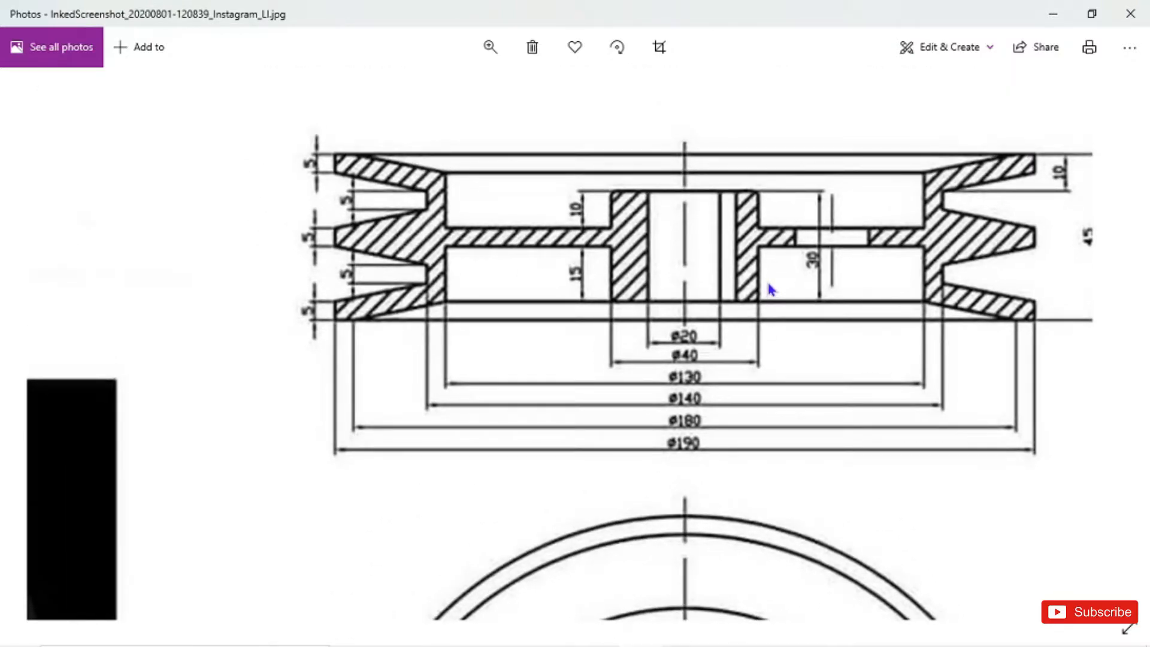
{"action": "left_click_drag", "start_coordinate": [771, 290], "coordinate": [771, 293]}
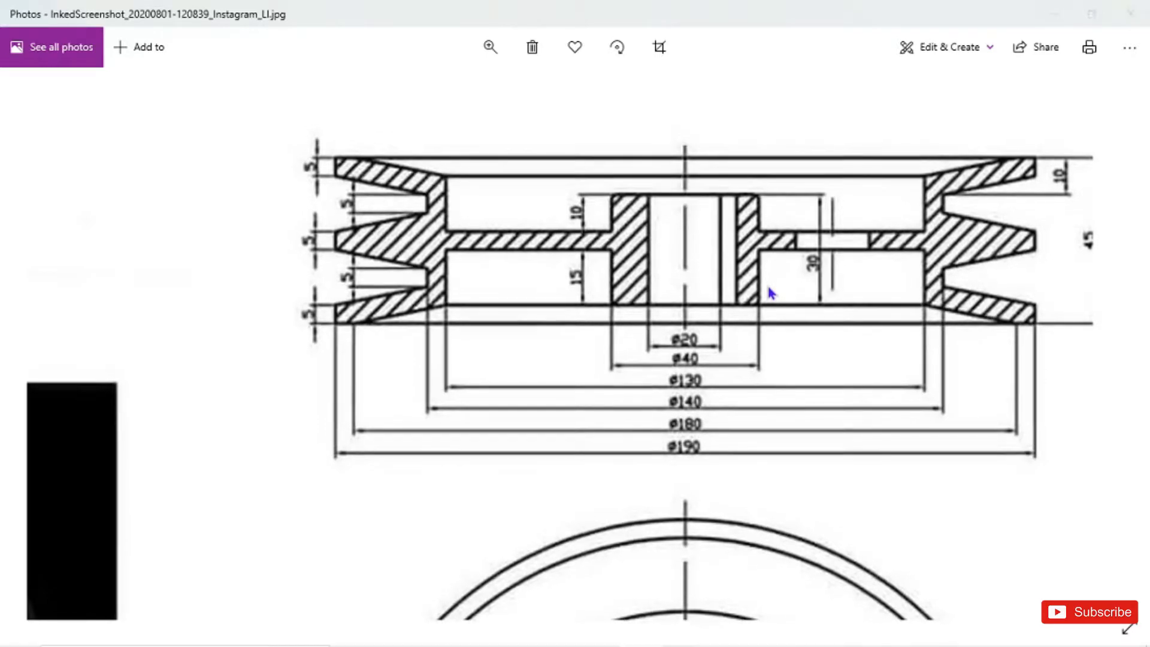
{"action": "key", "text": "alt+Tab"}
{"action": "scroll", "coordinate": [377, 522], "scroll_direction": "up", "scroll_amount": 3}
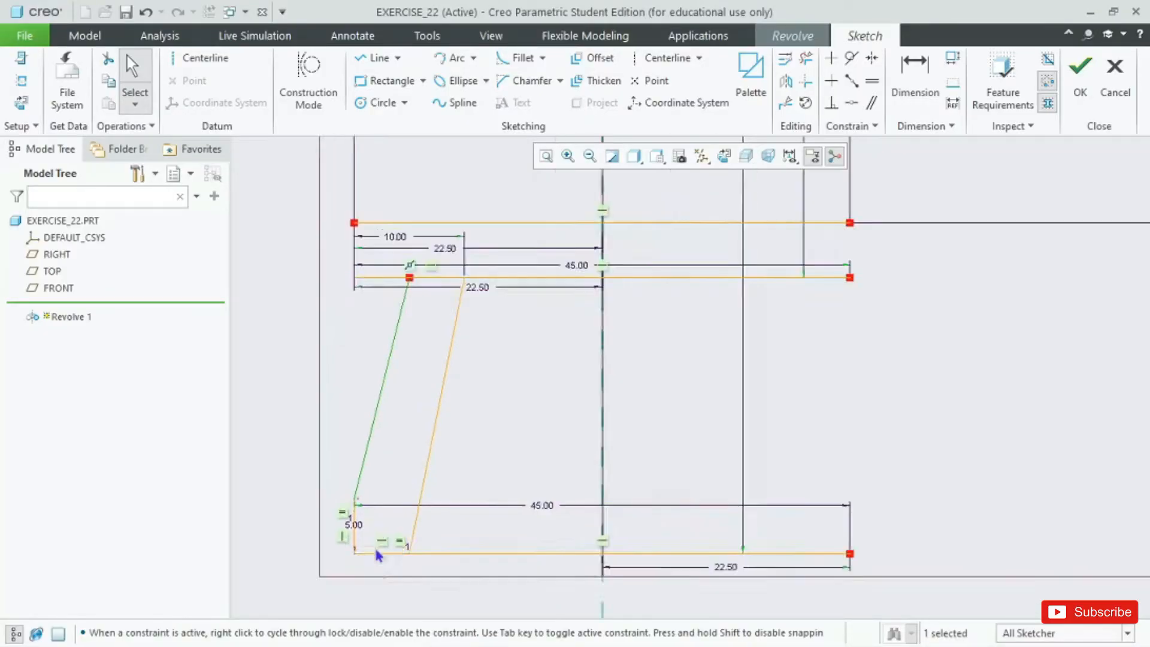
{"action": "left_click", "coordinate": [330, 479]}
{"action": "key", "text": "Delete"}
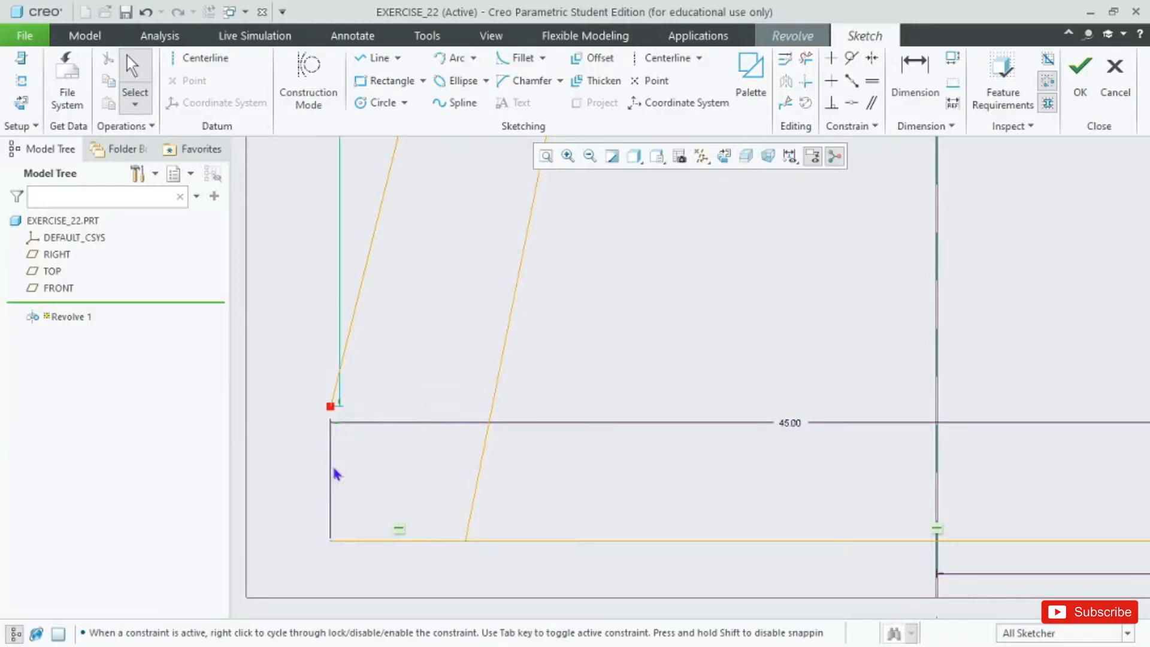
{"action": "left_click", "coordinate": [341, 376]}
{"action": "key", "text": "Delete"}
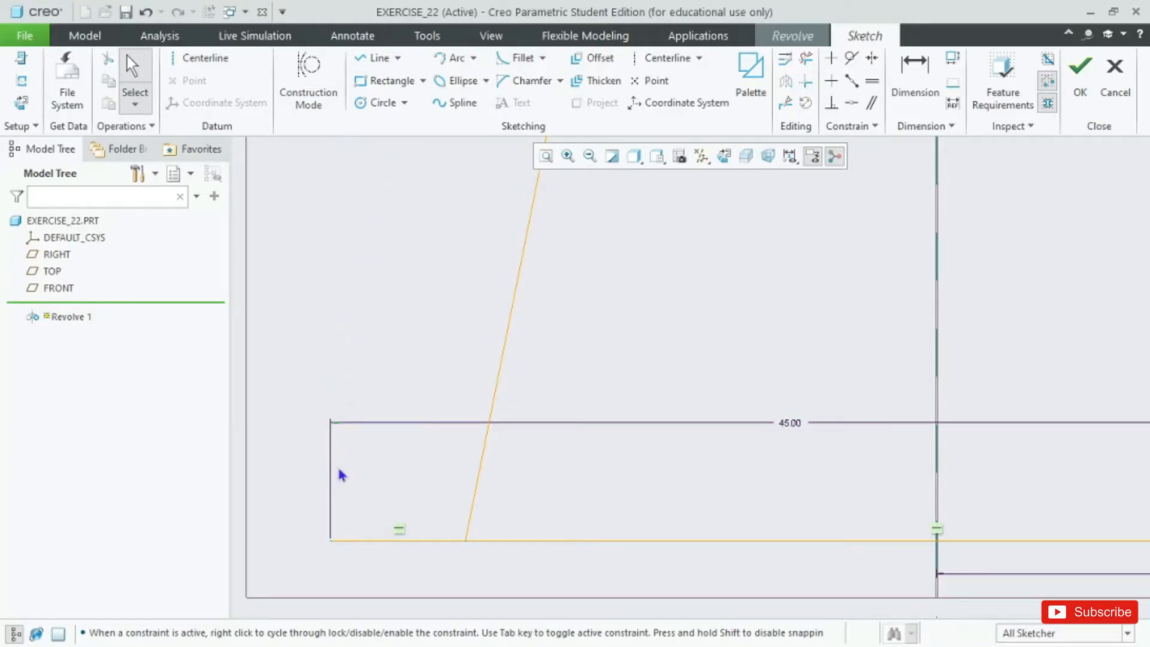
Draw the outer slanted line from the lower line's left end to the midpoint of the 10 mm segment.
{"action": "key", "text": "l"}
{"action": "left_click", "coordinate": [330, 540]}
{"action": "scroll", "coordinate": [444, 503], "scroll_direction": "up", "scroll_amount": 6}
{"action": "scroll", "coordinate": [449, 371], "scroll_direction": "down", "scroll_amount": 4}
{"action": "left_click", "coordinate": [448, 291]}
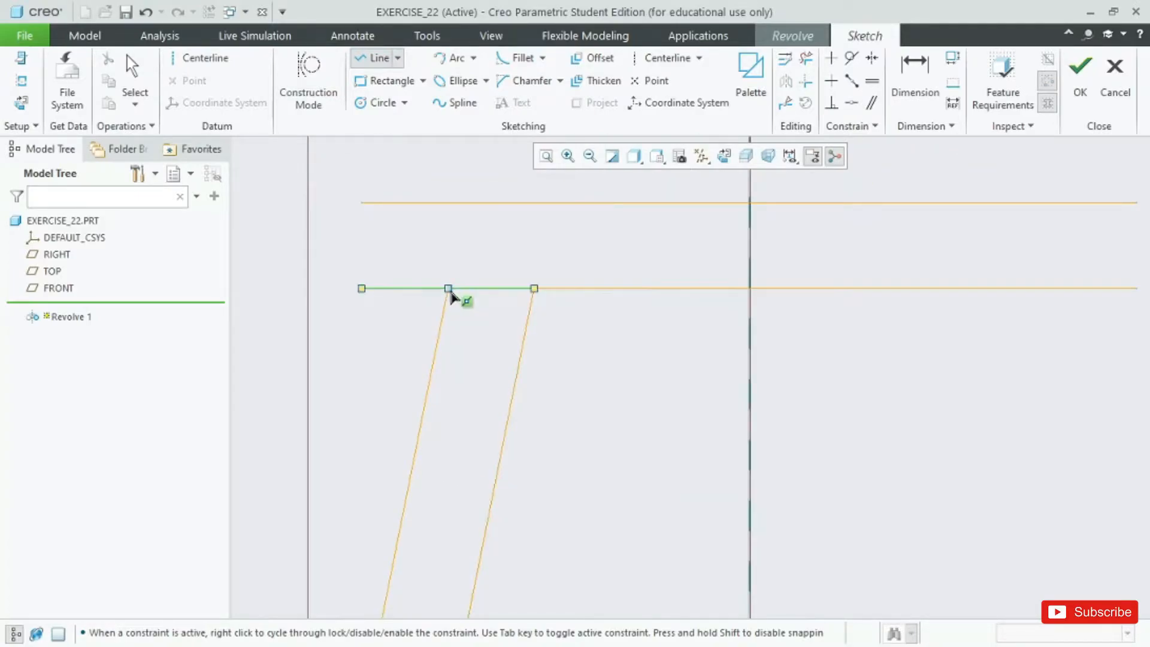
{"action": "middle_click", "coordinate": [451, 294]}
{"action": "scroll", "coordinate": [380, 297], "scroll_direction": "up", "scroll_amount": 4}
{"action": "scroll", "coordinate": [415, 339], "scroll_direction": "down", "scroll_amount": 3}
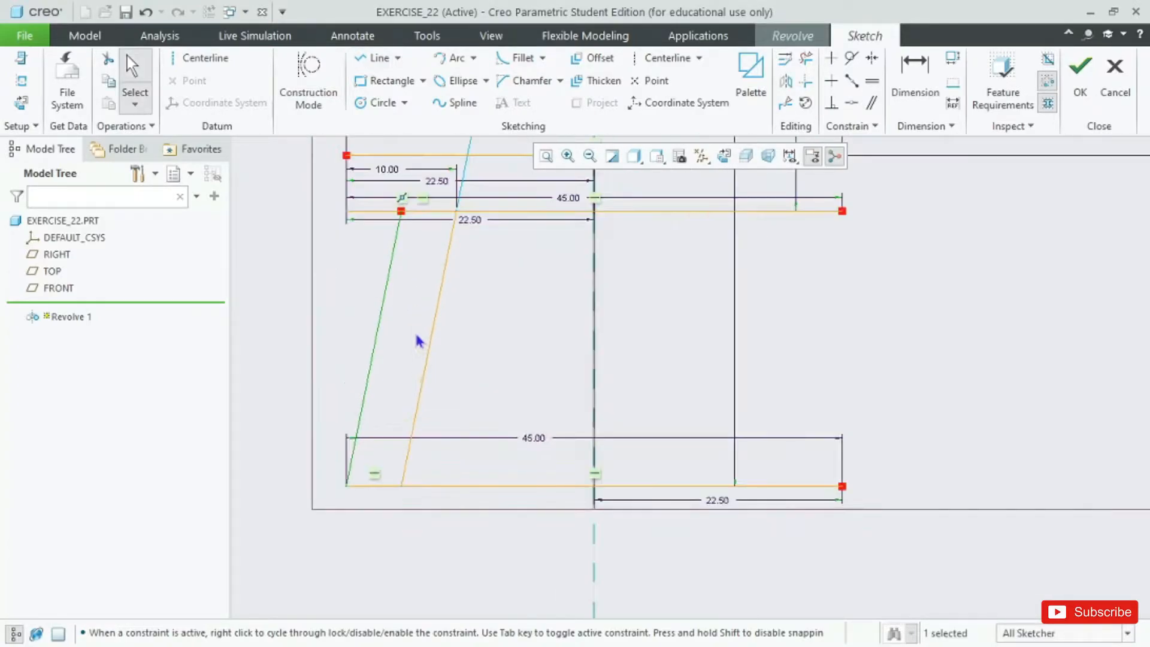
{"action": "scroll", "coordinate": [414, 462], "scroll_direction": "up", "scroll_amount": 5}
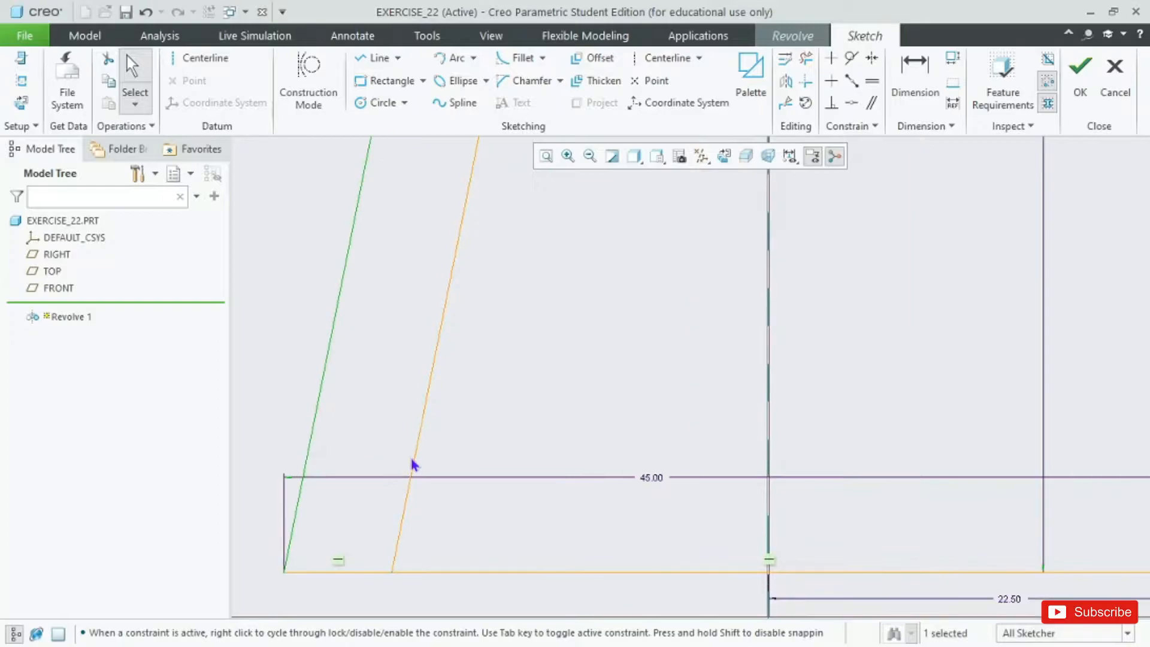
{"action": "scroll", "coordinate": [404, 356], "scroll_direction": "down", "scroll_amount": 4}
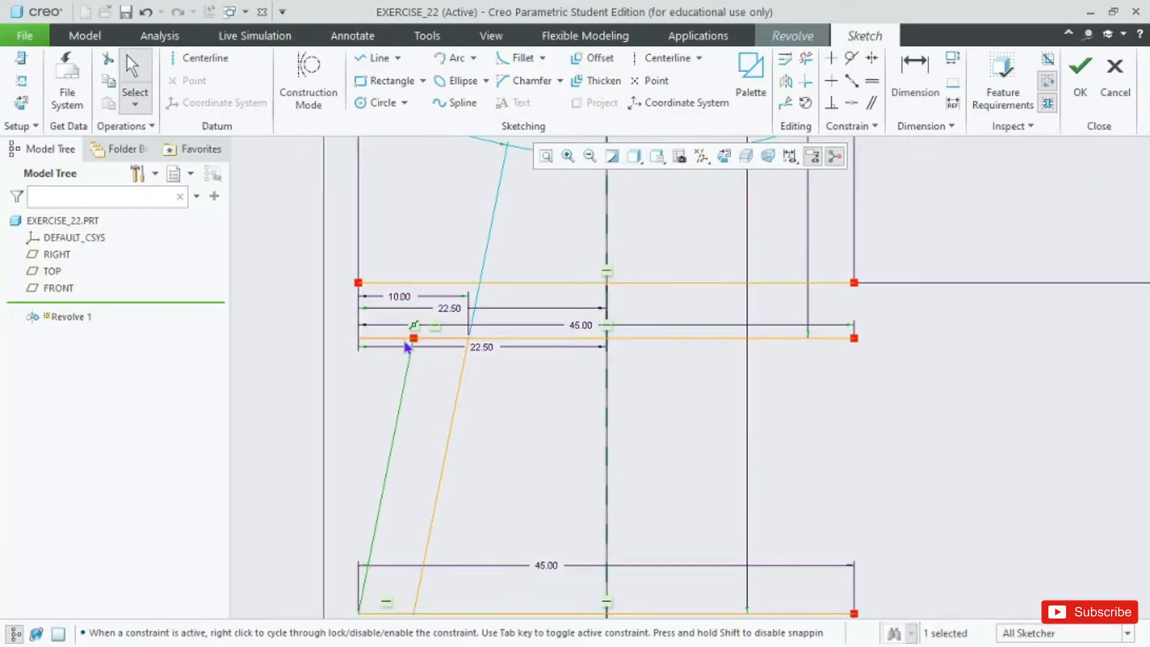
Trim the overlapping lines at the middle line's left end back to the outer slanted line.
{"action": "left_click", "coordinate": [806, 58]}
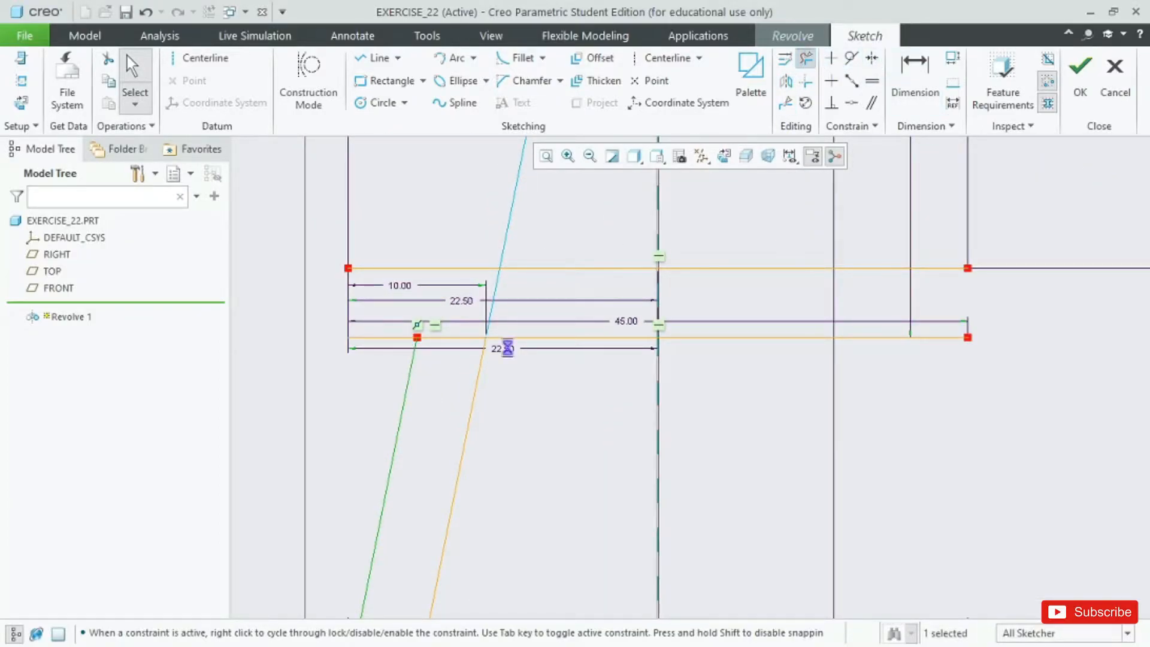
{"action": "left_click", "coordinate": [391, 338]}
{"action": "left_click_drag", "start_coordinate": [386, 320], "coordinate": [374, 380]}
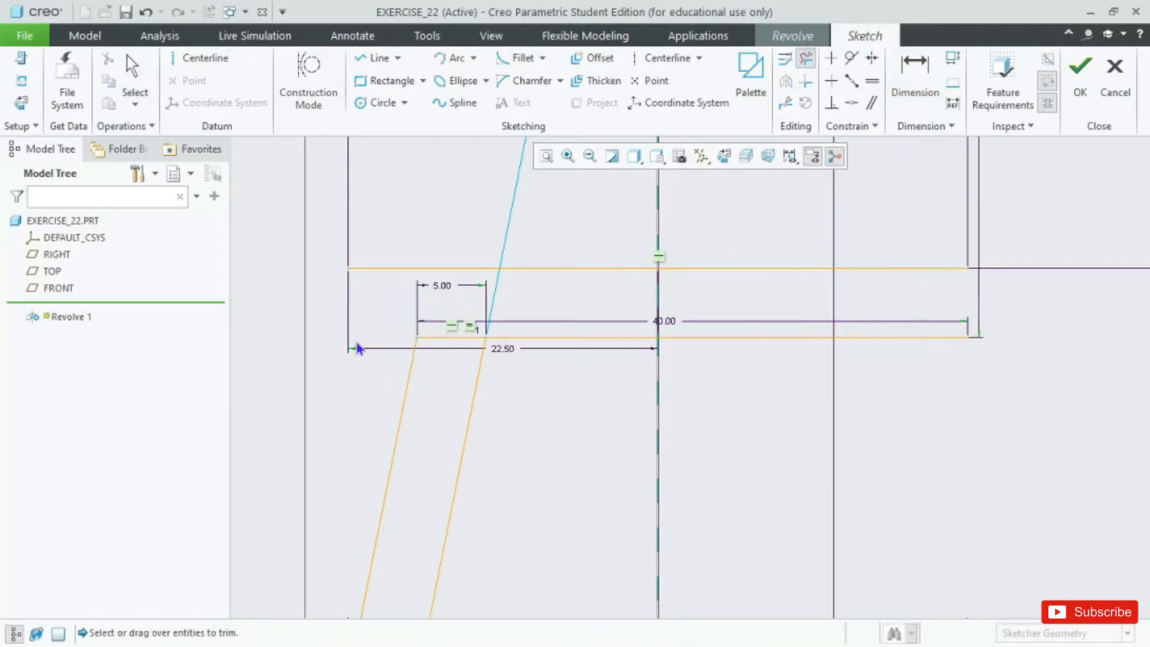
{"action": "middle_click", "coordinate": [388, 304]}
{"action": "scroll", "coordinate": [455, 297], "scroll_direction": "down", "scroll_amount": 2}
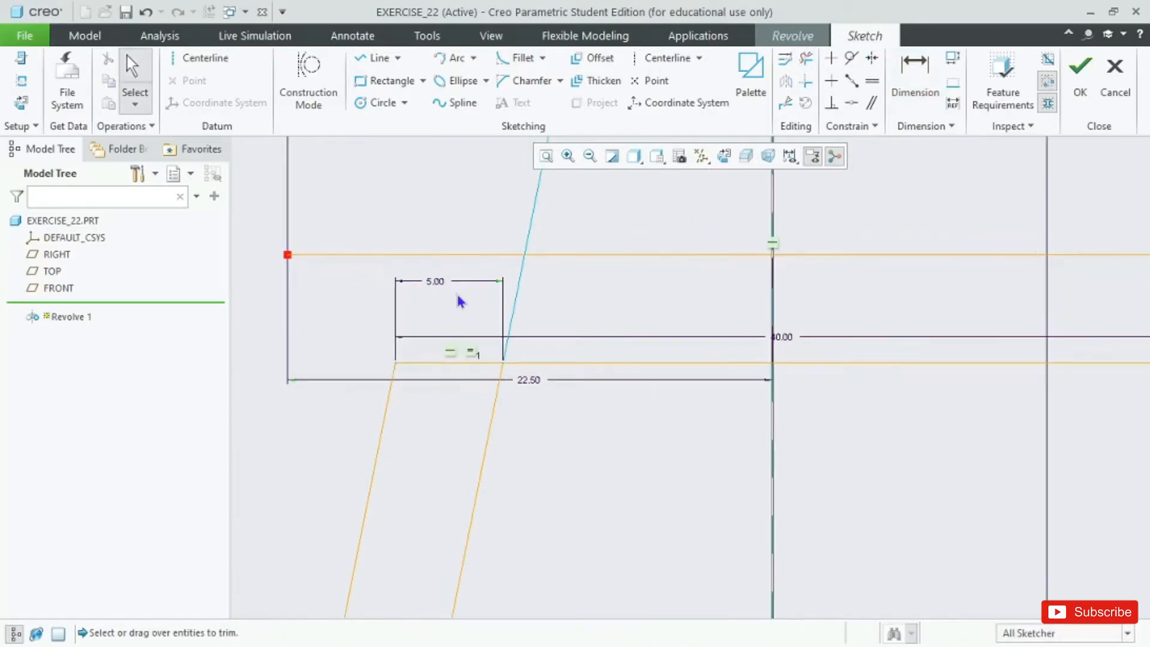
{"action": "scroll", "coordinate": [461, 301], "scroll_direction": "up", "scroll_amount": 4}
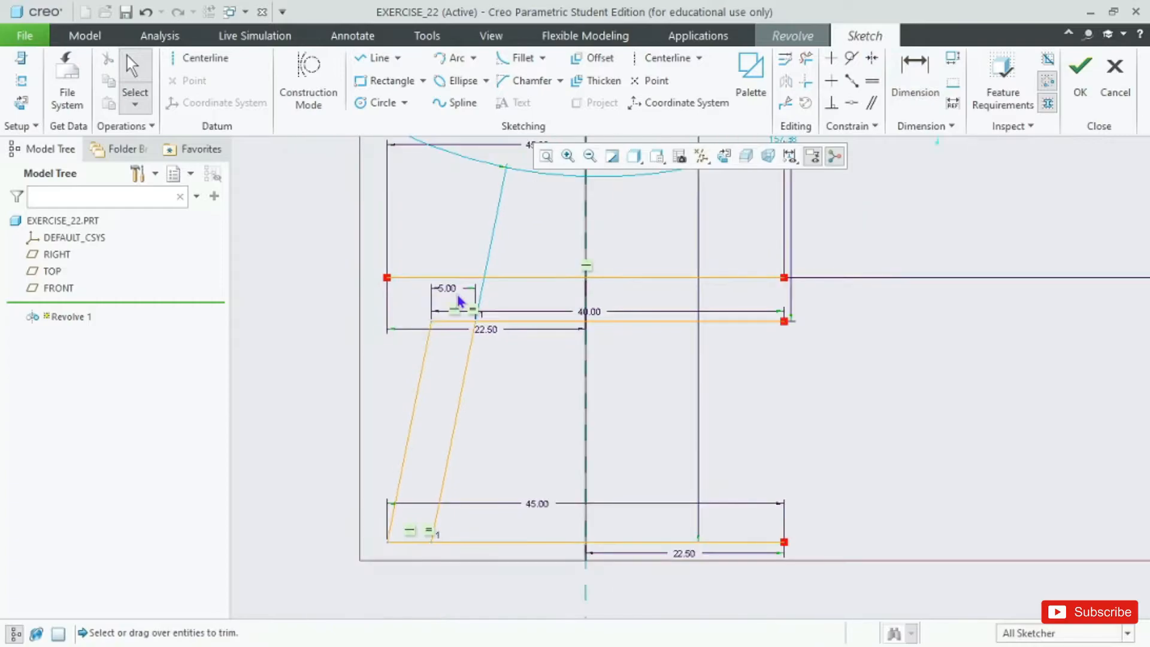
Check the rim in the reference drawing and extend the outer slanted edge with a line from the middle line's left end to the upper line.
{"action": "key", "text": "alt+Tab"}
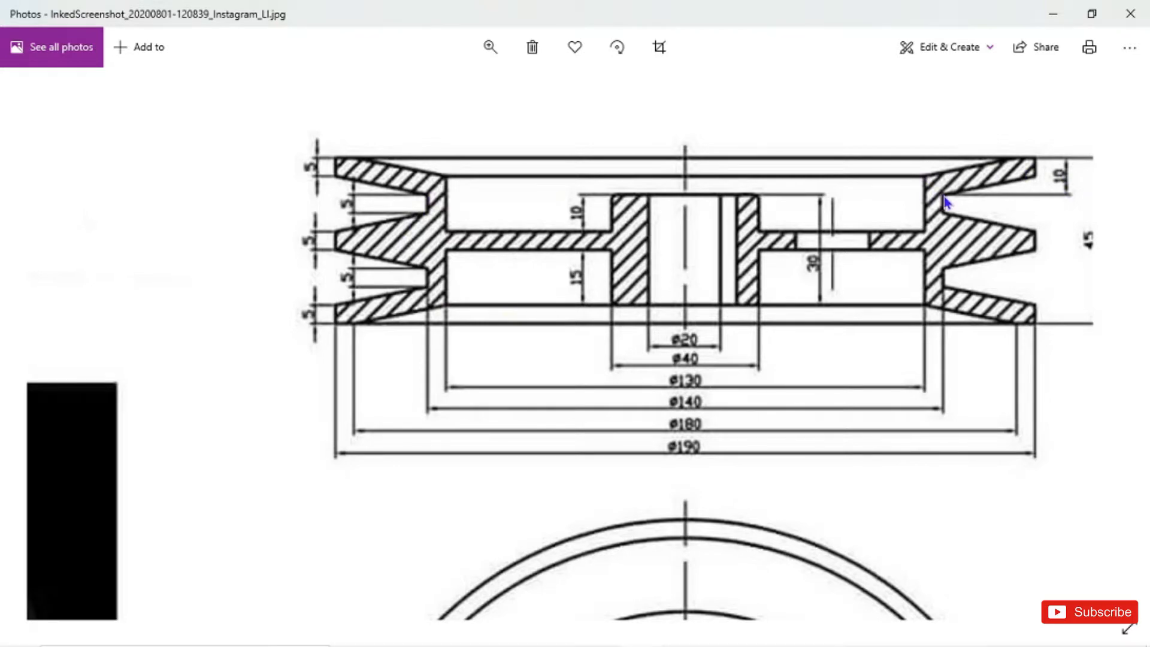
{"action": "key", "text": "alt+Tab"}
{"action": "scroll", "coordinate": [469, 300], "scroll_direction": "down", "scroll_amount": 3}
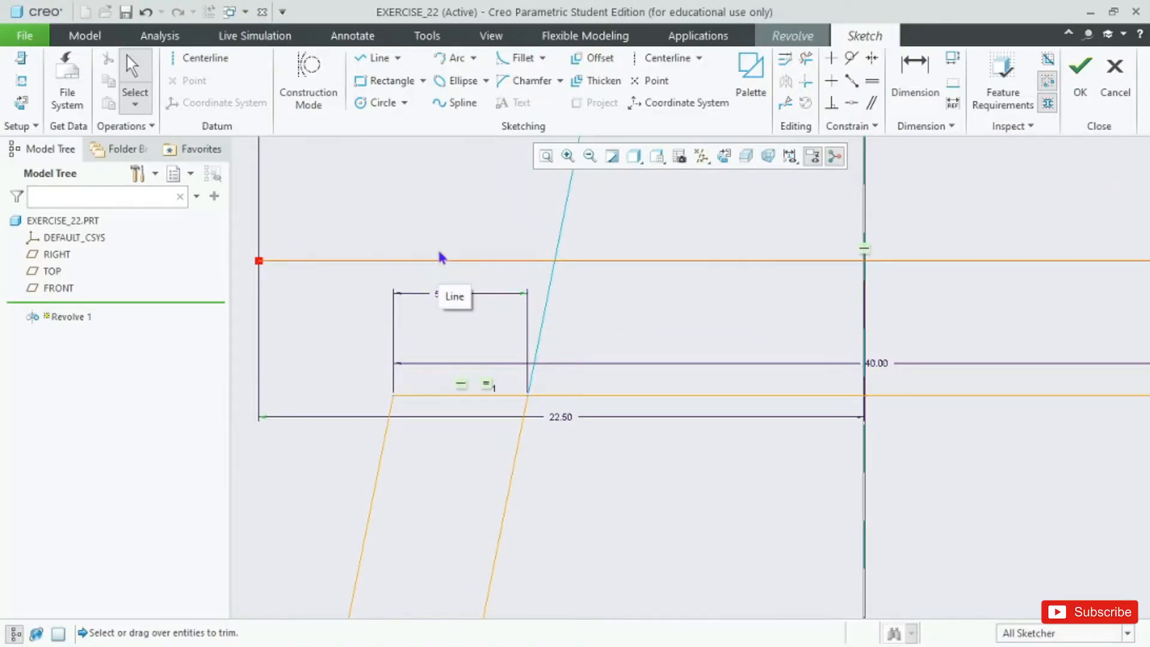
{"action": "left_click", "coordinate": [379, 60]}
{"action": "left_click", "coordinate": [394, 395]}
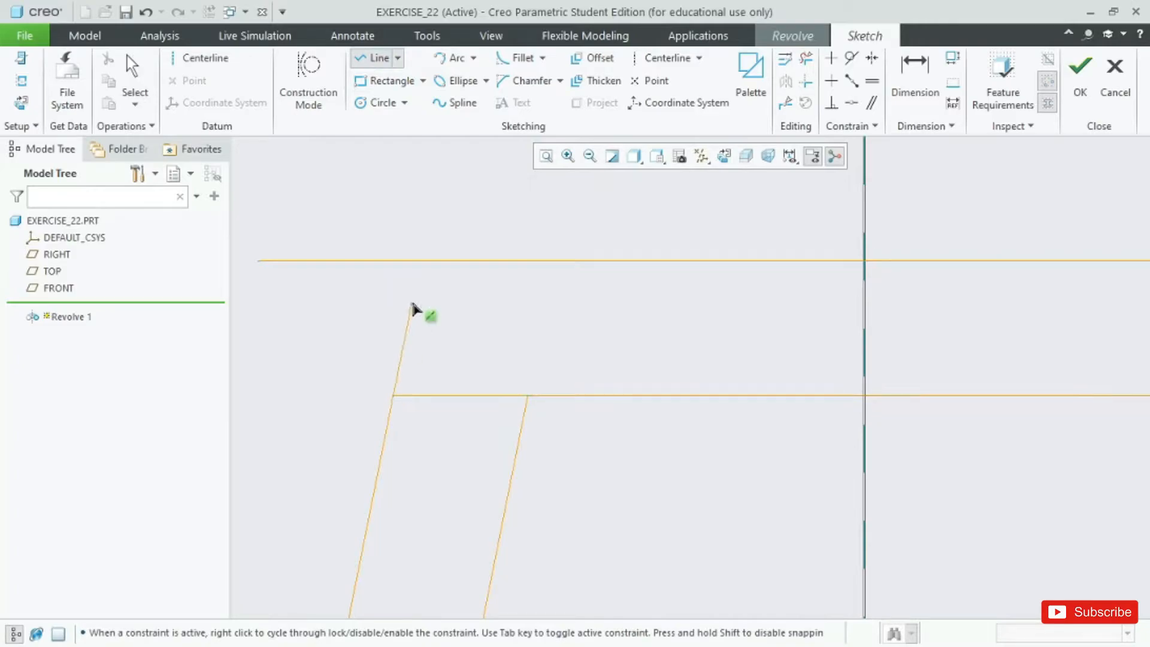
{"action": "left_click", "coordinate": [419, 262]}
{"action": "middle_click", "coordinate": [419, 265]}
Trim the upper line's left overhang back to the new slanted line.
{"action": "left_click", "coordinate": [805, 58]}
{"action": "left_click_drag", "start_coordinate": [384, 252], "coordinate": [370, 324]}
{"action": "middle_click", "coordinate": [369, 324]}
{"action": "scroll", "coordinate": [441, 313], "scroll_direction": "down", "scroll_amount": 6}
{"action": "scroll", "coordinate": [454, 300], "scroll_direction": "up", "scroll_amount": 5}
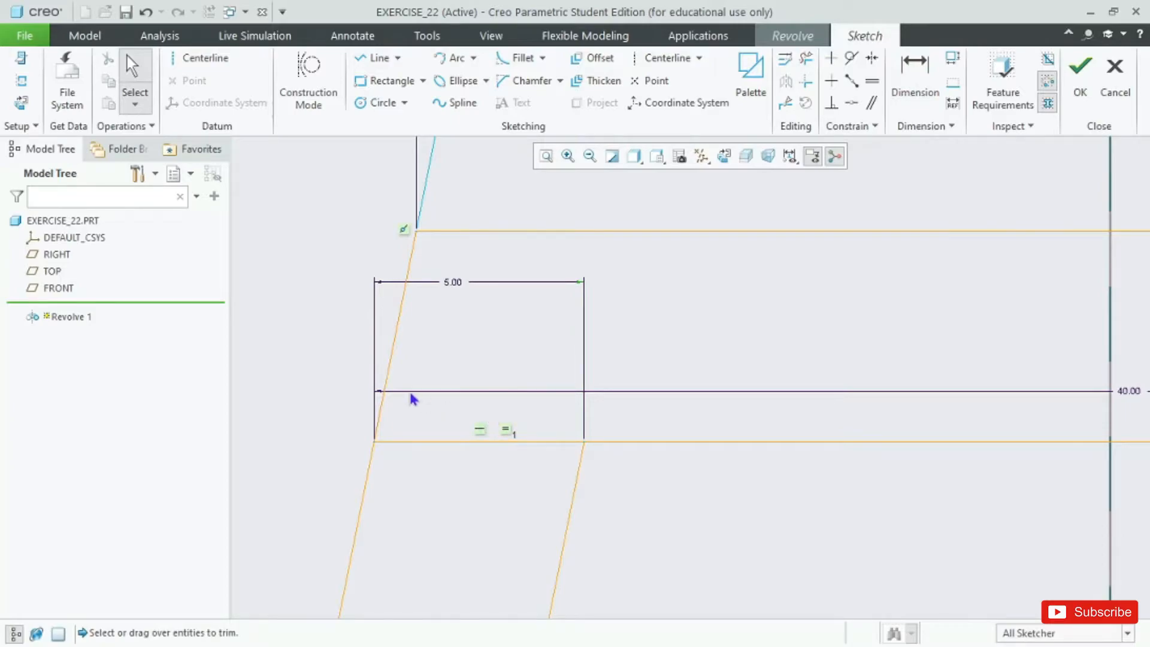
{"action": "scroll", "coordinate": [413, 395], "scroll_direction": "up", "scroll_amount": 4}
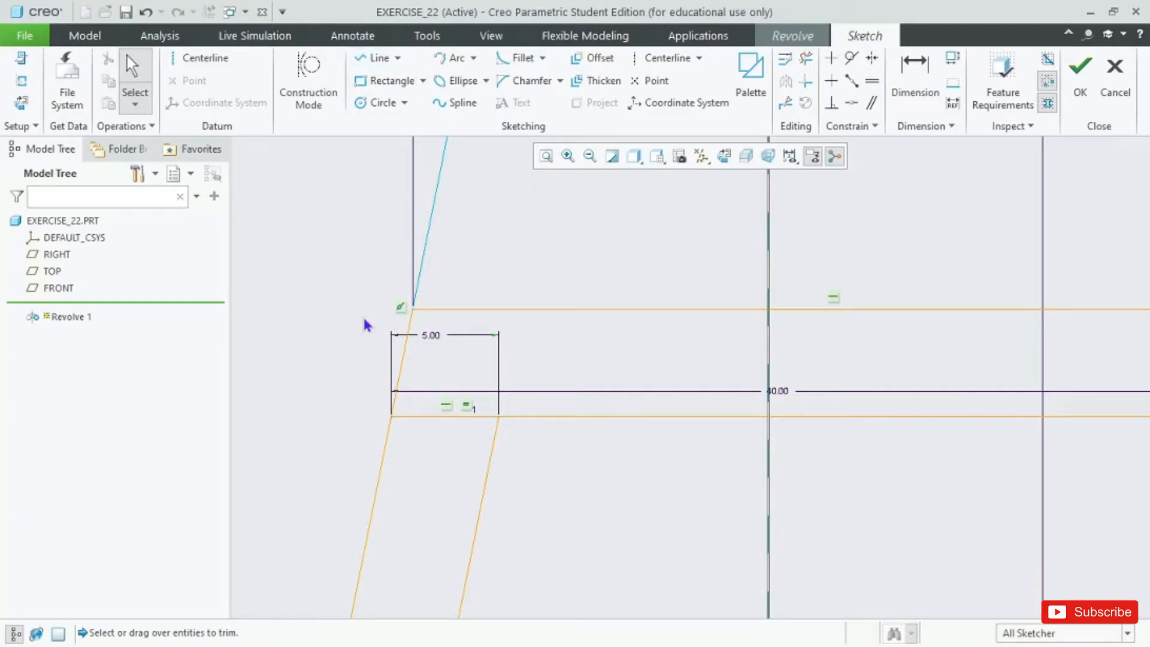
Check the rim in the reference drawing and add a 5 mm line along the middle line from the inner slanted line's end.
{"action": "key", "text": "alt+Tab"}
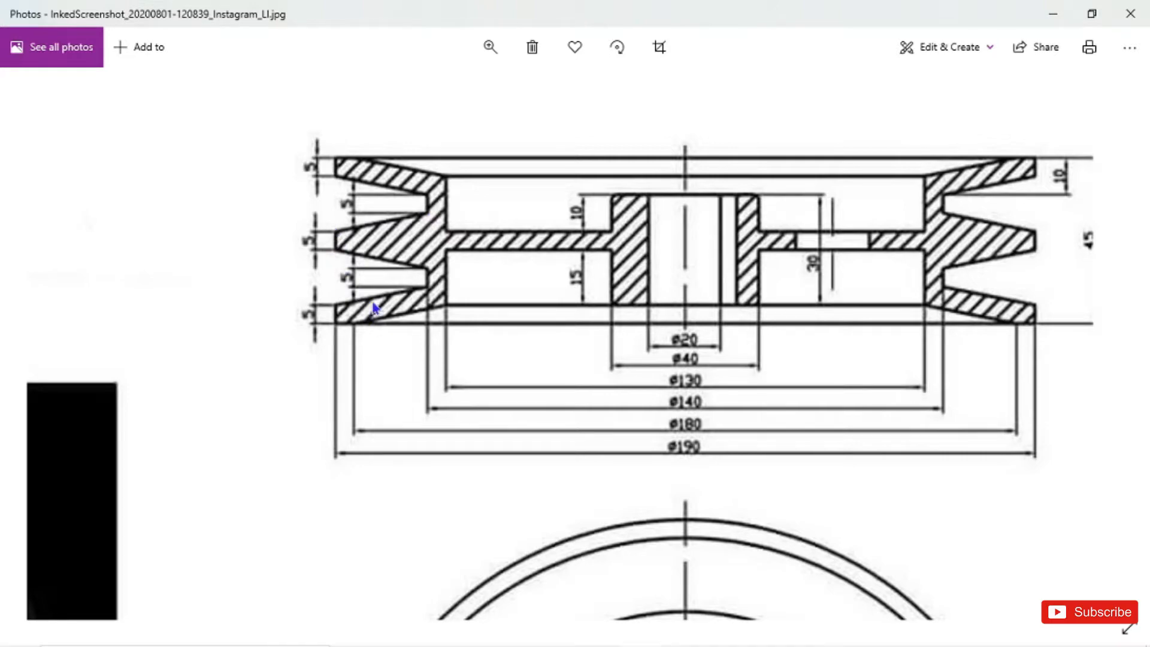
{"action": "key", "text": "alt+Tab"}
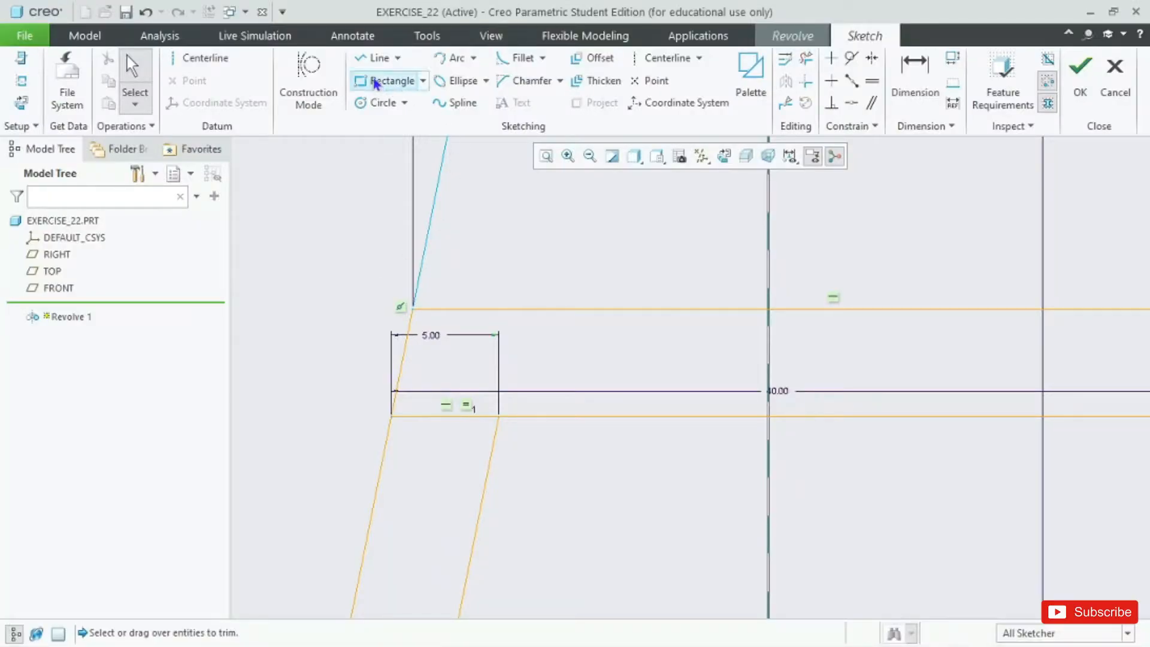
{"action": "left_click", "coordinate": [376, 57]}
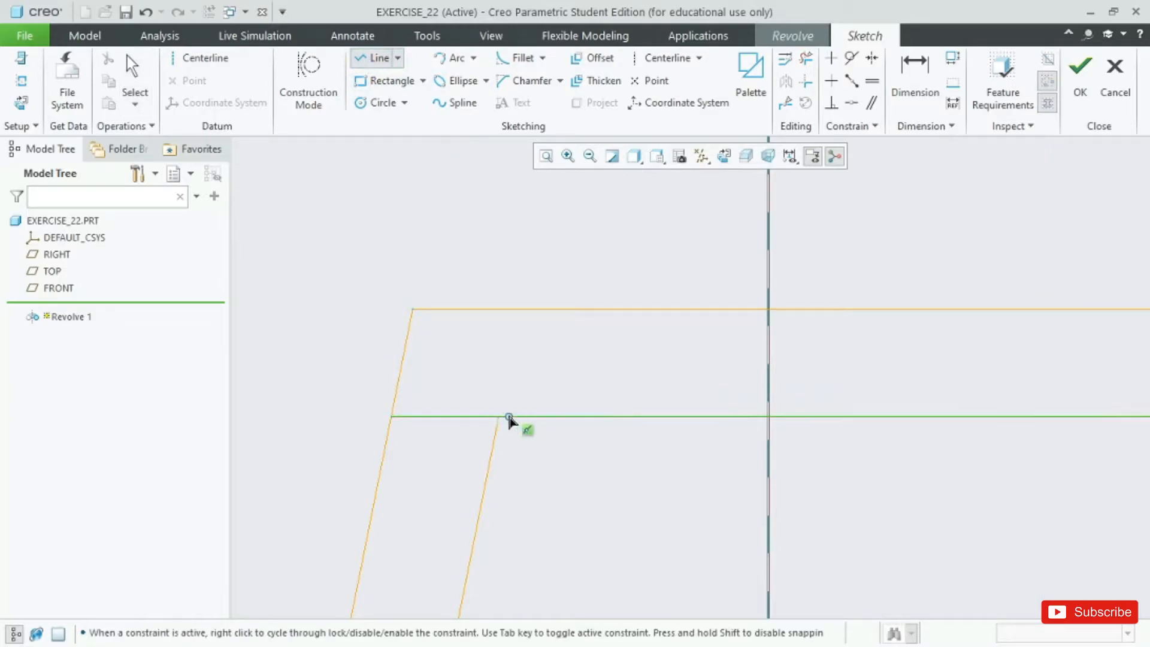
{"action": "left_click", "coordinate": [599, 418]}
{"action": "middle_click", "coordinate": [599, 417]}
{"action": "middle_click", "coordinate": [599, 417]}
{"action": "double_click", "coordinate": [535, 337]}
{"action": "type", "text": "5"}
{"action": "key", "text": "Return"}
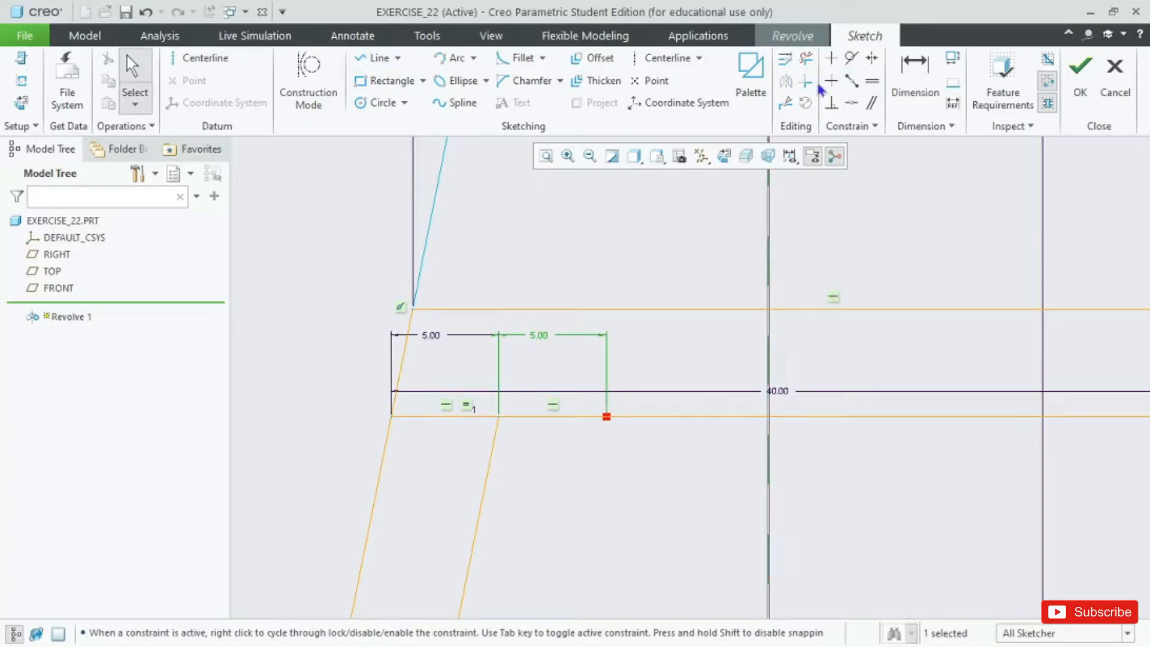
Draw a vertical centerline through the midpoint of the new 5 mm segment.
{"action": "left_click", "coordinate": [664, 58]}
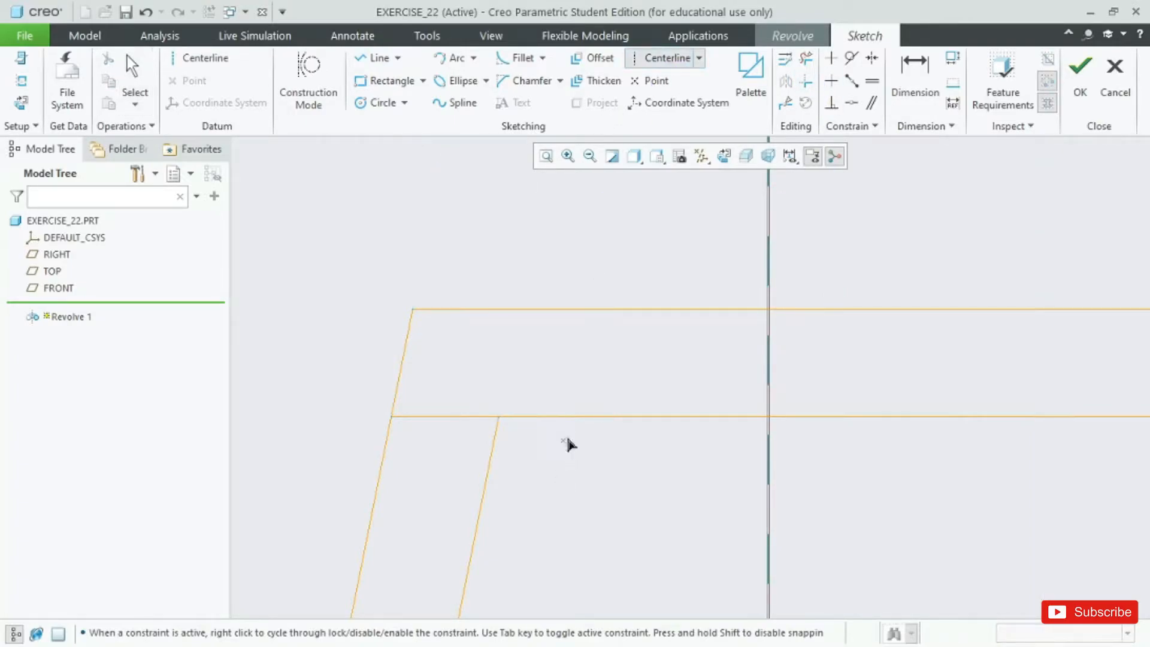
{"action": "left_click", "coordinate": [552, 417]}
{"action": "left_click", "coordinate": [551, 476]}
{"action": "middle_click", "coordinate": [551, 475]}
{"action": "scroll", "coordinate": [550, 433], "scroll_direction": "up", "scroll_amount": 6}
{"action": "scroll", "coordinate": [554, 578], "scroll_direction": "down", "scroll_amount": 2}
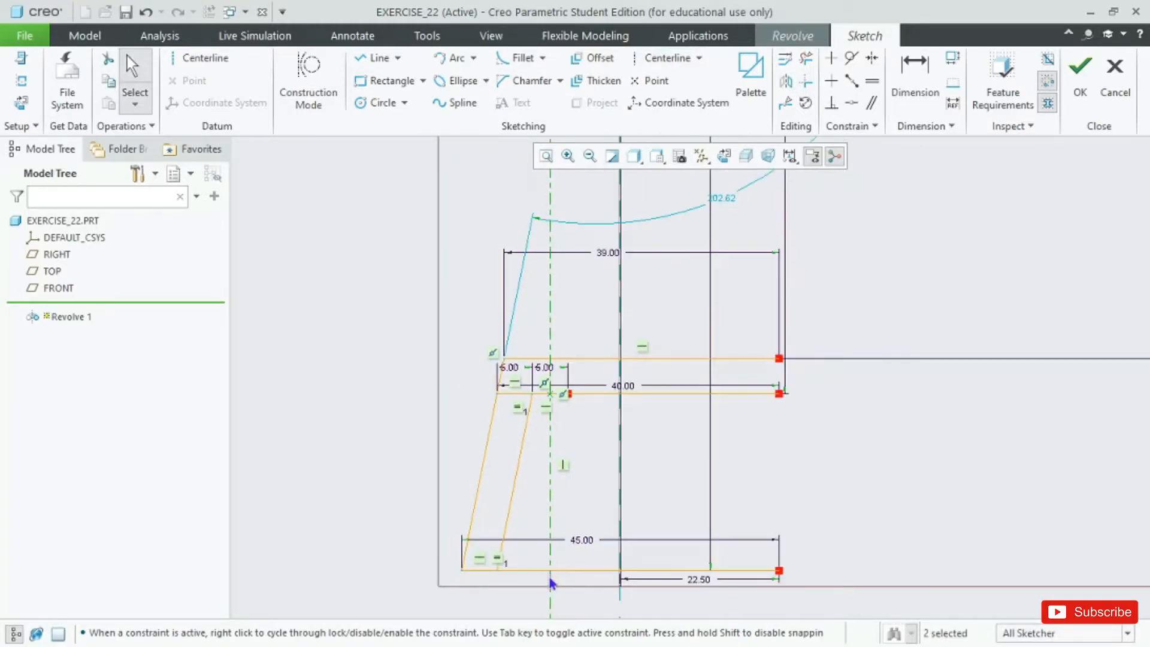
{"action": "left_click", "coordinate": [785, 83]}
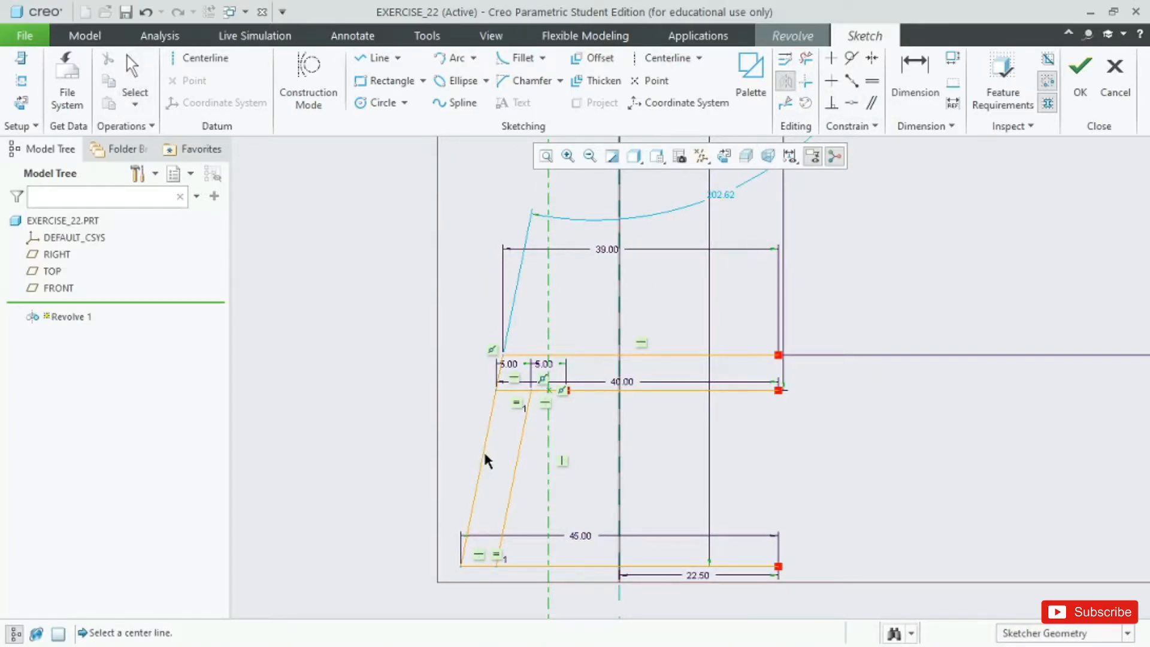
{"action": "scroll", "coordinate": [484, 448], "scroll_direction": "up", "scroll_amount": 2}
{"action": "scroll", "coordinate": [513, 512], "scroll_direction": "down", "scroll_amount": 5}
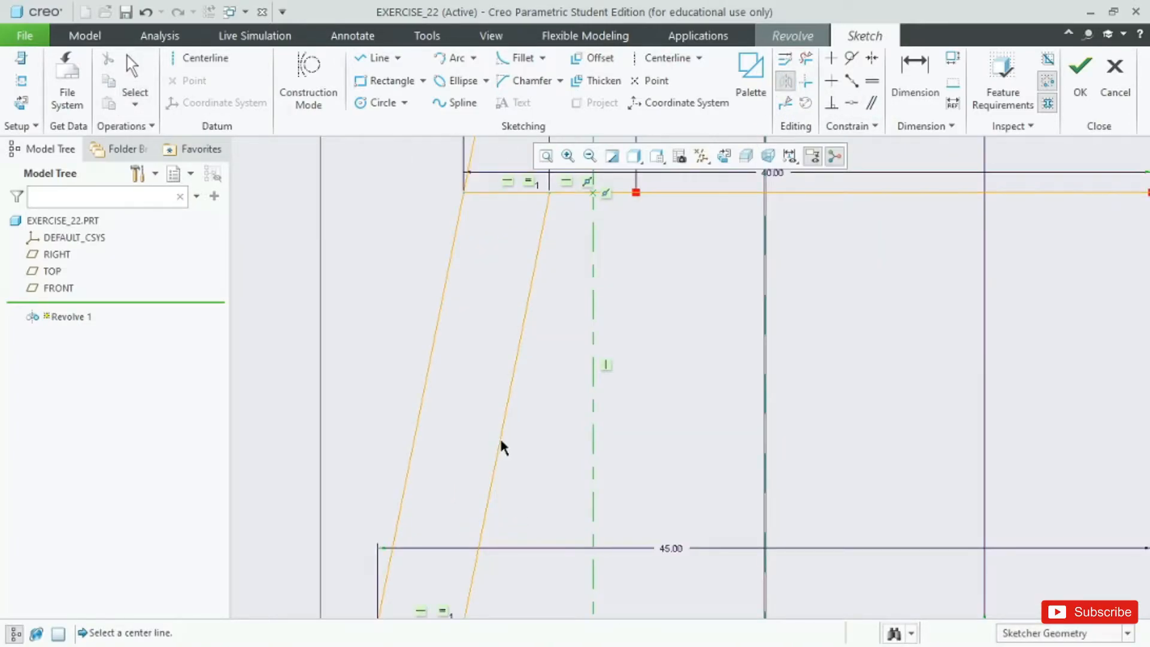
{"action": "scroll", "coordinate": [506, 388], "scroll_direction": "up", "scroll_amount": 2}
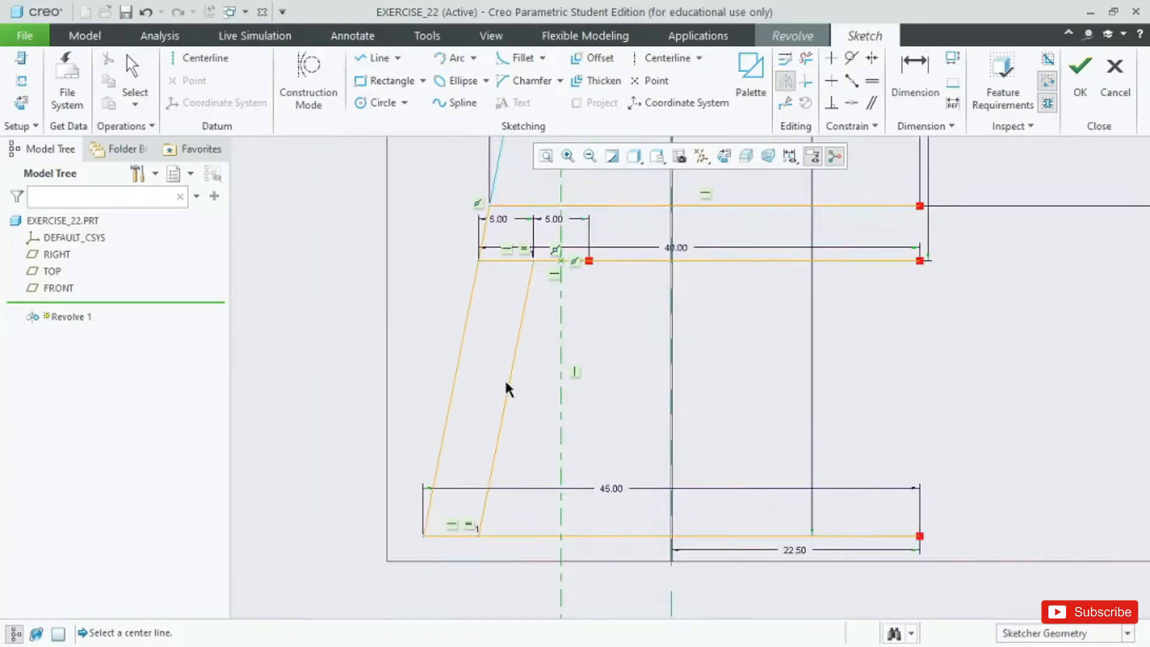
{"action": "middle_click", "coordinate": [402, 301]}
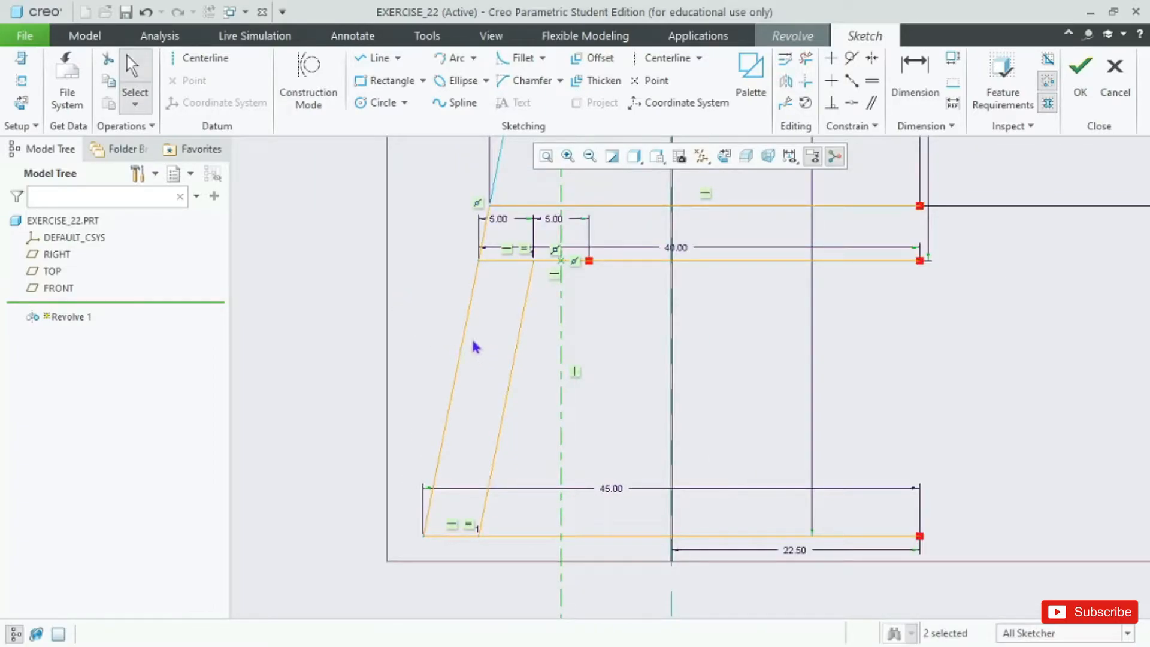
Mirror the two slanted flange lines about the vertical groove centerline.
{"action": "left_click", "coordinate": [513, 355], "text": "ctrl"}
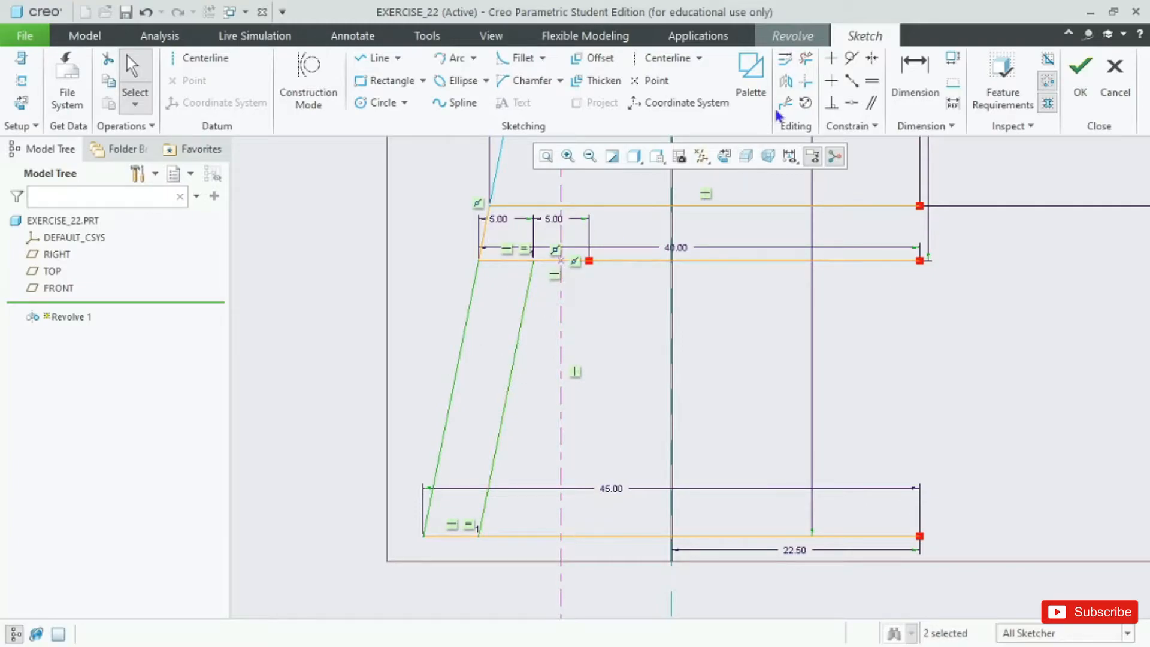
{"action": "left_click", "coordinate": [784, 84]}
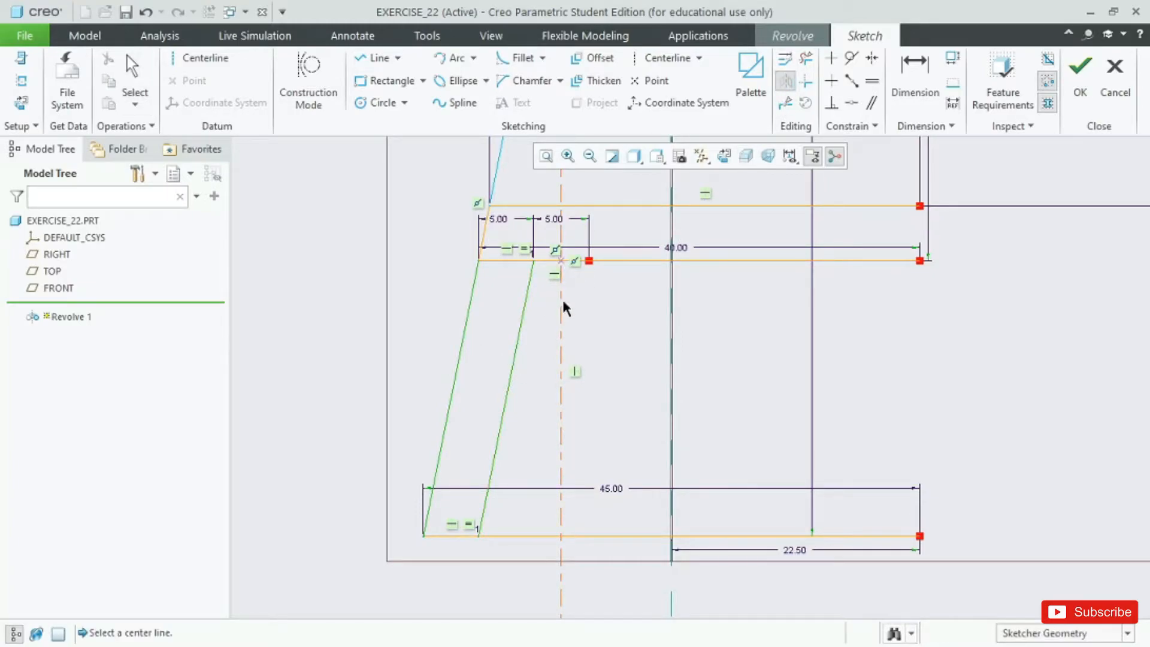
{"action": "left_click", "coordinate": [560, 301]}
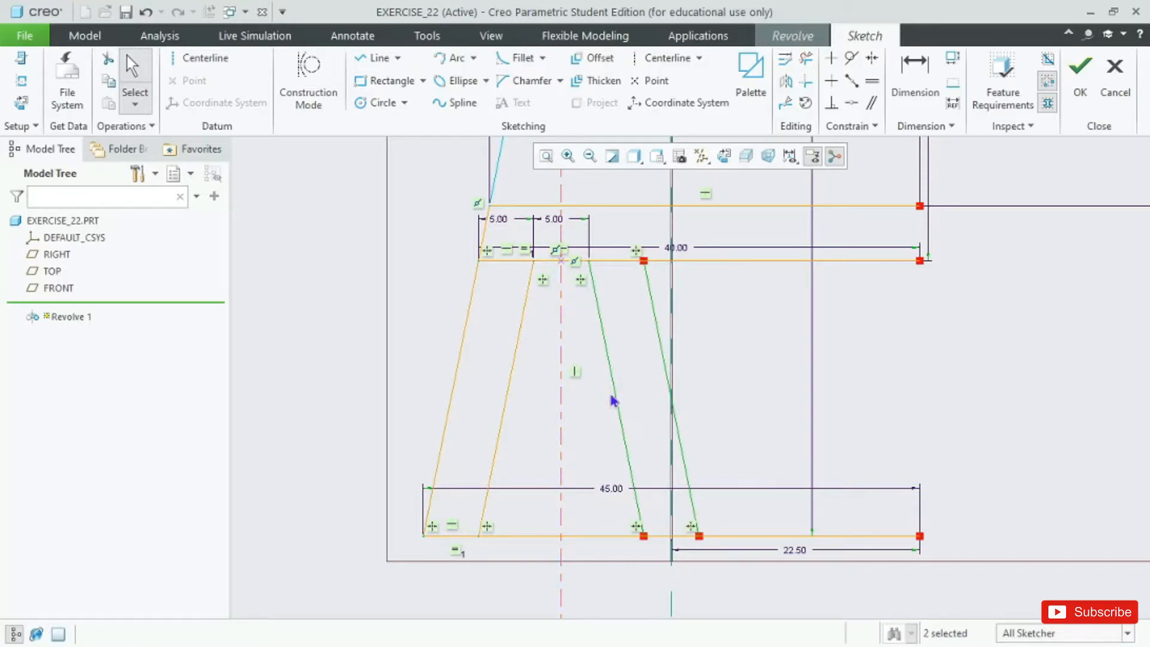
Compare the mirrored groove with the reference drawing and delete the outer mirrored slanted line.
{"action": "key", "text": "alt+Tab"}
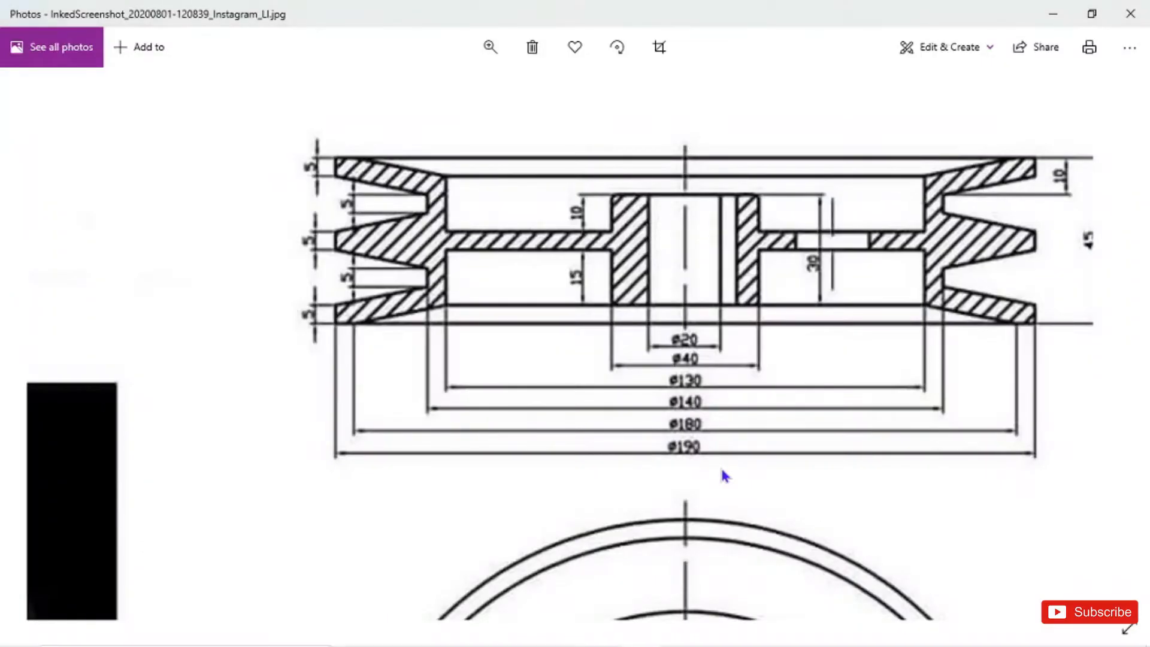
{"action": "key", "text": "alt+Tab"}
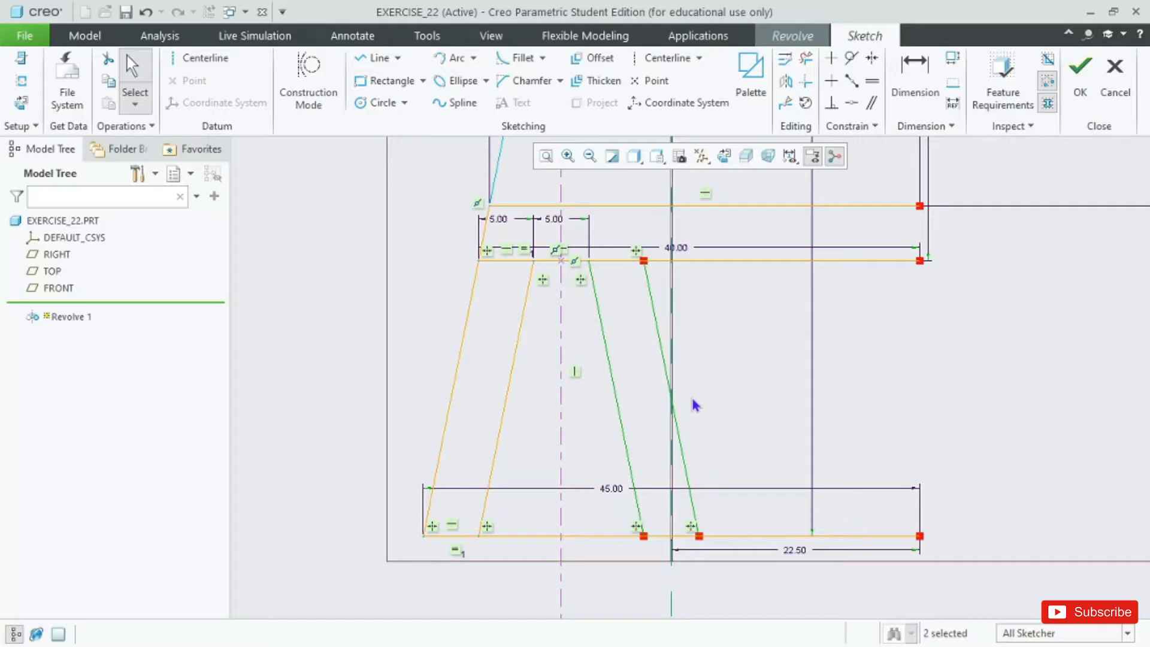
{"action": "key", "text": "alt+Tab"}
{"action": "key", "text": "alt+Tab"}
{"action": "left_click", "coordinate": [661, 341]}
{"action": "key", "text": "Delete"}
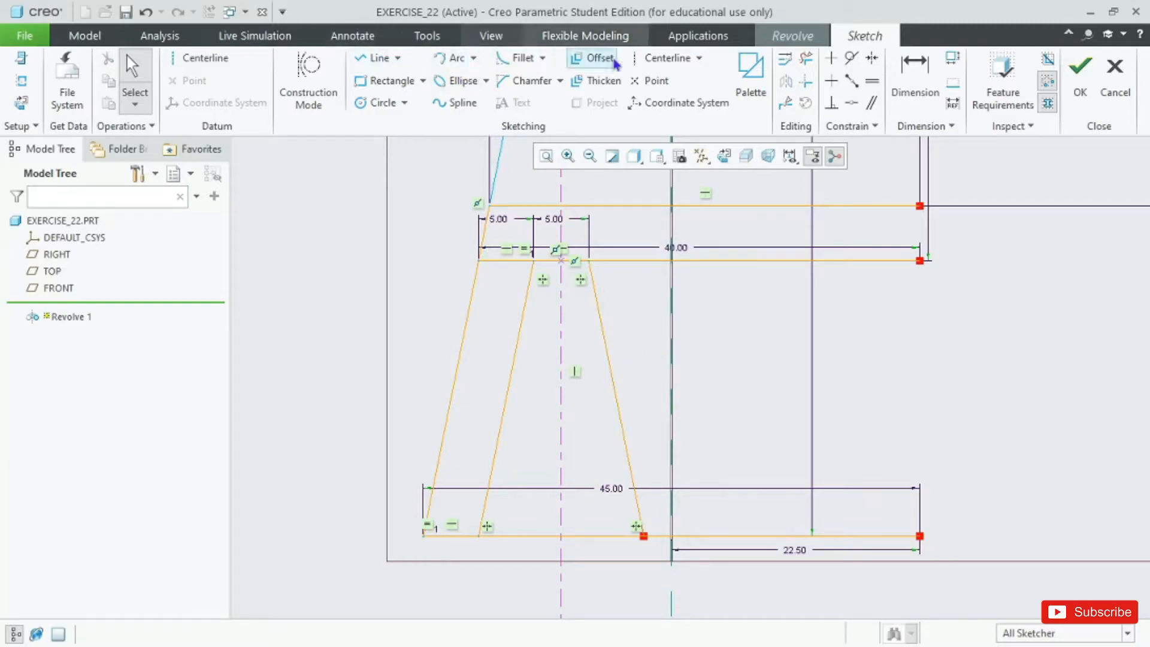
Trim the upper, middle and lower lines beyond the profile's vertical mid-axis.
{"action": "left_click", "coordinate": [785, 58]}
{"action": "scroll", "coordinate": [735, 330], "scroll_direction": "down", "scroll_amount": 4}
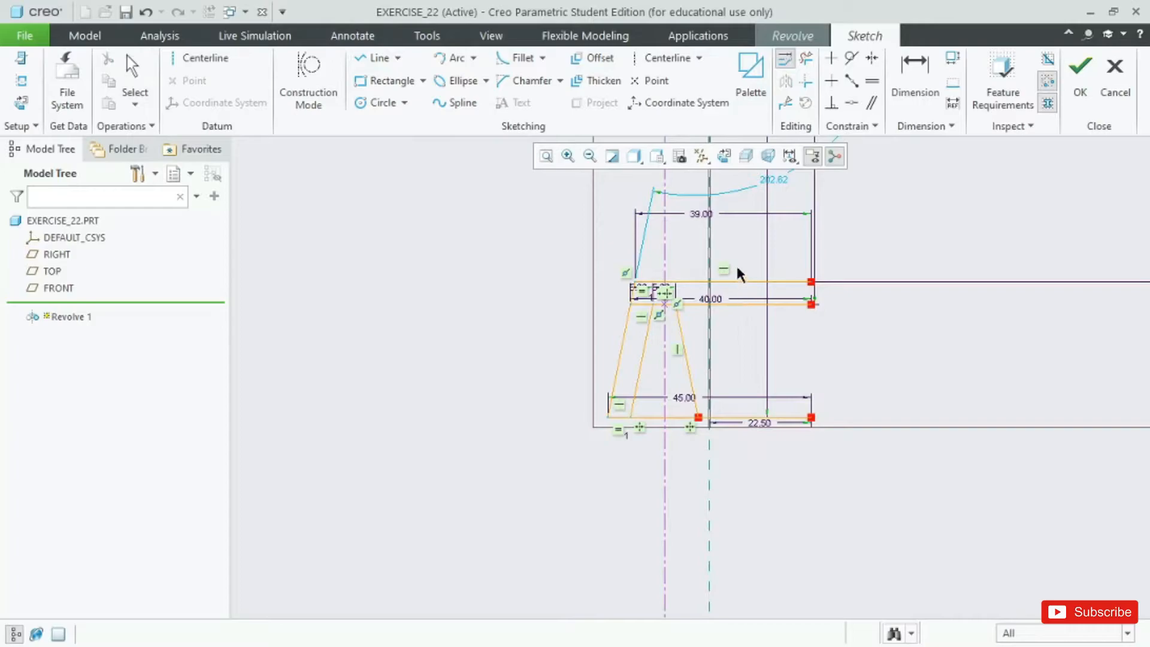
{"action": "left_click", "coordinate": [806, 58]}
{"action": "left_click_drag", "start_coordinate": [742, 238], "coordinate": [756, 449]}
{"action": "scroll", "coordinate": [752, 386], "scroll_direction": "up", "scroll_amount": 6}
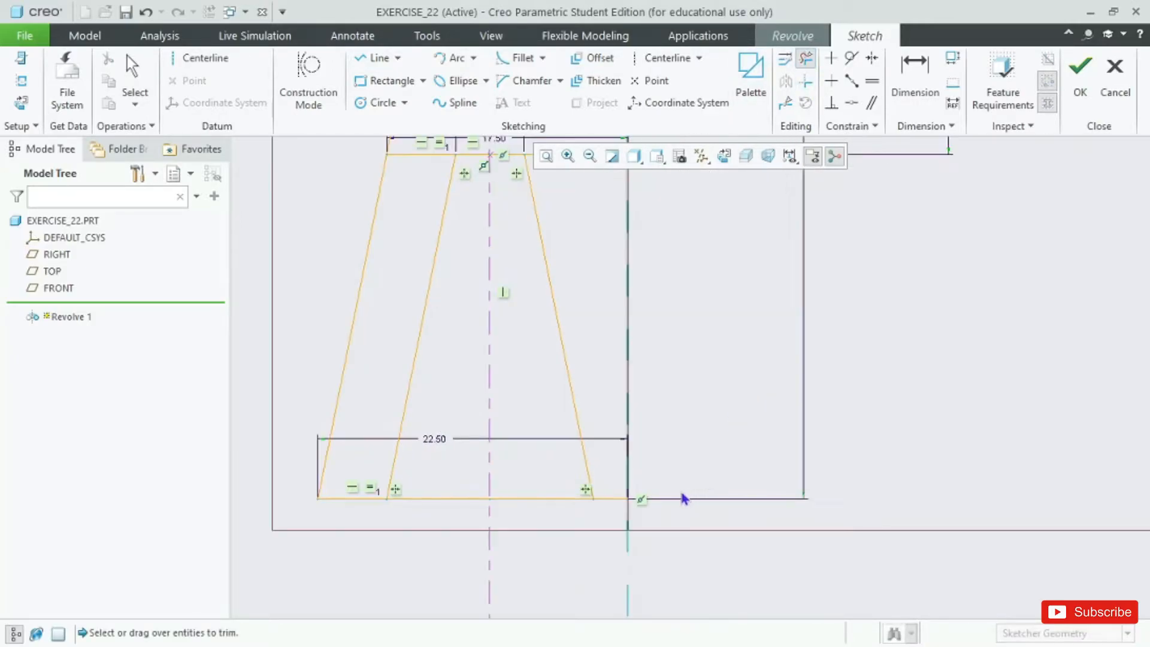
Trim the lower line between the groove's two slanted sides to open the groove.
{"action": "scroll", "coordinate": [644, 486], "scroll_direction": "up", "scroll_amount": 1}
{"action": "left_click_drag", "start_coordinate": [485, 484], "coordinate": [473, 515]}
{"action": "left_click_drag", "start_coordinate": [429, 468], "coordinate": [420, 534]}
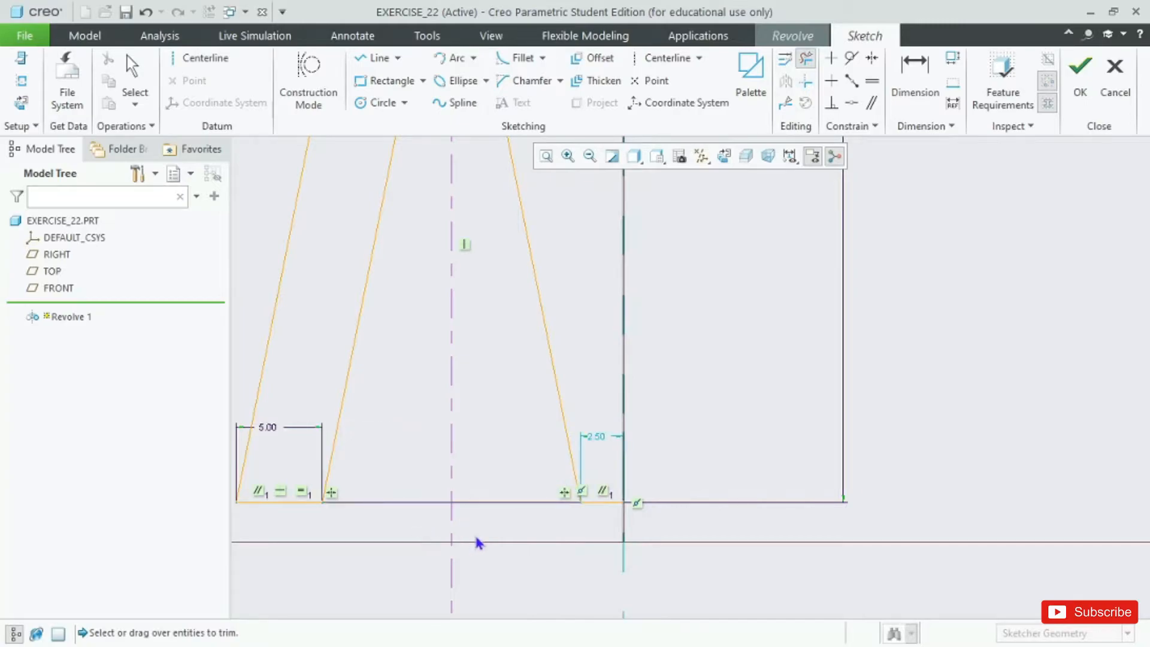
{"action": "scroll", "coordinate": [353, 535], "scroll_direction": "down", "scroll_amount": 3}
{"action": "scroll", "coordinate": [413, 516], "scroll_direction": "up", "scroll_amount": 5}
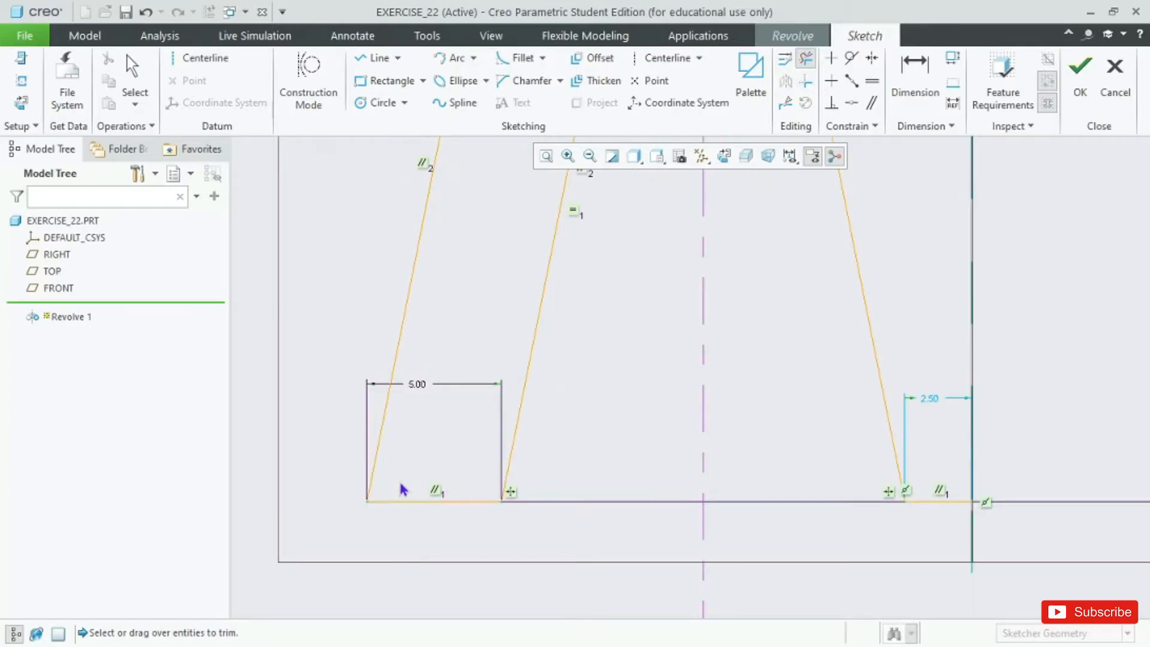
Trim the middle line on both sides of the groove, keeping only the groove's short 5 mm upper edge.
{"action": "scroll", "coordinate": [347, 482], "scroll_direction": "down", "scroll_amount": 3}
{"action": "scroll", "coordinate": [631, 333], "scroll_direction": "down", "scroll_amount": 3}
{"action": "scroll", "coordinate": [599, 240], "scroll_direction": "up", "scroll_amount": 3}
{"action": "scroll", "coordinate": [597, 235], "scroll_direction": "up", "scroll_amount": 1}
{"action": "left_click_drag", "start_coordinate": [449, 245], "coordinate": [437, 302]}
{"action": "mouse_move", "coordinate": [596, 241]}
{"action": "left_mouse_down"}
{"action": "mouse_move", "coordinate": [605, 316]}
{"action": "mouse_move", "coordinate": [635, 312]}
{"action": "left_mouse_up"}
{"action": "middle_click", "coordinate": [636, 318]}
{"action": "scroll", "coordinate": [579, 313], "scroll_direction": "down", "scroll_amount": 3}
{"action": "scroll", "coordinate": [542, 311], "scroll_direction": "up", "scroll_amount": 5}
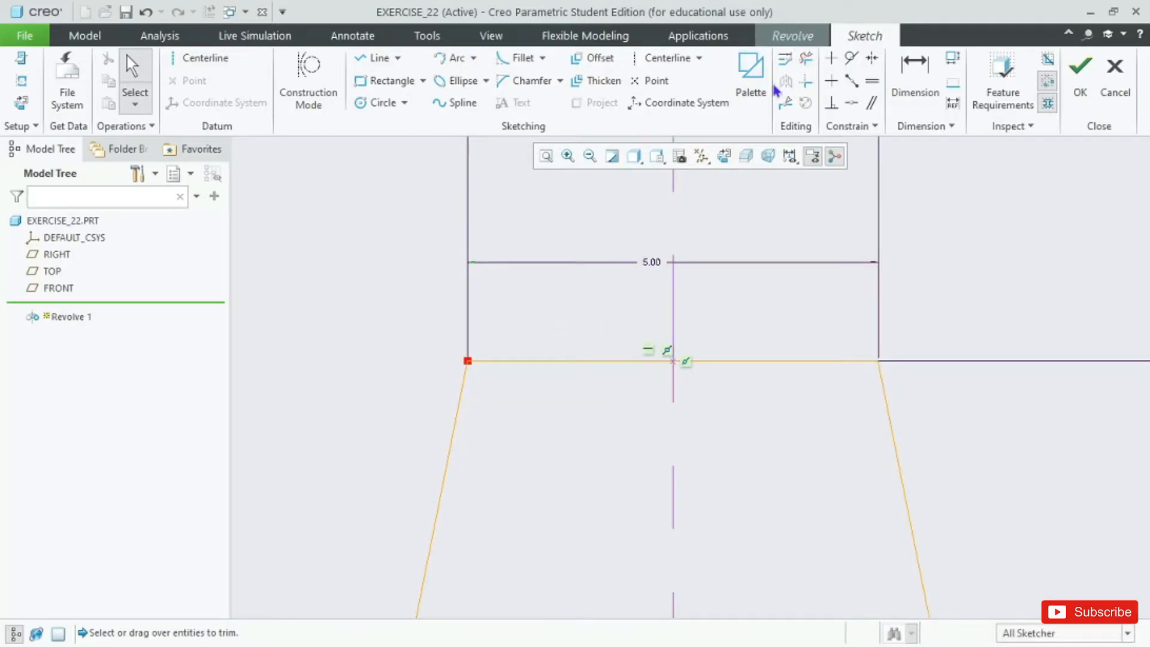
{"action": "left_click", "coordinate": [805, 61]}
{"action": "left_click_drag", "start_coordinate": [784, 277], "coordinate": [779, 412]}
{"action": "middle_click", "coordinate": [749, 398]}
Try to align the loose endpoint at the profile corner with a coincident constraint on the slanted line.
{"action": "scroll", "coordinate": [572, 381], "scroll_direction": "down", "scroll_amount": 1}
{"action": "scroll", "coordinate": [539, 389], "scroll_direction": "down", "scroll_amount": 3}
{"action": "scroll", "coordinate": [512, 387], "scroll_direction": "up", "scroll_amount": 6}
{"action": "scroll", "coordinate": [525, 381], "scroll_direction": "up", "scroll_amount": 3}
{"action": "scroll", "coordinate": [563, 498], "scroll_direction": "up", "scroll_amount": 4}
{"action": "scroll", "coordinate": [447, 497], "scroll_direction": "up", "scroll_amount": 3}
{"action": "scroll", "coordinate": [427, 496], "scroll_direction": "up", "scroll_amount": 3}
{"action": "scroll", "coordinate": [344, 380], "scroll_direction": "up", "scroll_amount": 5}
{"action": "scroll", "coordinate": [441, 394], "scroll_direction": "up", "scroll_amount": 2}
{"action": "scroll", "coordinate": [494, 323], "scroll_direction": "down", "scroll_amount": 1}
{"action": "left_click", "coordinate": [852, 102]}
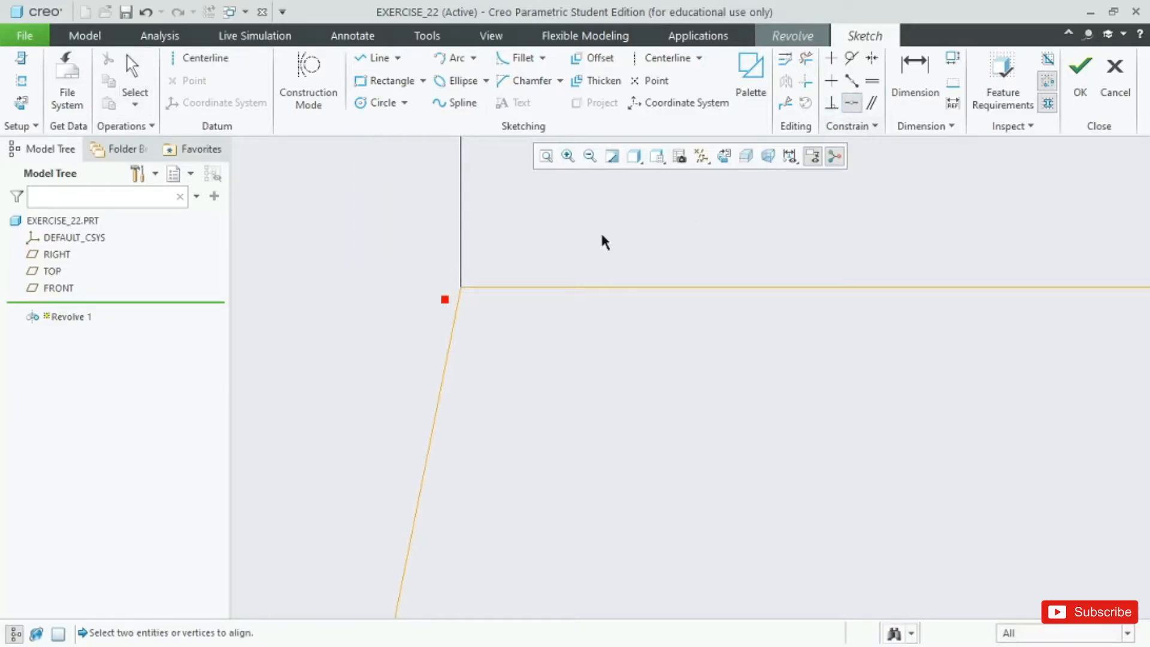
{"action": "left_click", "coordinate": [453, 335]}
Delete the selected slanted line at the corner and undo the deletion.
{"action": "middle_click_drag", "start_coordinate": [483, 347], "coordinate": [579, 442], "text": "shift"}
{"action": "key", "text": "Delete"}
{"action": "scroll", "coordinate": [576, 436], "scroll_direction": "up", "scroll_amount": 5}
{"action": "key", "text": "ctrl+z"}
{"action": "scroll", "coordinate": [537, 431], "scroll_direction": "up", "scroll_amount": 2}
{"action": "scroll", "coordinate": [541, 432], "scroll_direction": "up", "scroll_amount": 6}
{"action": "scroll", "coordinate": [487, 469], "scroll_direction": "down", "scroll_amount": 5}
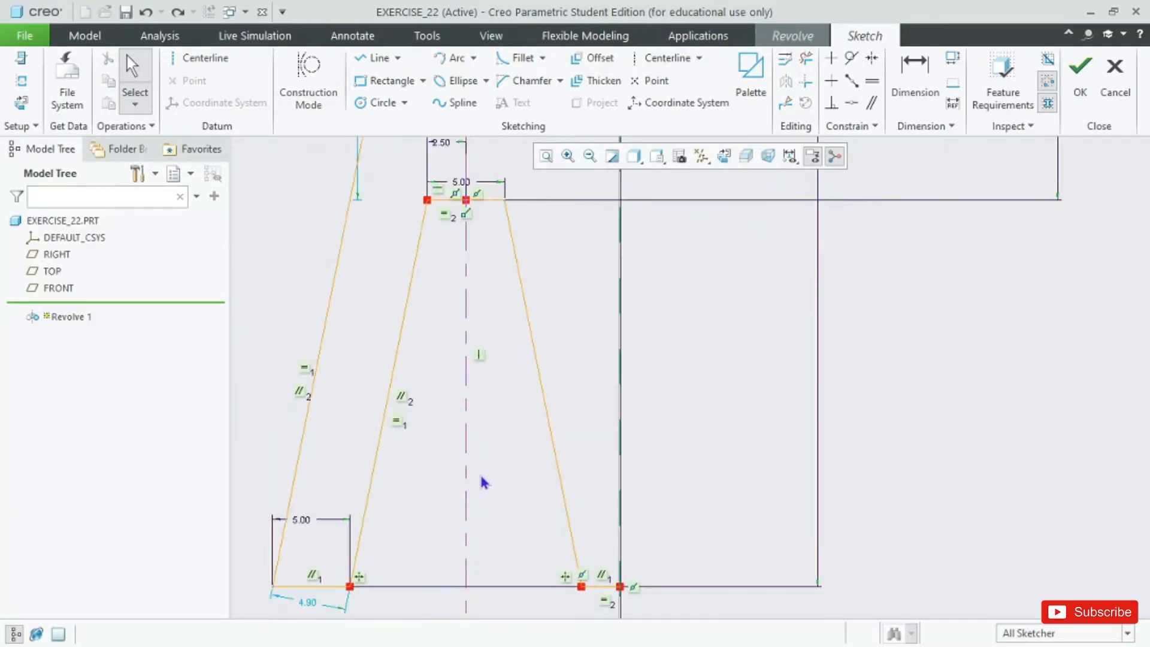
{"action": "scroll", "coordinate": [485, 482], "scroll_direction": "up", "scroll_amount": 3}
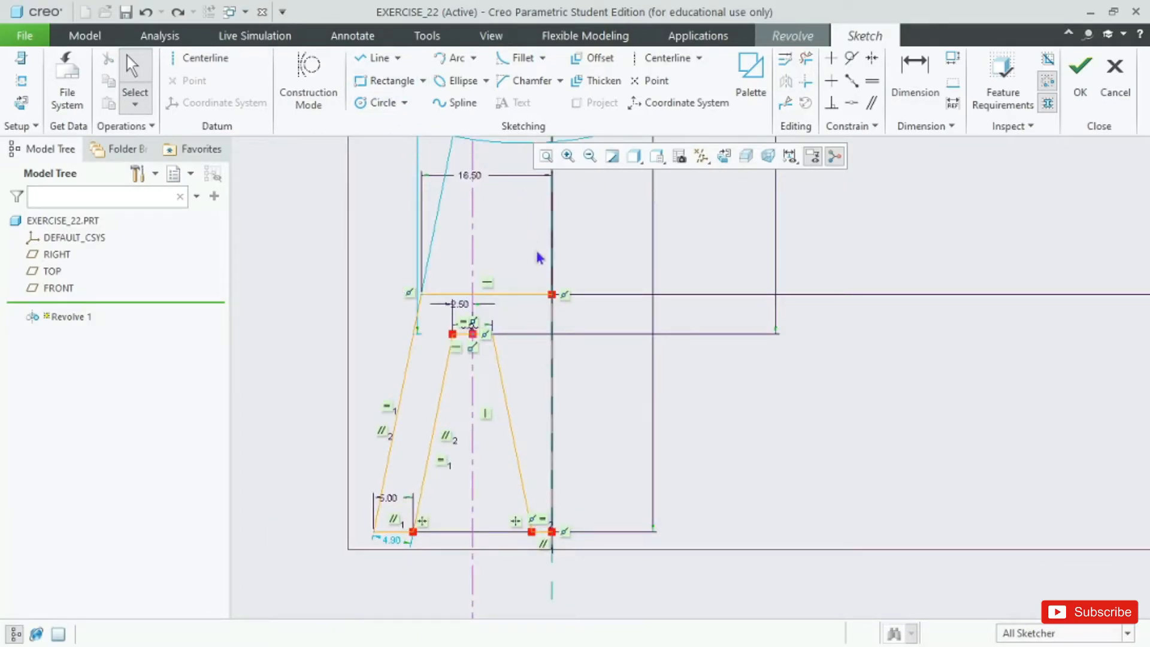
{"action": "mouse_move", "coordinate": [345, 258]}
{"action": "left_mouse_down"}
{"action": "mouse_move", "coordinate": [357, 508]}
{"action": "mouse_move", "coordinate": [614, 596]}
{"action": "left_mouse_up"}
{"action": "left_click", "coordinate": [785, 81]}
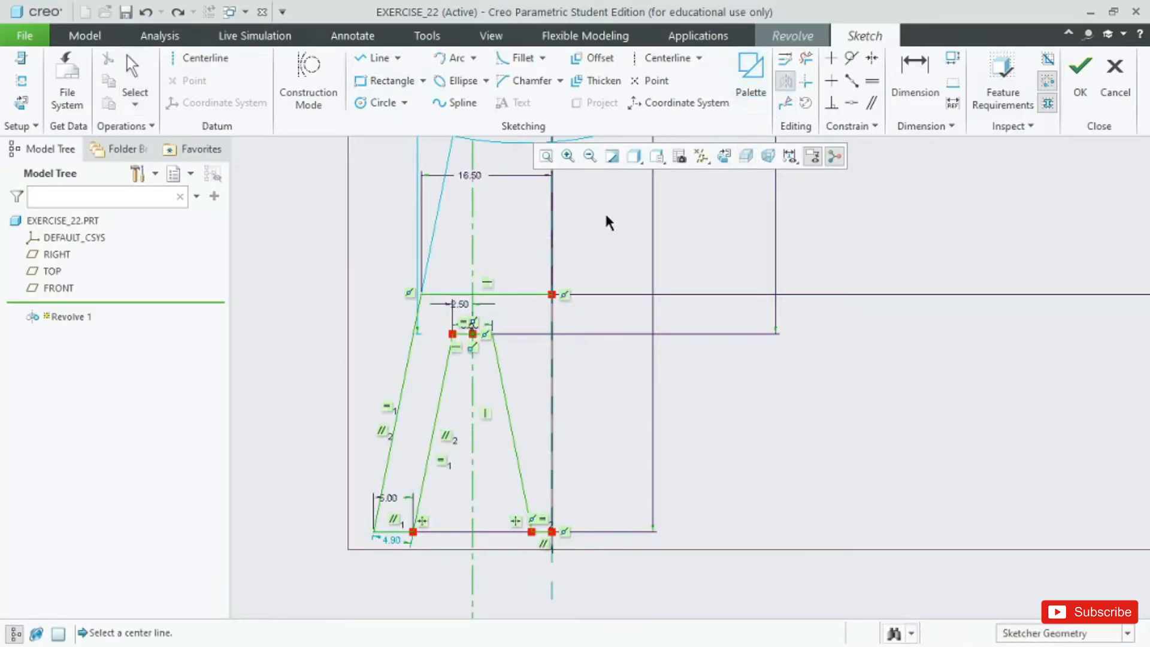
{"action": "middle_click", "coordinate": [567, 320]}
Add a centerline along the profile's vertical mid-axis and delete the centerline through the groove.
{"action": "left_click", "coordinate": [664, 60]}
{"action": "left_click", "coordinate": [554, 240]}
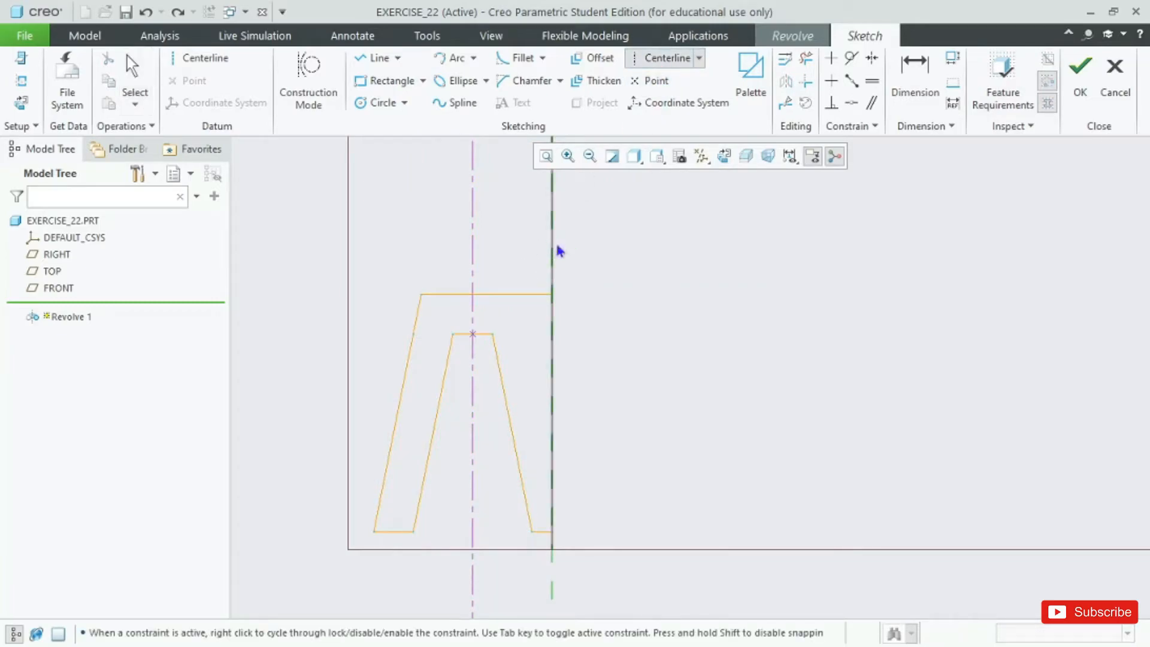
{"action": "left_click", "coordinate": [554, 279]}
{"action": "middle_click", "coordinate": [535, 272]}
{"action": "left_click", "coordinate": [473, 250]}
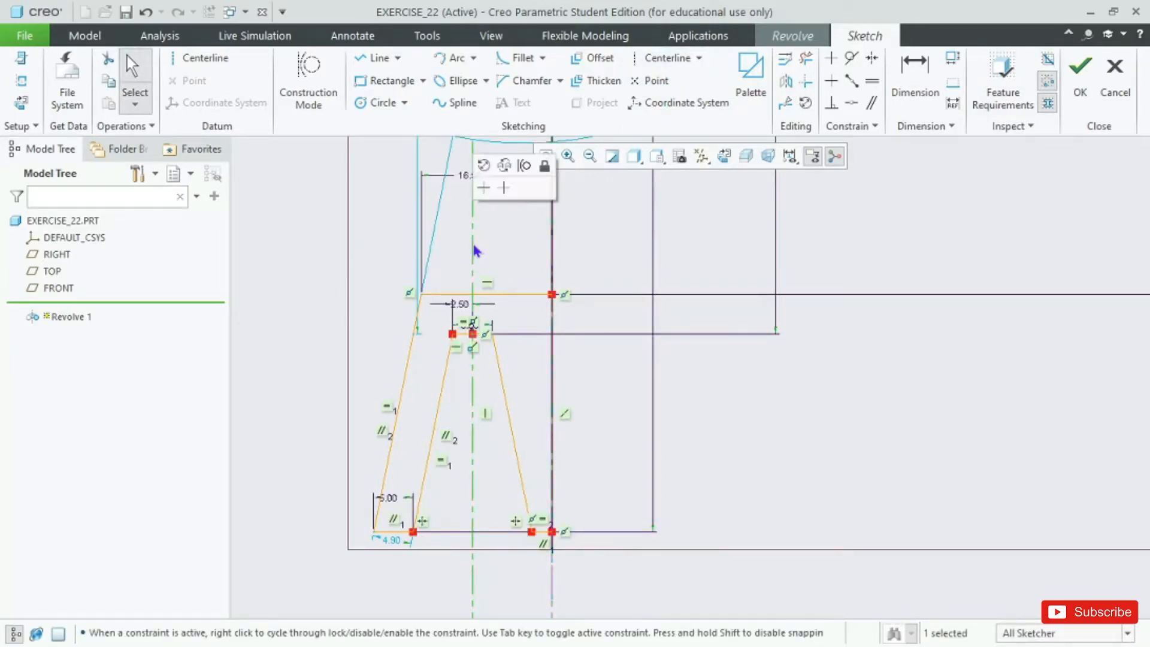
{"action": "key", "text": "Delete"}
Mirror the half rim profile with its groove about the new vertical centerline.
{"action": "mouse_move", "coordinate": [338, 262]}
{"action": "left_mouse_down"}
{"action": "mouse_move", "coordinate": [428, 561]}
{"action": "mouse_move", "coordinate": [577, 587]}
{"action": "left_mouse_up"}
{"action": "left_click", "coordinate": [787, 81]}
{"action": "left_click", "coordinate": [550, 208]}
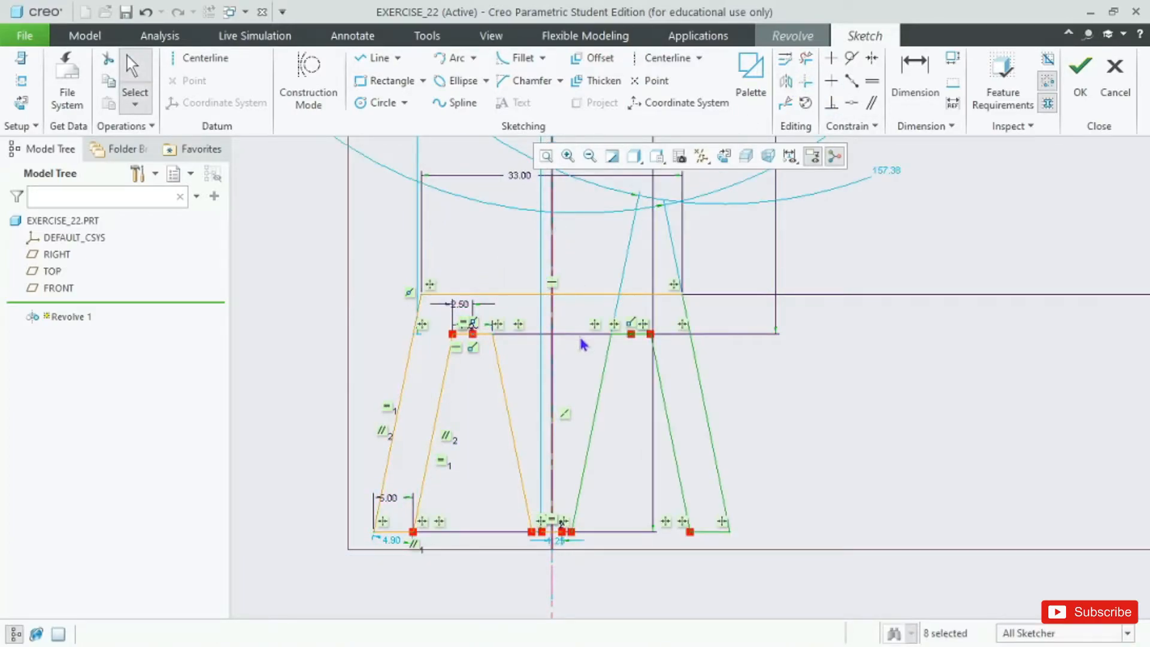
Delete the overlapping line segments on the short upper edges of both grooves.
{"action": "scroll", "coordinate": [659, 390], "scroll_direction": "up", "scroll_amount": 3}
{"action": "scroll", "coordinate": [647, 372], "scroll_direction": "down", "scroll_amount": 3}
{"action": "scroll", "coordinate": [520, 340], "scroll_direction": "up", "scroll_amount": 6}
{"action": "left_click", "coordinate": [547, 386]}
{"action": "key", "text": "Delete"}
{"action": "scroll", "coordinate": [543, 385], "scroll_direction": "down", "scroll_amount": 5}
{"action": "scroll", "coordinate": [462, 388], "scroll_direction": "down", "scroll_amount": 4}
{"action": "scroll", "coordinate": [806, 405], "scroll_direction": "up", "scroll_amount": 4}
{"action": "left_click", "coordinate": [833, 365]}
{"action": "key", "text": "Delete"}
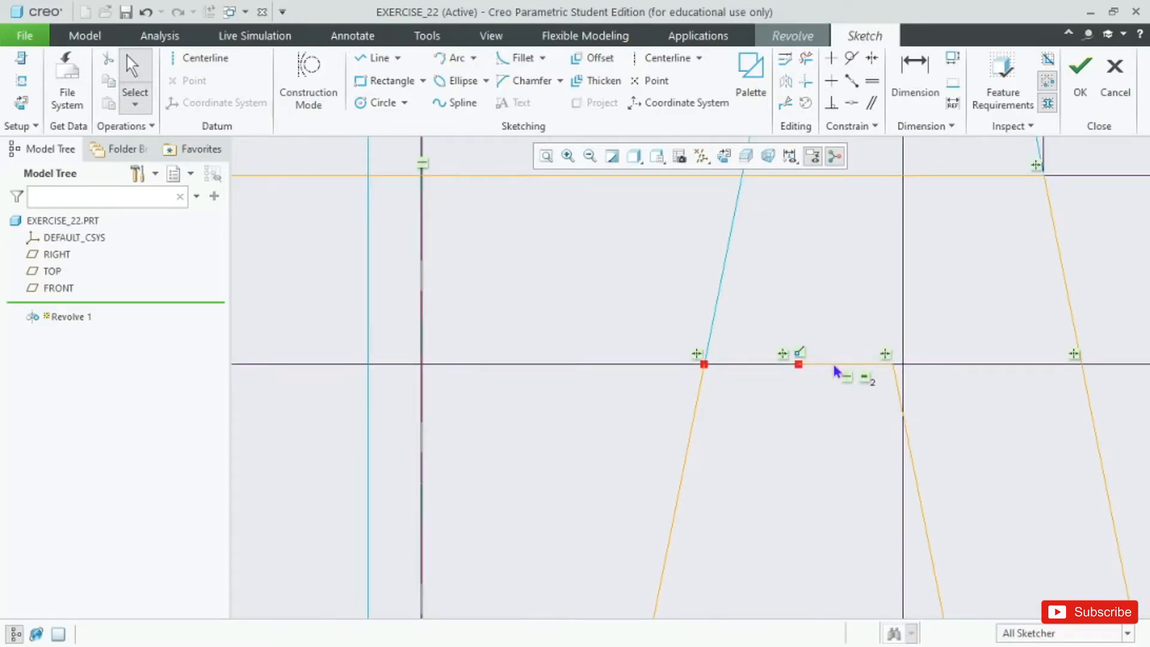
Close the mirrored groove's upper edge with a line from the inner slanted side's end to the edge's midpoint.
{"action": "scroll", "coordinate": [832, 370], "scroll_direction": "down", "scroll_amount": 5}
{"action": "scroll", "coordinate": [831, 372], "scroll_direction": "up", "scroll_amount": 8}
{"action": "scroll", "coordinate": [752, 419], "scroll_direction": "down", "scroll_amount": 5}
{"action": "scroll", "coordinate": [743, 419], "scroll_direction": "down", "scroll_amount": 4}
{"action": "scroll", "coordinate": [689, 457], "scroll_direction": "up", "scroll_amount": 6}
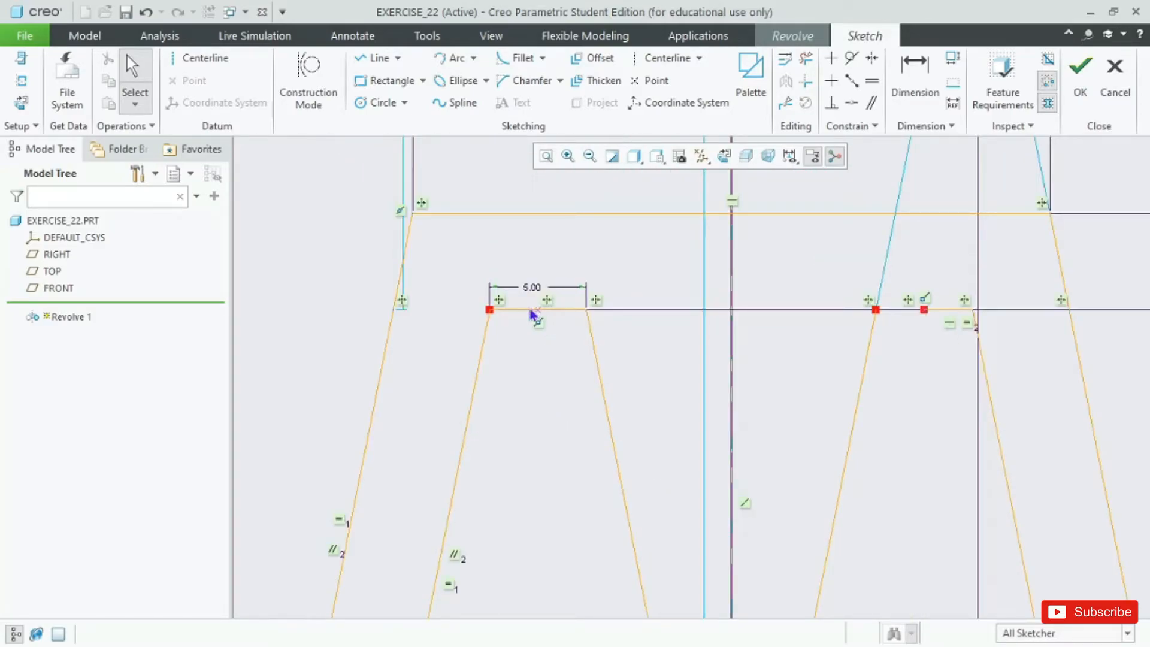
{"action": "left_click", "coordinate": [381, 62]}
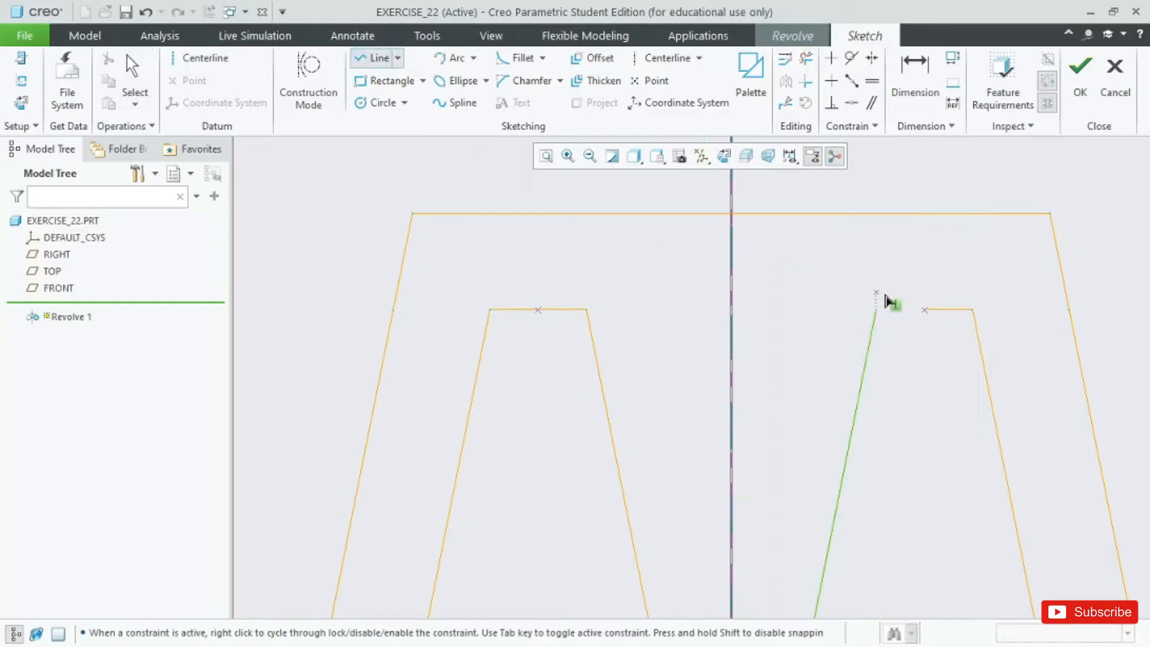
{"action": "left_click", "coordinate": [882, 310]}
{"action": "middle_click", "coordinate": [883, 313]}
{"action": "middle_click", "coordinate": [883, 313]}
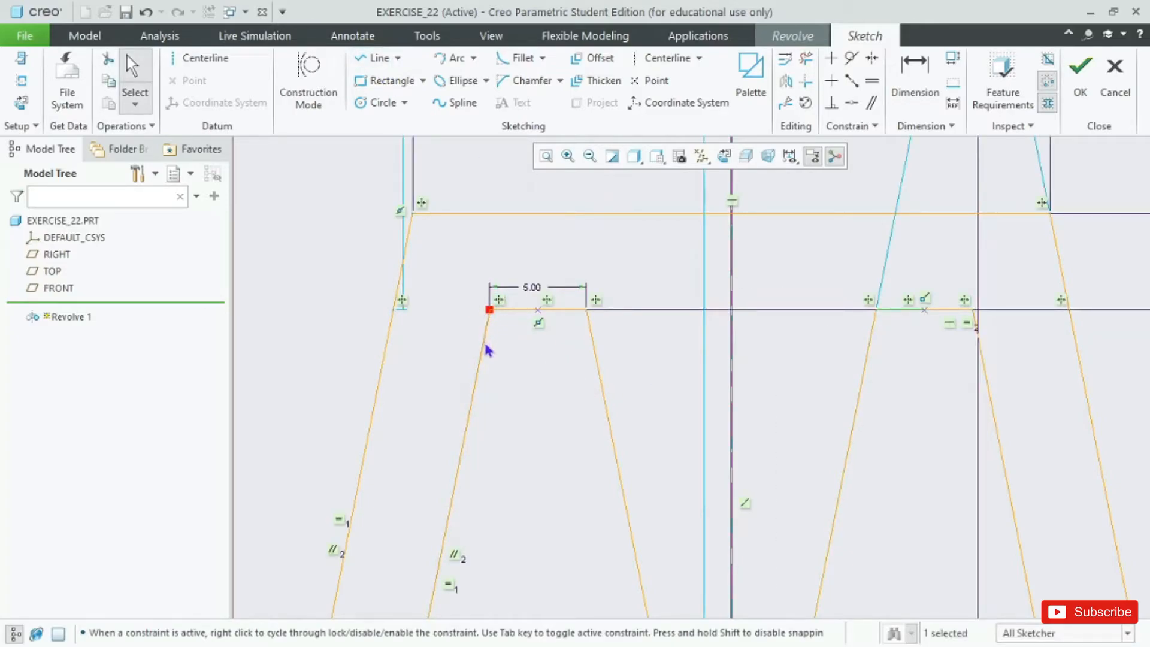
Replace the original groove's upper edge with a single line joining the upper ends of its slanted sides.
{"action": "left_click", "coordinate": [516, 312]}
{"action": "key", "text": "Delete"}
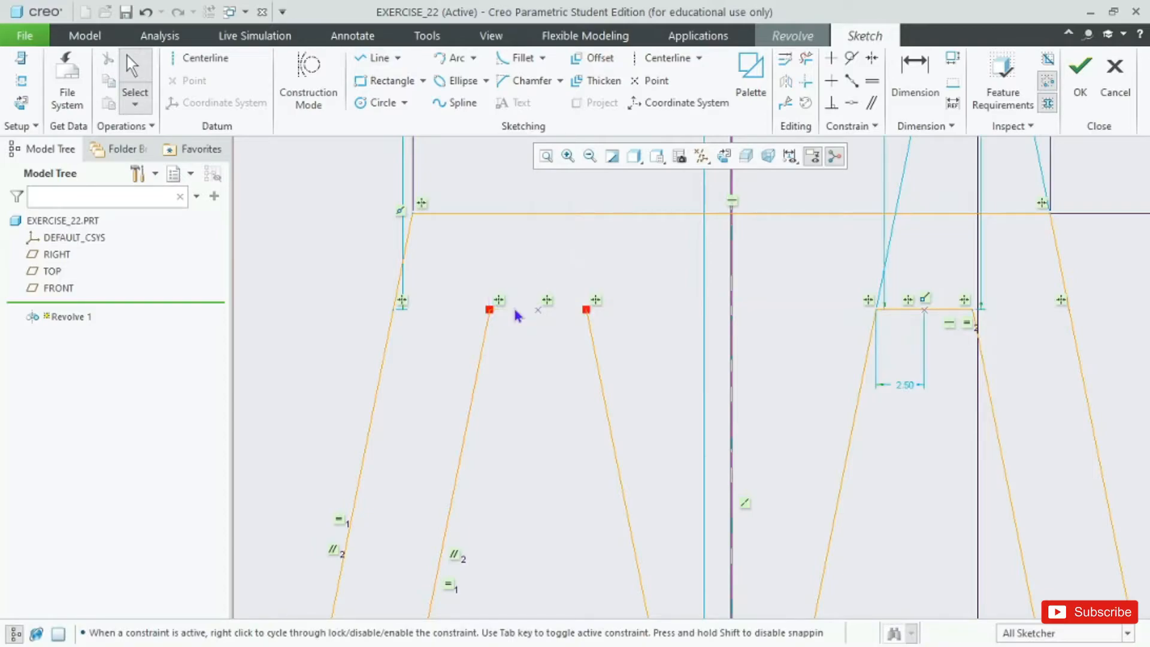
{"action": "left_click", "coordinate": [375, 60]}
{"action": "left_click", "coordinate": [489, 309]}
{"action": "left_click", "coordinate": [584, 308]}
{"action": "middle_click", "coordinate": [583, 306]}
{"action": "middle_click", "coordinate": [583, 306]}
Delete the overlapping line segments on the bottom edge of the rim's central rib.
{"action": "scroll", "coordinate": [514, 309], "scroll_direction": "up", "scroll_amount": 5}
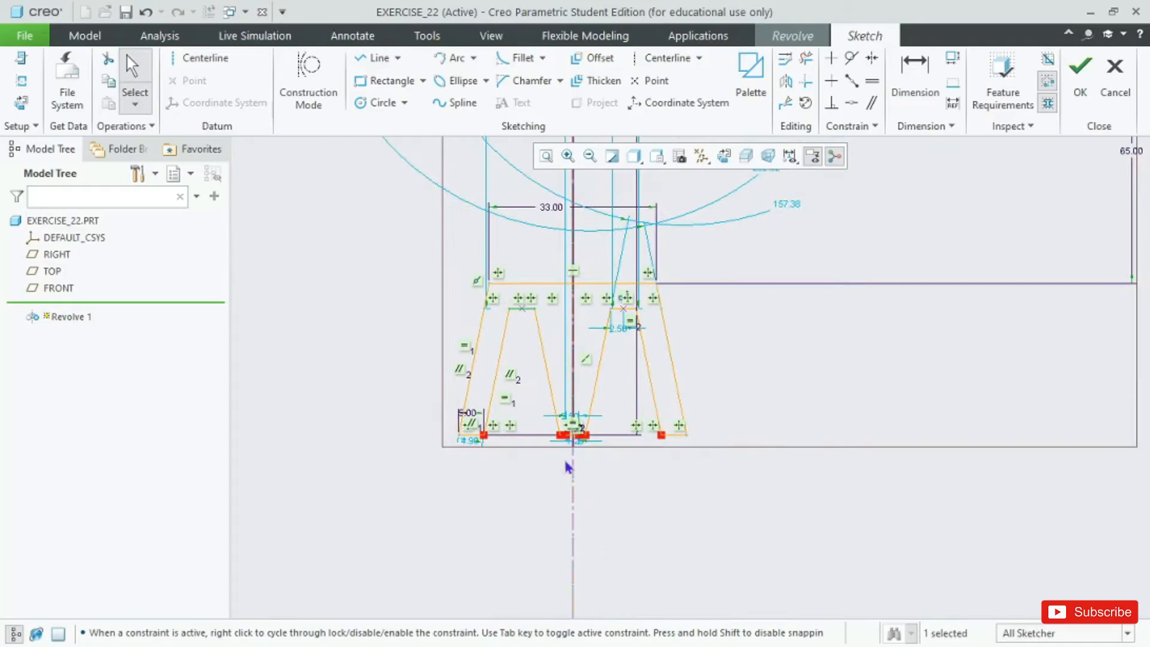
{"action": "scroll", "coordinate": [574, 487], "scroll_direction": "down", "scroll_amount": 5}
{"action": "left_click_drag", "start_coordinate": [435, 421], "coordinate": [672, 486]}
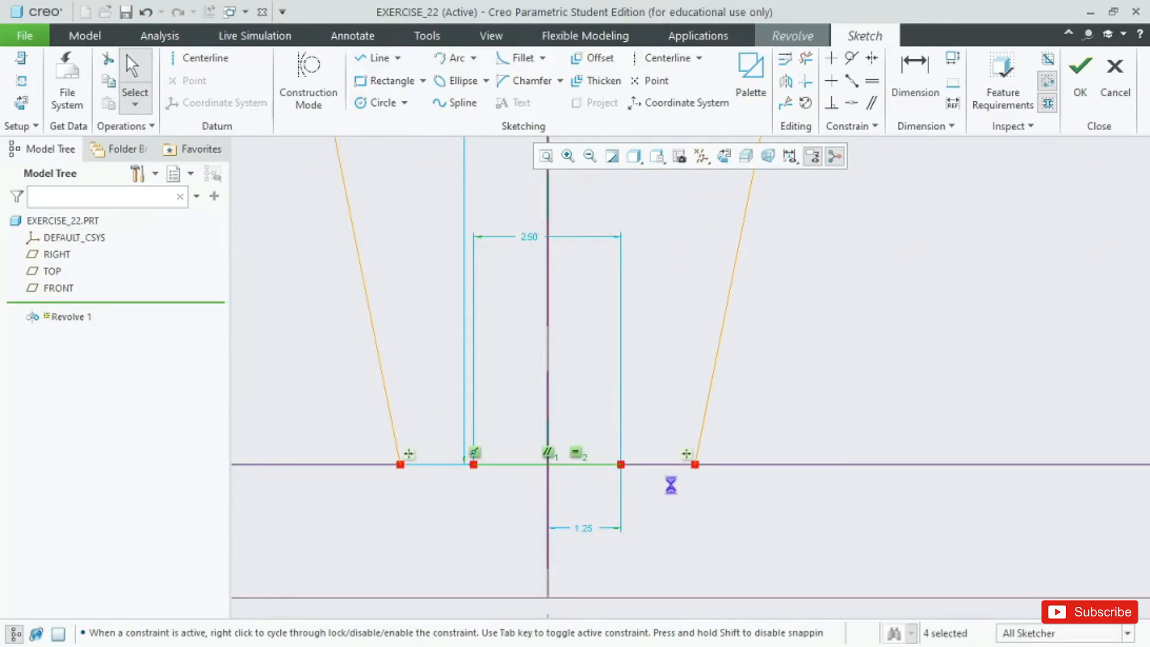
{"action": "key", "text": "Delete"}
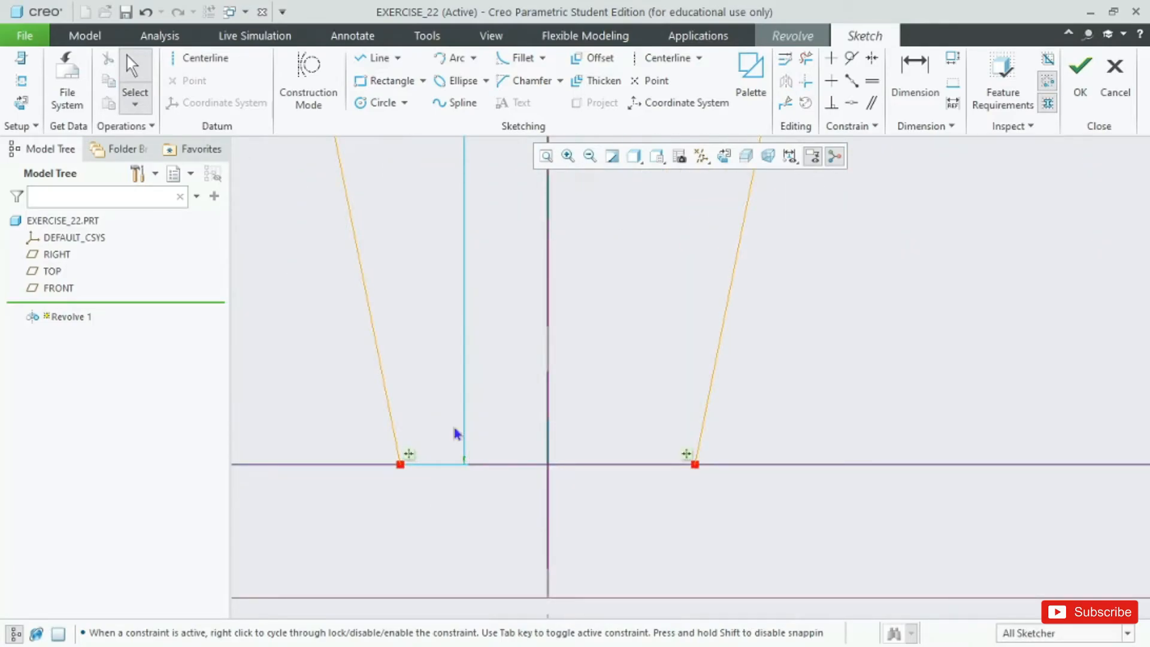
Close the central rib's bottom edge with a single line joining the lower ends of its slanted sides.
{"action": "left_click", "coordinate": [361, 59]}
{"action": "left_click", "coordinate": [400, 464]}
{"action": "left_click", "coordinate": [693, 465]}
{"action": "middle_click", "coordinate": [691, 464]}
{"action": "middle_click", "coordinate": [690, 465]}
{"action": "scroll", "coordinate": [573, 440], "scroll_direction": "up", "scroll_amount": 8}
Replace the right rib's bottom edge with a single new line between the lower ends of its slanted sides.
{"action": "scroll", "coordinate": [709, 452], "scroll_direction": "down", "scroll_amount": 10}
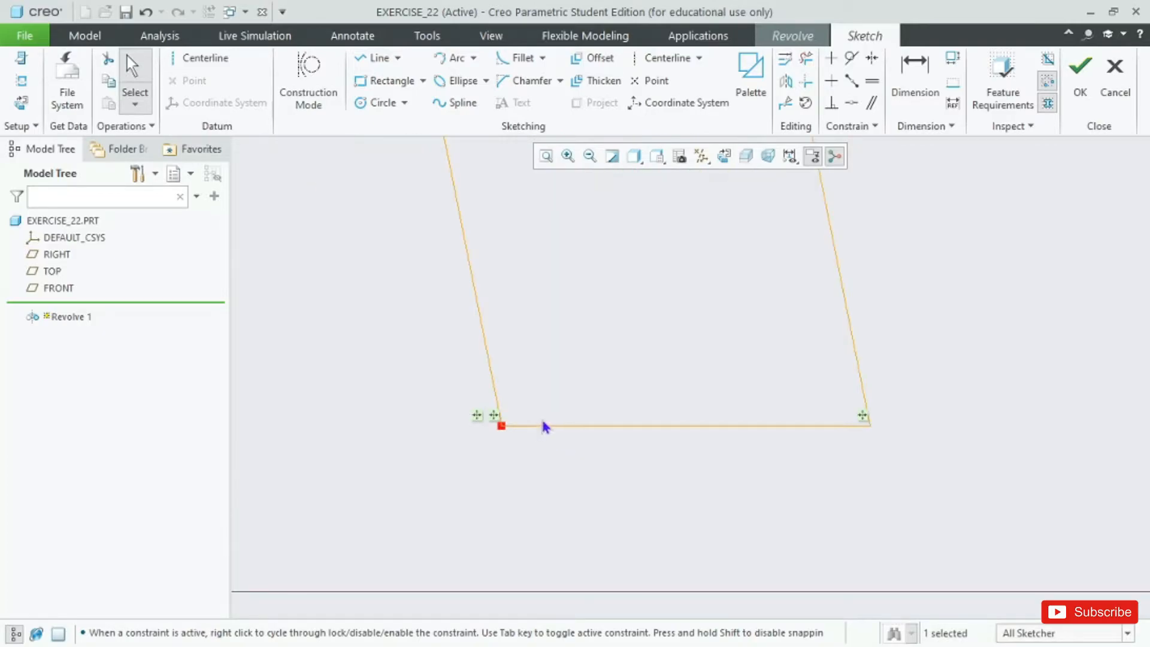
{"action": "left_click", "coordinate": [546, 424]}
{"action": "key", "text": "Delete"}
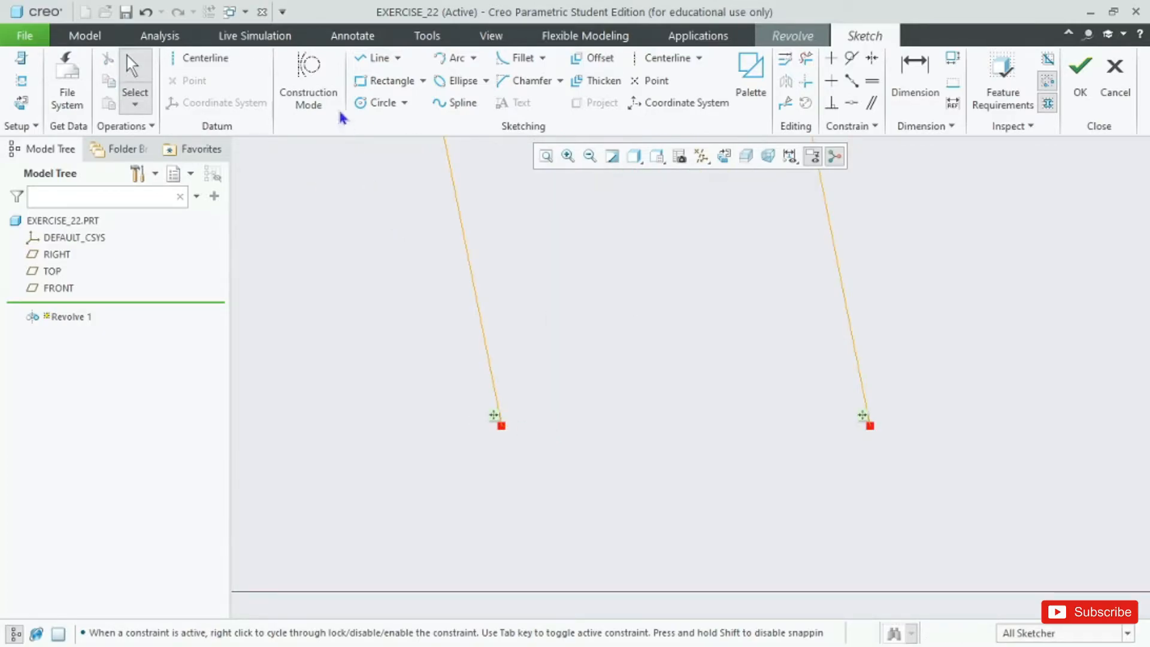
{"action": "left_click", "coordinate": [372, 58]}
{"action": "left_click", "coordinate": [502, 427]}
{"action": "left_click", "coordinate": [869, 427]}
{"action": "middle_click", "coordinate": [871, 429]}
{"action": "scroll", "coordinate": [934, 437], "scroll_direction": "up", "scroll_amount": 5}
{"action": "scroll", "coordinate": [941, 439], "scroll_direction": "up", "scroll_amount": 2}
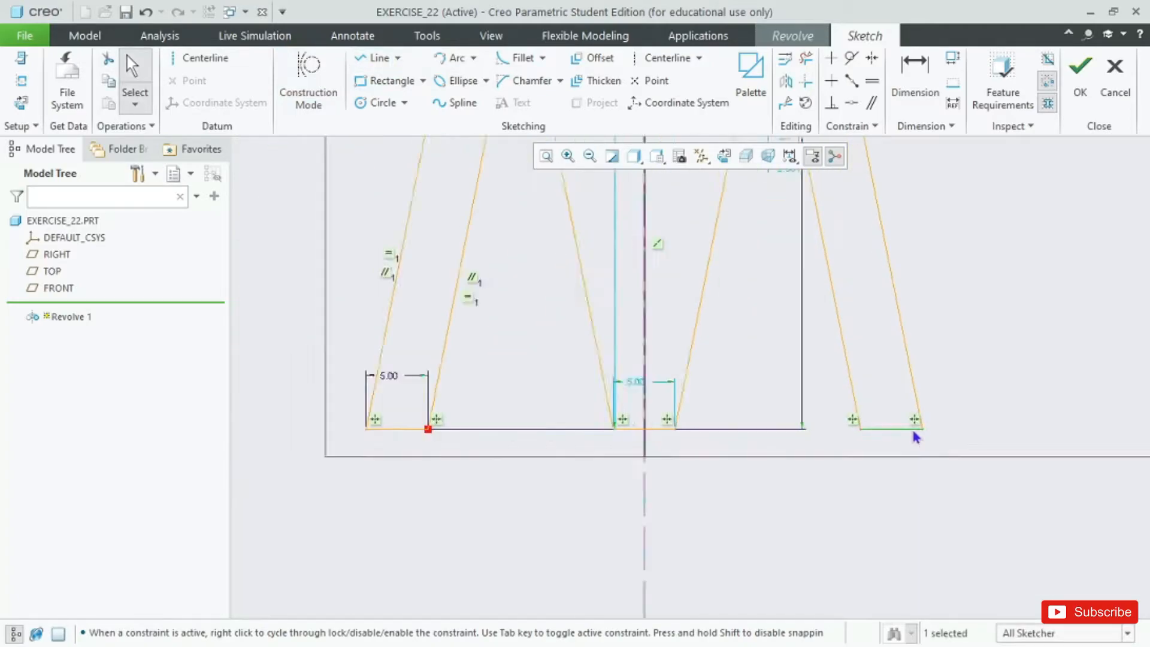
Apply horizontal constraints to the bottom edges of the right and left ribs.
{"action": "scroll", "coordinate": [917, 438], "scroll_direction": "down", "scroll_amount": 5}
{"action": "left_click", "coordinate": [831, 84]}
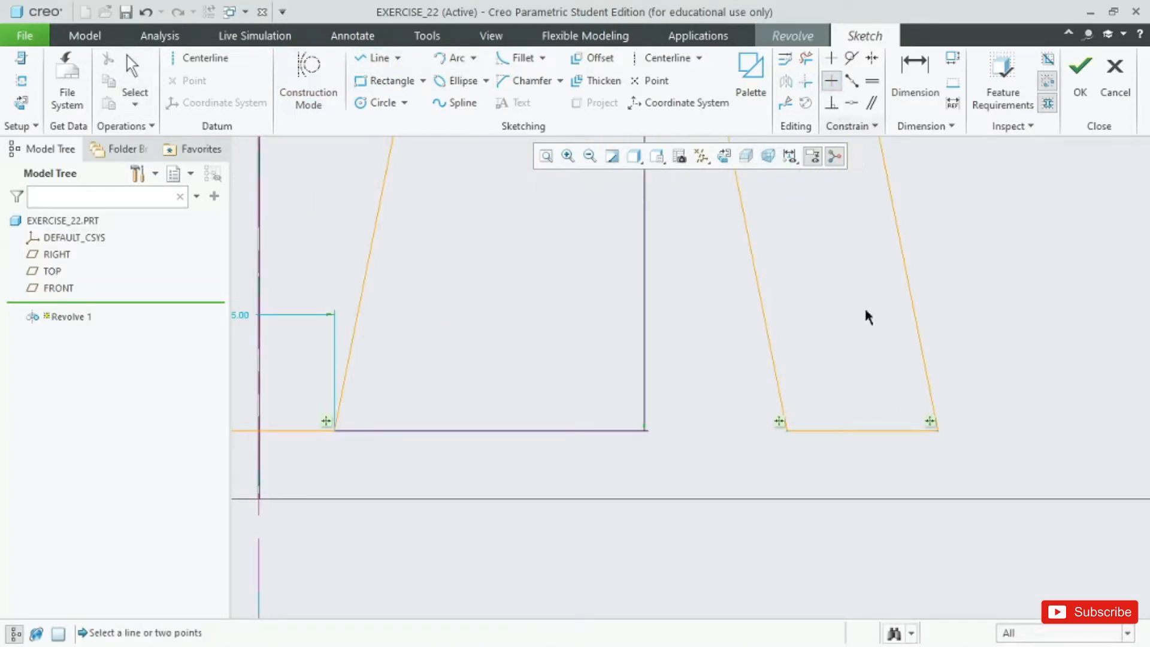
{"action": "left_click", "coordinate": [856, 430]}
{"action": "scroll", "coordinate": [926, 384], "scroll_direction": "up", "scroll_amount": 5}
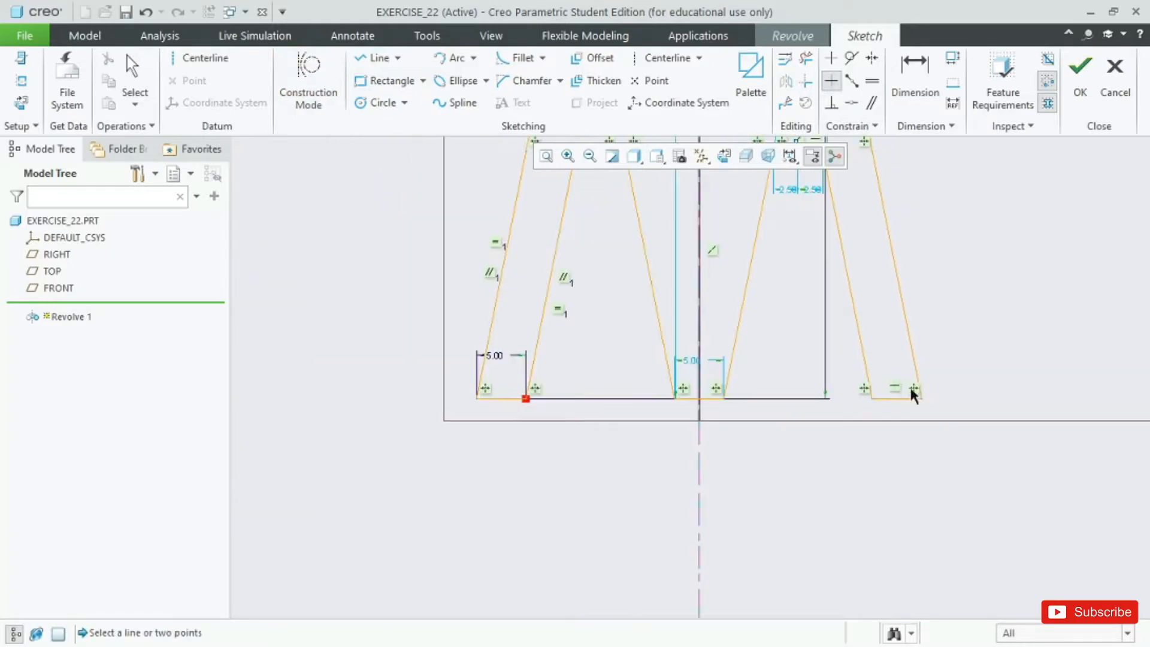
{"action": "scroll", "coordinate": [545, 385], "scroll_direction": "down", "scroll_amount": 3}
{"action": "left_click", "coordinate": [419, 416]}
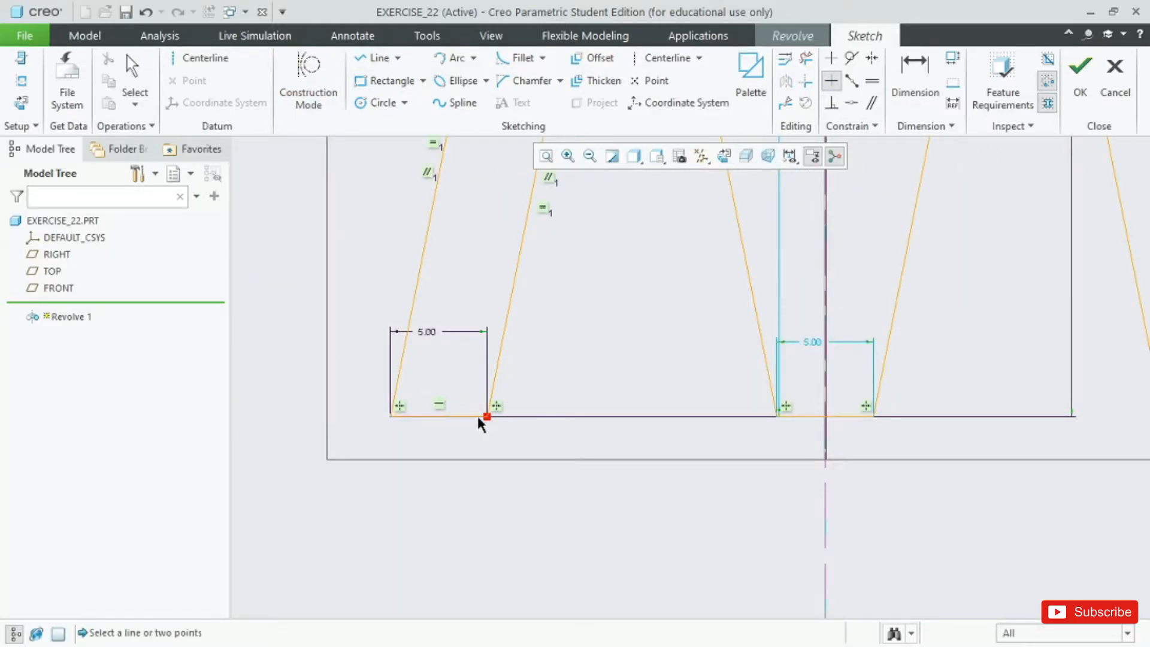
{"action": "middle_click", "coordinate": [462, 399]}
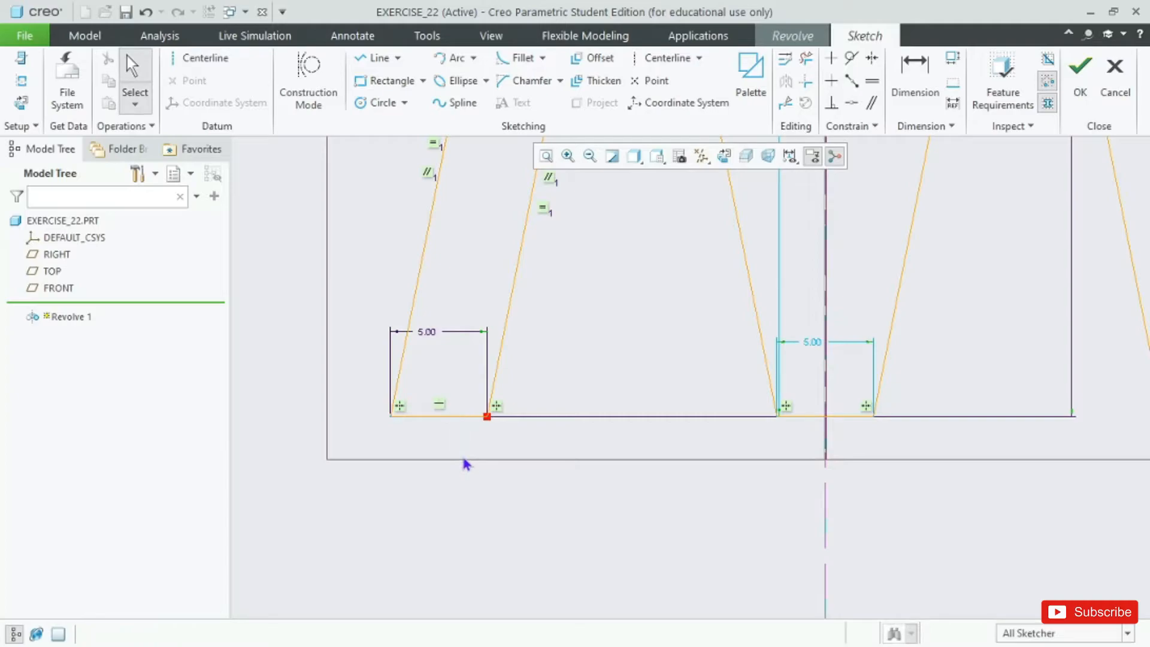
Replace the left rib's bottom edge with a new line joining the lower ends of its slanted sides.
{"action": "left_click", "coordinate": [469, 416]}
{"action": "key", "text": "Delete"}
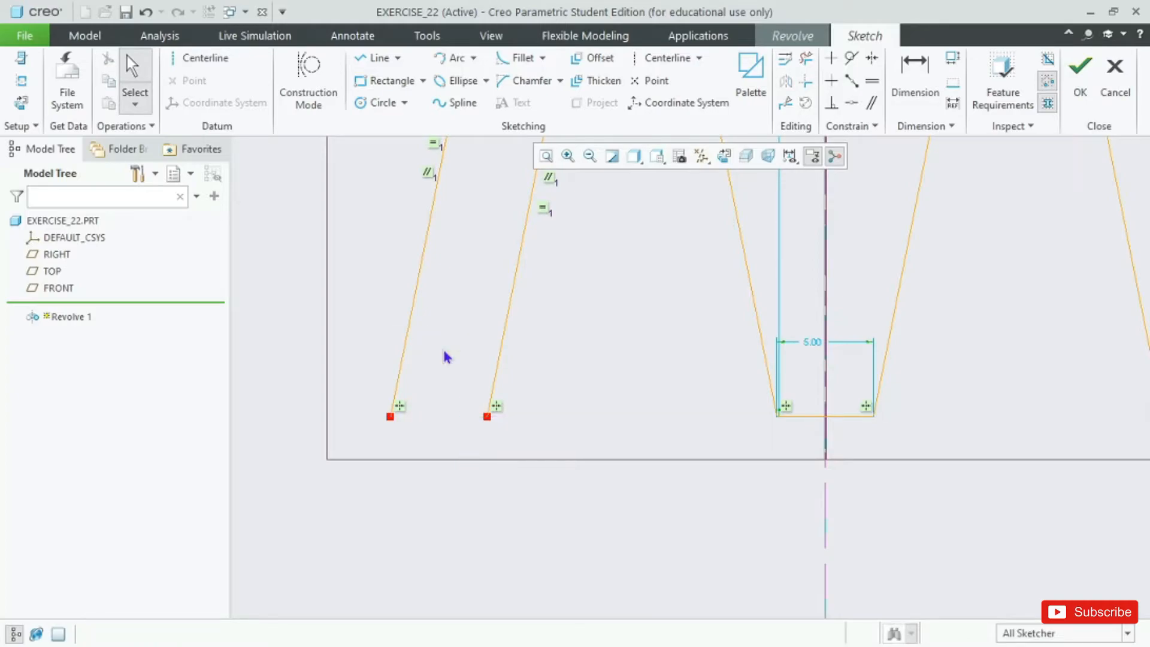
{"action": "left_click", "coordinate": [375, 58]}
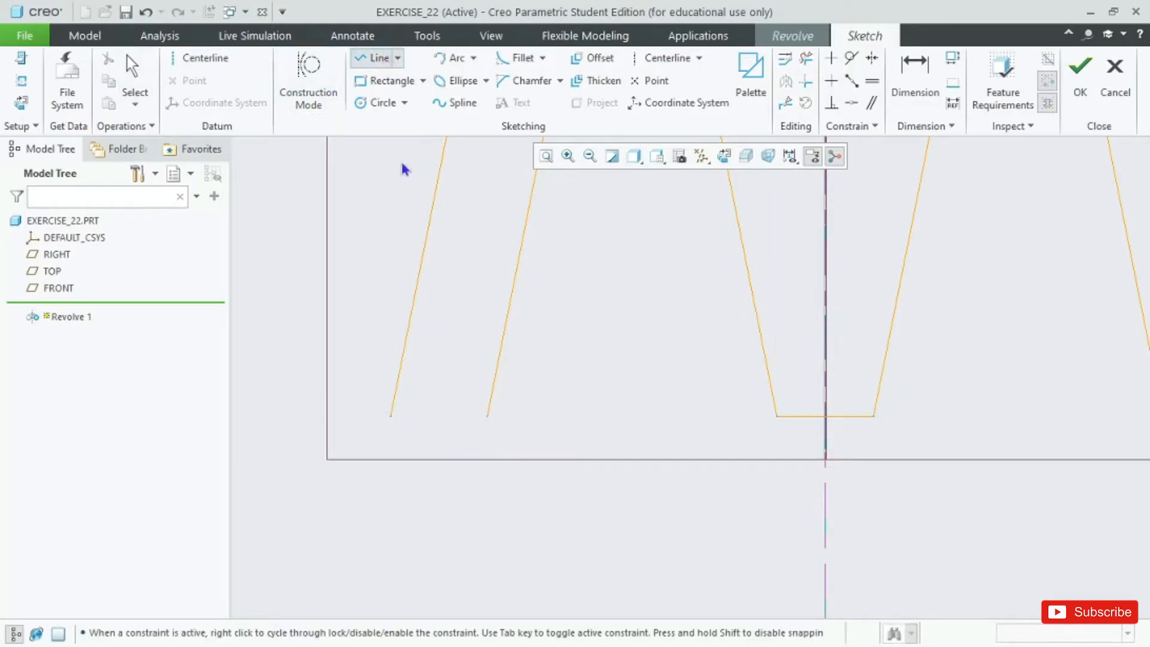
{"action": "left_click", "coordinate": [390, 418]}
{"action": "middle_click", "coordinate": [388, 420]}
{"action": "middle_click", "coordinate": [388, 419]}
{"action": "scroll", "coordinate": [362, 455], "scroll_direction": "up", "scroll_amount": 5}
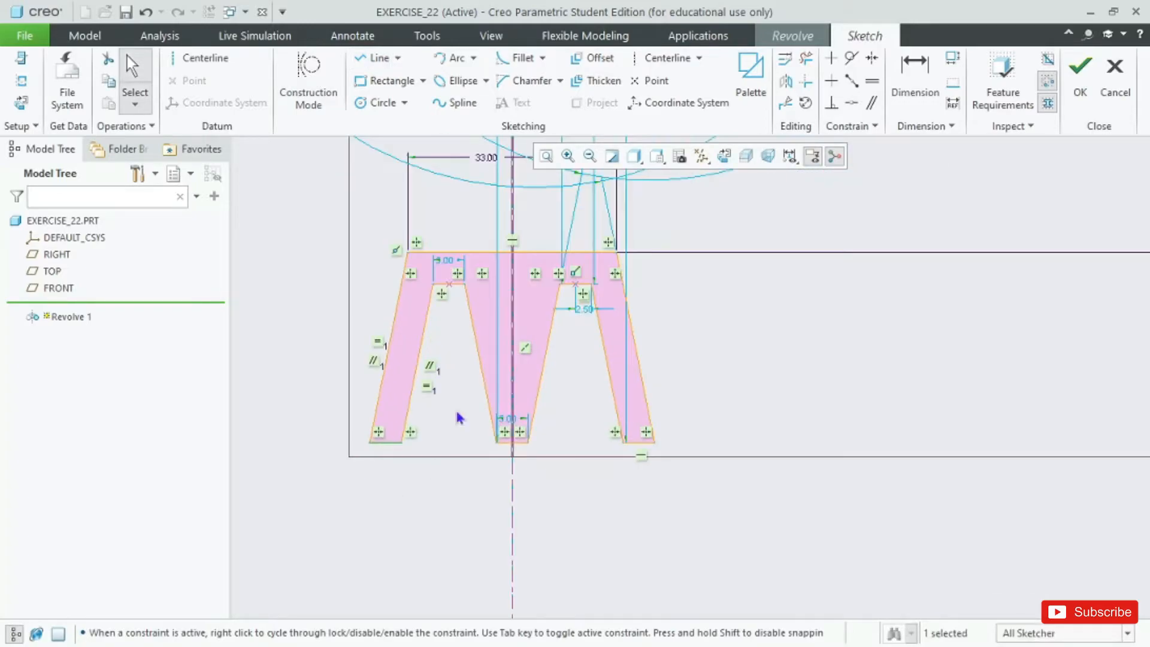
Check the pulley's section view dimensions on the reference drawing in Photos and return to the Creo sketch.
{"action": "scroll", "coordinate": [498, 355], "scroll_direction": "up", "scroll_amount": 2}
{"action": "scroll", "coordinate": [556, 269], "scroll_direction": "up", "scroll_amount": 4}
{"action": "scroll", "coordinate": [544, 222], "scroll_direction": "down", "scroll_amount": 2}
{"action": "scroll", "coordinate": [546, 228], "scroll_direction": "down", "scroll_amount": 1}
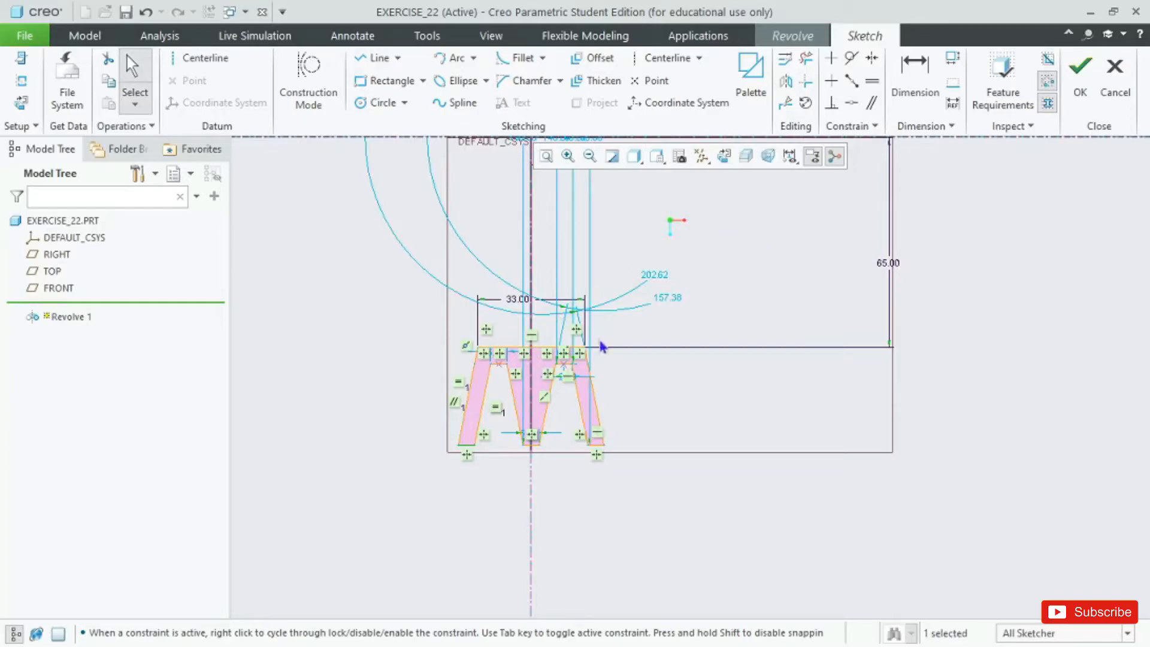
{"action": "key", "text": "alt+Tab"}
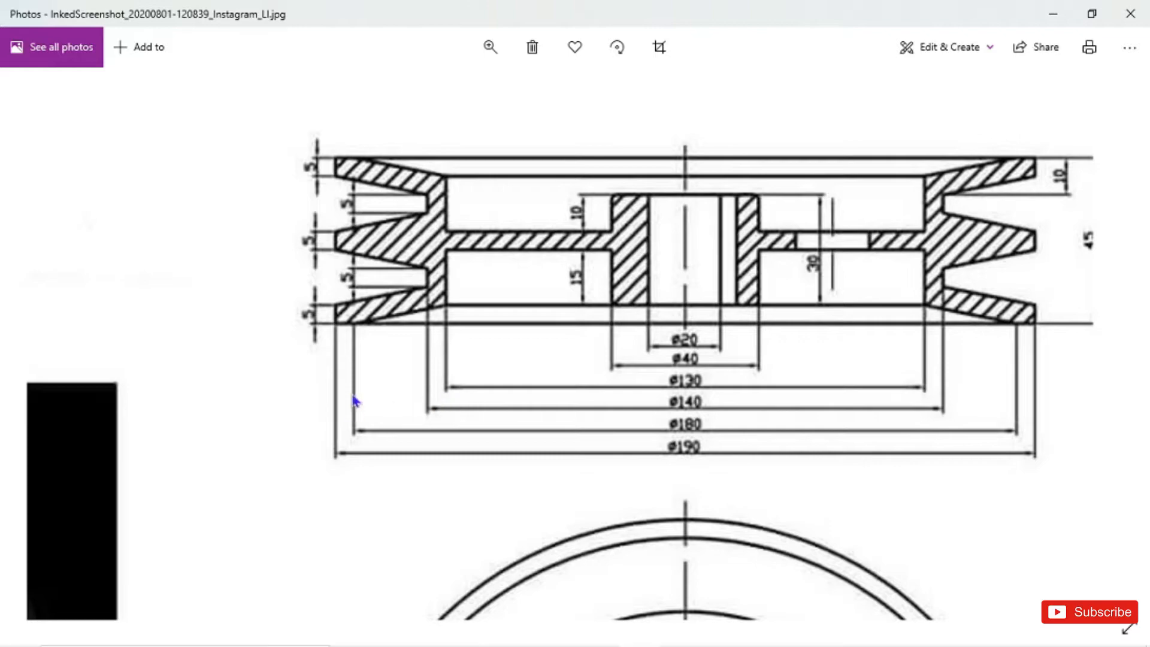
{"action": "key", "text": "alt+Tab"}
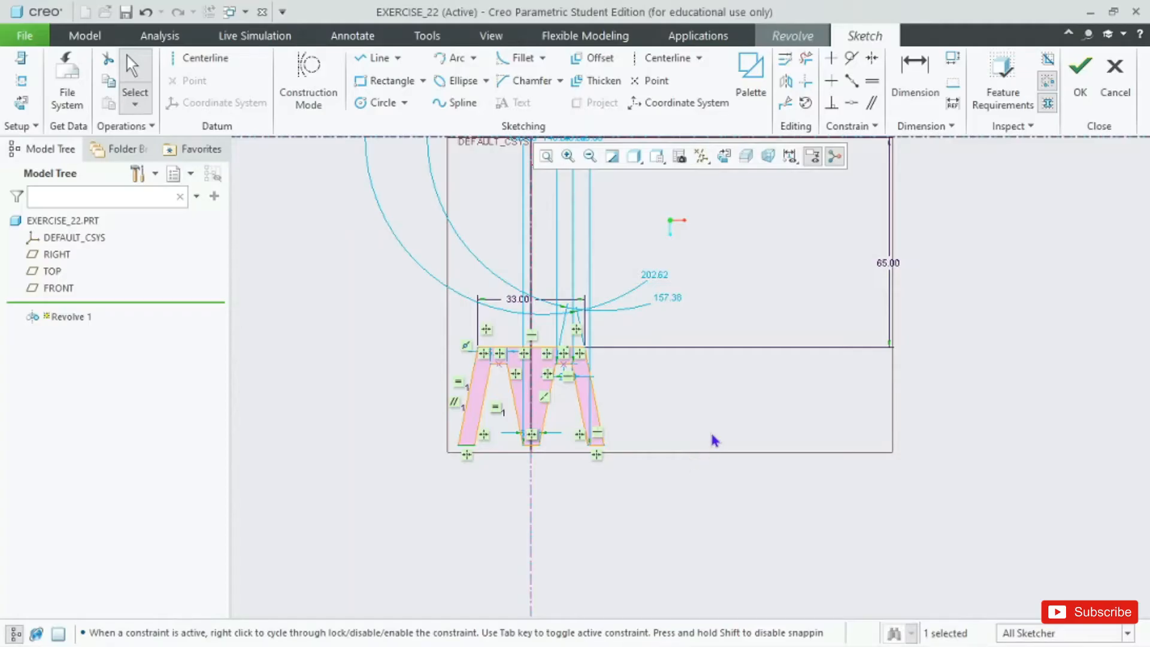
Inspect the rim profile's grooves and rib ends, and compare them with the section view of the reference drawing in Photos.
{"action": "scroll", "coordinate": [730, 422], "scroll_direction": "up", "scroll_amount": 3}
{"action": "scroll", "coordinate": [815, 297], "scroll_direction": "down", "scroll_amount": 2}
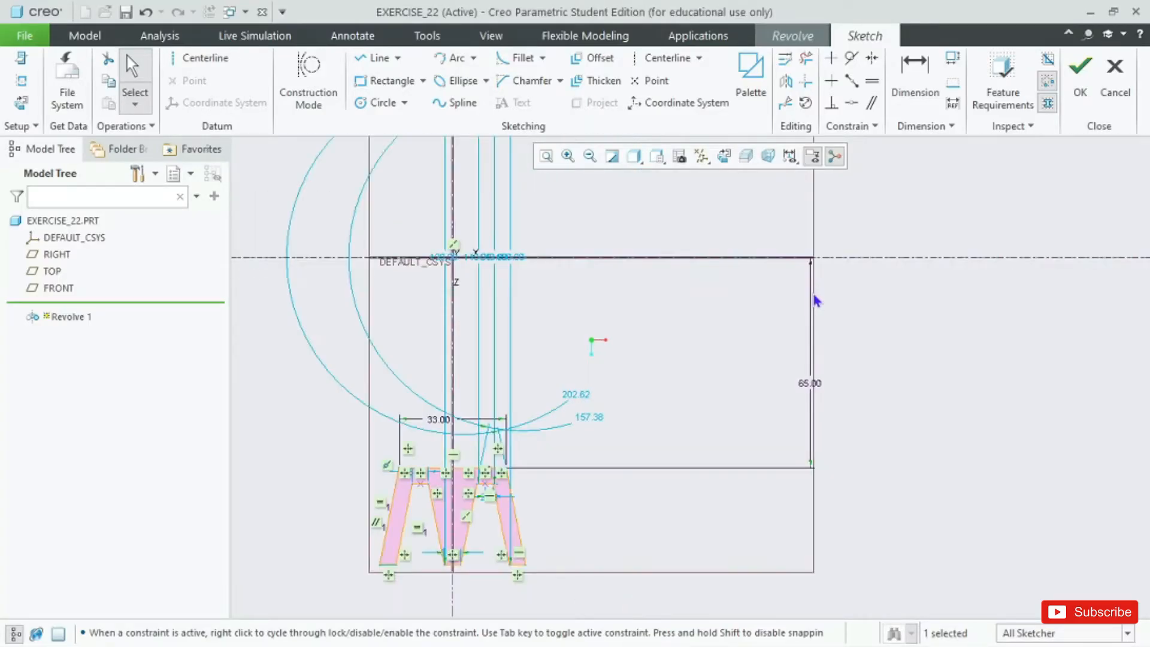
{"action": "scroll", "coordinate": [839, 326], "scroll_direction": "up", "scroll_amount": 2}
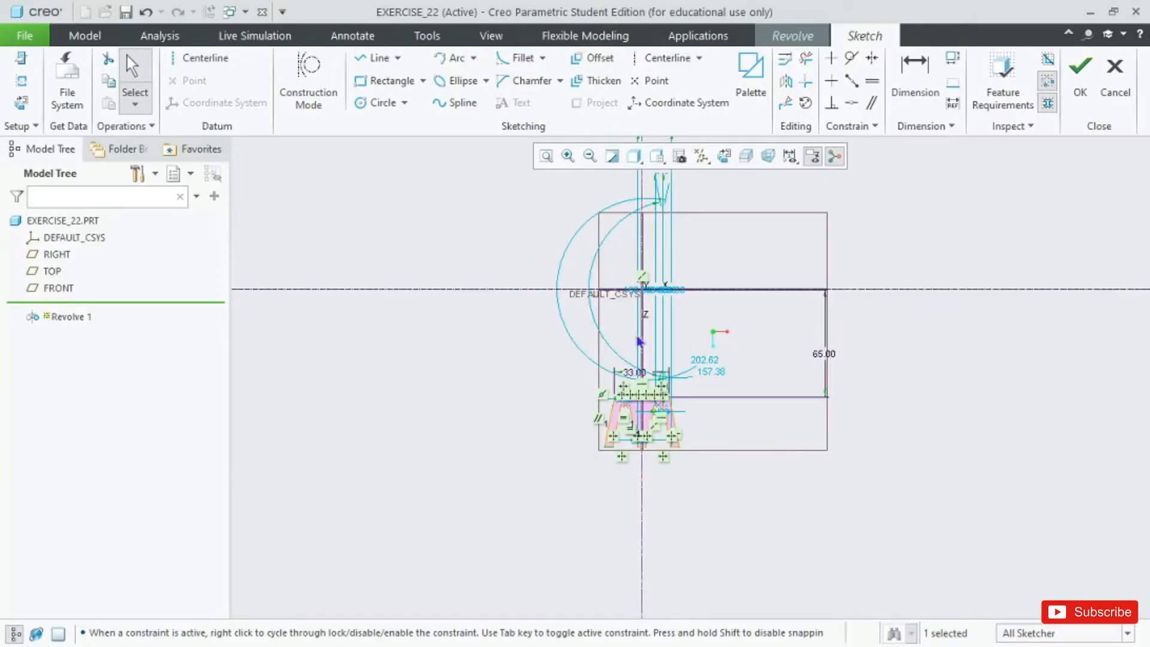
{"action": "scroll", "coordinate": [649, 345], "scroll_direction": "down", "scroll_amount": 4}
{"action": "scroll", "coordinate": [695, 584], "scroll_direction": "down", "scroll_amount": 2}
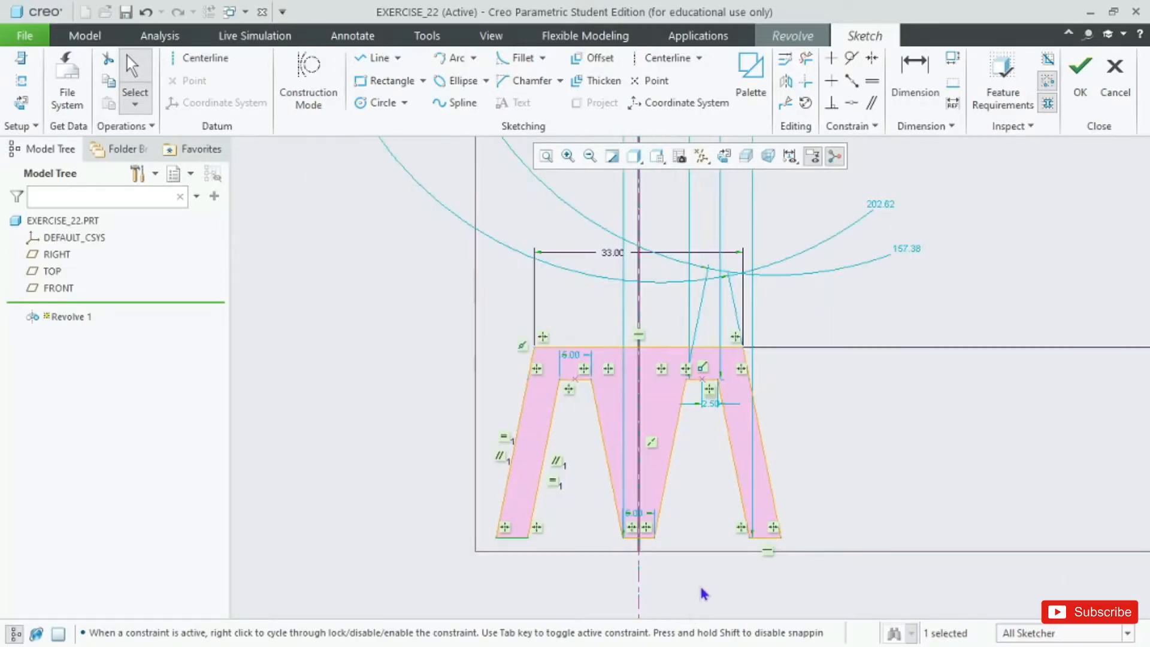
{"action": "scroll", "coordinate": [595, 400], "scroll_direction": "down", "scroll_amount": 3}
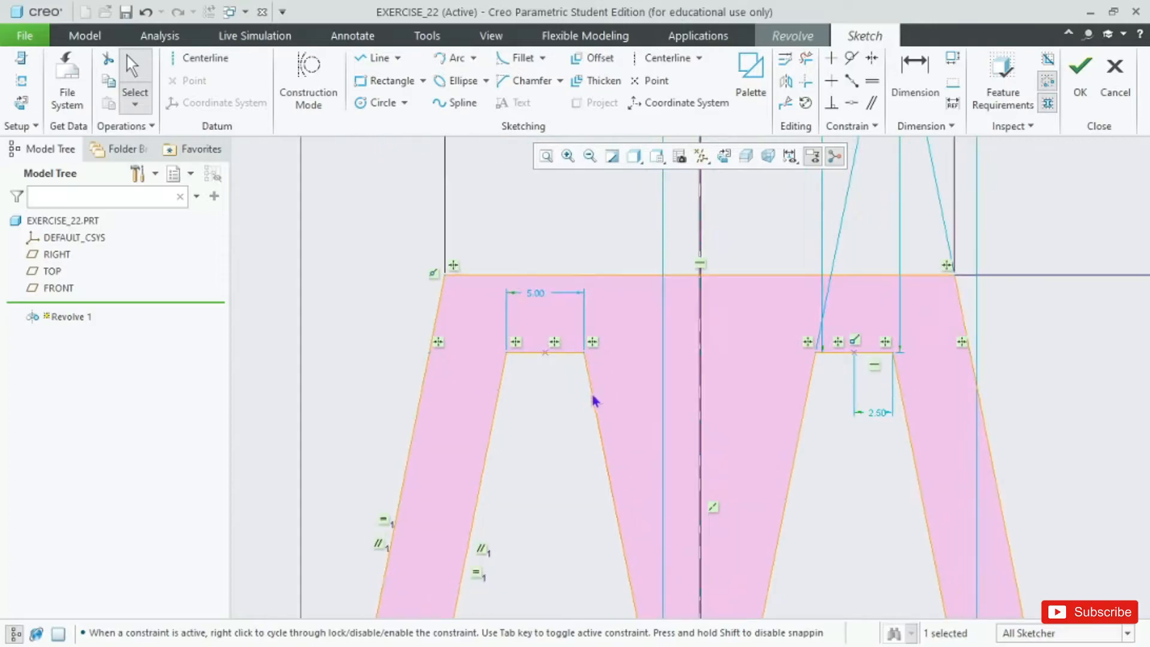
{"action": "scroll", "coordinate": [536, 303], "scroll_direction": "up", "scroll_amount": 4}
{"action": "scroll", "coordinate": [602, 491], "scroll_direction": "down", "scroll_amount": 3}
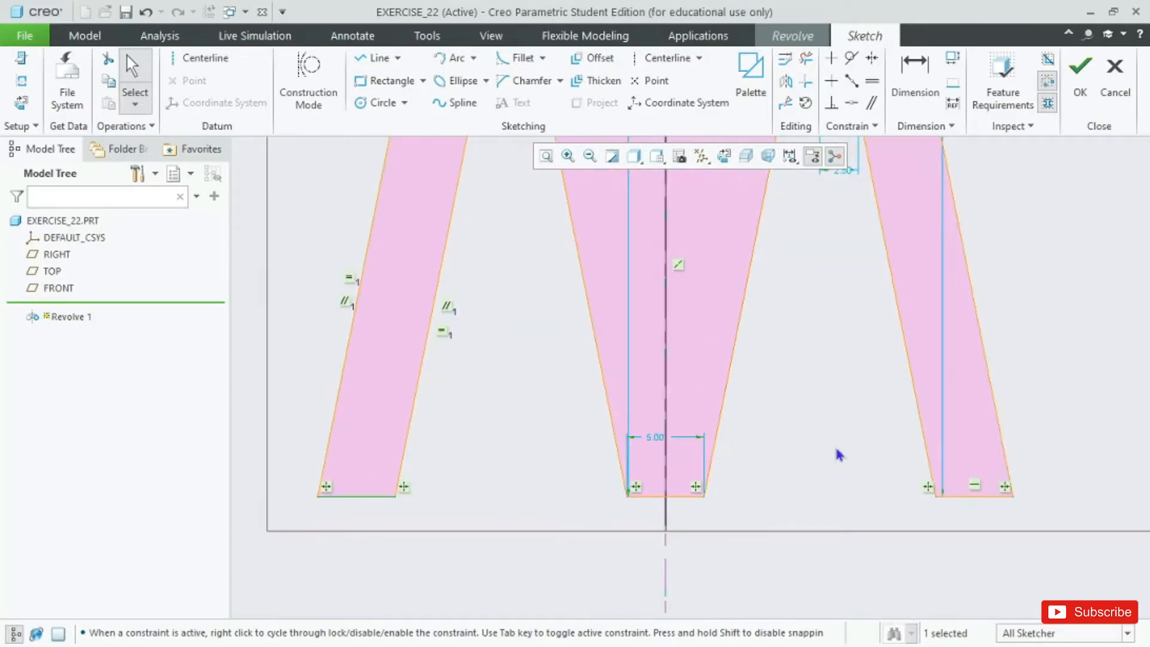
{"action": "scroll", "coordinate": [954, 457], "scroll_direction": "up", "scroll_amount": 3}
{"action": "key", "text": "alt+Tab"}
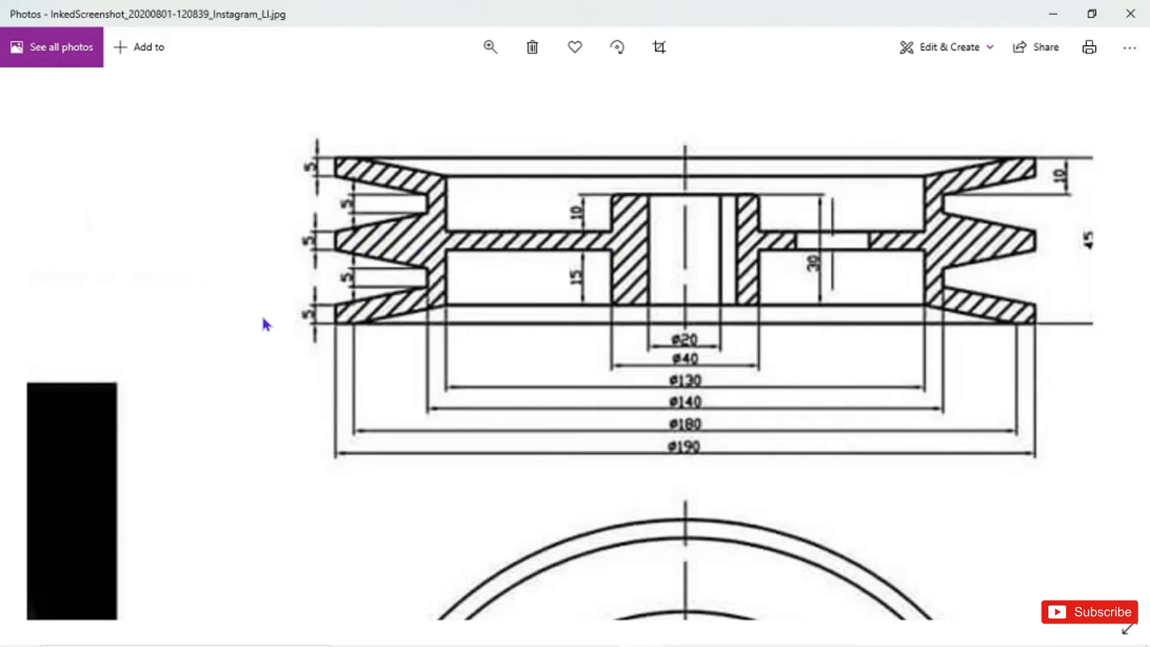
{"action": "mouse_move", "coordinate": [385, 470]}
{"action": "left_mouse_down"}
{"action": "mouse_move", "coordinate": [357, 108]}
{"action": "mouse_move", "coordinate": [362, 457]}
{"action": "left_mouse_up"}
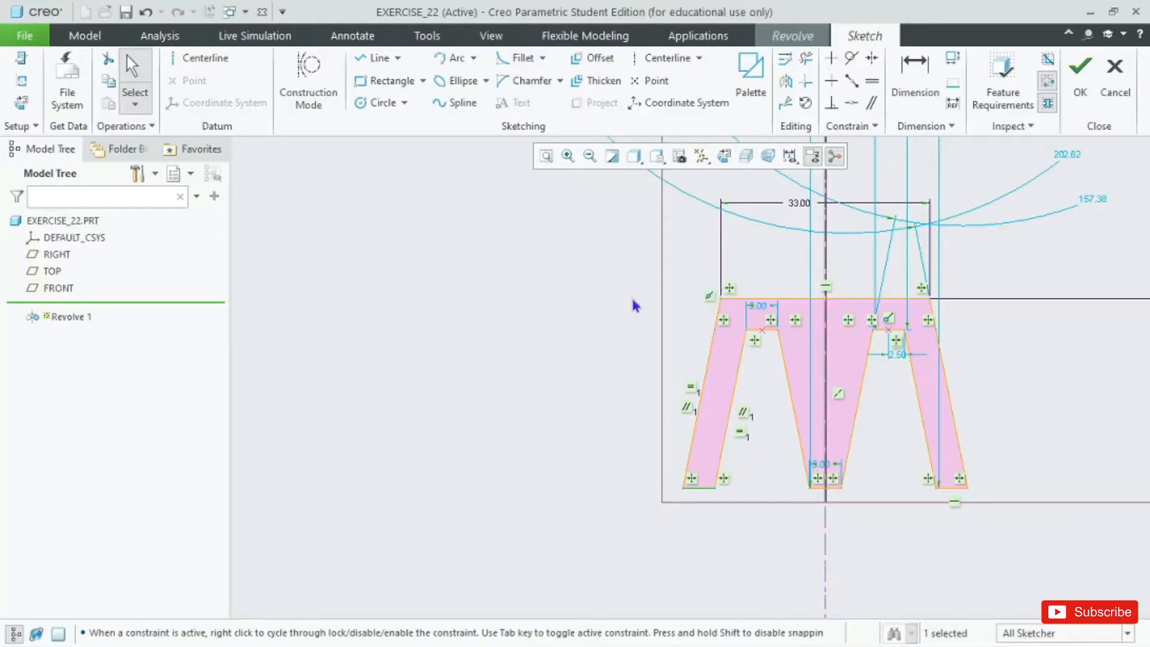
Sketch a vertical line upward from the rim profile's upper edge, about 2.07 mm to the right of the vertical centerline.
{"action": "scroll", "coordinate": [1020, 277], "scroll_direction": "up", "scroll_amount": 1}
{"action": "scroll", "coordinate": [1118, 258], "scroll_direction": "down", "scroll_amount": 3}
{"action": "scroll", "coordinate": [1004, 179], "scroll_direction": "up", "scroll_amount": 5}
{"action": "scroll", "coordinate": [1032, 173], "scroll_direction": "down", "scroll_amount": 4}
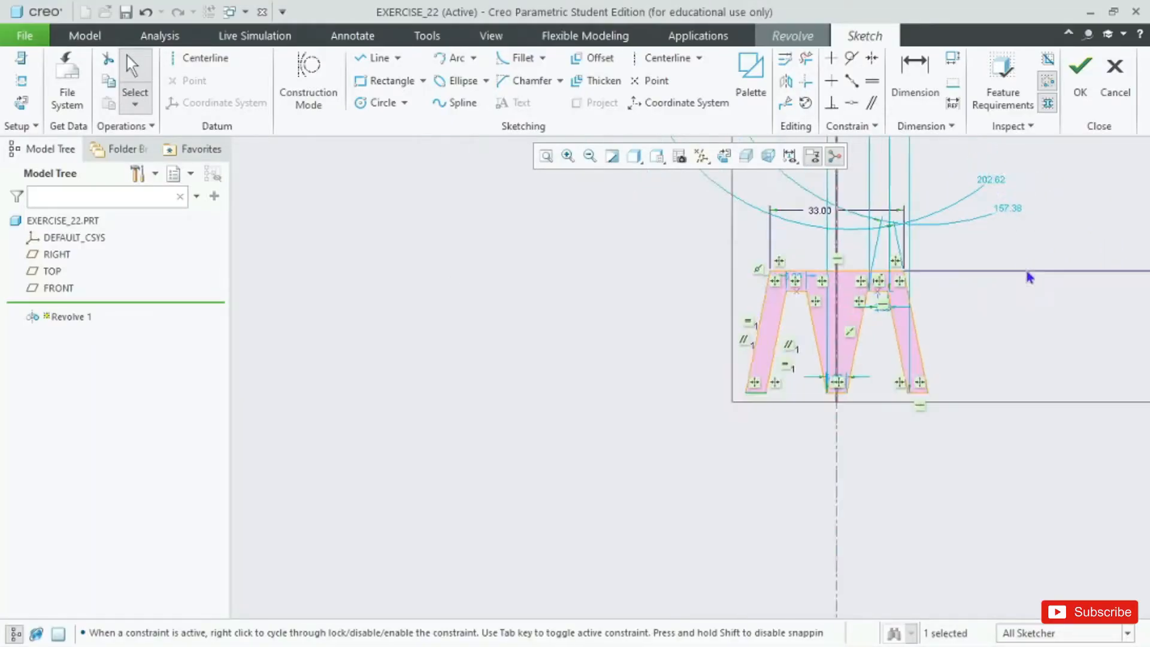
{"action": "left_click", "coordinate": [372, 58]}
{"action": "scroll", "coordinate": [839, 351], "scroll_direction": "down", "scroll_amount": 5}
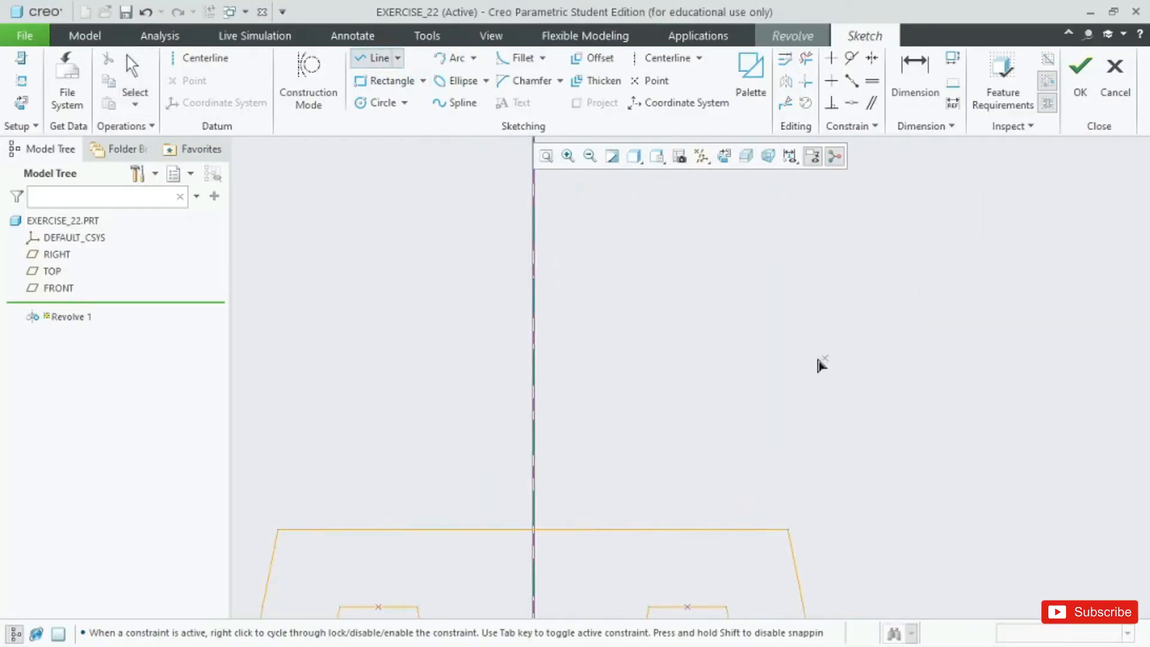
{"action": "scroll", "coordinate": [565, 530], "scroll_direction": "up", "scroll_amount": 5}
{"action": "left_click", "coordinate": [567, 511]}
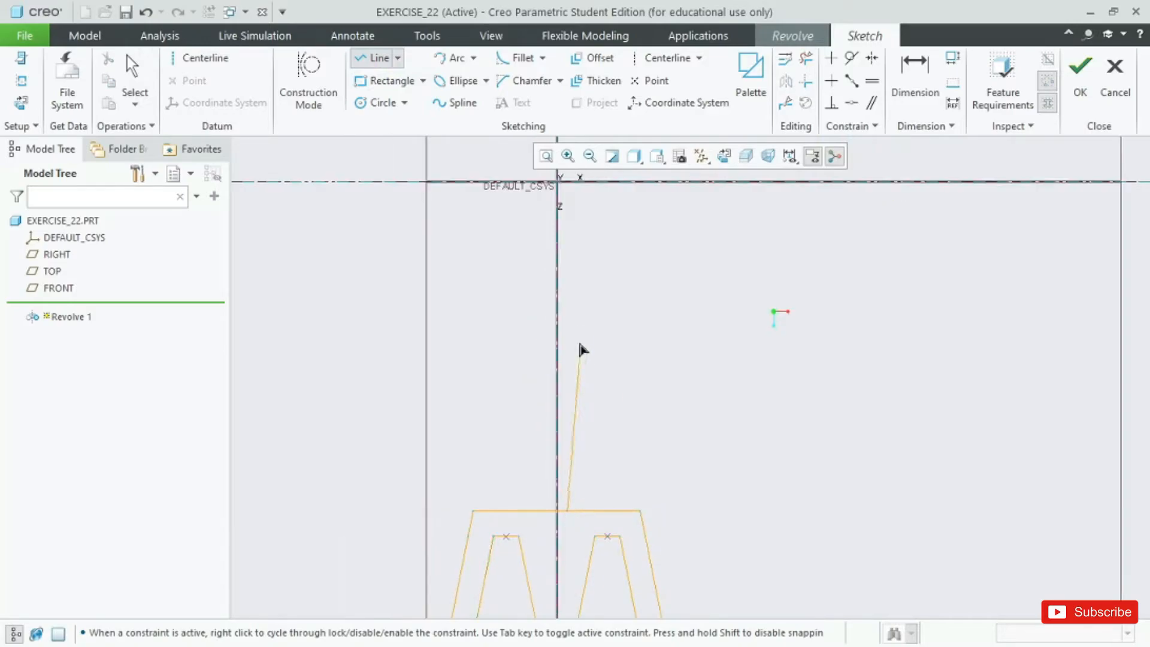
{"action": "left_click", "coordinate": [573, 278]}
{"action": "middle_click", "coordinate": [573, 279]}
{"action": "middle_click", "coordinate": [580, 317]}
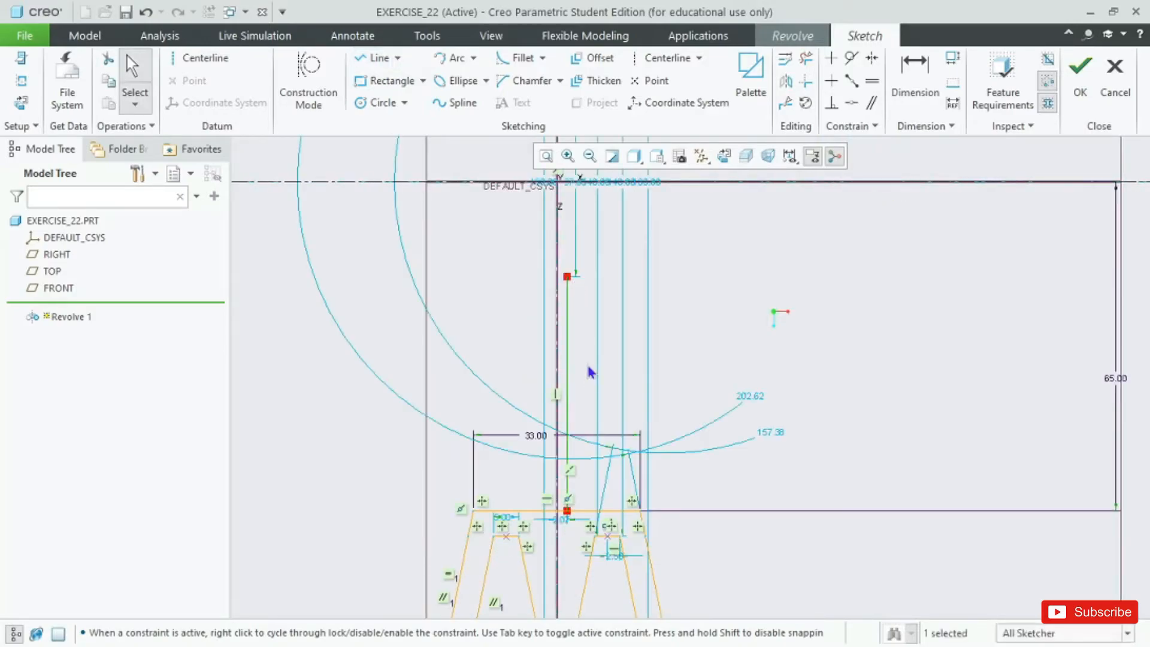
Set the vertical line's distance from the centerline to 5/2 (2.50 mm).
{"action": "scroll", "coordinate": [569, 438], "scroll_direction": "down", "scroll_amount": 5}
{"action": "scroll", "coordinate": [569, 440], "scroll_direction": "up", "scroll_amount": 1}
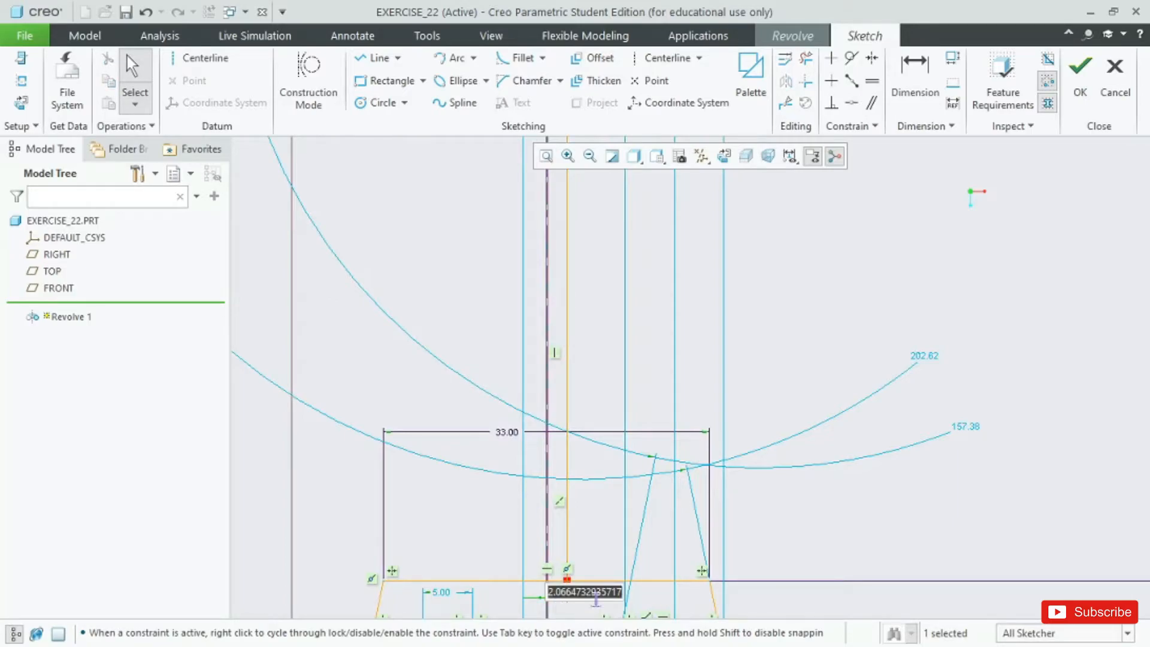
{"action": "type", "text": "5/2"}
{"action": "key", "text": "Return"}
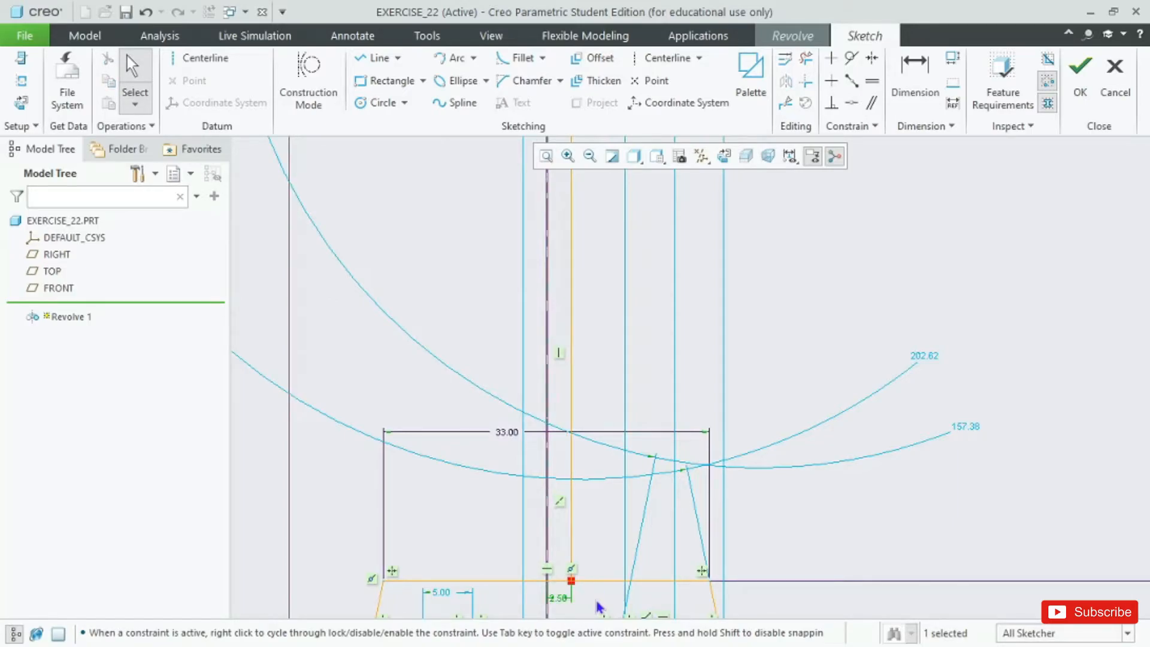
{"action": "scroll", "coordinate": [593, 479], "scroll_direction": "up", "scroll_amount": 1}
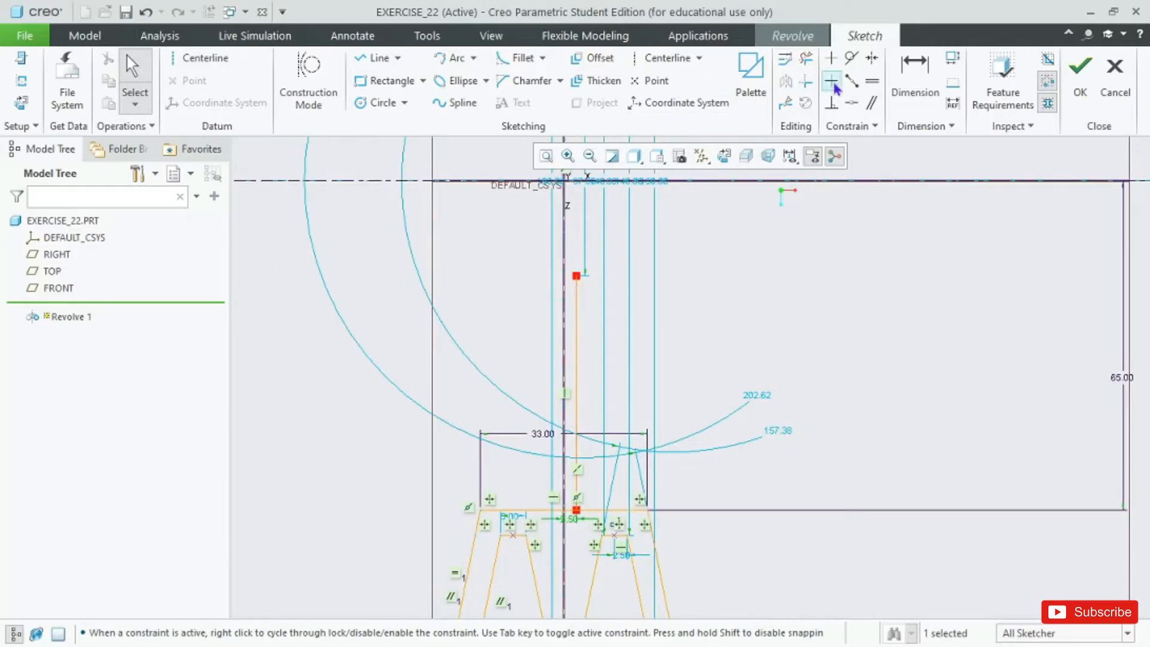
Dimension the vertical line's length and set it to 45 mm.
{"action": "left_click", "coordinate": [915, 75]}
{"action": "left_click", "coordinate": [574, 346]}
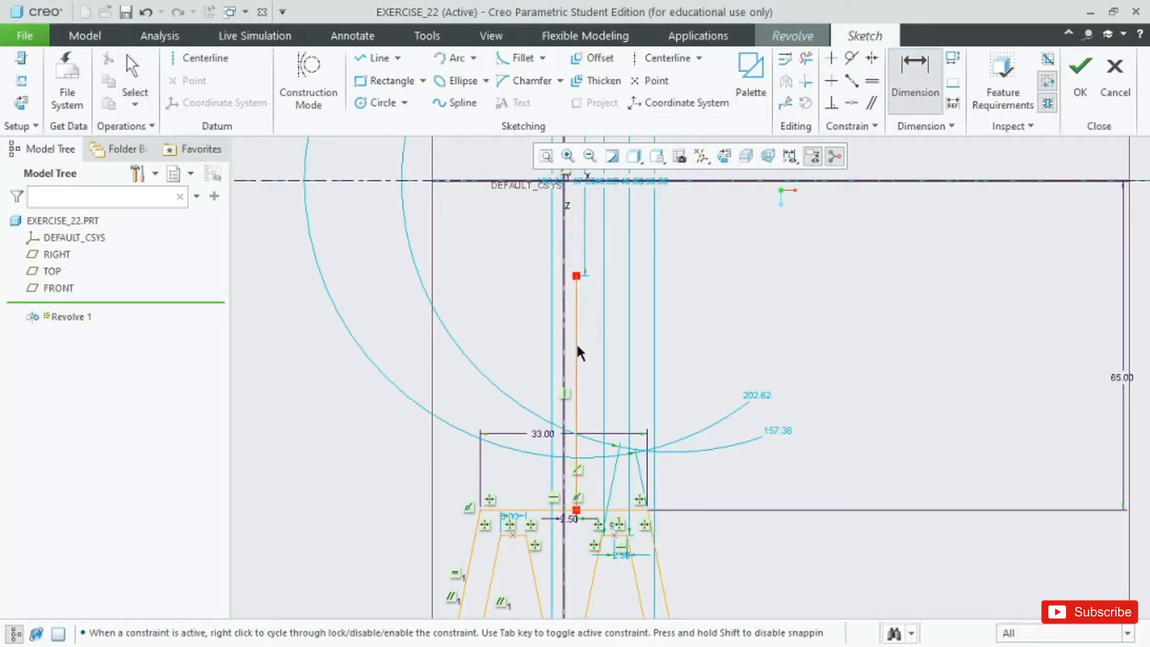
{"action": "middle_click", "coordinate": [577, 342]}
{"action": "type", "text": "45"}
{"action": "key", "text": "Return"}
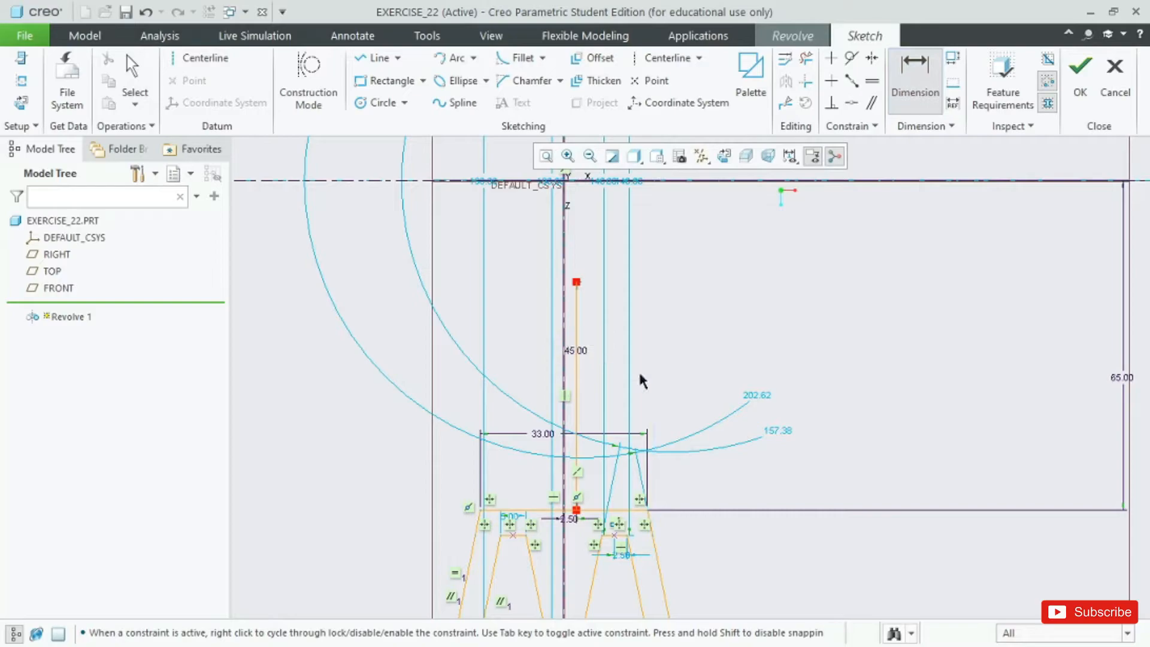
Sketch a second vertical line of equal length from the rim's upper edge, about 3.45 mm to the left of the centerline.
{"action": "left_click", "coordinate": [368, 57]}
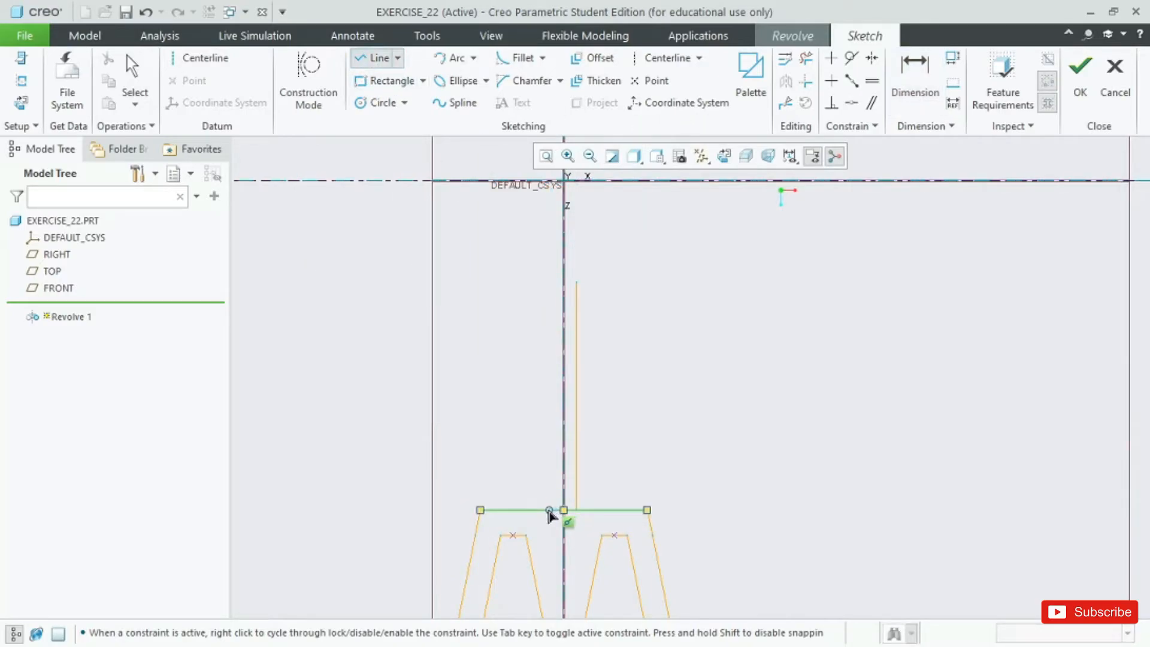
{"action": "left_click", "coordinate": [546, 510]}
{"action": "left_click", "coordinate": [546, 283]}
{"action": "middle_click", "coordinate": [546, 284]}
{"action": "middle_click", "coordinate": [546, 285]}
{"action": "scroll", "coordinate": [562, 390], "scroll_direction": "down", "scroll_amount": 5}
{"action": "scroll", "coordinate": [542, 544], "scroll_direction": "up", "scroll_amount": 2}
{"action": "scroll", "coordinate": [542, 545], "scroll_direction": "up", "scroll_amount": 7}
{"action": "scroll", "coordinate": [548, 572], "scroll_direction": "down", "scroll_amount": 7}
{"action": "scroll", "coordinate": [533, 405], "scroll_direction": "up", "scroll_amount": 5}
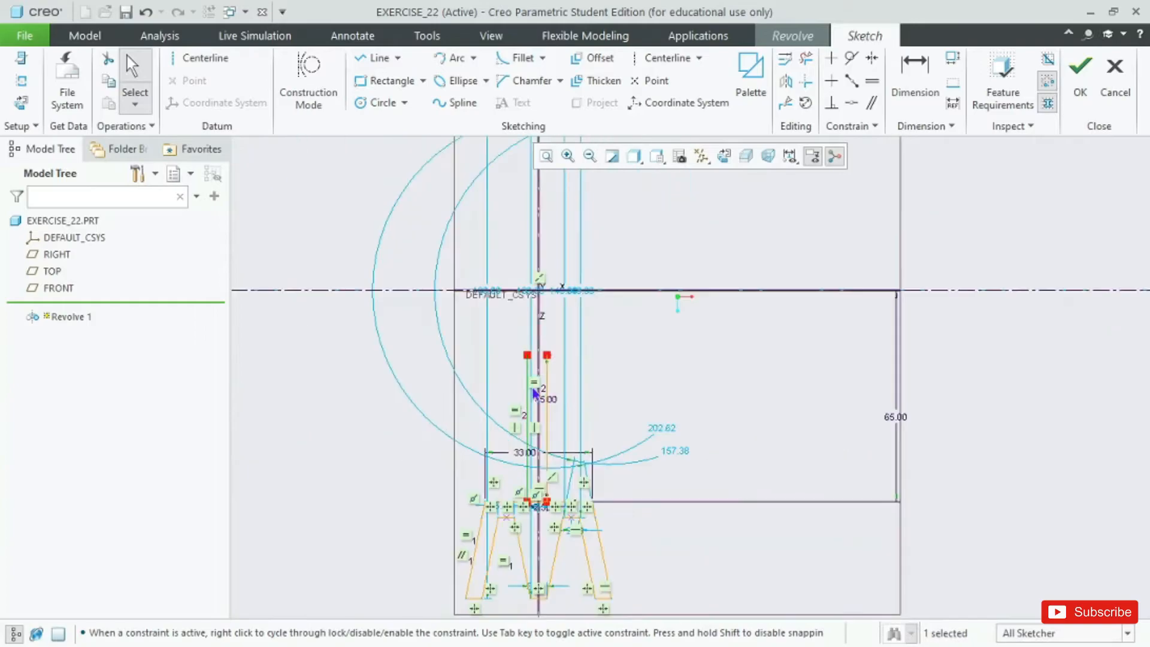
{"action": "scroll", "coordinate": [531, 503], "scroll_direction": "down", "scroll_amount": 6}
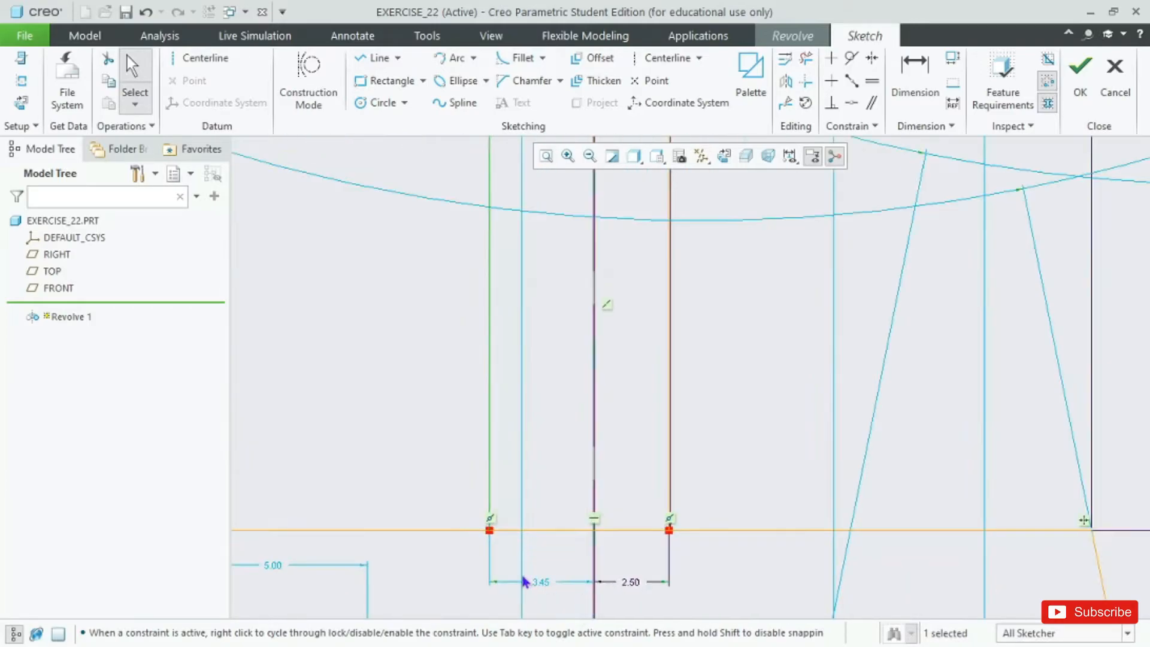
Set the second web line's distance from the vertical centerline to 2.50 mm.
{"action": "double_click", "coordinate": [541, 583]}
{"action": "type", "text": "2.51"}
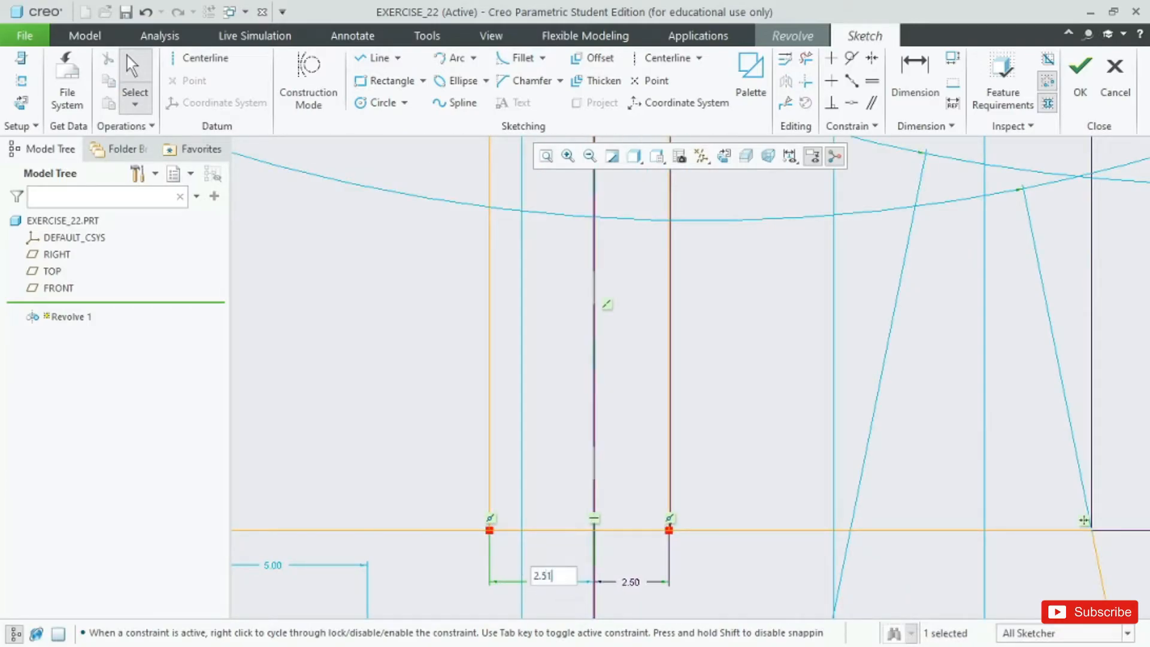
{"action": "type", "text": ".50"}
{"action": "key", "text": "Return"}
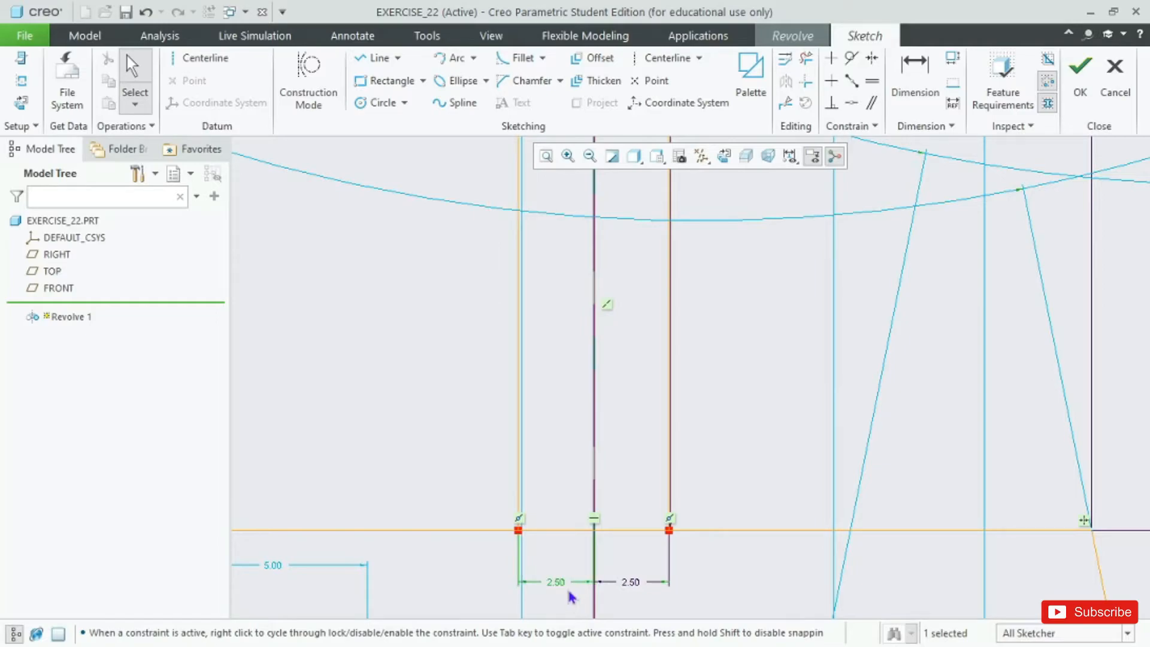
Trim away the rim's upper edge segments between the two vertical web lines.
{"action": "scroll", "coordinate": [571, 512], "scroll_direction": "up", "scroll_amount": 1}
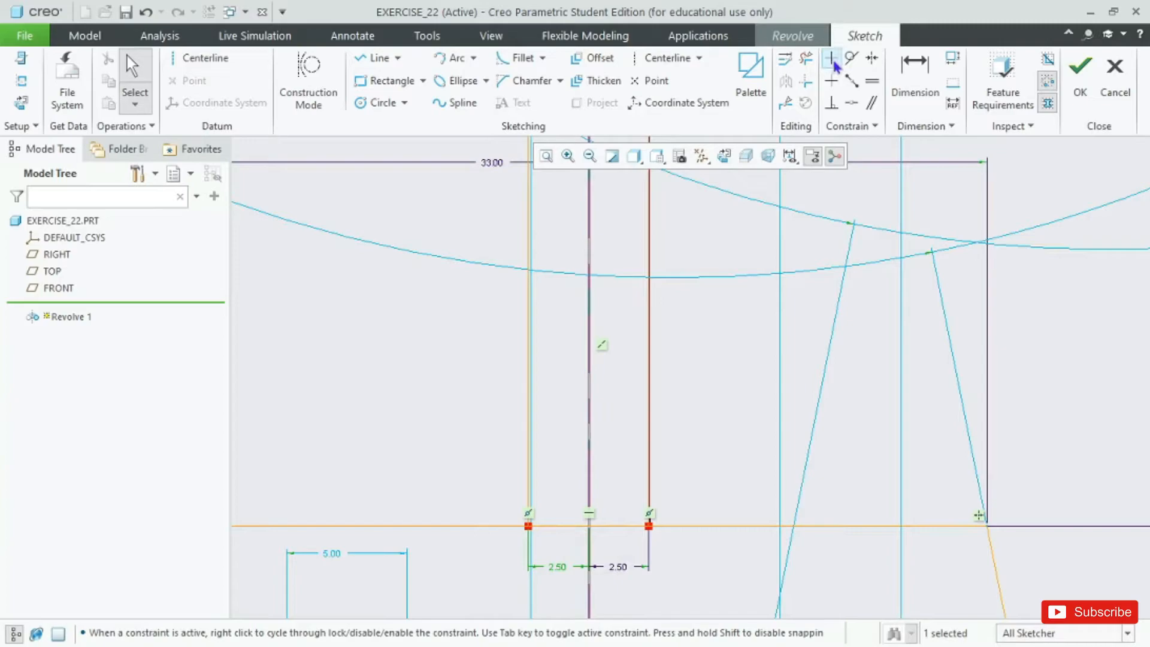
{"action": "left_click", "coordinate": [806, 58]}
{"action": "left_click_drag", "start_coordinate": [607, 498], "coordinate": [590, 539]}
{"action": "left_click_drag", "start_coordinate": [558, 485], "coordinate": [577, 540]}
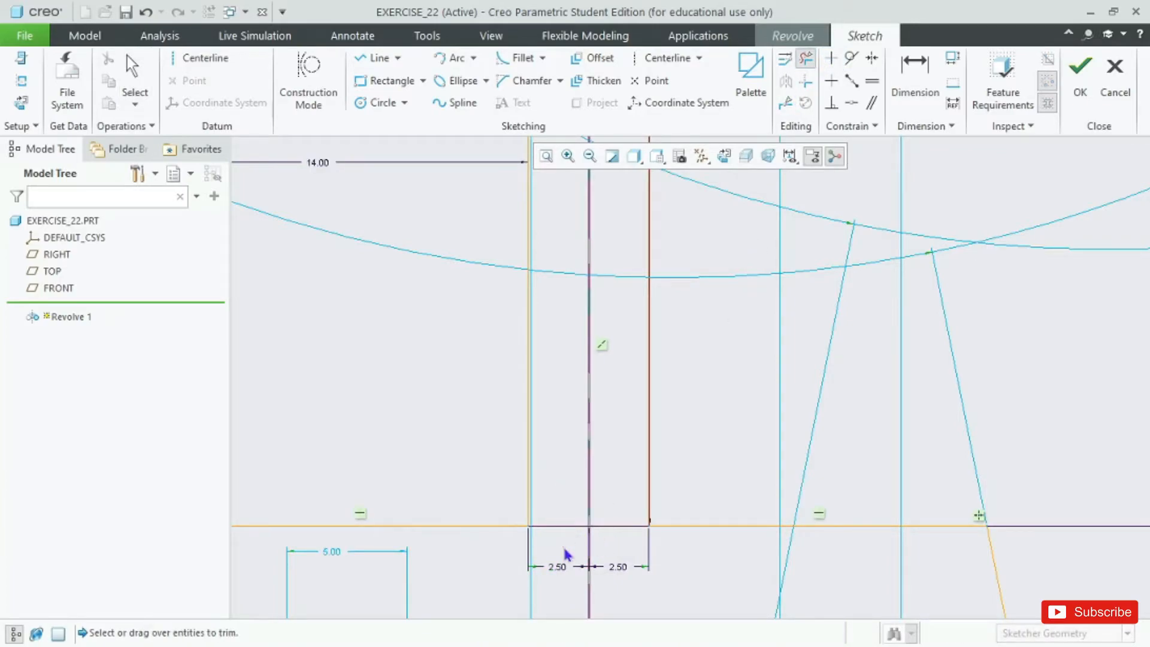
{"action": "middle_click", "coordinate": [566, 552]}
{"action": "scroll", "coordinate": [578, 546], "scroll_direction": "up", "scroll_amount": 5}
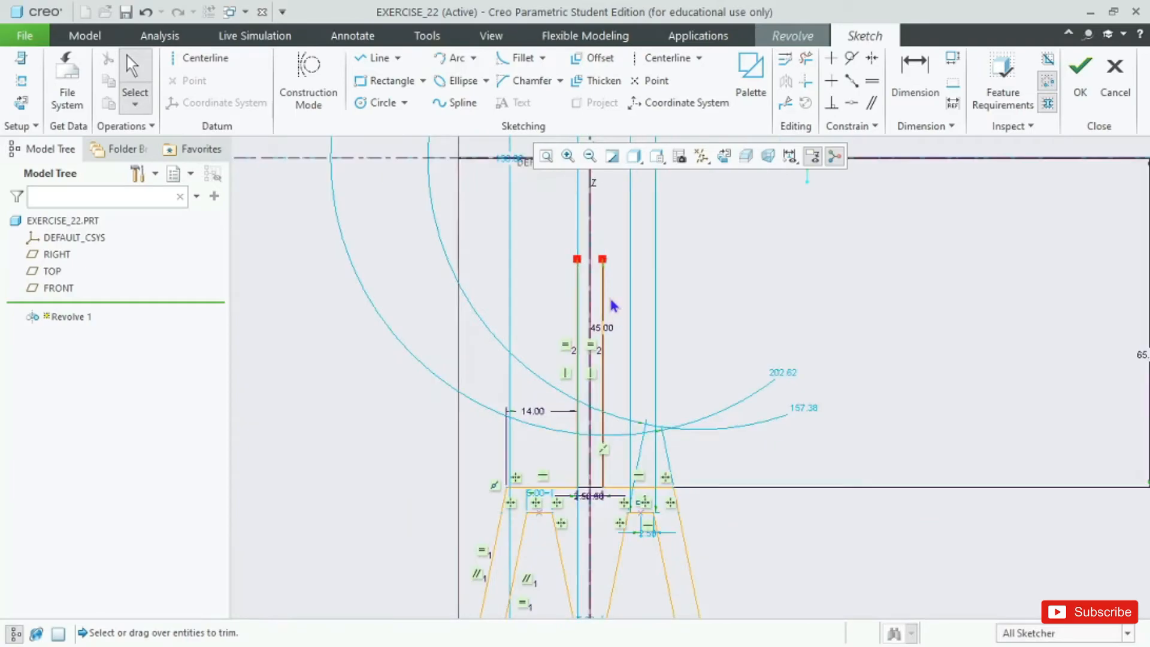
Consult the pulley reference drawing in Photos and sketch a hub rectangle about 25 mm wide in Creo, resting on the web lines' upper ends.
{"action": "key", "text": "alt+Tab"}
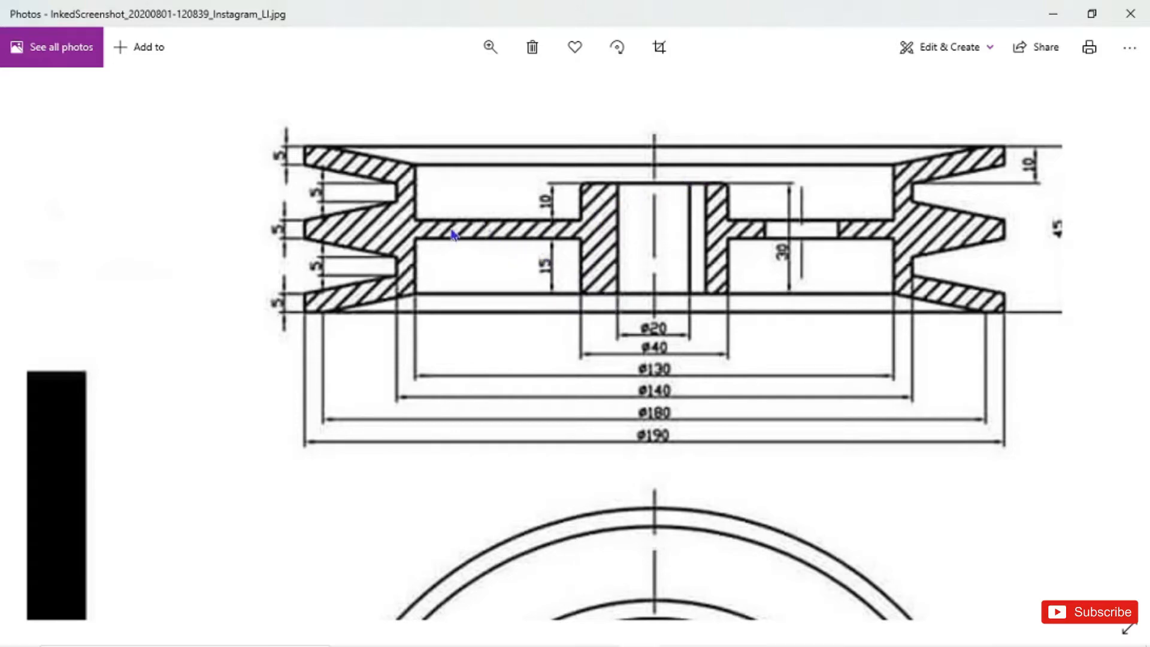
{"action": "left_click_drag", "start_coordinate": [559, 429], "coordinate": [542, 113]}
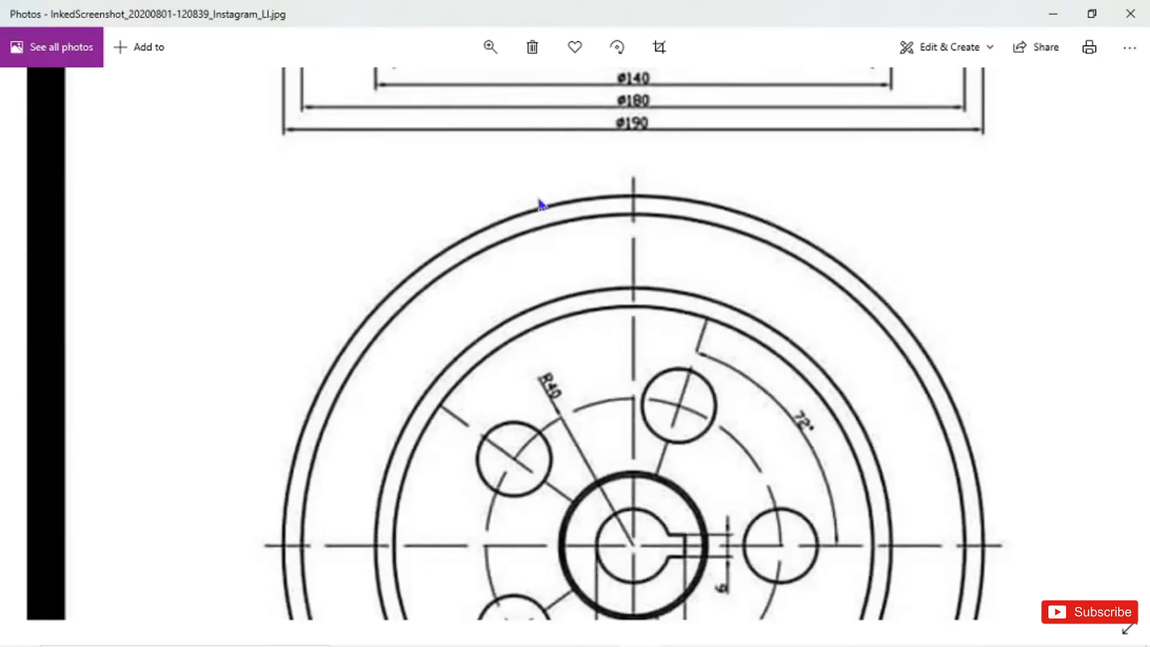
{"action": "left_click_drag", "start_coordinate": [601, 157], "coordinate": [1013, 132]}
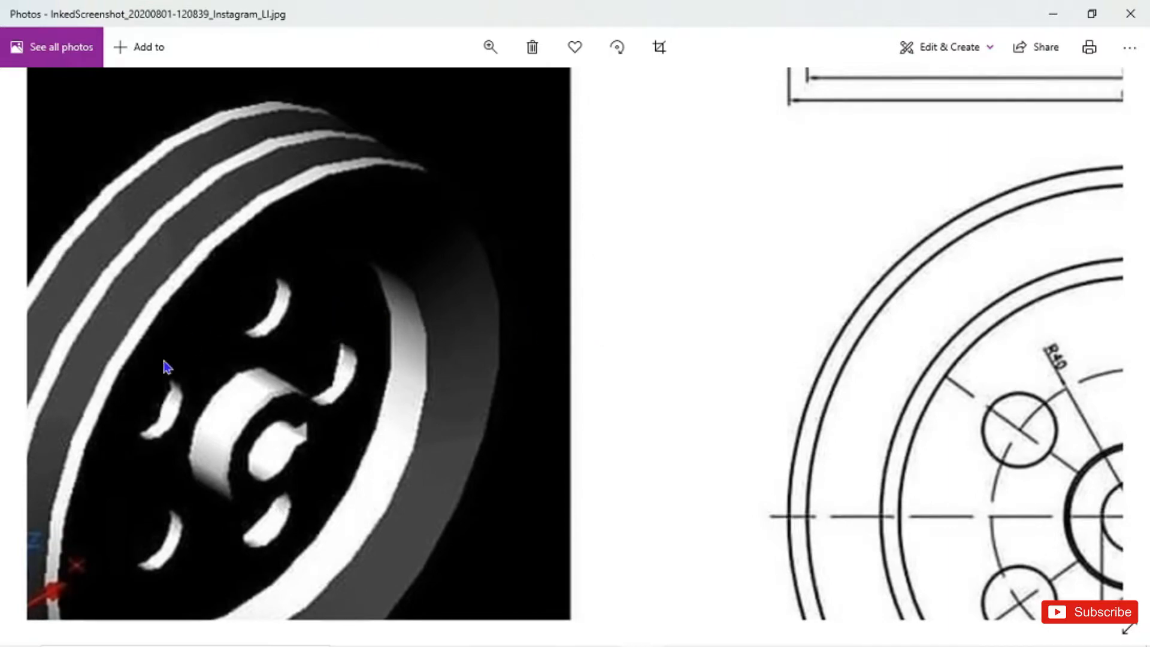
{"action": "left_click_drag", "start_coordinate": [814, 252], "coordinate": [364, 565]}
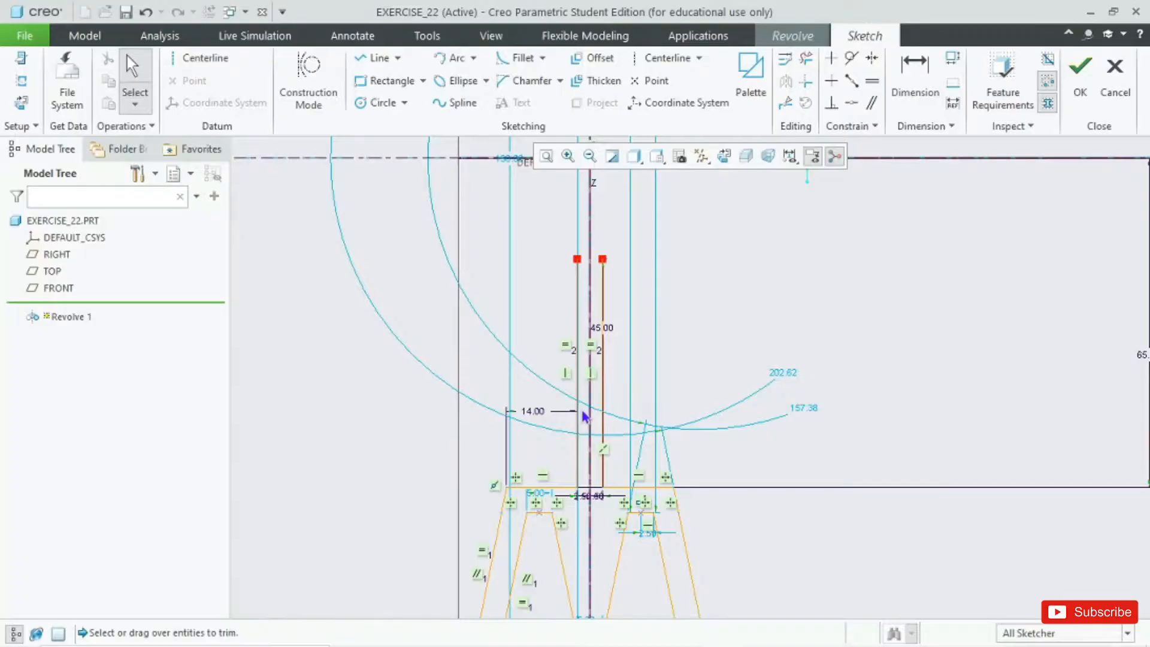
{"action": "left_click", "coordinate": [386, 80]}
{"action": "scroll", "coordinate": [545, 257], "scroll_direction": "up", "scroll_amount": 3}
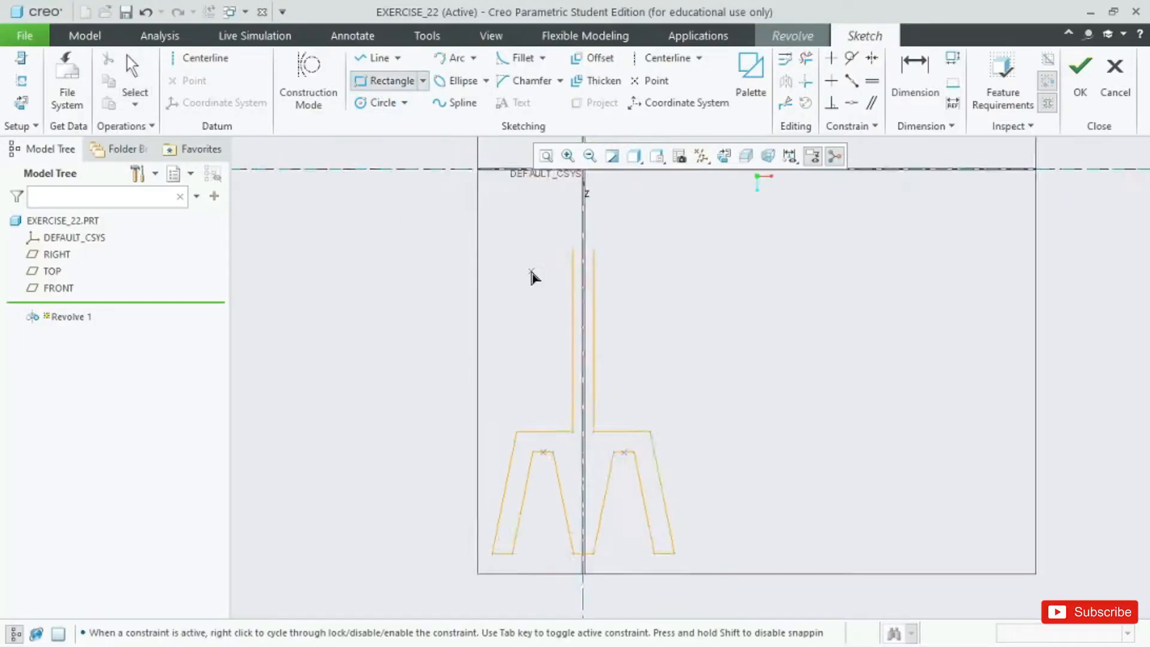
{"action": "left_click", "coordinate": [549, 237]}
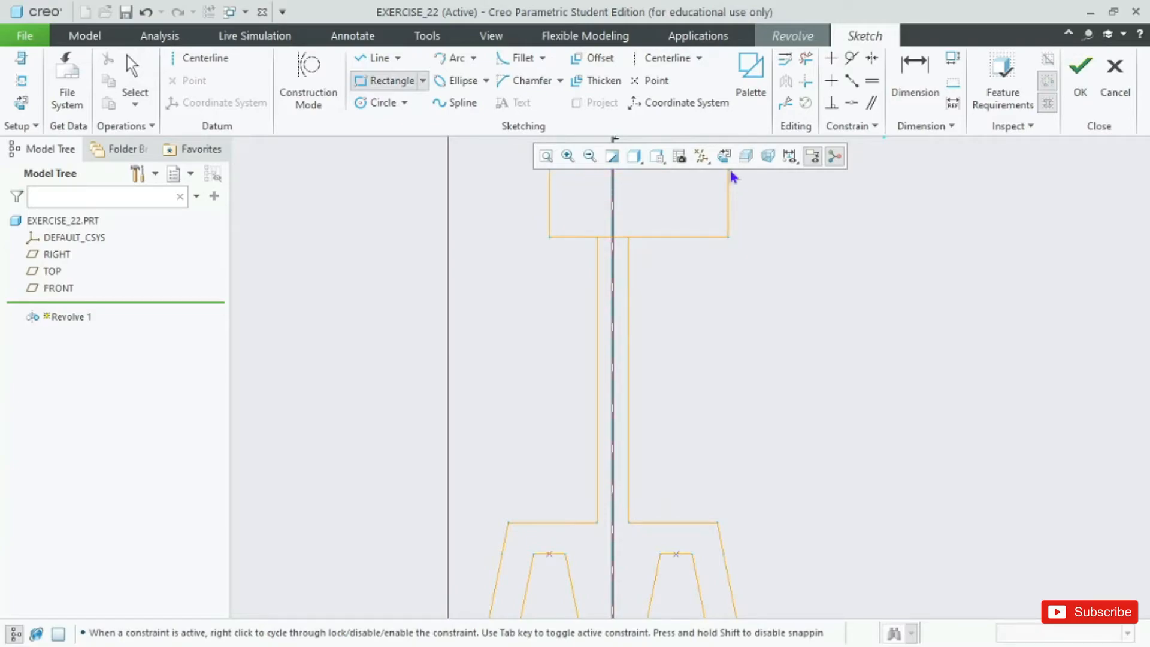
{"action": "scroll", "coordinate": [800, 332], "scroll_direction": "down", "scroll_amount": 3}
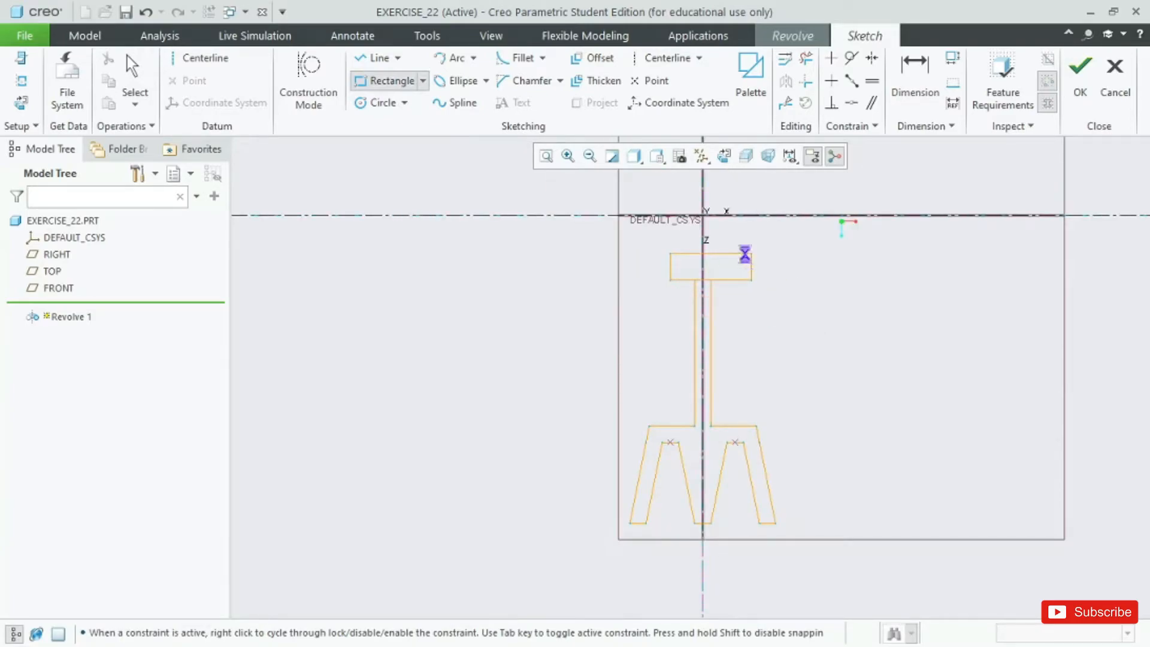
{"action": "middle_click", "coordinate": [744, 255]}
{"action": "scroll", "coordinate": [785, 255], "scroll_direction": "up", "scroll_amount": 4}
{"action": "scroll", "coordinate": [682, 253], "scroll_direction": "up", "scroll_amount": 3}
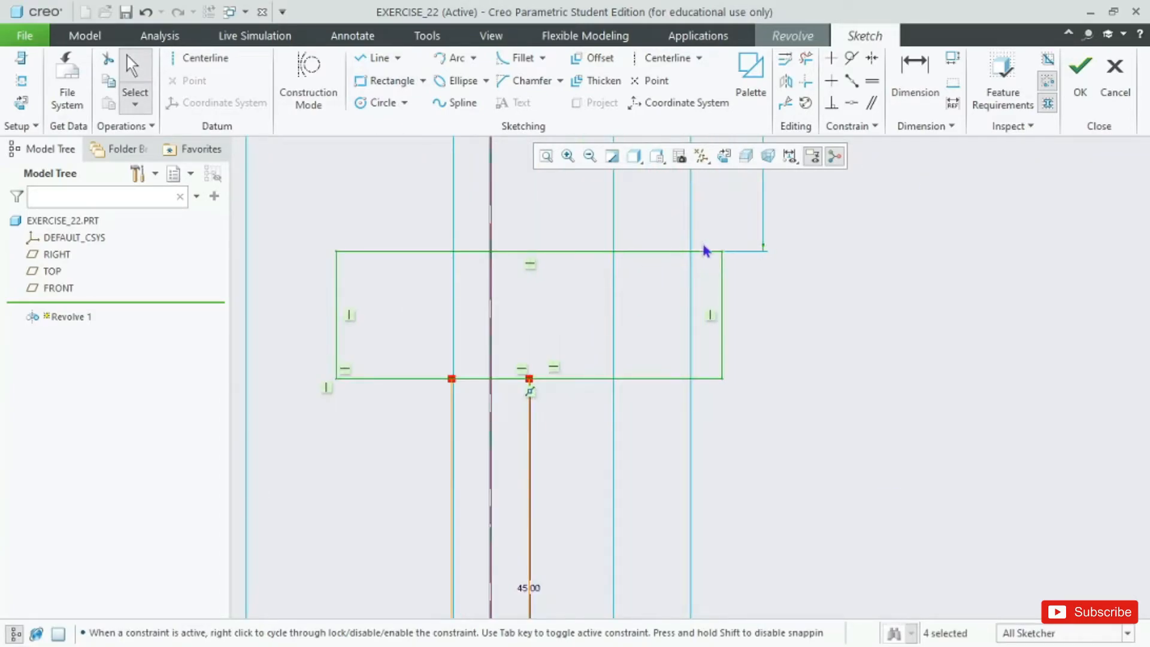
Dimension the hub rectangle's height and set it to 10 mm.
{"action": "left_click", "coordinate": [918, 87]}
{"action": "left_click", "coordinate": [723, 299]}
{"action": "middle_click", "coordinate": [818, 315]}
{"action": "type", "text": "10"}
{"action": "key", "text": "Return"}
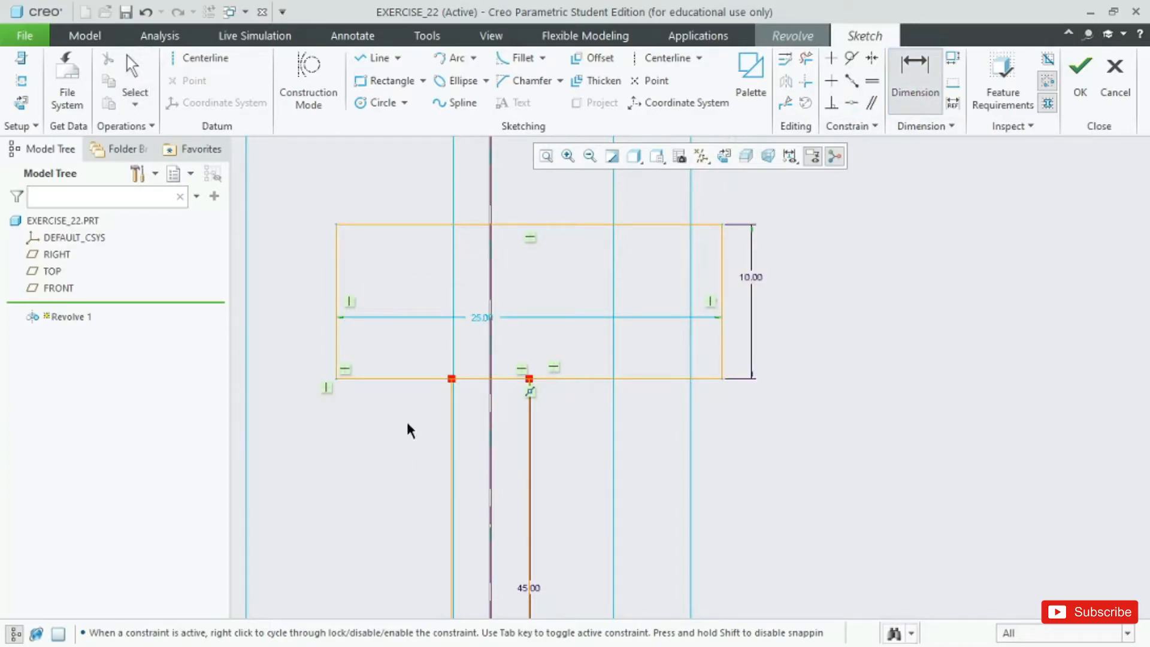
Dimension the horizontal distance from the left web line to the hub's lower-left corner and set it to 10 mm, per the reference drawing.
{"action": "left_click", "coordinate": [452, 379]}
{"action": "left_click", "coordinate": [336, 378]}
{"action": "middle_click", "coordinate": [384, 430]}
{"action": "key", "text": "alt+Tab"}
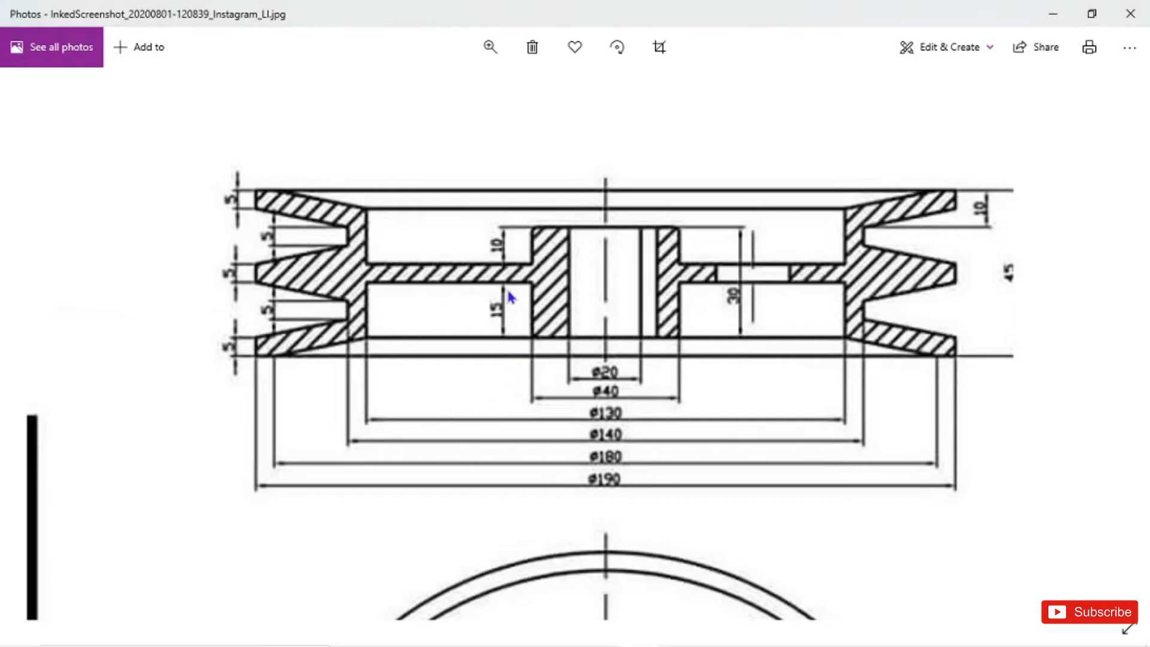
{"action": "key", "text": "alt+Tab"}
{"action": "type", "text": "10"}
{"action": "key", "text": "Return"}
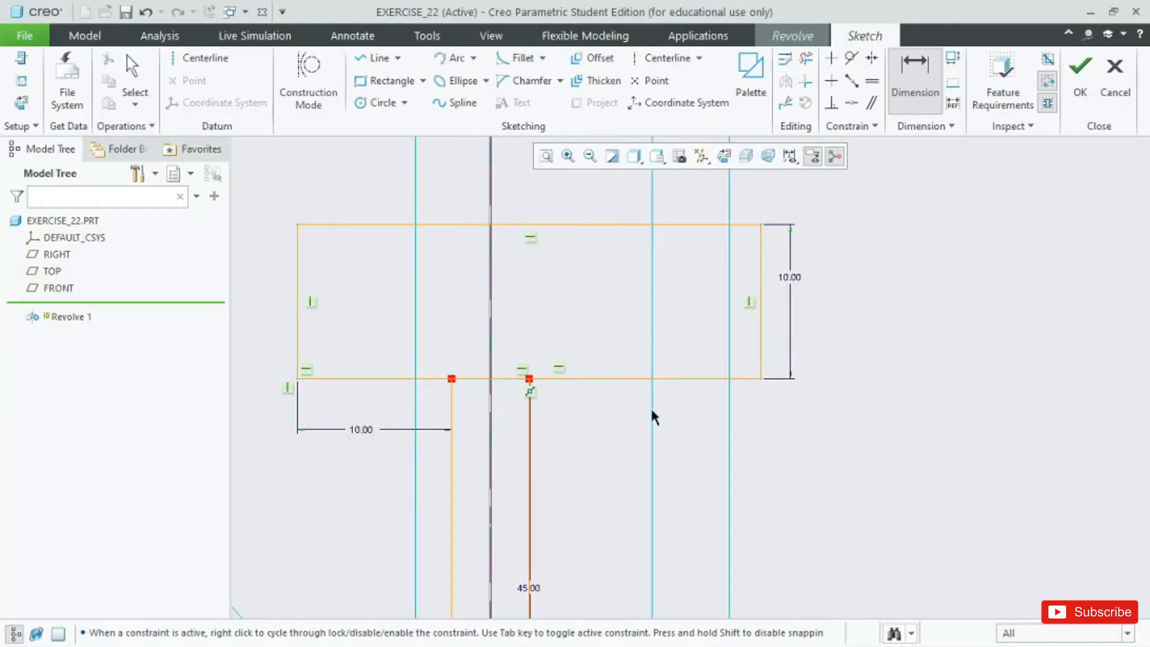
Try to dimension the hub rectangle's overall width, checking it against the reference drawing.
{"action": "left_click", "coordinate": [557, 226]}
{"action": "middle_click", "coordinate": [557, 204]}
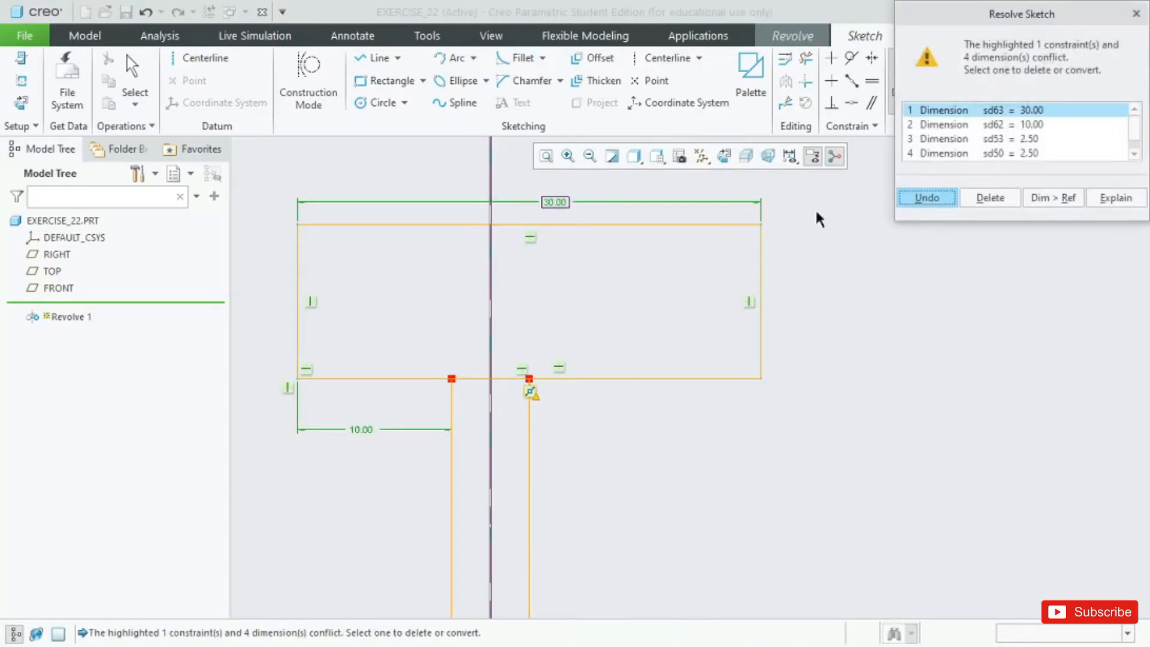
{"action": "key", "text": "alt+Tab"}
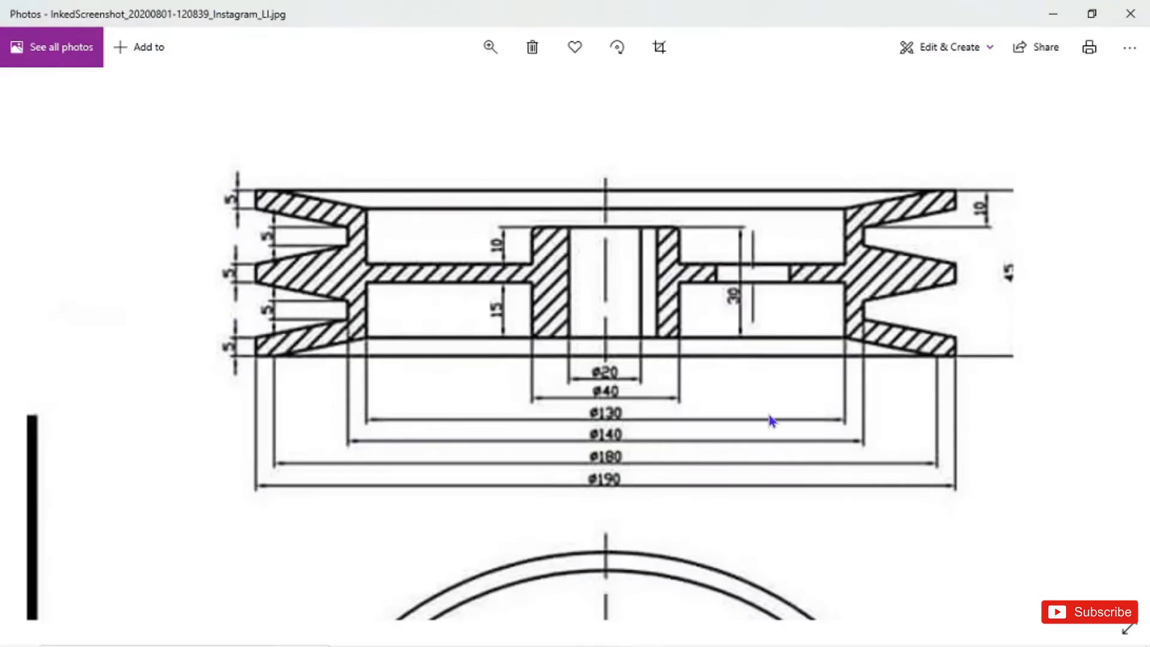
{"action": "key", "text": "alt+Tab"}
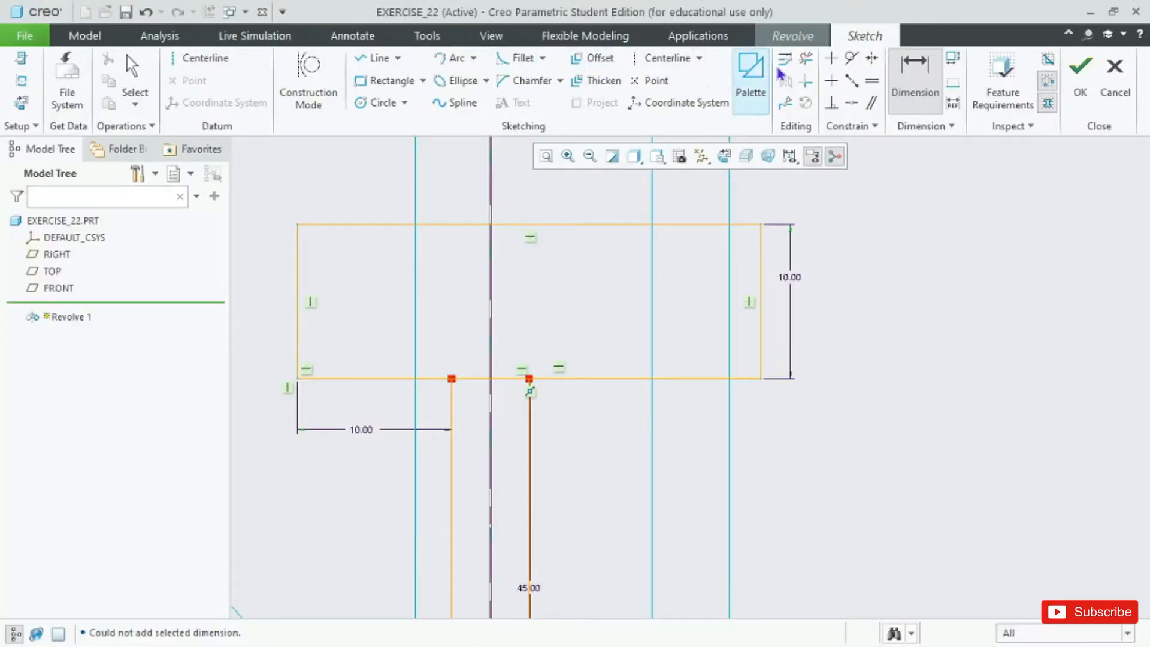
Trim the hub rectangle's lower edge segments between the two web lines to join the hub and web.
{"action": "left_click", "coordinate": [806, 58]}
{"action": "left_click", "coordinate": [516, 377]}
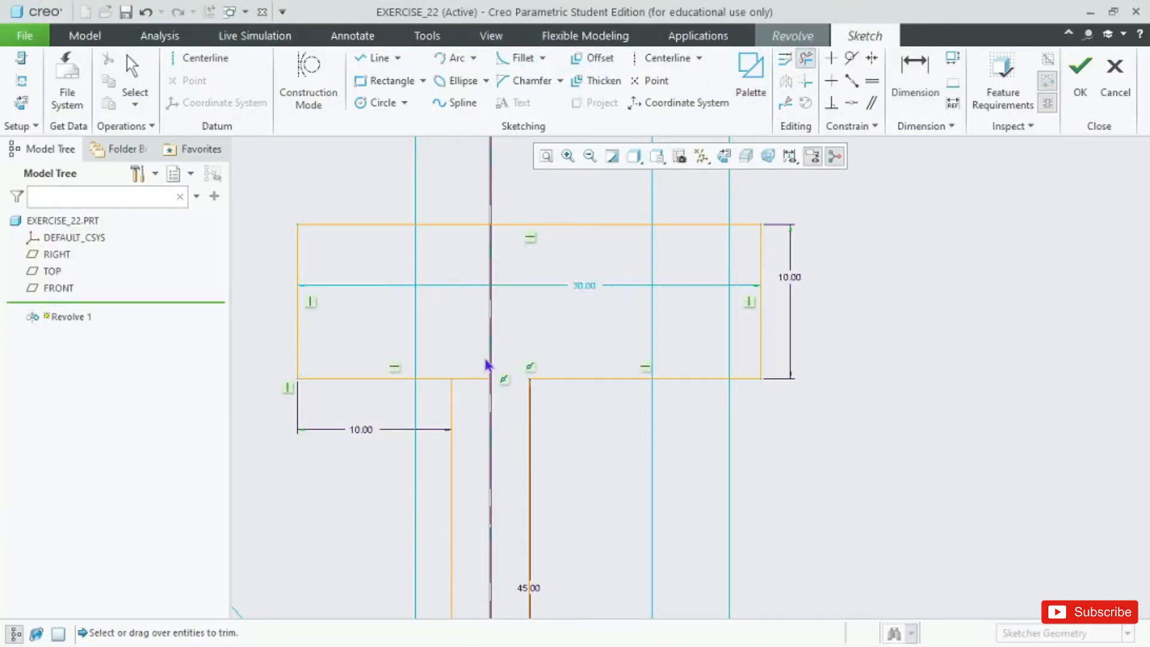
{"action": "left_click", "coordinate": [468, 379]}
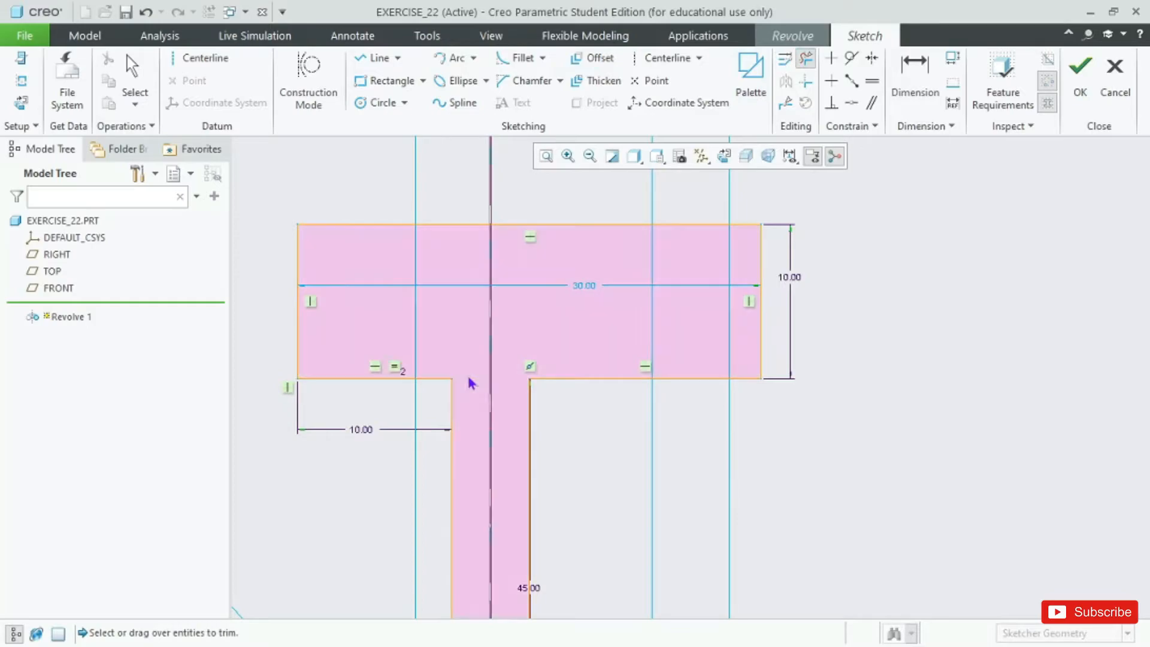
{"action": "middle_click", "coordinate": [470, 398]}
Examine the closed rim, web and hub profile and compare its proportions with the pulley section in the reference drawing.
{"action": "scroll", "coordinate": [470, 403], "scroll_direction": "up", "scroll_amount": 4}
{"action": "scroll", "coordinate": [473, 410], "scroll_direction": "up", "scroll_amount": 4}
{"action": "scroll", "coordinate": [483, 542], "scroll_direction": "down", "scroll_amount": 3}
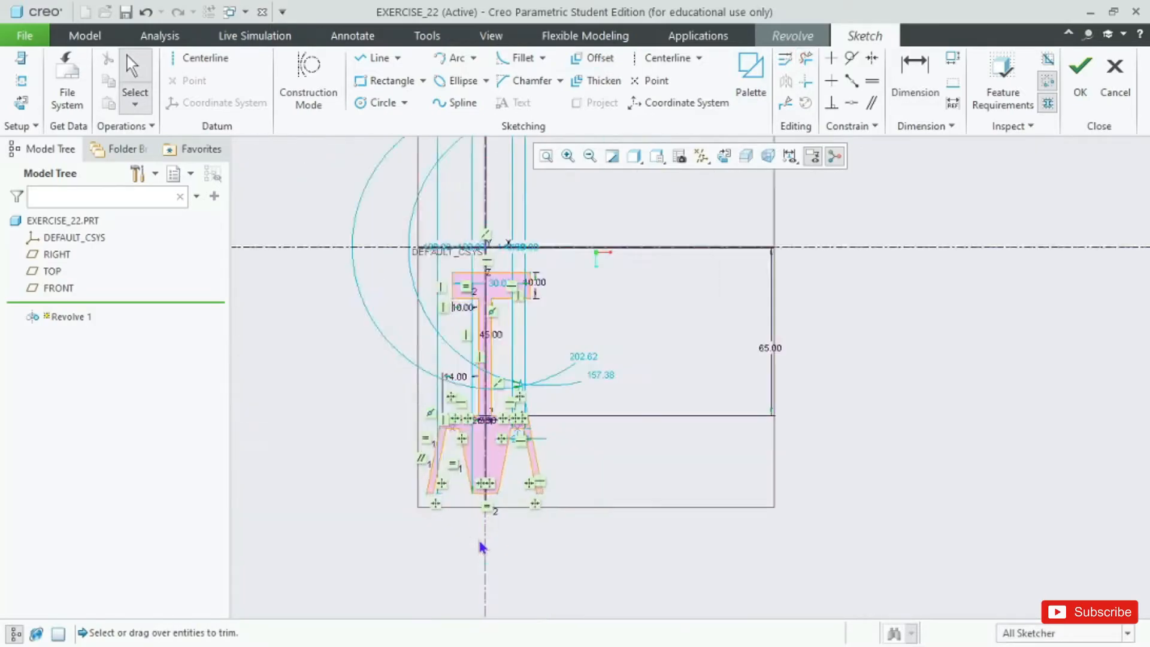
{"action": "scroll", "coordinate": [484, 542], "scroll_direction": "up", "scroll_amount": 3}
{"action": "scroll", "coordinate": [477, 398], "scroll_direction": "down", "scroll_amount": 3}
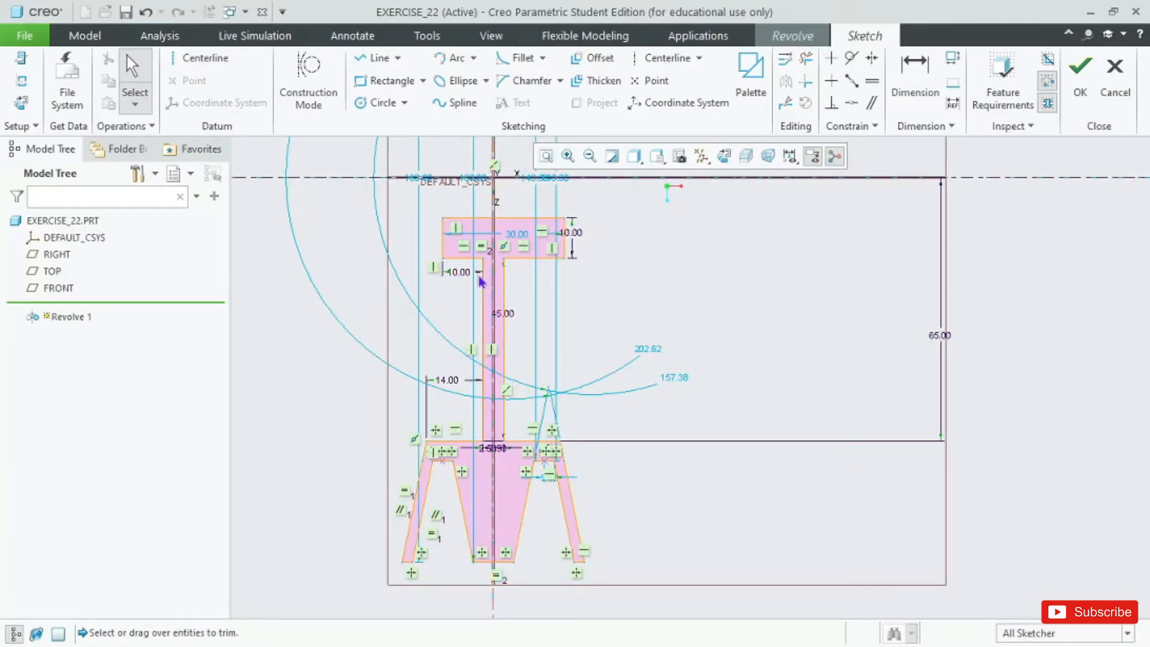
{"action": "key", "text": "alt+Tab"}
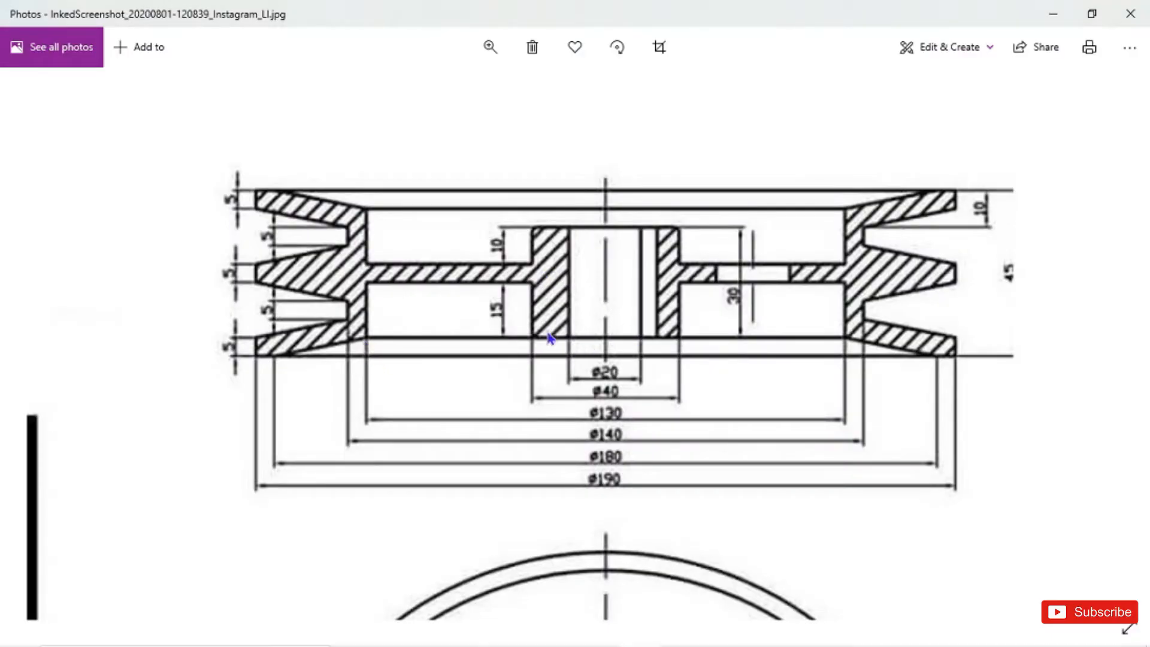
{"action": "key", "text": "alt+Tab"}
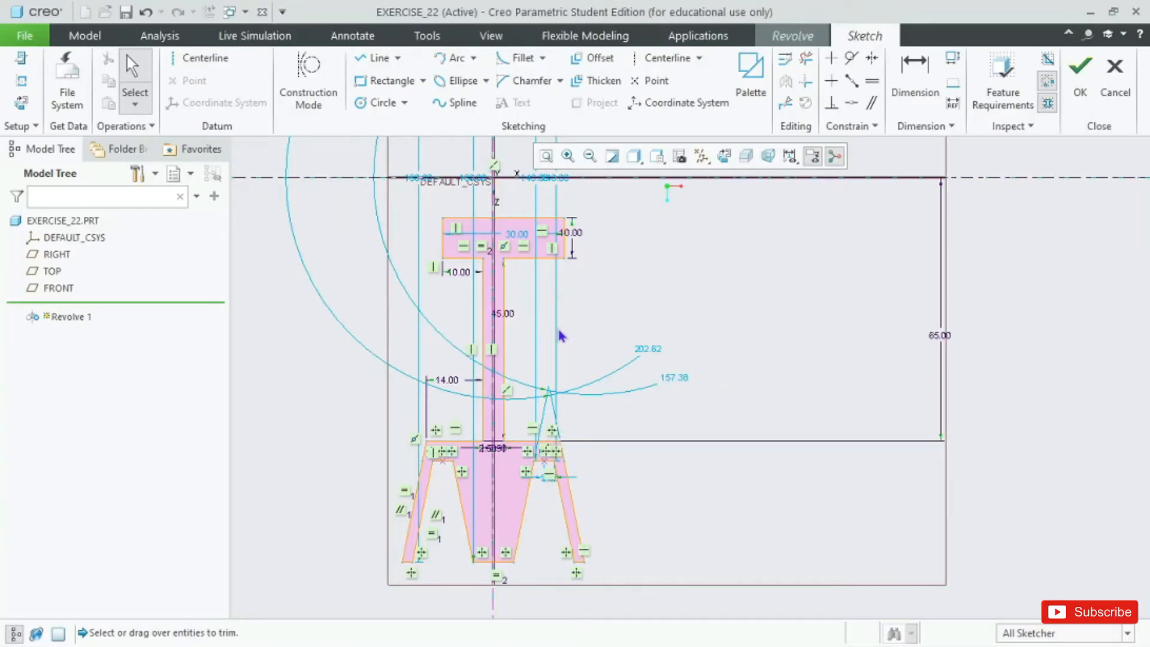
{"action": "scroll", "coordinate": [547, 532], "scroll_direction": "down", "scroll_amount": 3}
{"action": "scroll", "coordinate": [475, 606], "scroll_direction": "up", "scroll_amount": 3}
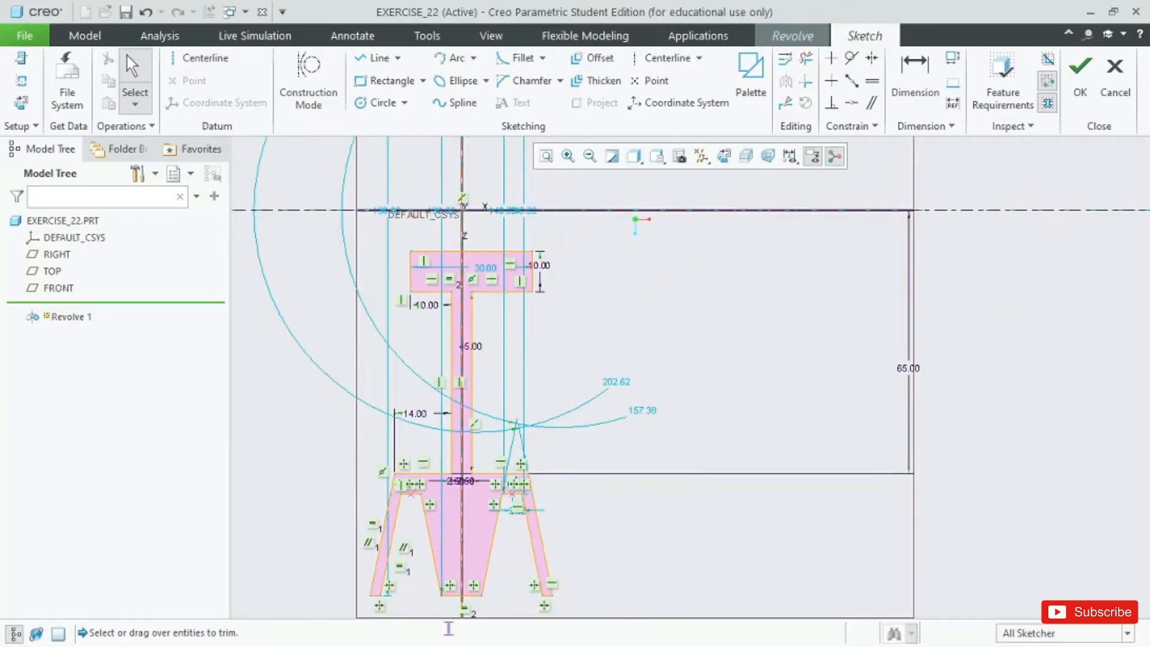
{"action": "scroll", "coordinate": [448, 515], "scroll_direction": "up", "scroll_amount": 4}
{"action": "scroll", "coordinate": [463, 590], "scroll_direction": "down", "scroll_amount": 8}
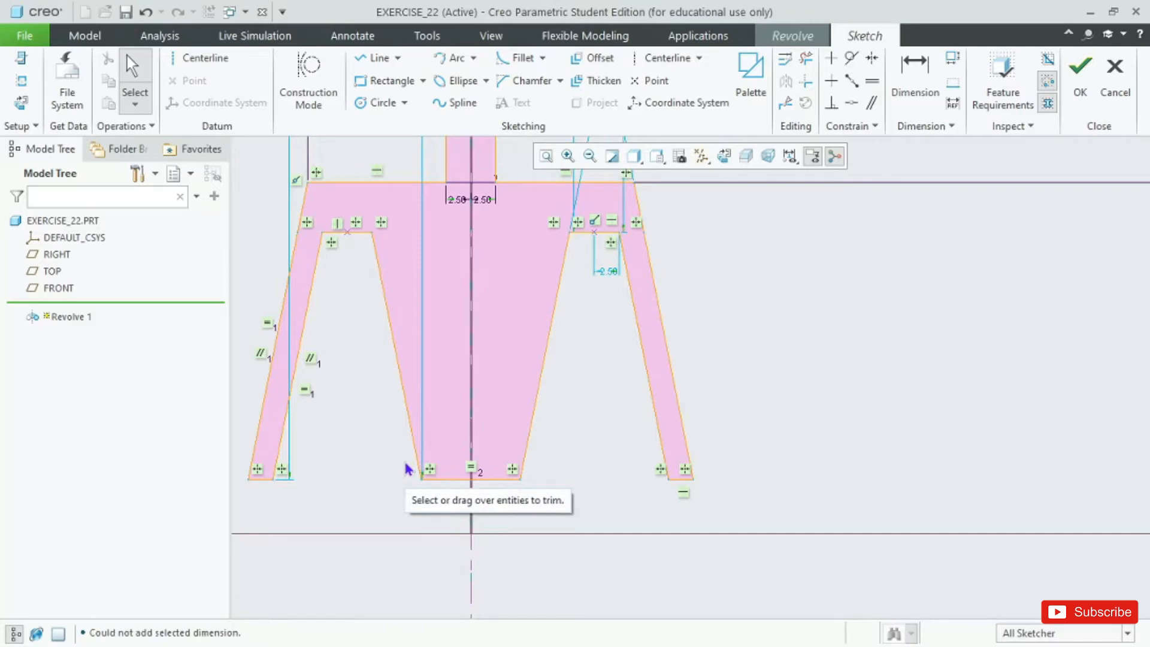
{"action": "scroll", "coordinate": [393, 411], "scroll_direction": "down", "scroll_amount": 1}
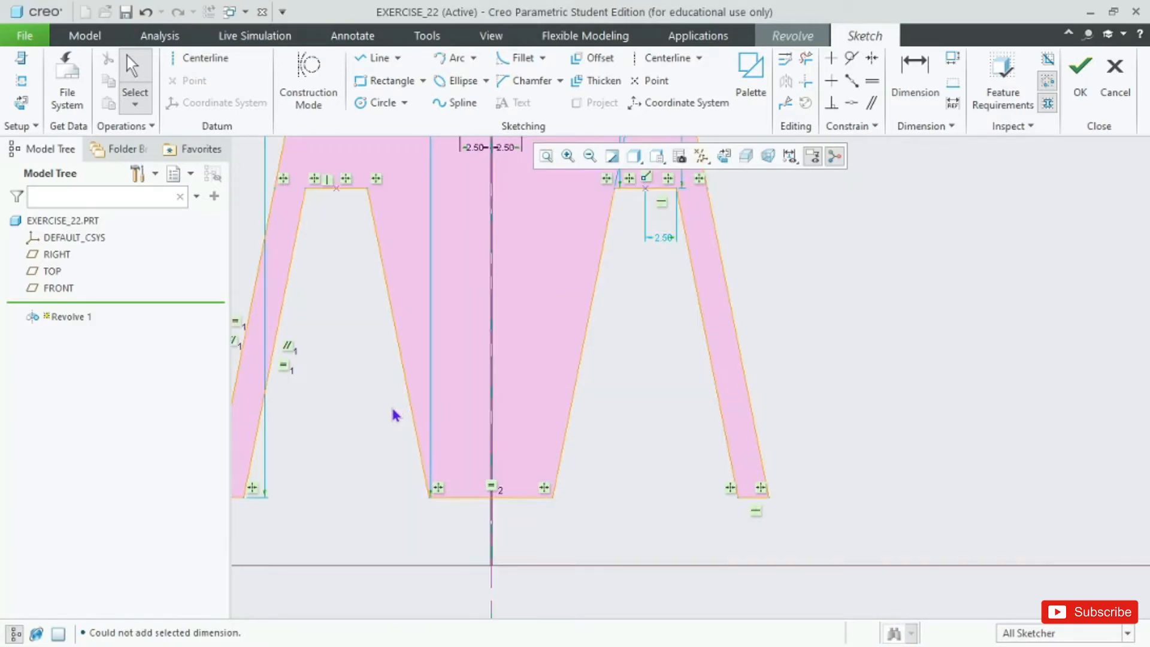
{"action": "key", "text": "alt+Tab"}
{"action": "key", "text": "alt+Tab"}
{"action": "key", "text": "alt+Tab"}
{"action": "key", "text": "alt+Tab"}
{"action": "key", "text": "alt+Tab"}
{"action": "key", "text": "alt+Tab"}
Try to dimension the width of the central rib's lower edge, then undo the conflicting dimension.
{"action": "left_click", "coordinate": [894, 105]}
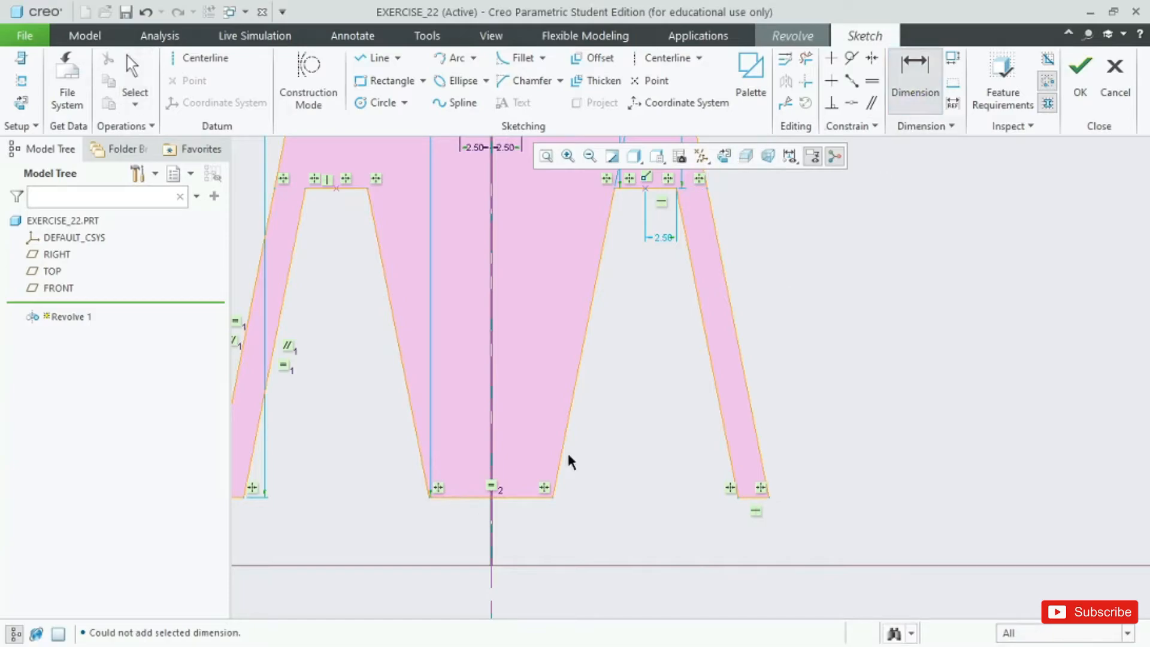
{"action": "left_click", "coordinate": [511, 498]}
{"action": "middle_click", "coordinate": [485, 532]}
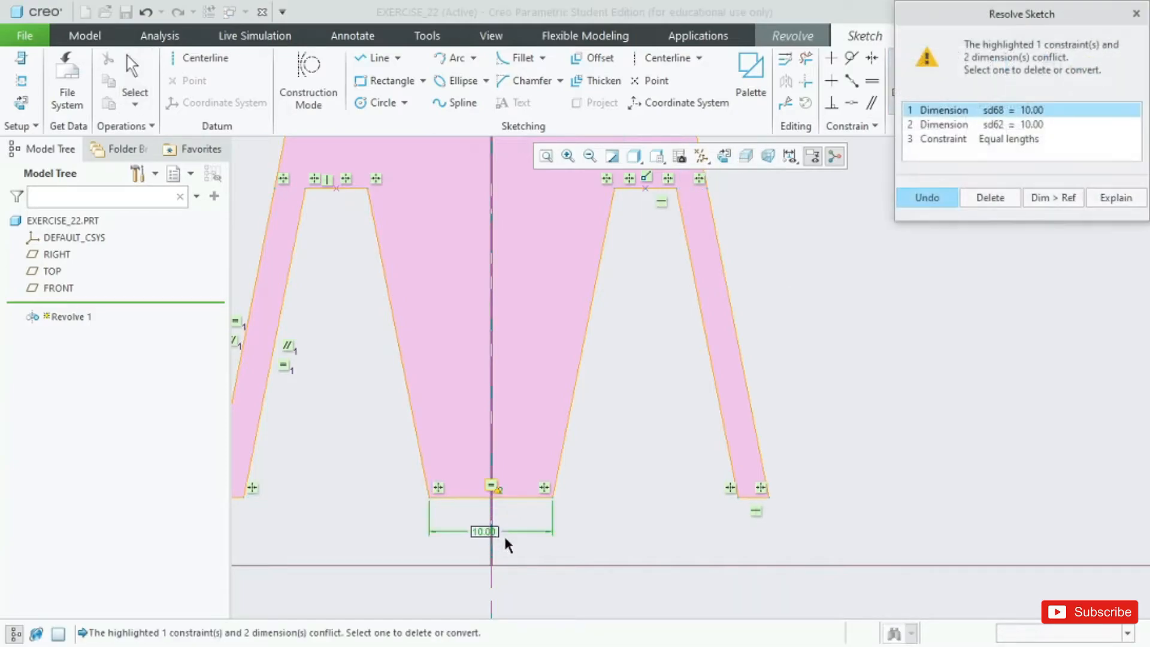
{"action": "left_click", "coordinate": [1023, 125]}
{"action": "left_click", "coordinate": [1018, 140]}
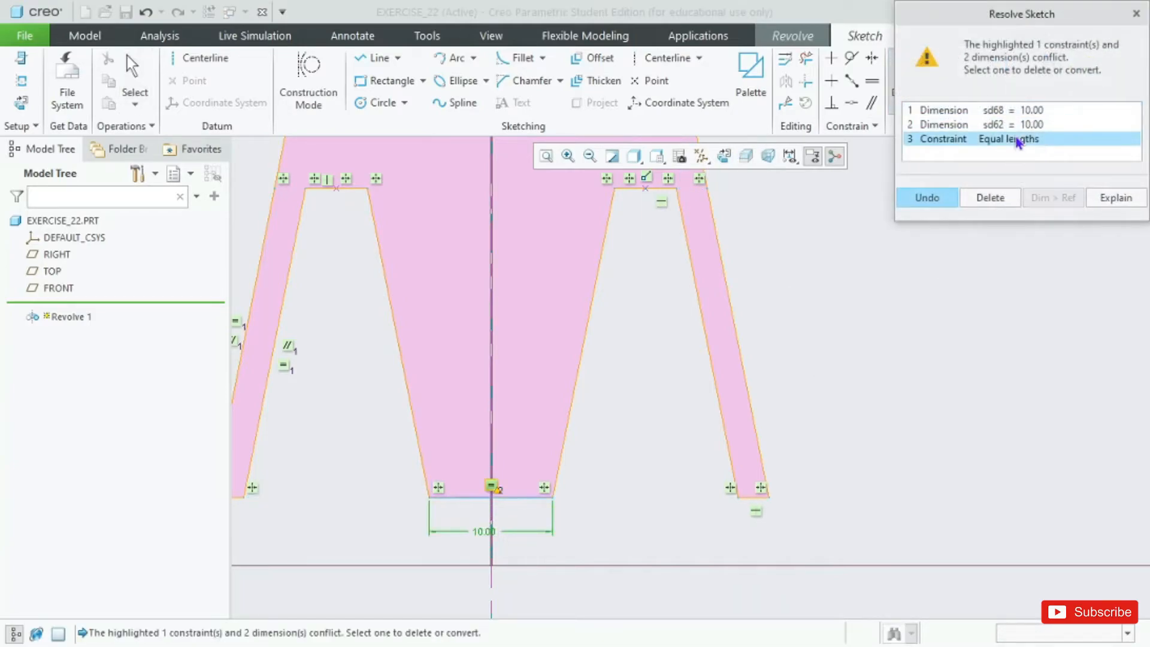
{"action": "left_click", "coordinate": [948, 202]}
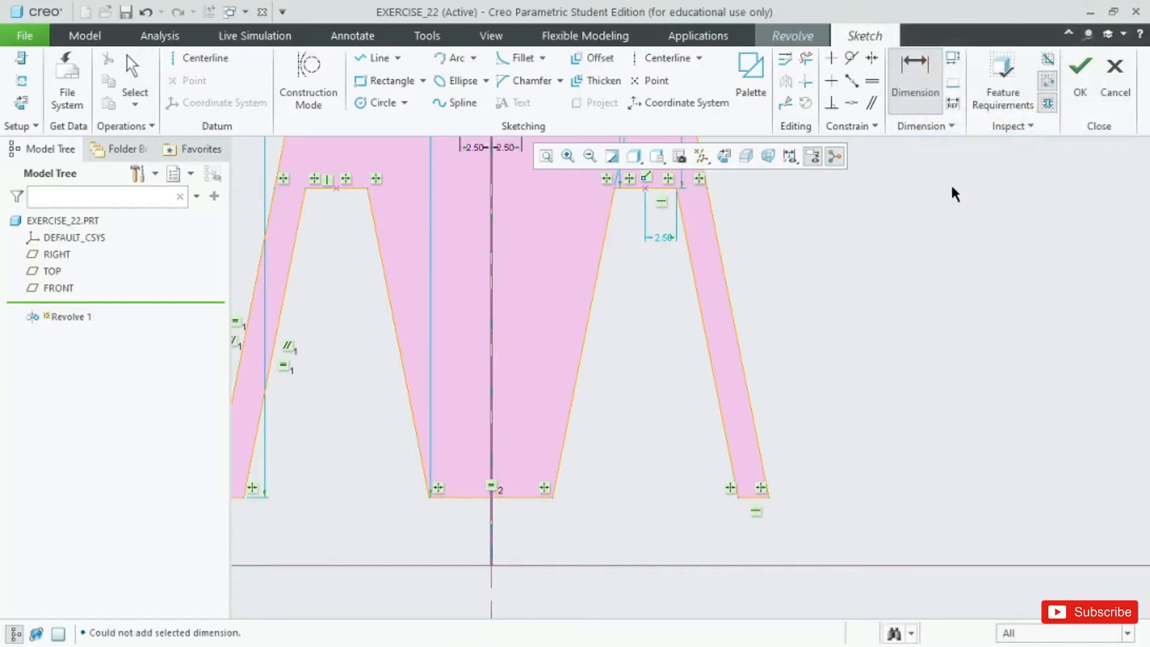
Dimension the central rib's lower edge as 5, deleting the conflicting equal-lengths constraint.
{"action": "left_click", "coordinate": [515, 497]}
{"action": "middle_click", "coordinate": [515, 501]}
{"action": "left_click", "coordinate": [986, 144]}
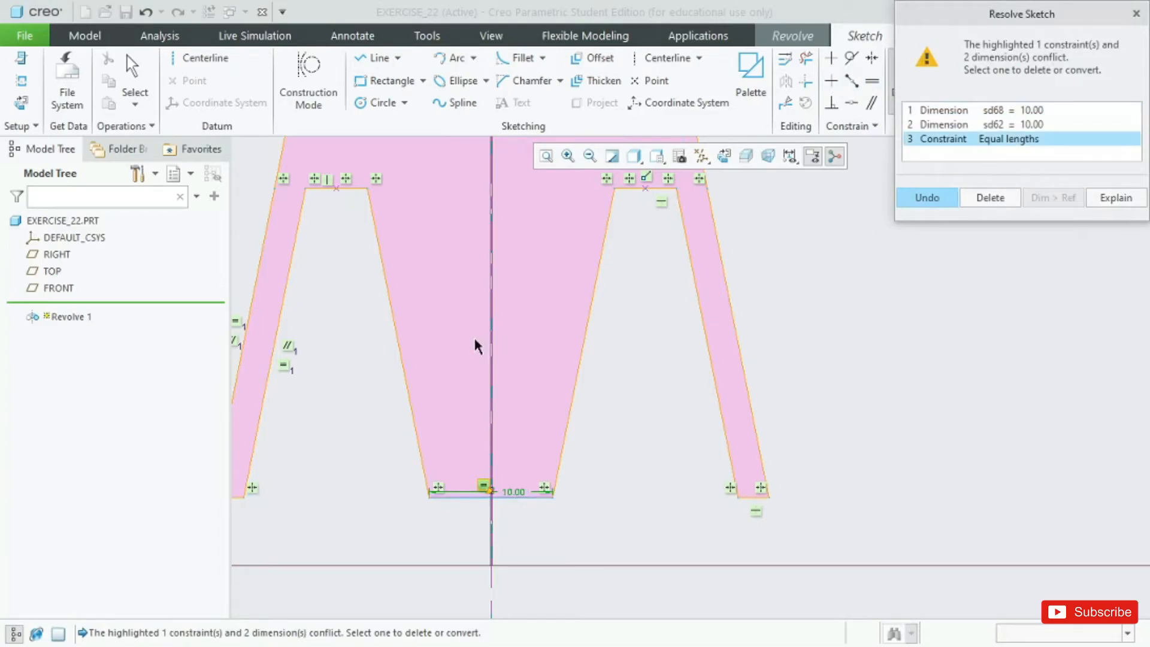
{"action": "scroll", "coordinate": [477, 344], "scroll_direction": "up", "scroll_amount": 3}
{"action": "scroll", "coordinate": [314, 468], "scroll_direction": "down", "scroll_amount": 2}
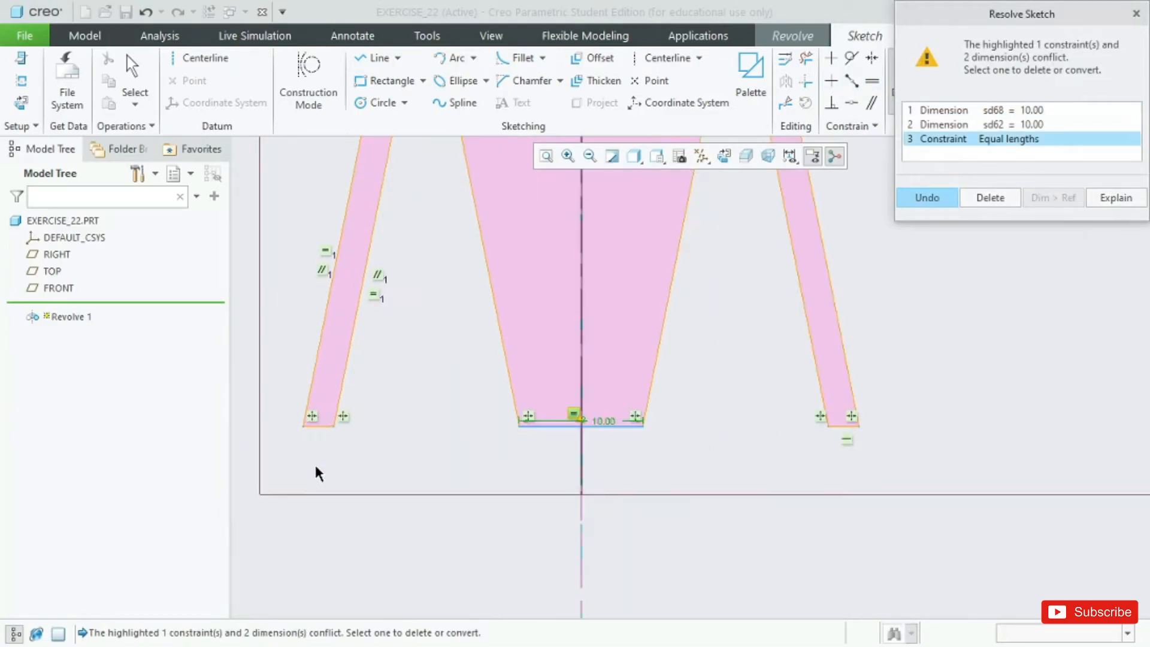
{"action": "left_click", "coordinate": [990, 198]}
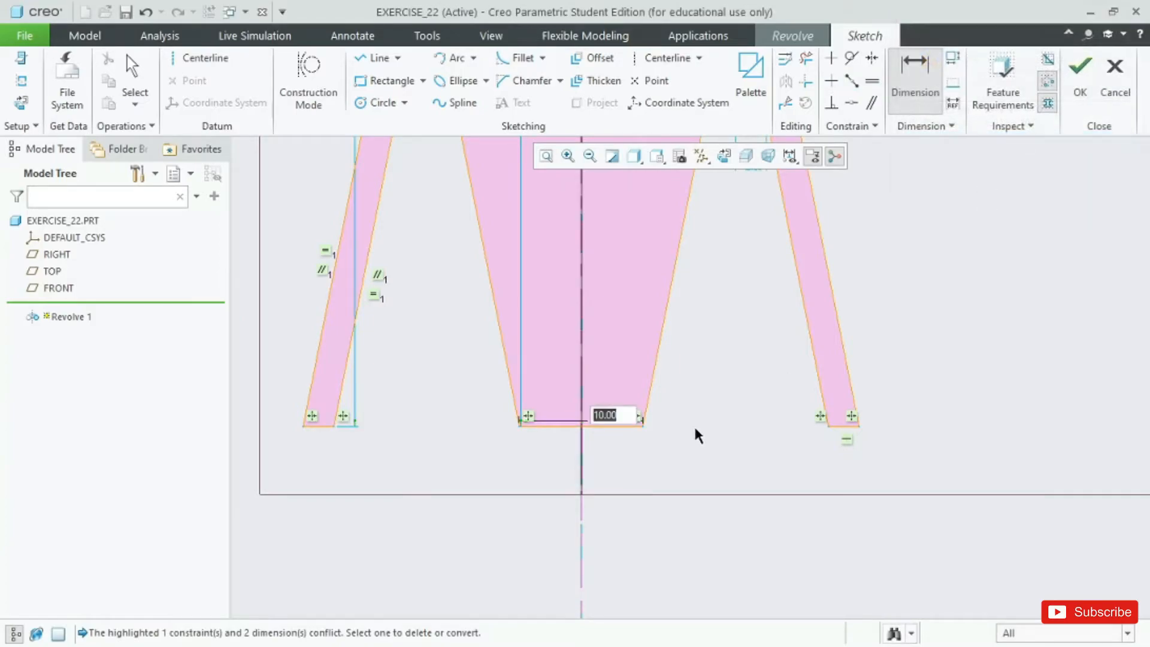
{"action": "type", "text": "5"}
{"action": "key", "text": "Return"}
Dimension the width of the left groove's floor edge and try to set it to 5.
{"action": "scroll", "coordinate": [523, 318], "scroll_direction": "up", "scroll_amount": 3}
{"action": "scroll", "coordinate": [522, 286], "scroll_direction": "down", "scroll_amount": 2}
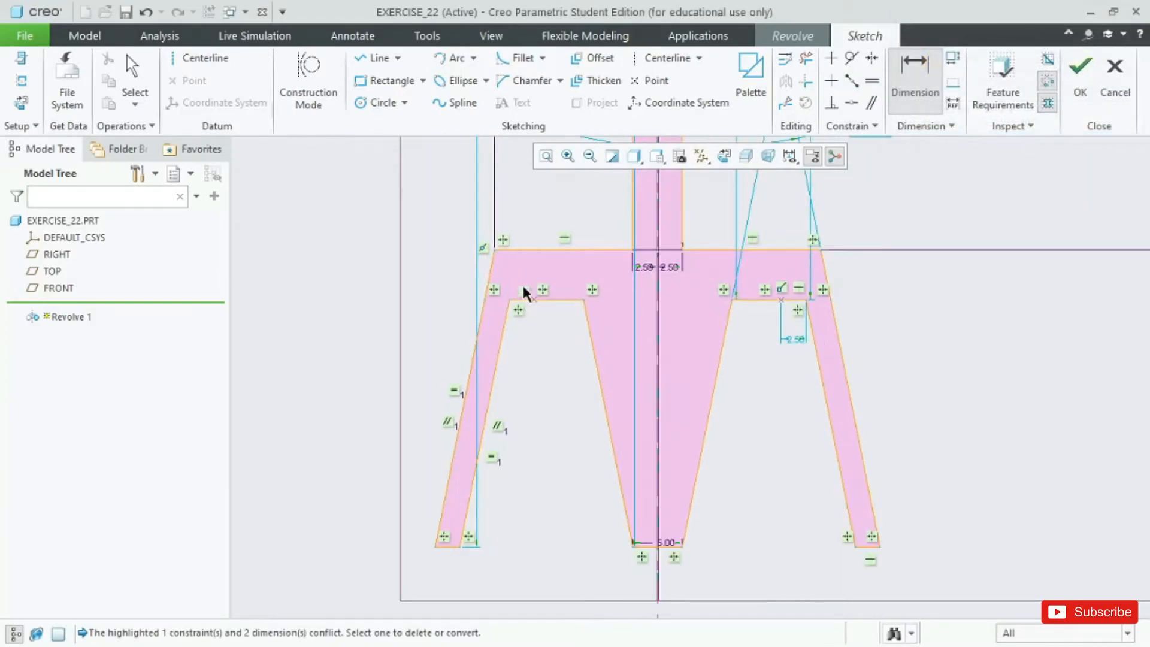
{"action": "scroll", "coordinate": [530, 292], "scroll_direction": "down", "scroll_amount": 1}
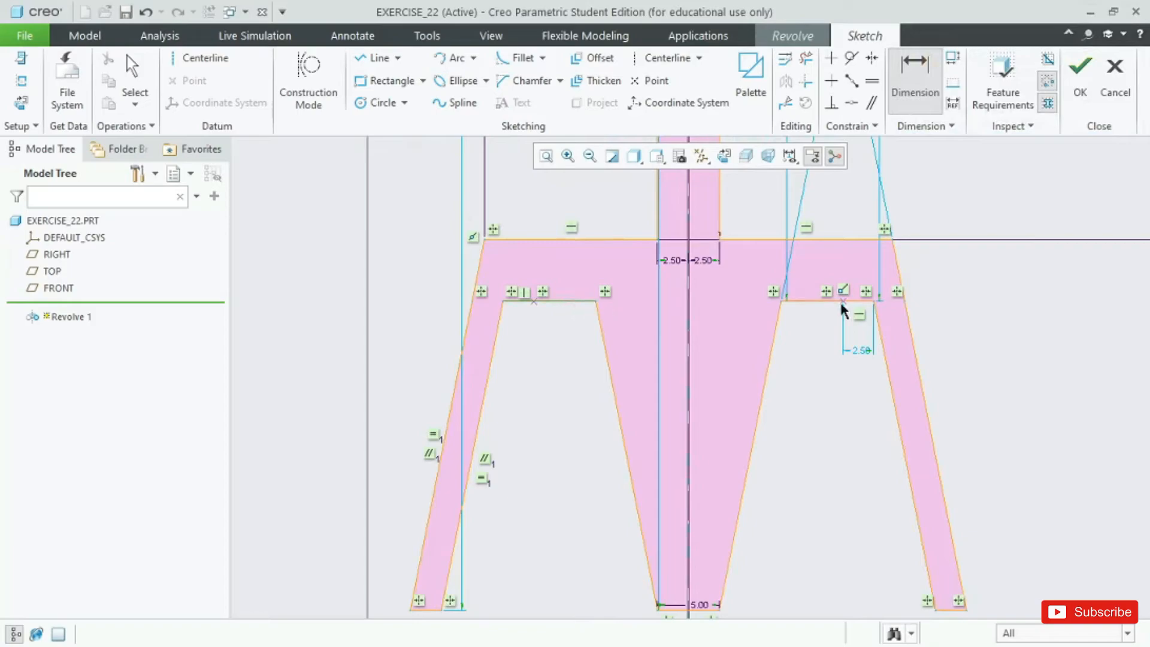
{"action": "middle_click", "coordinate": [542, 278]}
{"action": "type", "text": "5"}
{"action": "key", "text": "Return"}
{"action": "scroll", "coordinate": [582, 306], "scroll_direction": "down", "scroll_amount": 3}
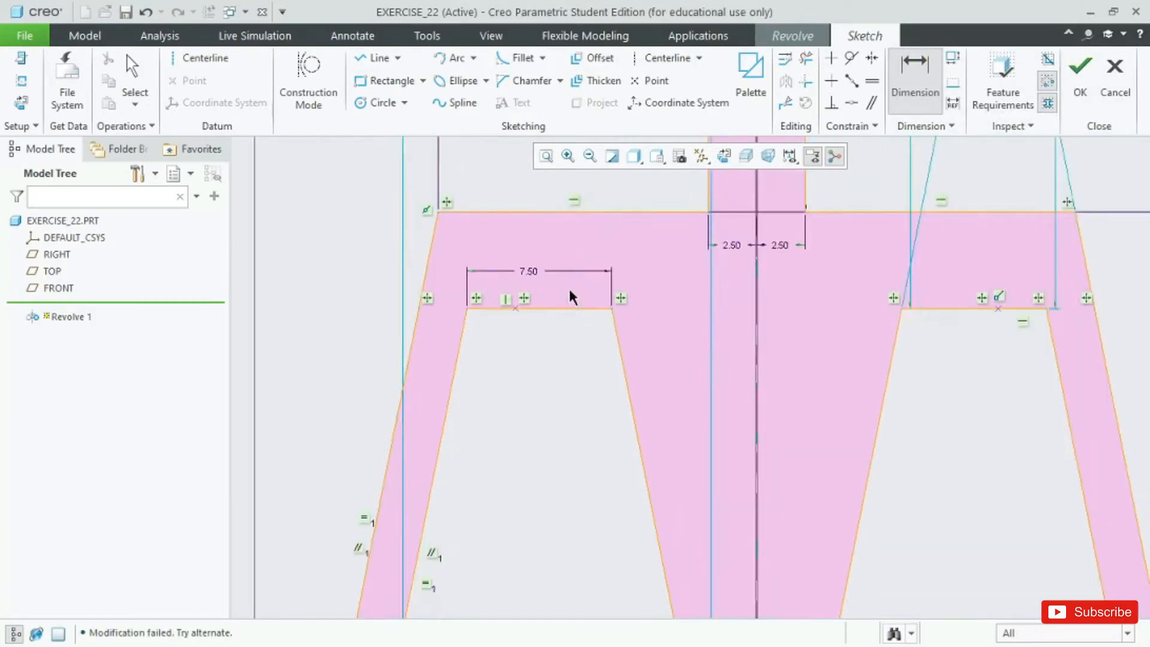
Narrow the left groove's floor edge, constrain it horizontal and set its width to 5.
{"action": "middle_click", "coordinate": [580, 307]}
{"action": "left_click_drag", "start_coordinate": [622, 315], "coordinate": [587, 313]}
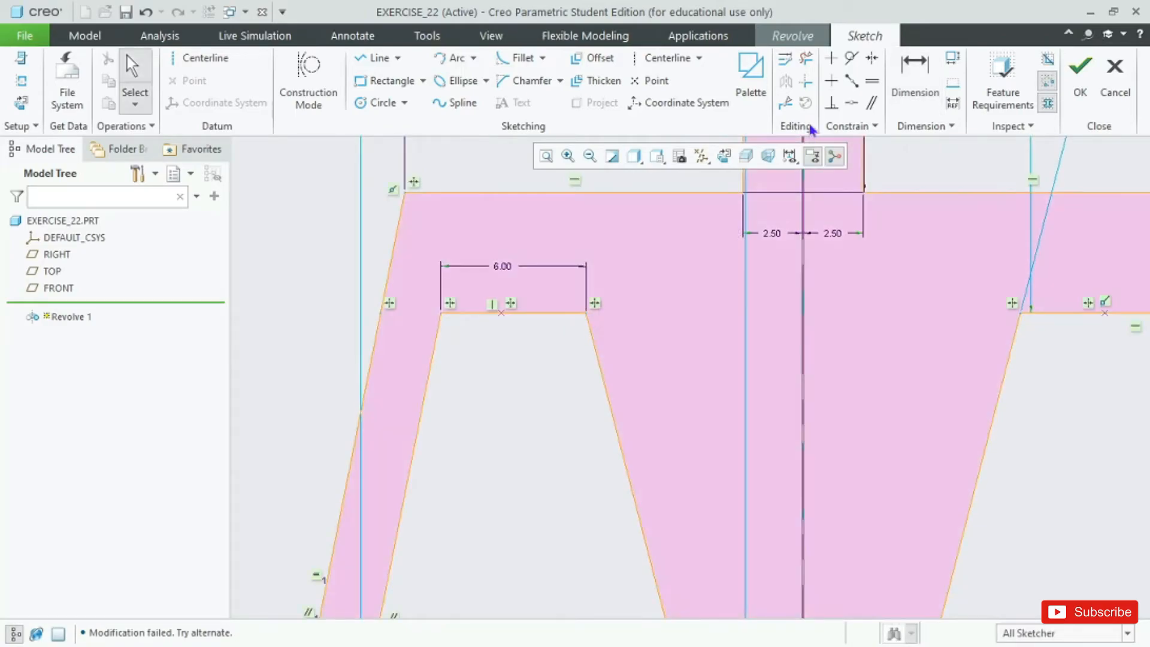
{"action": "left_click", "coordinate": [831, 80]}
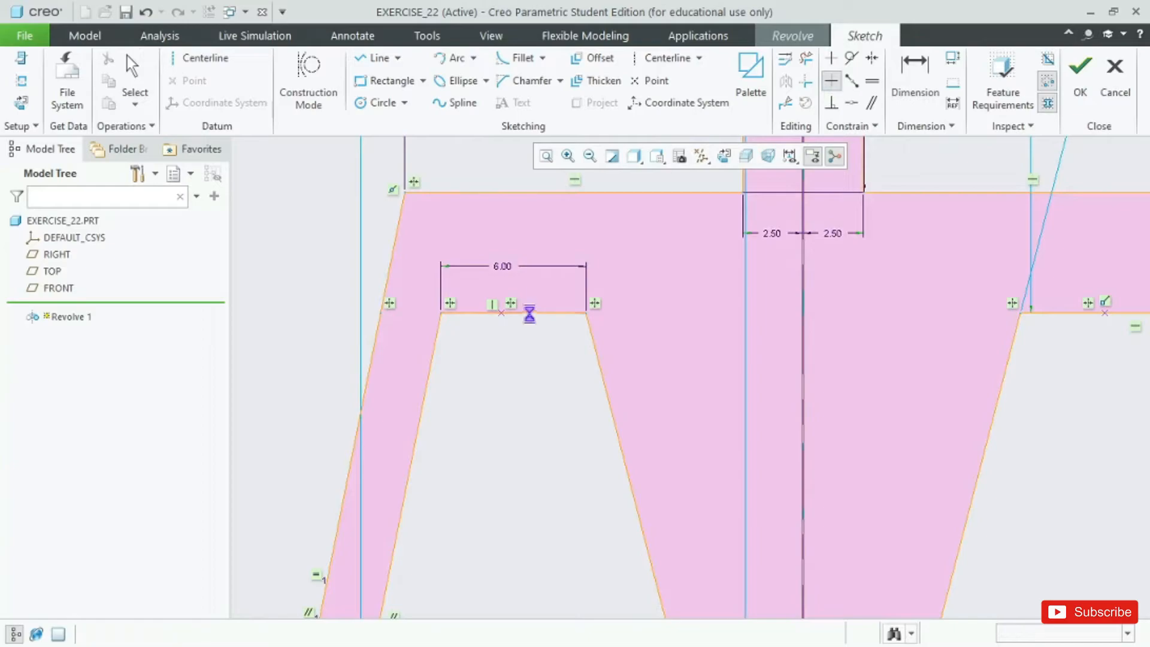
{"action": "middle_click", "coordinate": [532, 297]}
{"action": "double_click", "coordinate": [502, 267]}
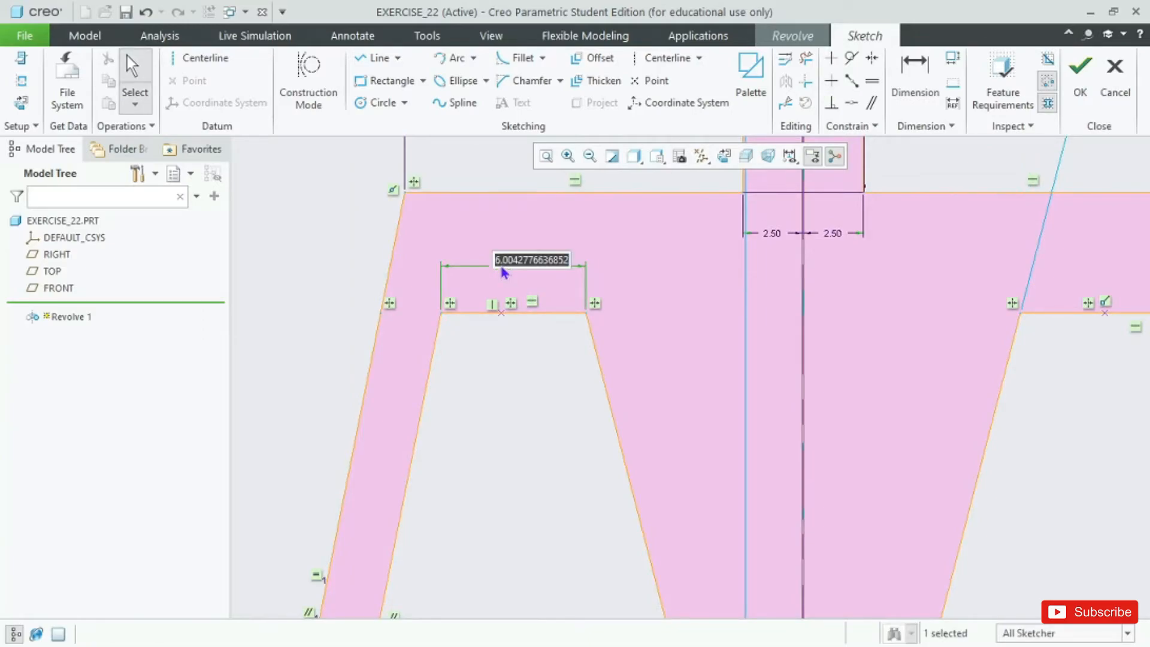
{"action": "type", "text": "5"}
{"action": "key", "text": "Return"}
{"action": "scroll", "coordinate": [480, 303], "scroll_direction": "up", "scroll_amount": 4}
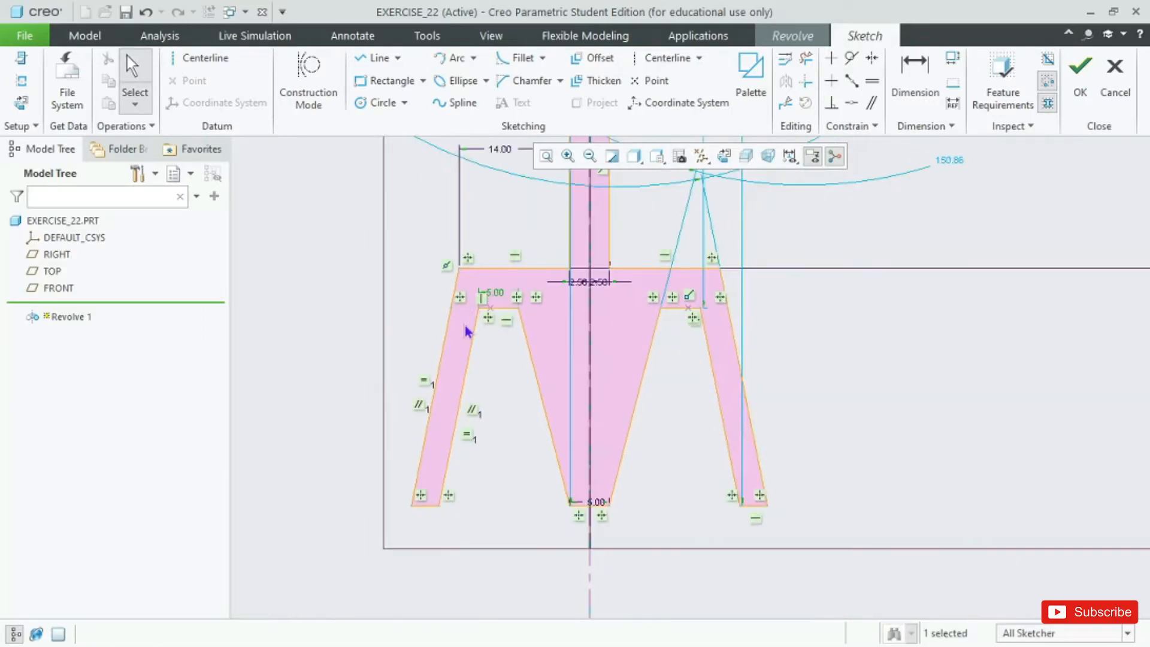
Try to dimension the width of the right groove's floor edge.
{"action": "scroll", "coordinate": [468, 332], "scroll_direction": "down", "scroll_amount": 2}
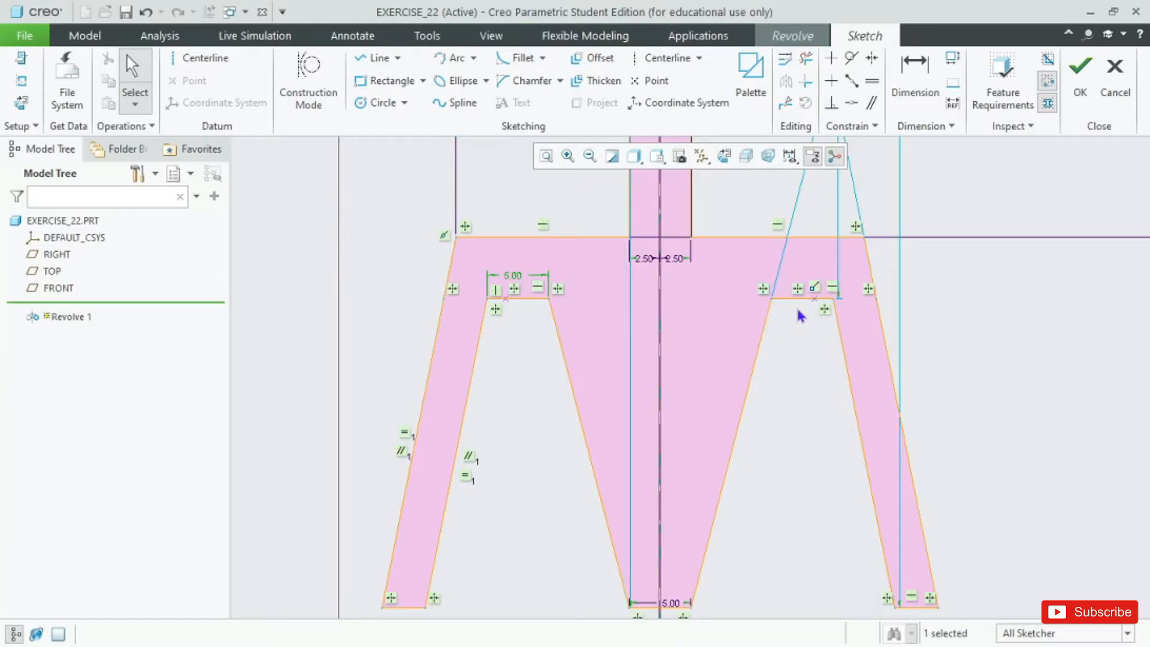
{"action": "left_click", "coordinate": [918, 101]}
{"action": "left_click", "coordinate": [806, 298]}
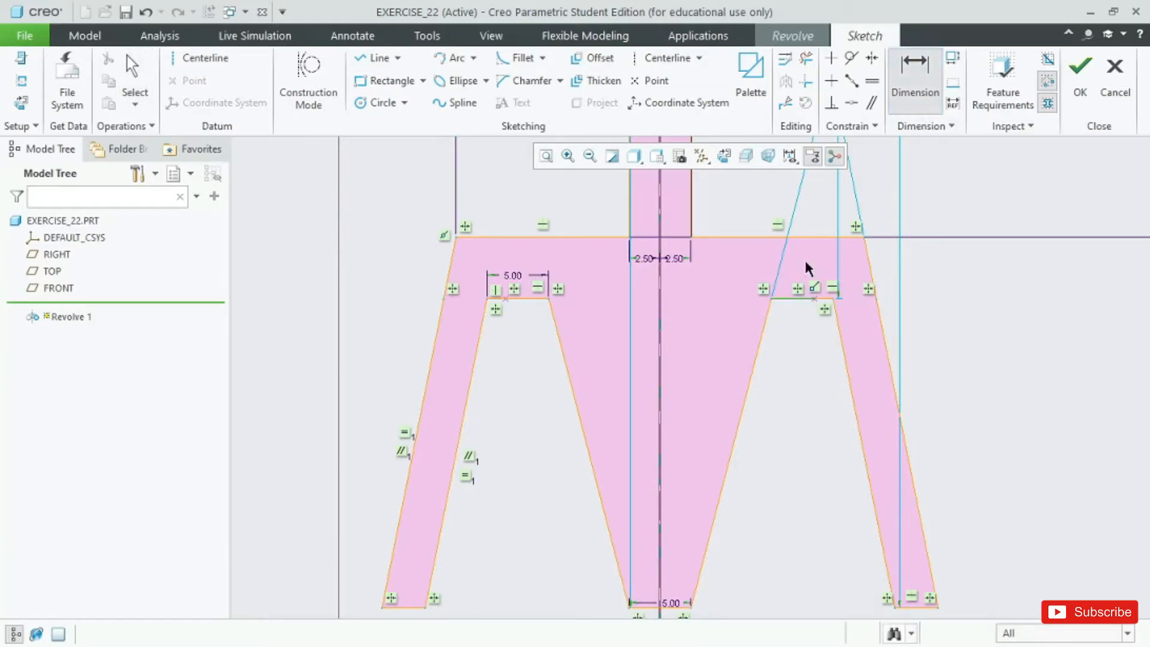
{"action": "middle_click", "coordinate": [812, 274]}
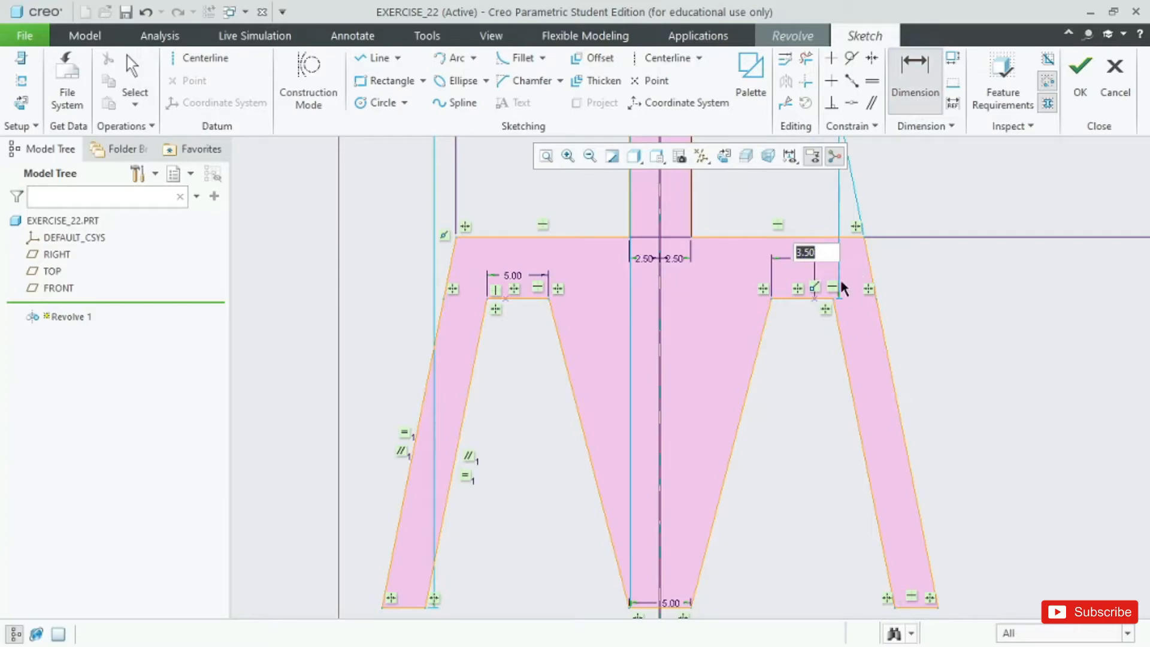
{"action": "scroll", "coordinate": [841, 283], "scroll_direction": "down", "scroll_amount": 5}
{"action": "middle_click", "coordinate": [814, 315]}
{"action": "middle_click", "coordinate": [786, 337]}
Delete both collinear line segments that form the right groove's floor.
{"action": "scroll", "coordinate": [771, 337], "scroll_direction": "down", "scroll_amount": 6}
{"action": "scroll", "coordinate": [748, 339], "scroll_direction": "down", "scroll_amount": 3}
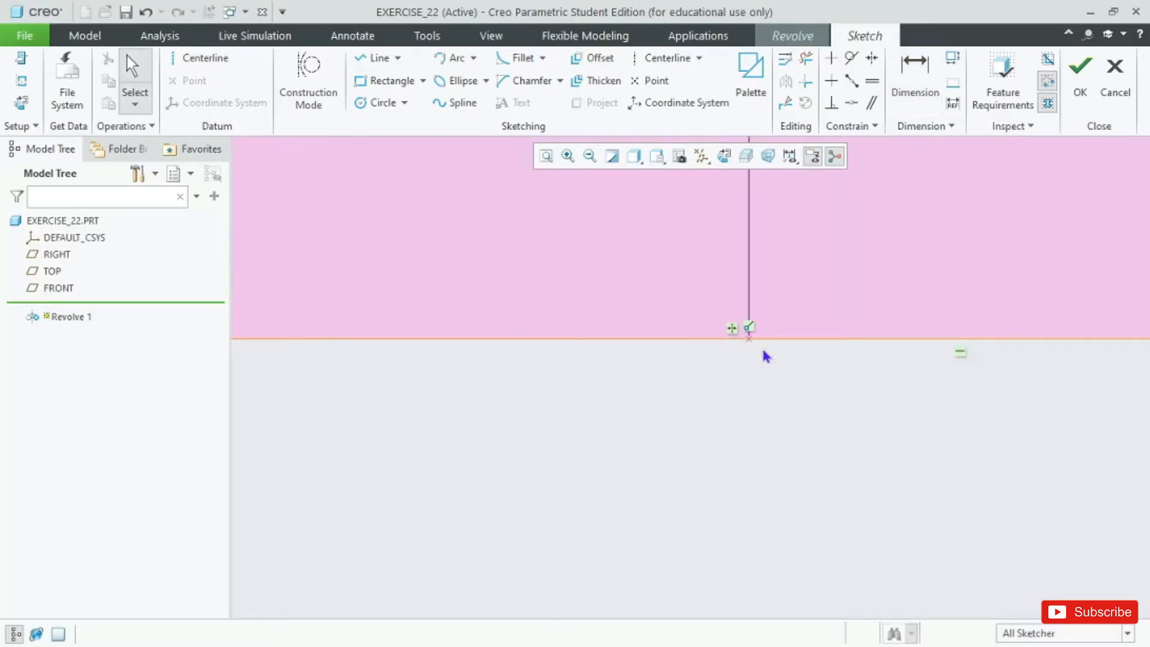
{"action": "left_click", "coordinate": [748, 335]}
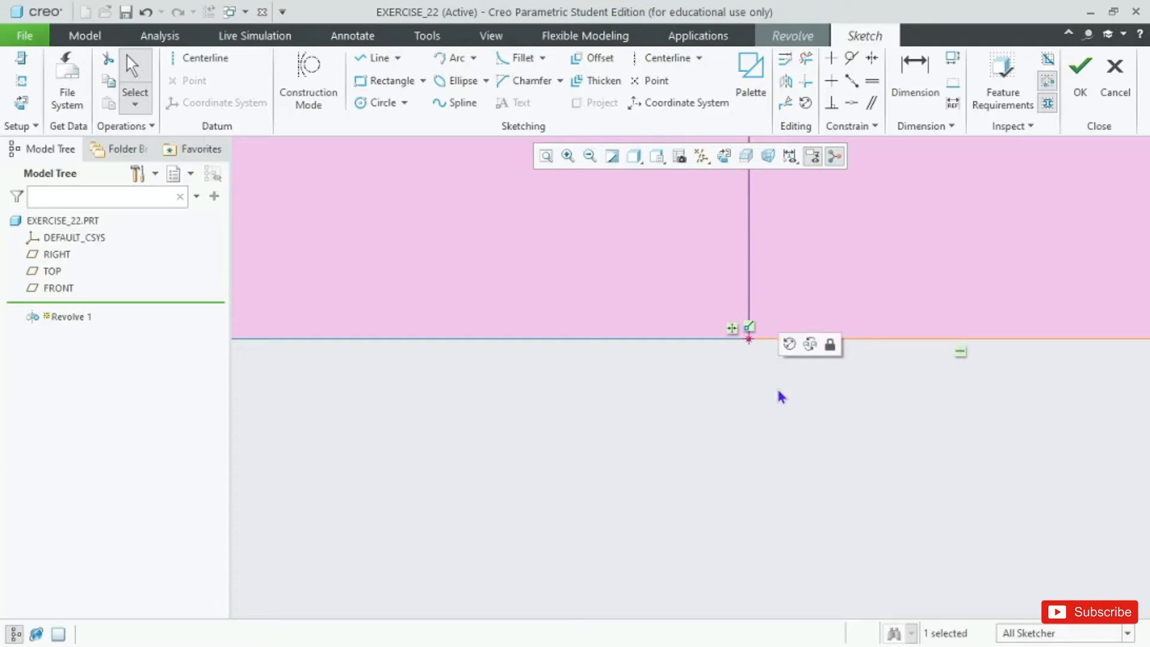
{"action": "key", "text": "Delete"}
{"action": "scroll", "coordinate": [781, 395], "scroll_direction": "up", "scroll_amount": 3}
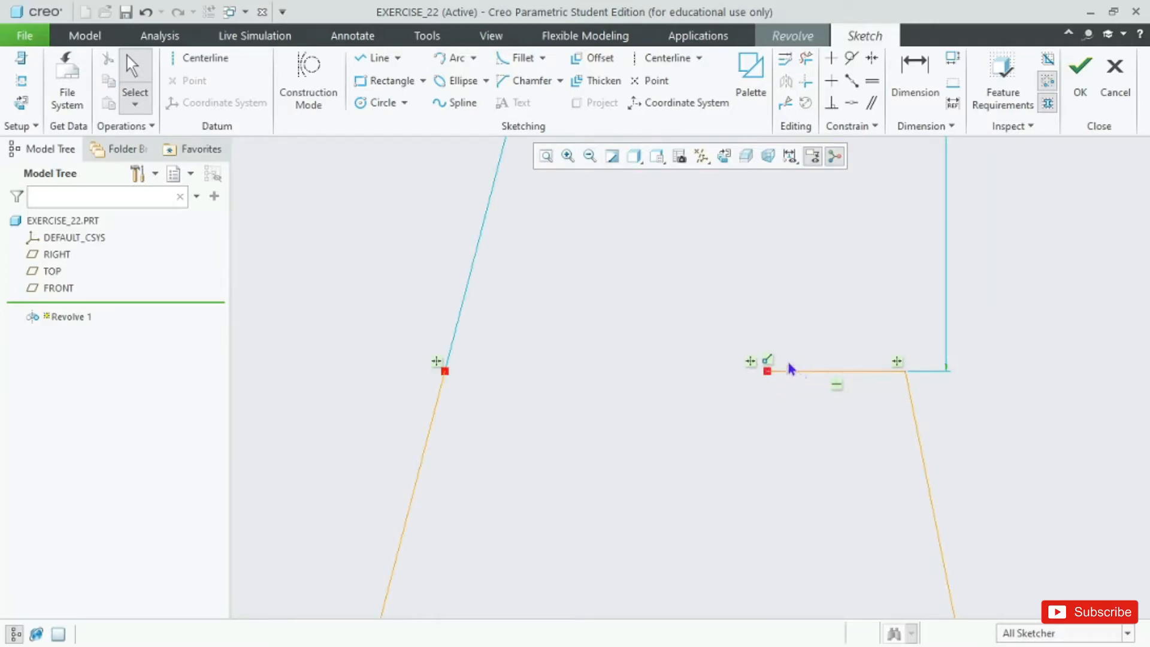
{"action": "left_click", "coordinate": [797, 370]}
{"action": "key", "text": "Delete"}
Close the right groove's floor with a single line between its two upper corners and delete the leftover point.
{"action": "key", "text": "l"}
{"action": "left_click", "coordinate": [445, 371]}
{"action": "left_click", "coordinate": [905, 371]}
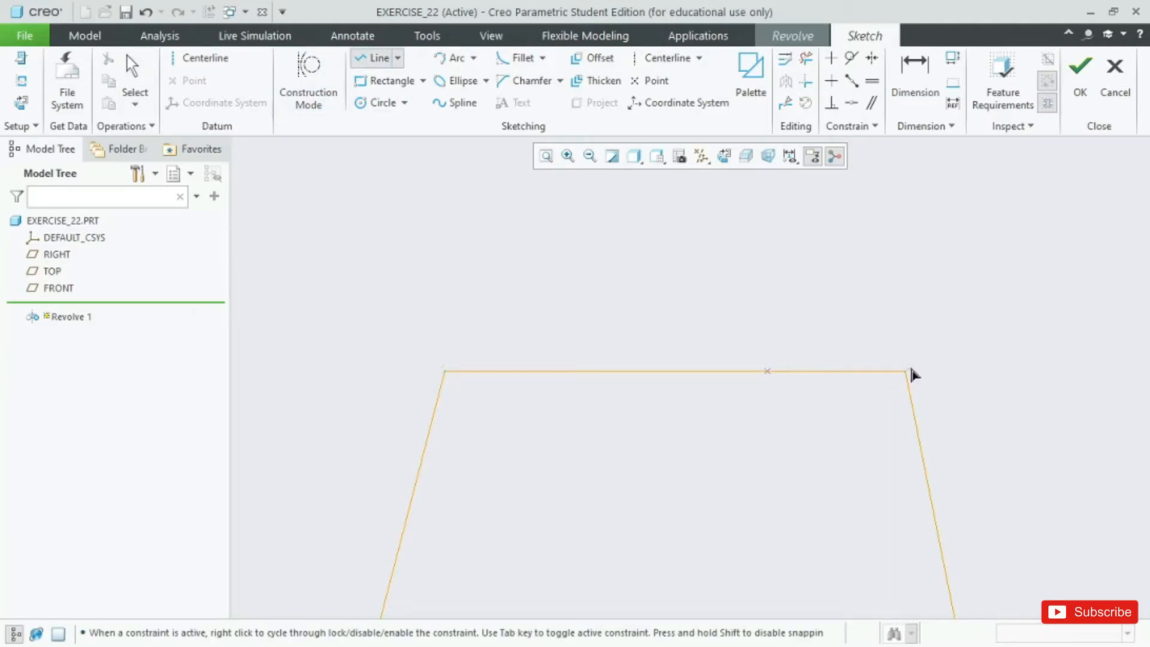
{"action": "middle_click", "coordinate": [865, 330]}
{"action": "scroll", "coordinate": [732, 467], "scroll_direction": "down", "scroll_amount": 5}
{"action": "scroll", "coordinate": [733, 468], "scroll_direction": "down", "scroll_amount": 5}
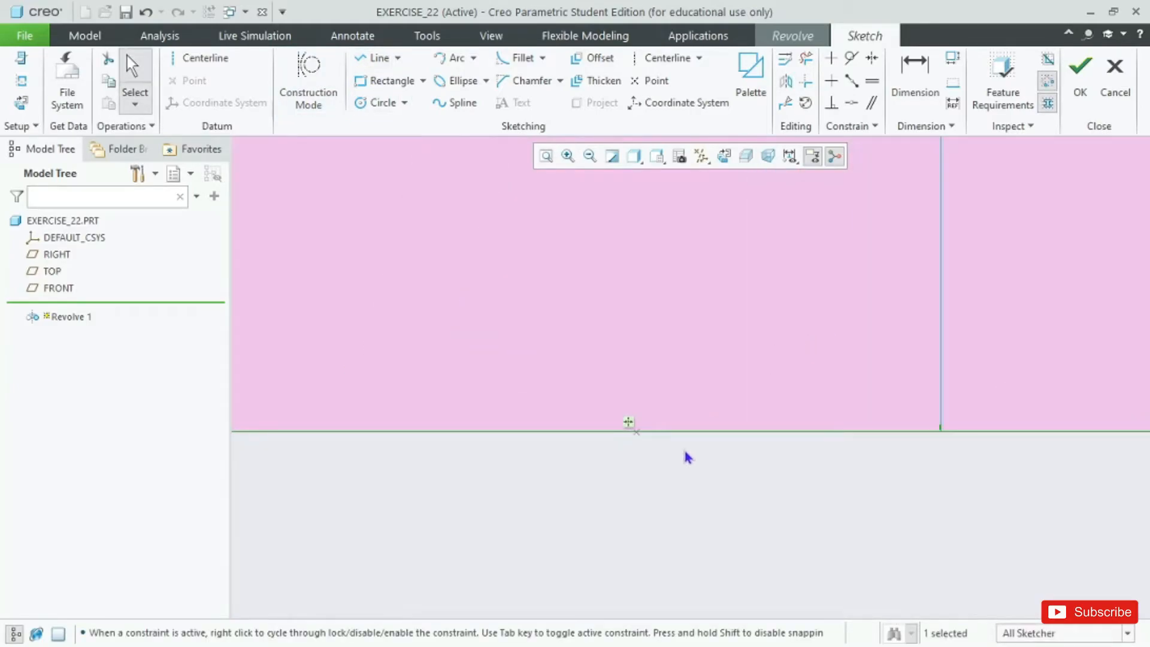
{"action": "left_click", "coordinate": [639, 431]}
{"action": "key", "text": "Delete"}
Try to dimension the redrawn floor line of the right groove, then cancel the conflicting dimension.
{"action": "scroll", "coordinate": [669, 442], "scroll_direction": "up", "scroll_amount": 4}
{"action": "scroll", "coordinate": [671, 446], "scroll_direction": "up", "scroll_amount": 4}
{"action": "key", "text": "d"}
{"action": "left_click", "coordinate": [652, 393]}
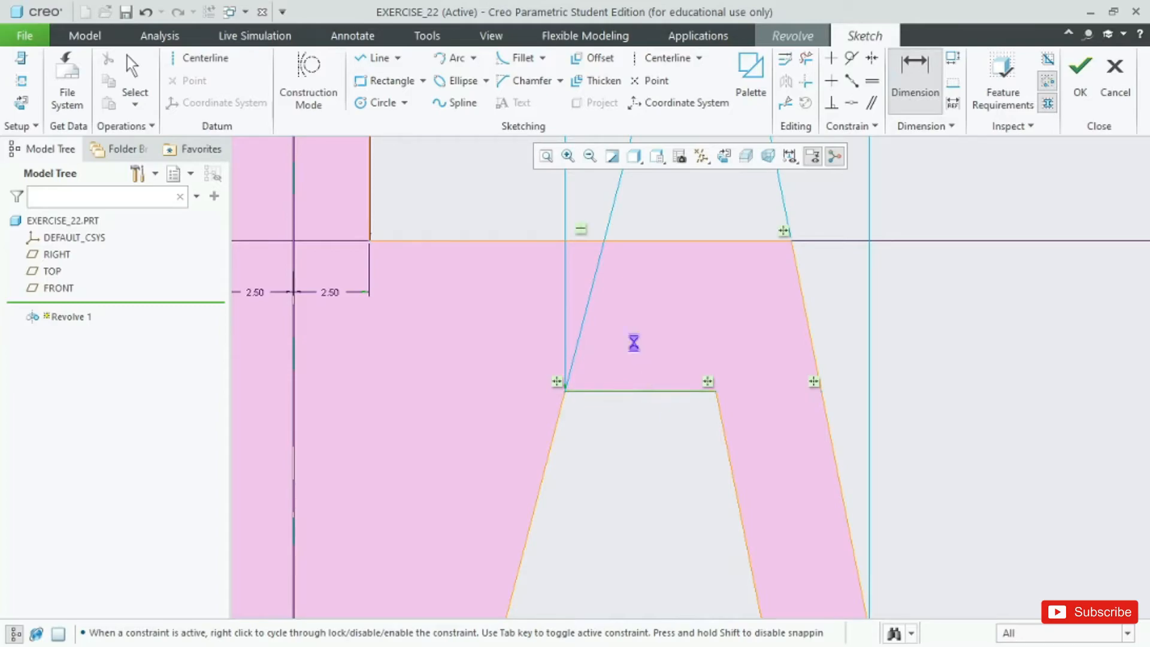
{"action": "middle_click", "coordinate": [637, 348]}
{"action": "left_click", "coordinate": [1137, 13]}
Dimension the lower edge of the rim's right outer leg as 5.
{"action": "scroll", "coordinate": [511, 275], "scroll_direction": "up", "scroll_amount": 3}
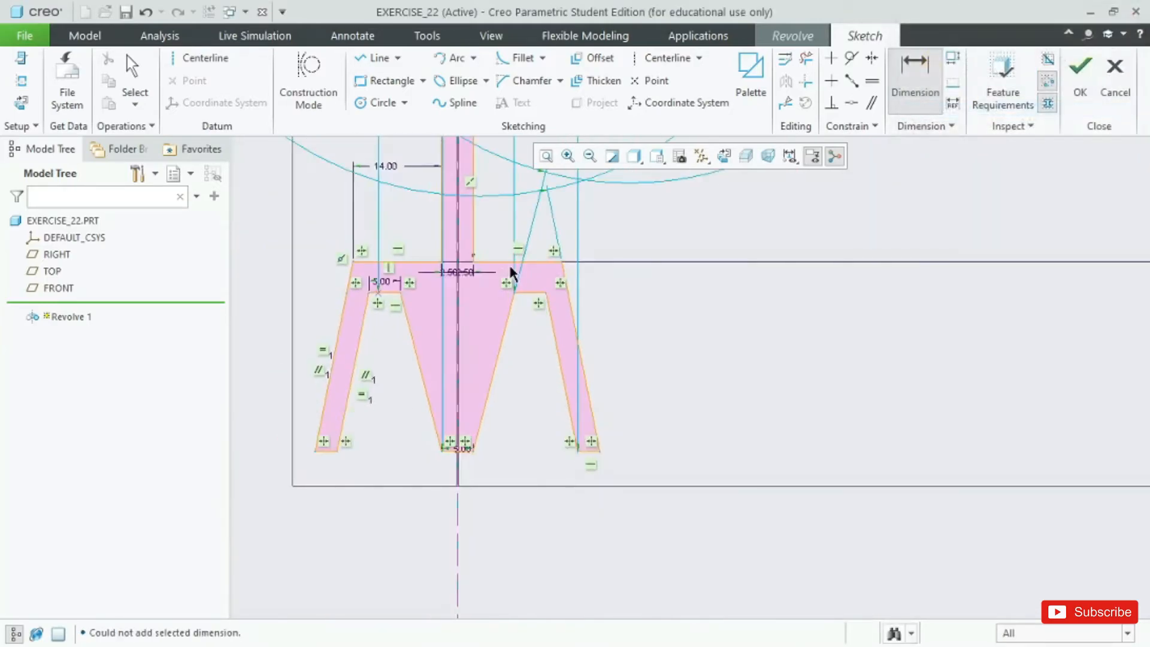
{"action": "scroll", "coordinate": [546, 405], "scroll_direction": "down", "scroll_amount": 5}
{"action": "middle_click", "coordinate": [619, 358]}
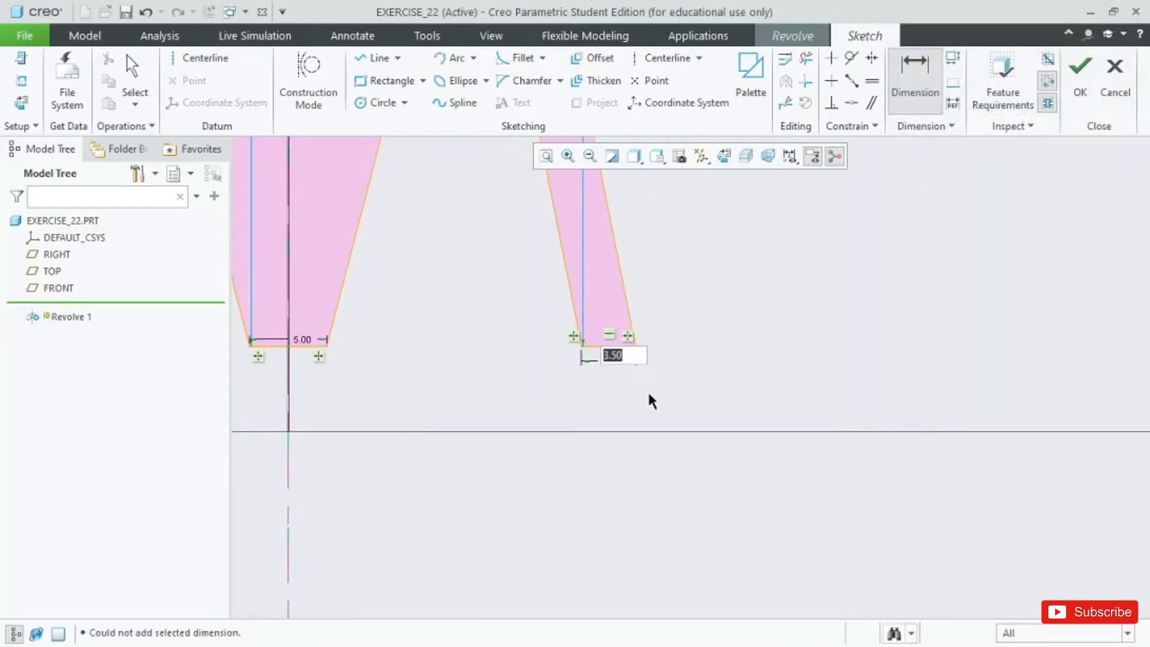
{"action": "type", "text": "5"}
{"action": "key", "text": "Return"}
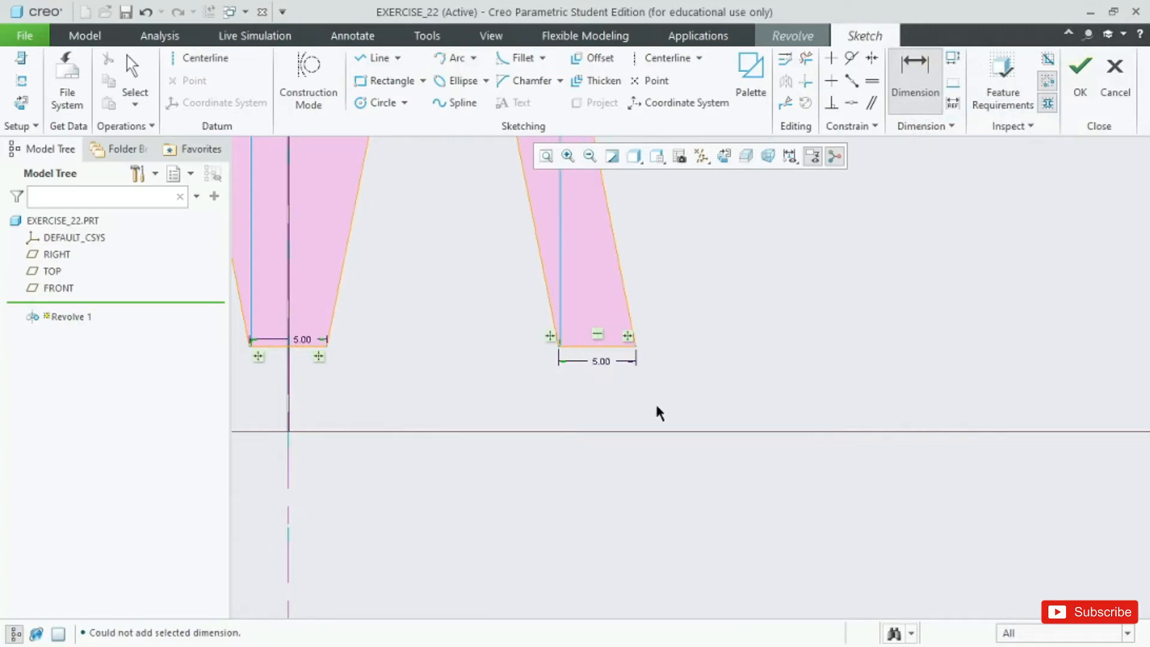
Try to dimension the lower edge of the rim's left outer leg, then cancel the conflicting dimension.
{"action": "scroll", "coordinate": [659, 407], "scroll_direction": "up", "scroll_amount": 3}
{"action": "scroll", "coordinate": [543, 410], "scroll_direction": "down", "scroll_amount": 4}
{"action": "left_click", "coordinate": [539, 354]}
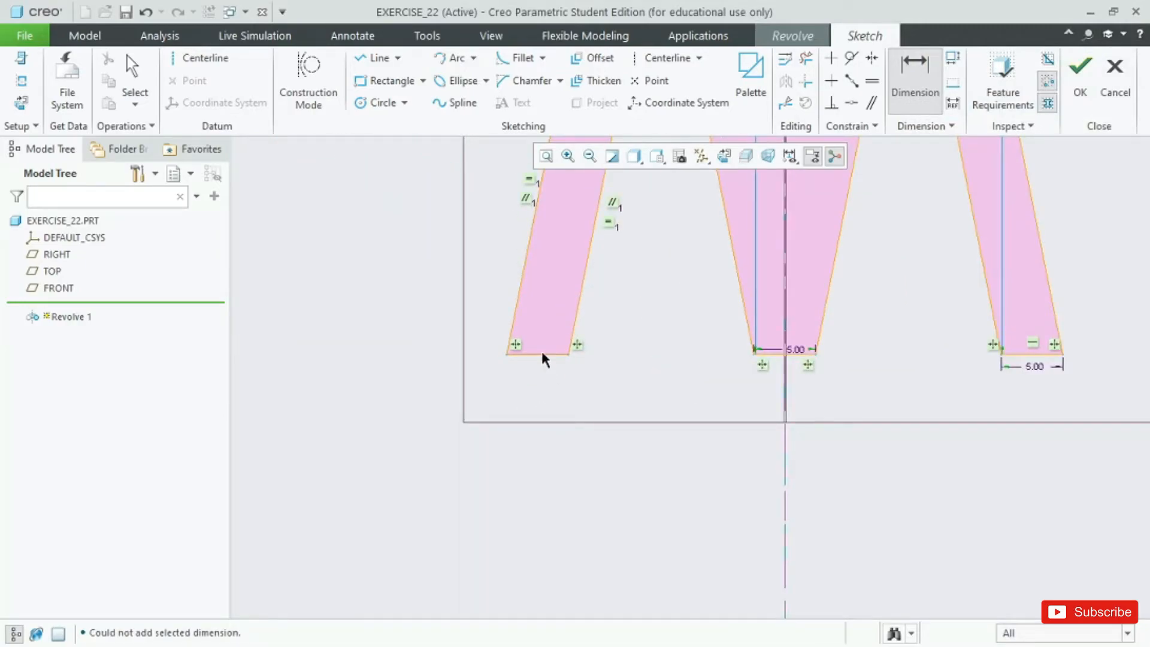
{"action": "middle_click", "coordinate": [545, 389]}
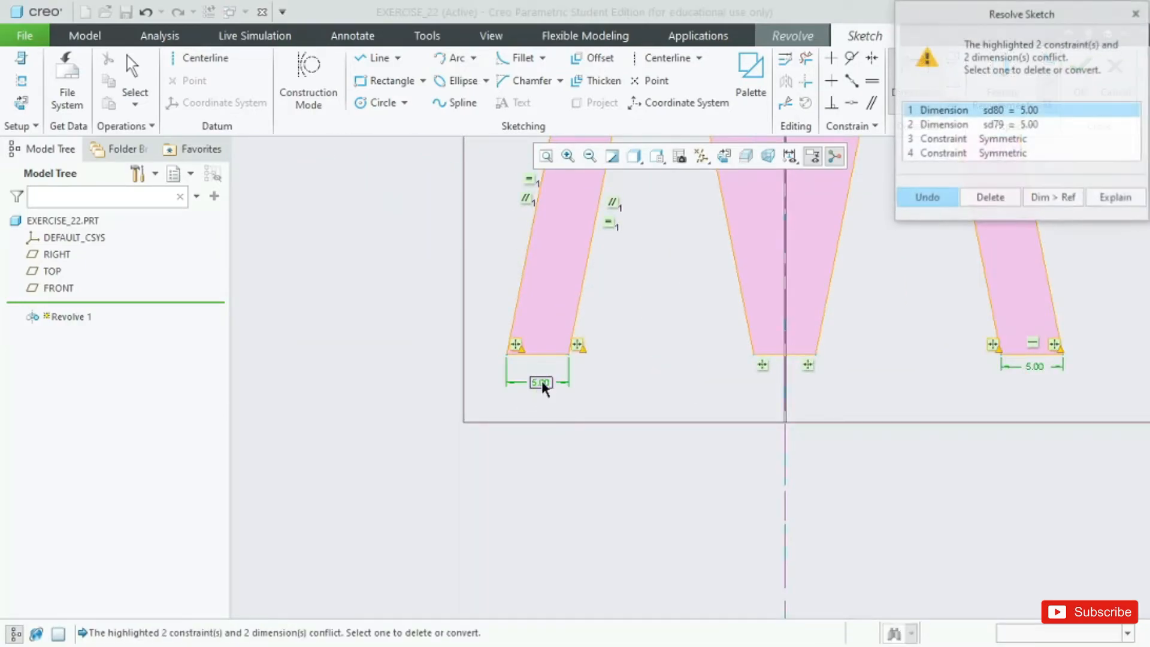
{"action": "left_click", "coordinate": [1132, 14]}
Check the completed pulley profile and accept the sketch to preview its 360° revolve.
{"action": "scroll", "coordinate": [796, 403], "scroll_direction": "up", "scroll_amount": 3}
{"action": "scroll", "coordinate": [832, 312], "scroll_direction": "down", "scroll_amount": 3}
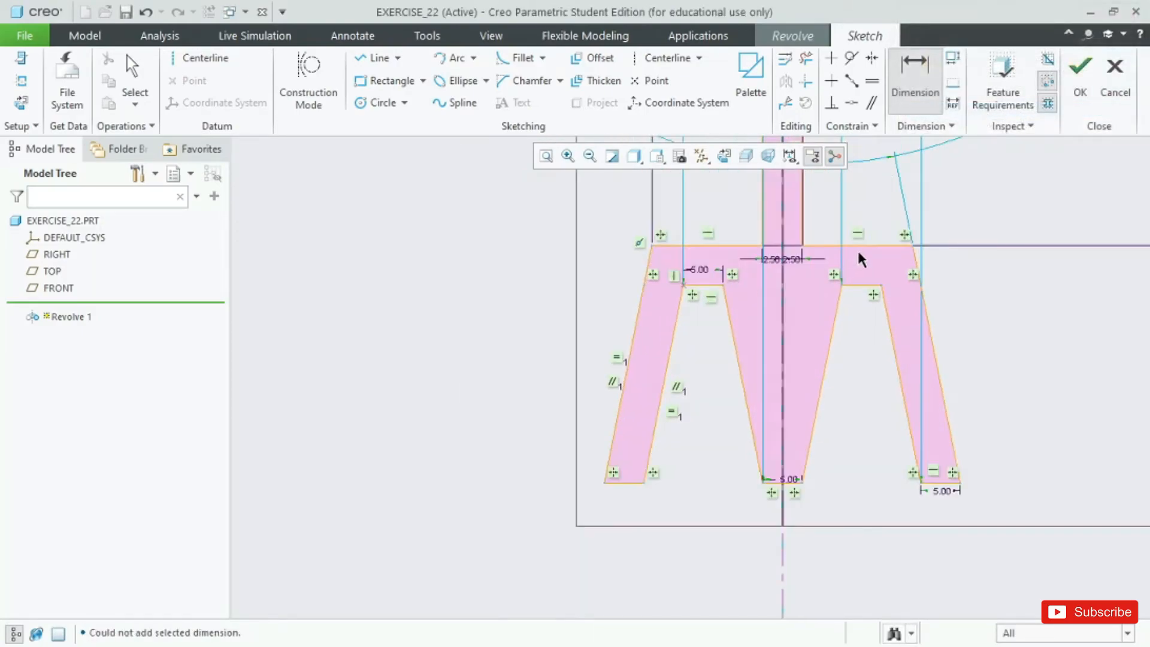
{"action": "scroll", "coordinate": [862, 259], "scroll_direction": "down", "scroll_amount": 1}
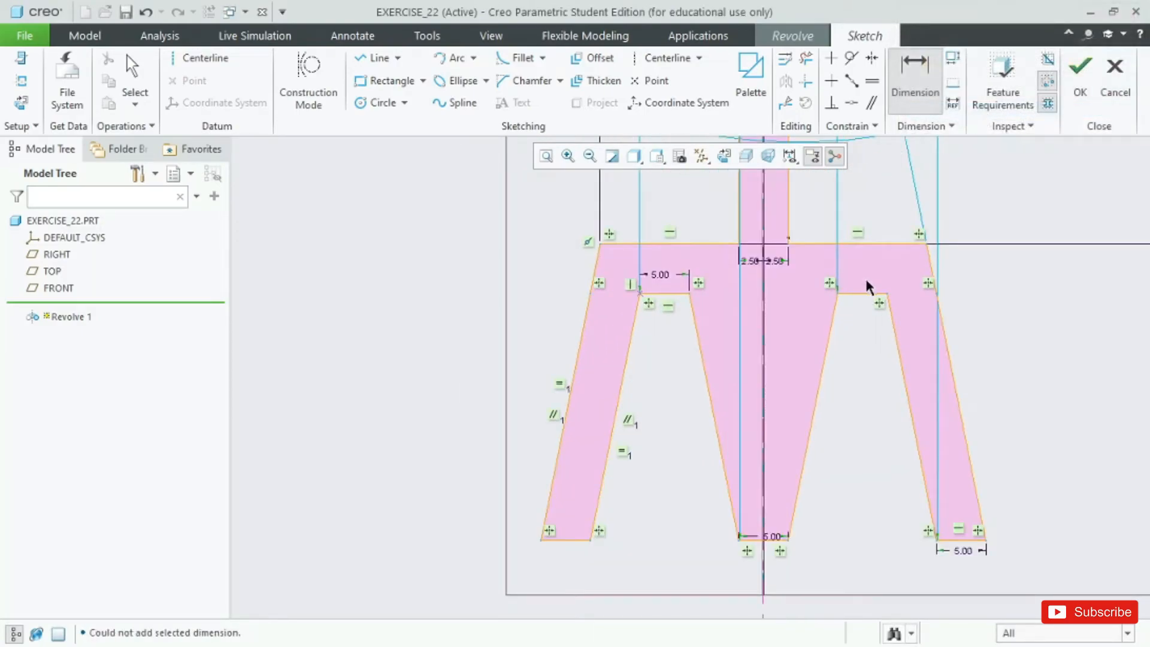
{"action": "scroll", "coordinate": [869, 285], "scroll_direction": "up", "scroll_amount": 4}
{"action": "scroll", "coordinate": [889, 257], "scroll_direction": "down", "scroll_amount": 2}
{"action": "scroll", "coordinate": [888, 259], "scroll_direction": "up", "scroll_amount": 2}
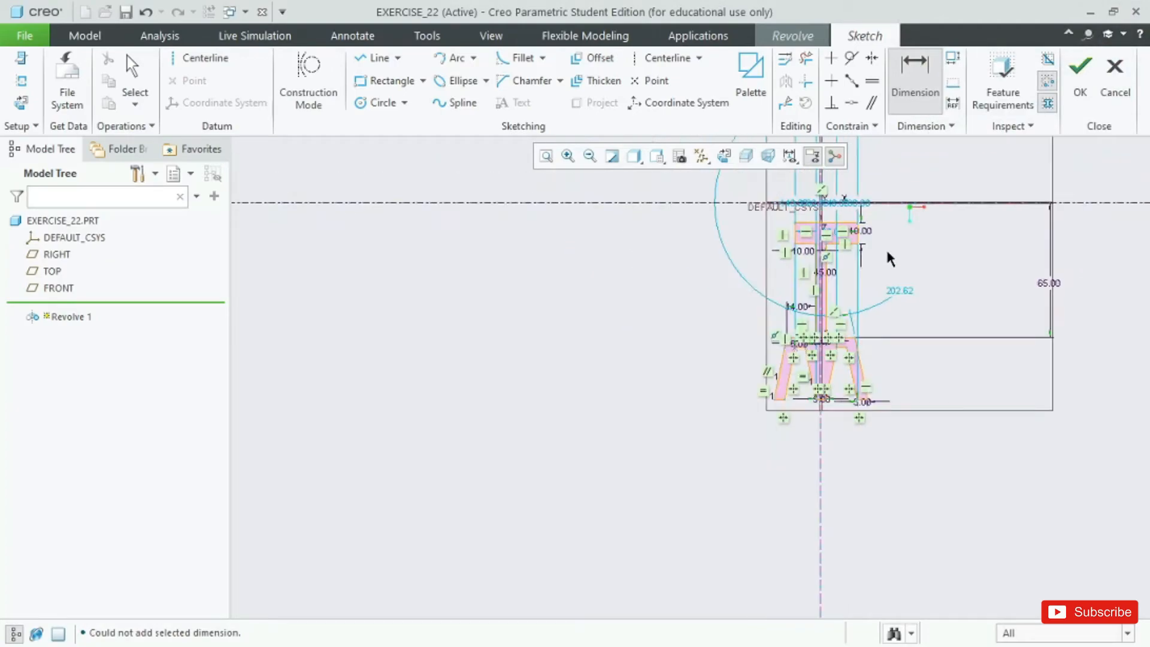
{"action": "scroll", "coordinate": [887, 246], "scroll_direction": "down", "scroll_amount": 2}
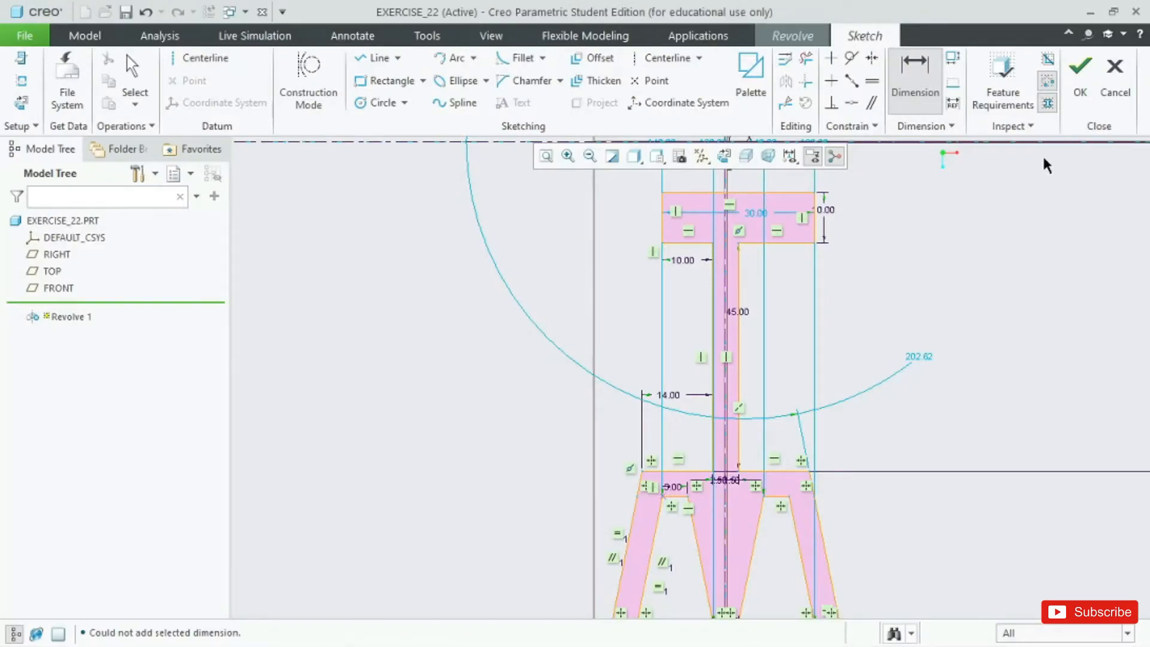
{"action": "left_click", "coordinate": [1075, 96]}
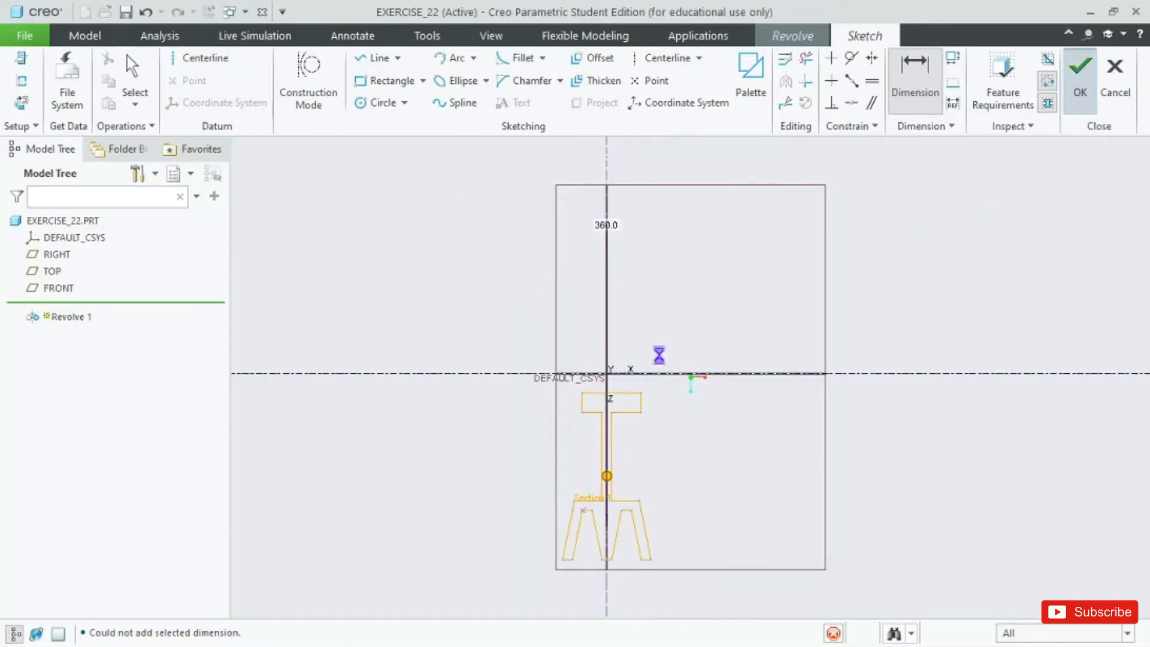
{"action": "mouse_move", "coordinate": [698, 372]}
{"action": "middle_mouse_down"}
{"action": "mouse_move", "coordinate": [683, 389]}
{"action": "mouse_move", "coordinate": [711, 396]}
{"action": "mouse_move", "coordinate": [638, 392]}
{"action": "mouse_move", "coordinate": [682, 401]}
{"action": "mouse_move", "coordinate": [672, 411]}
{"action": "mouse_move", "coordinate": [679, 441]}
{"action": "mouse_move", "coordinate": [616, 462]}
{"action": "middle_mouse_up"}
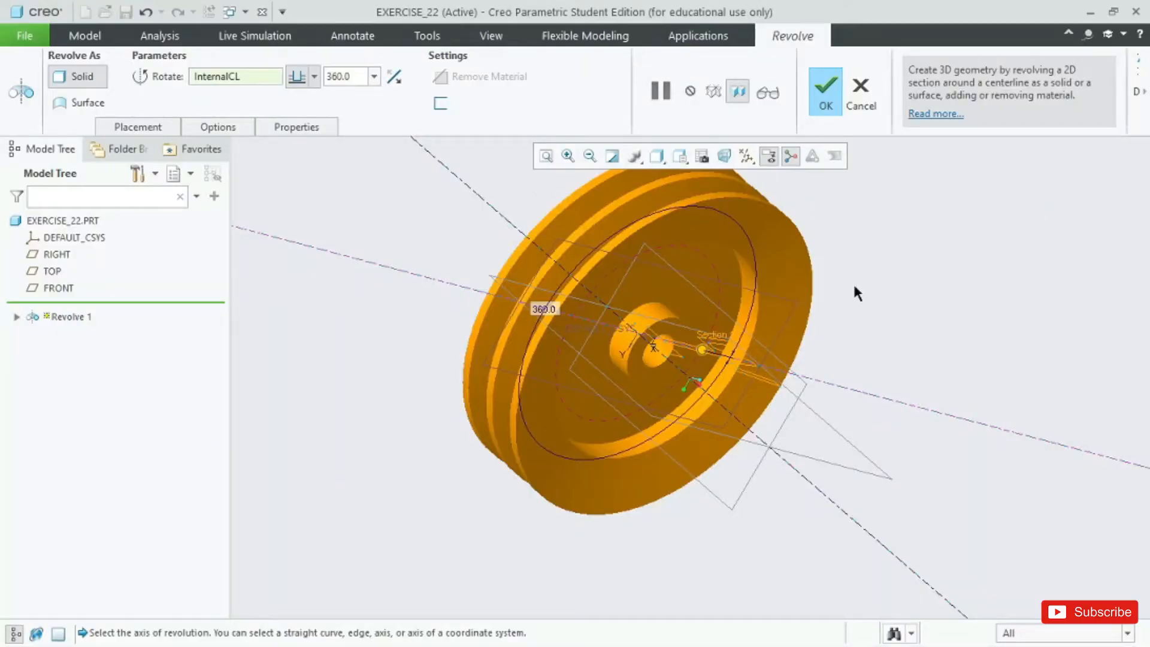
{"action": "middle_click_drag", "start_coordinate": [856, 293], "coordinate": [837, 334]}
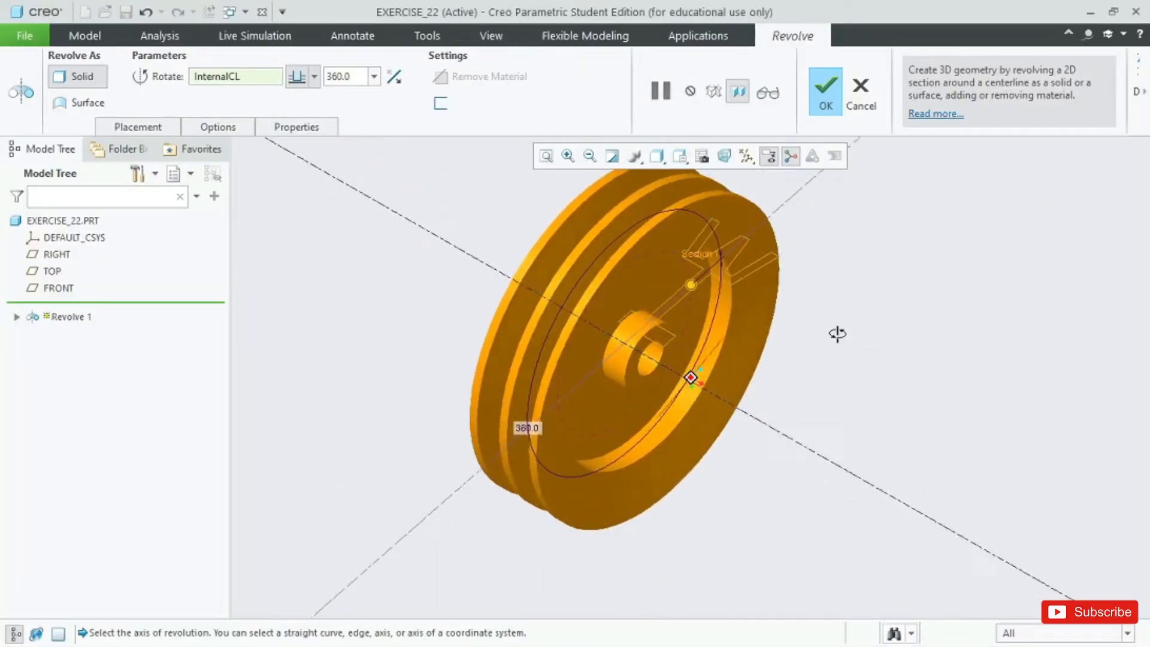
Turn off the display of annotations, the spin center and all datum features.
{"action": "left_click", "coordinate": [802, 156]}
{"action": "left_click", "coordinate": [790, 157]}
{"action": "left_click", "coordinate": [746, 157]}
{"action": "left_click", "coordinate": [825, 179]}
Complete the 360° solid revolve of the pulley profile.
{"action": "middle_click_drag", "start_coordinate": [941, 236], "coordinate": [828, 225]}
{"action": "left_click", "coordinate": [826, 93]}
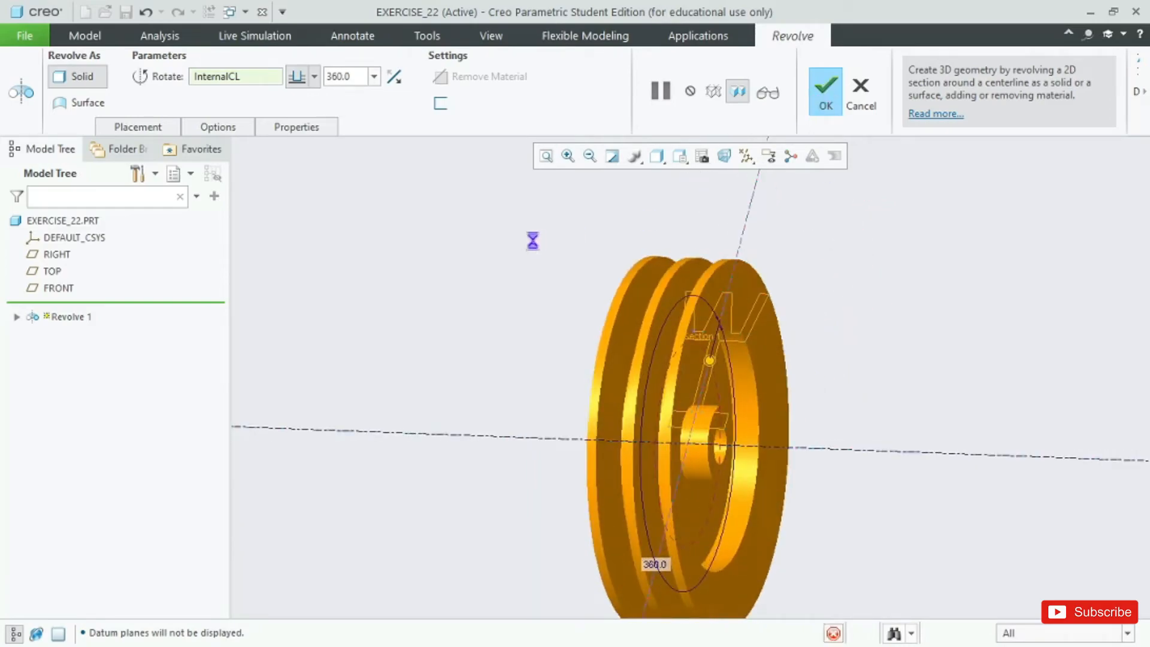
{"action": "middle_click_drag", "start_coordinate": [524, 244], "coordinate": [468, 258]}
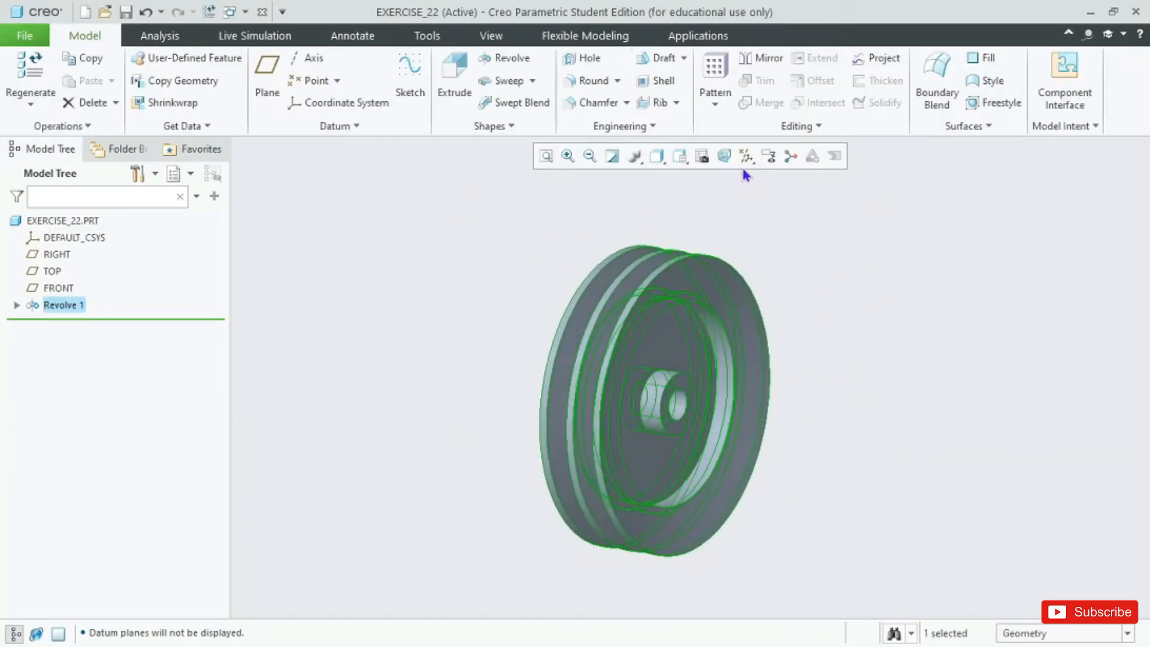
Deselect the revolved pulley and show all datum axes, points, coordinate systems and planes again.
{"action": "left_click", "coordinate": [776, 272]}
{"action": "left_click", "coordinate": [745, 163]}
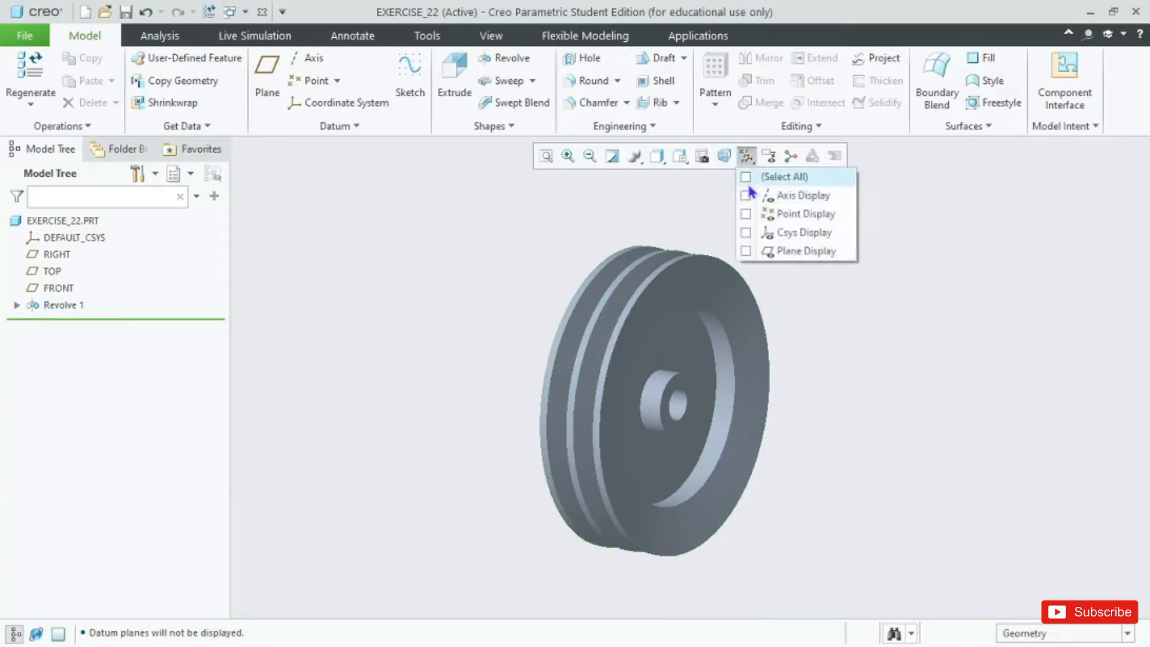
{"action": "left_click", "coordinate": [745, 175]}
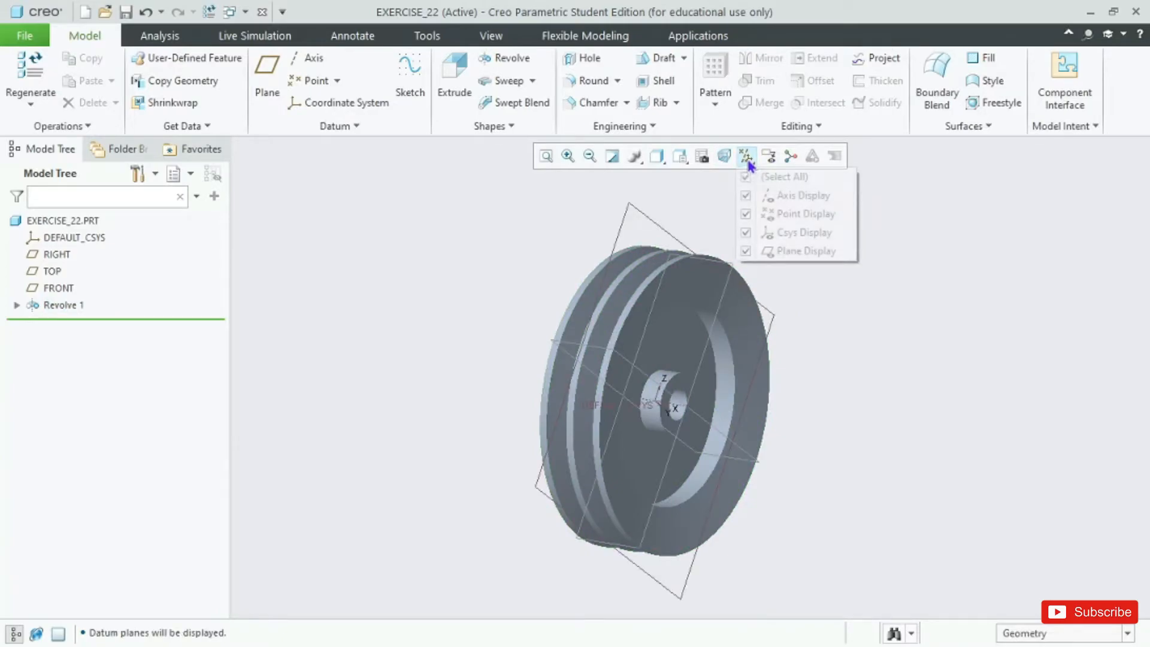
Turn the display of annotations and the spin center back on for the pulley model.
{"action": "left_click", "coordinate": [768, 157]}
{"action": "left_click", "coordinate": [790, 156]}
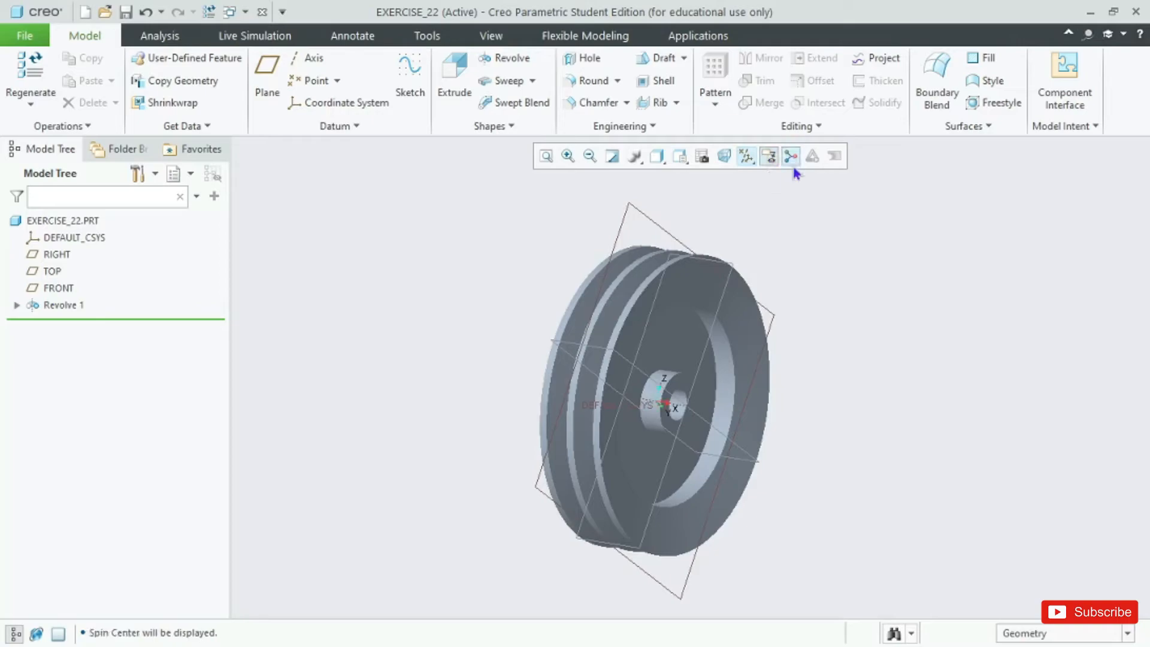
{"action": "middle_click_drag", "start_coordinate": [937, 247], "coordinate": [893, 300]}
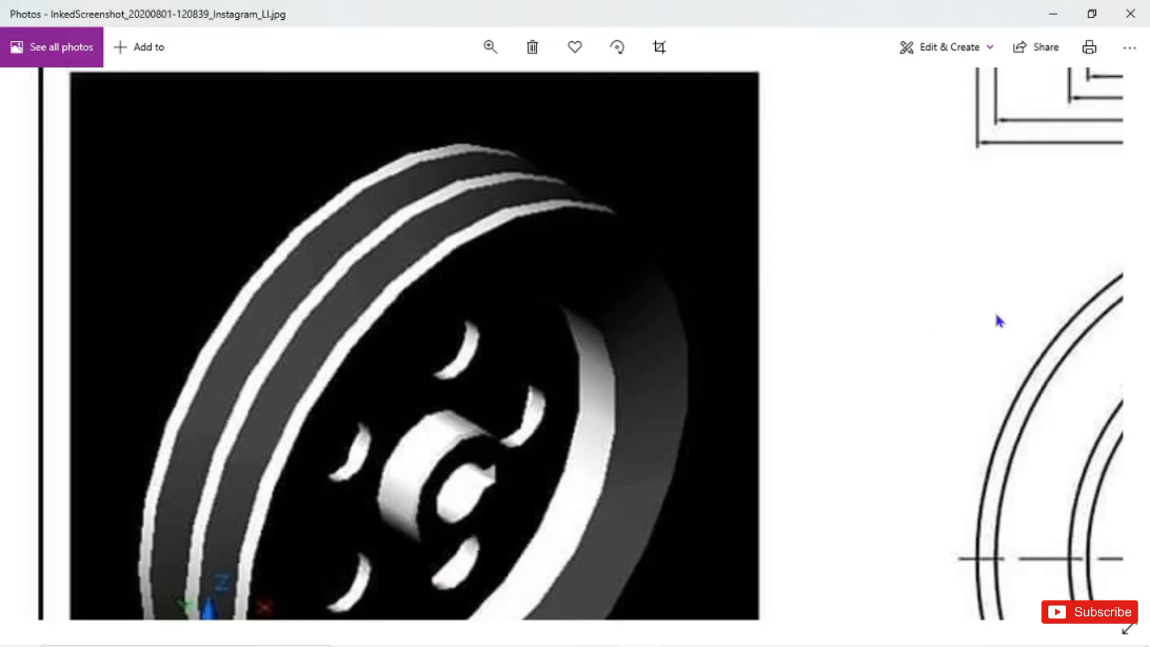
Switch to the reference drawing in Photos and compare its keyway, bolt holes and shaded pulley view with the model.
{"action": "left_click_drag", "start_coordinate": [999, 322], "coordinate": [385, 167]}
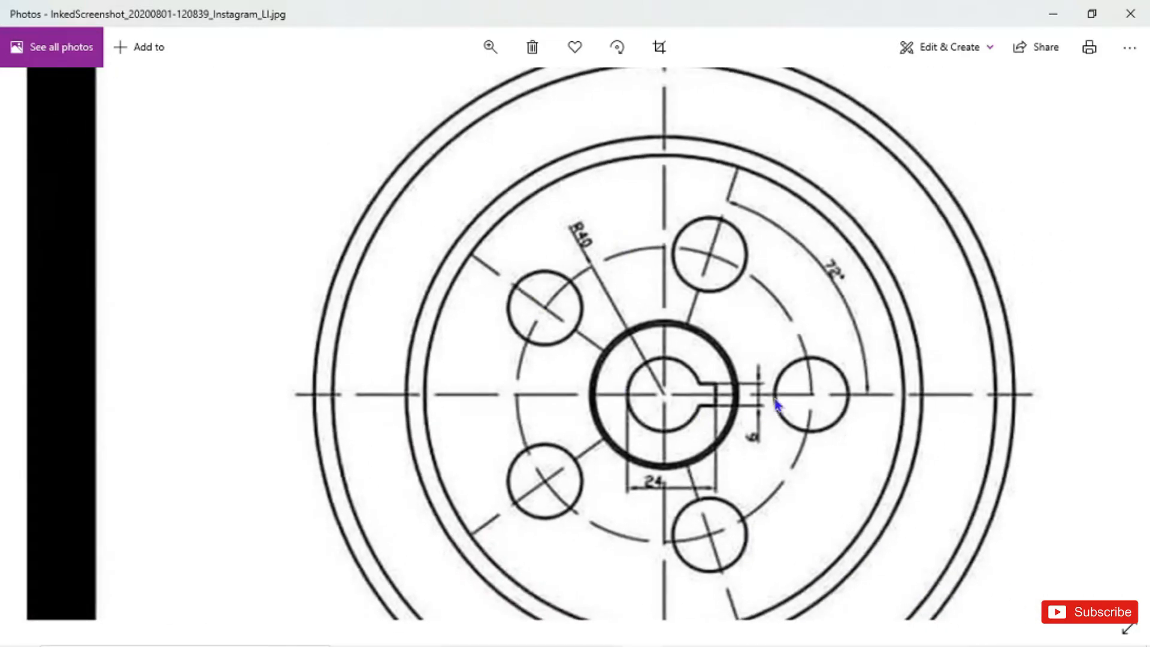
{"action": "left_click_drag", "start_coordinate": [637, 329], "coordinate": [644, 646]}
{"action": "mouse_move", "coordinate": [817, 321]}
{"action": "left_mouse_down"}
{"action": "mouse_move", "coordinate": [821, 527]}
{"action": "mouse_move", "coordinate": [824, 36]}
{"action": "mouse_move", "coordinate": [881, 326]}
{"action": "mouse_move", "coordinate": [901, 311]}
{"action": "mouse_move", "coordinate": [878, 271]}
{"action": "mouse_move", "coordinate": [654, 219]}
{"action": "mouse_move", "coordinate": [692, 378]}
{"action": "mouse_move", "coordinate": [710, 309]}
{"action": "mouse_move", "coordinate": [780, 355]}
{"action": "mouse_move", "coordinate": [789, 274]}
{"action": "mouse_move", "coordinate": [759, 282]}
{"action": "left_mouse_up"}
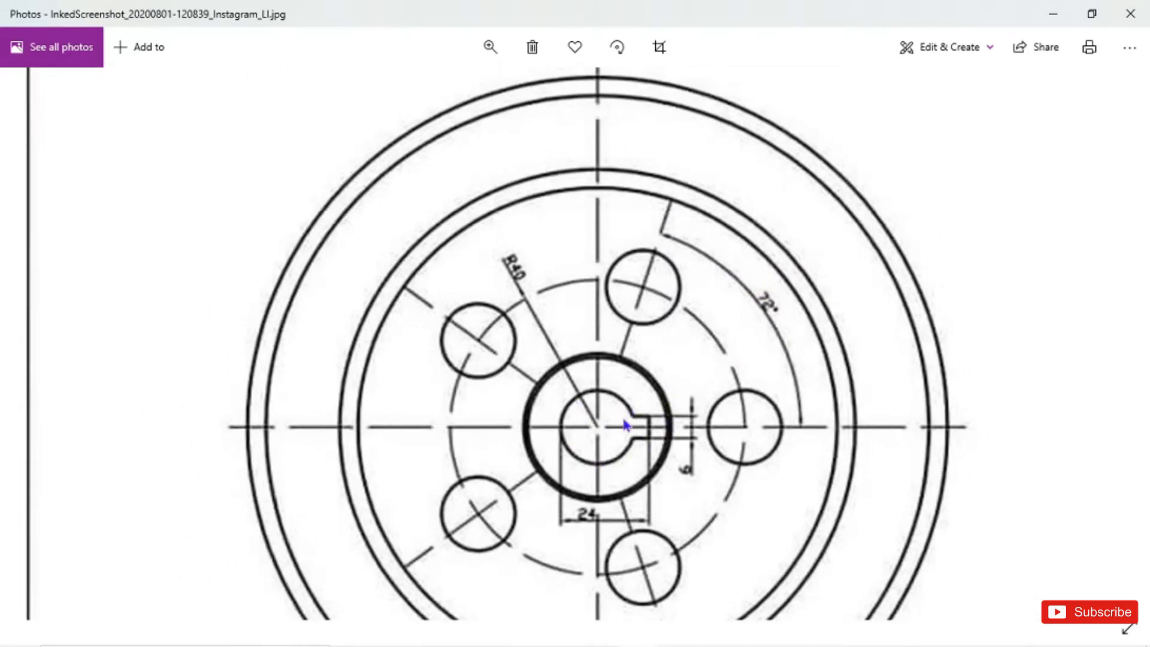
{"action": "mouse_move", "coordinate": [621, 313]}
{"action": "left_mouse_down"}
{"action": "mouse_move", "coordinate": [791, 375]}
{"action": "mouse_move", "coordinate": [1148, 274]}
{"action": "left_mouse_up"}
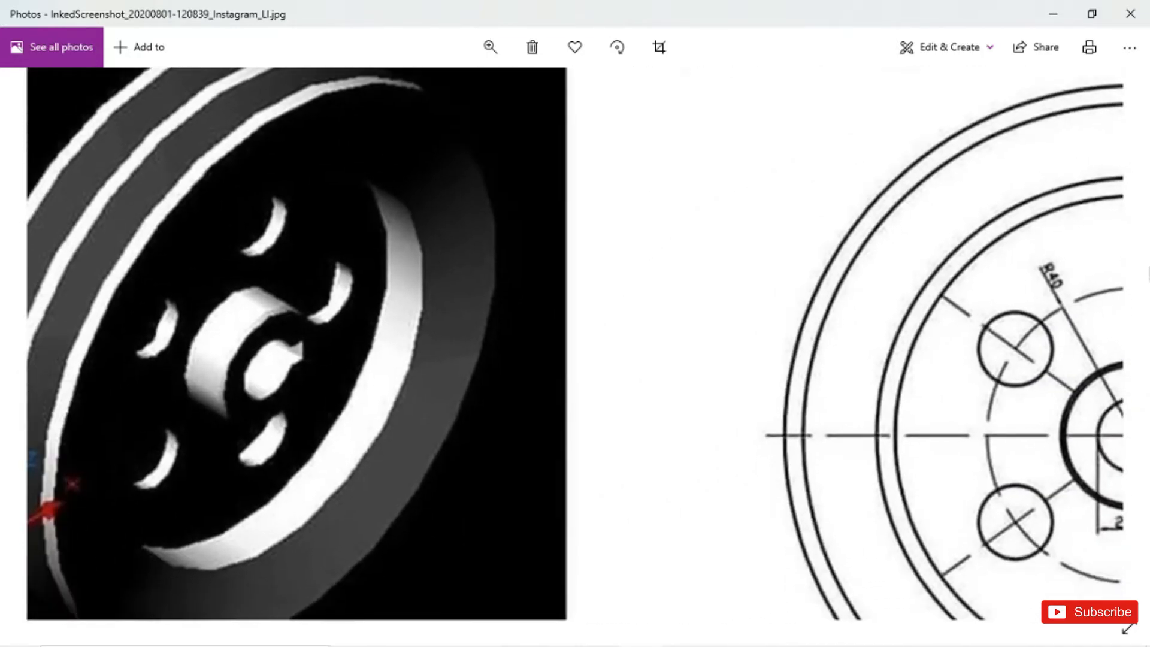
{"action": "key", "text": "alt+Tab"}
{"action": "middle_click_drag", "start_coordinate": [963, 341], "coordinate": [904, 367]}
{"action": "key", "text": "alt+Tab"}
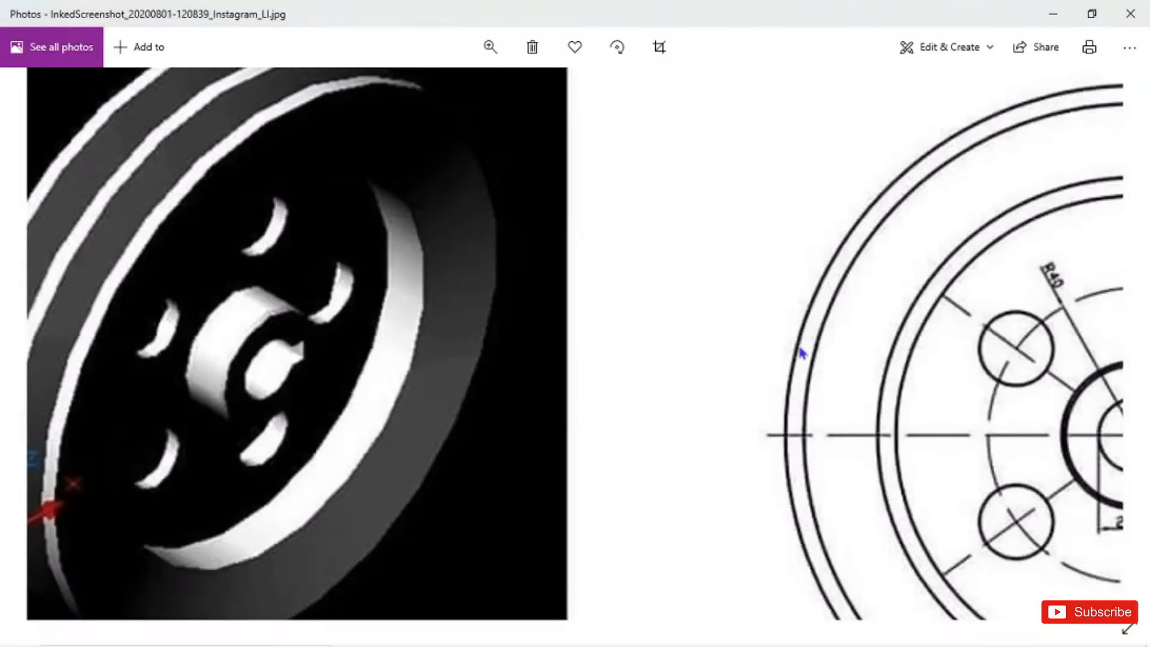
Examine the reference drawing's section view and the keyway dimensions in the front view.
{"action": "left_click_drag", "start_coordinate": [860, 377], "coordinate": [374, 324]}
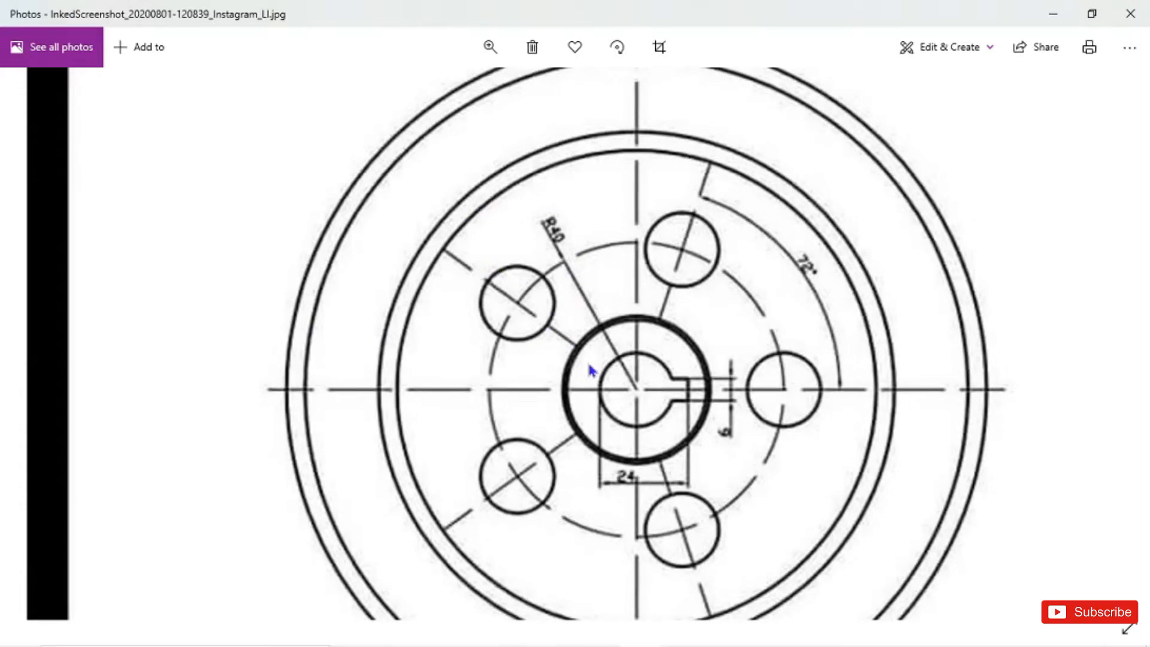
{"action": "left_click_drag", "start_coordinate": [644, 153], "coordinate": [648, 565]}
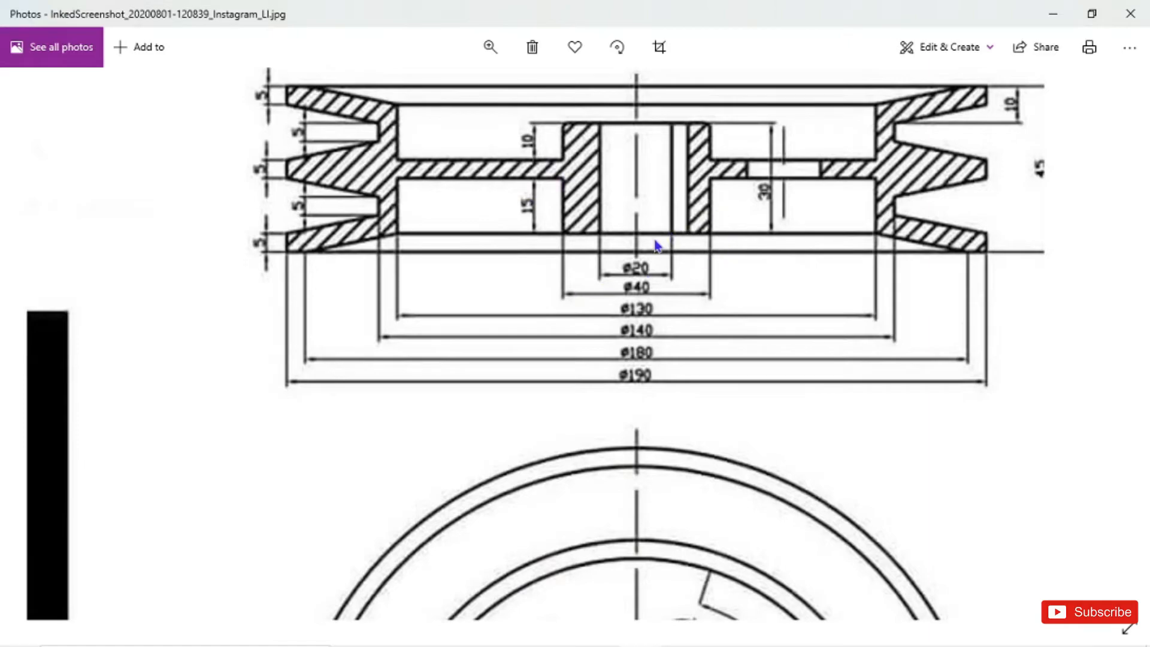
{"action": "mouse_move", "coordinate": [700, 403]}
{"action": "left_mouse_down"}
{"action": "mouse_move", "coordinate": [691, 254]}
{"action": "mouse_move", "coordinate": [653, 80]}
{"action": "mouse_move", "coordinate": [651, 107]}
{"action": "left_mouse_up"}
{"action": "left_click_drag", "start_coordinate": [639, 220], "coordinate": [656, 525]}
{"action": "left_click_drag", "start_coordinate": [657, 397], "coordinate": [654, 72]}
{"action": "left_click_drag", "start_coordinate": [679, 470], "coordinate": [678, 378]}
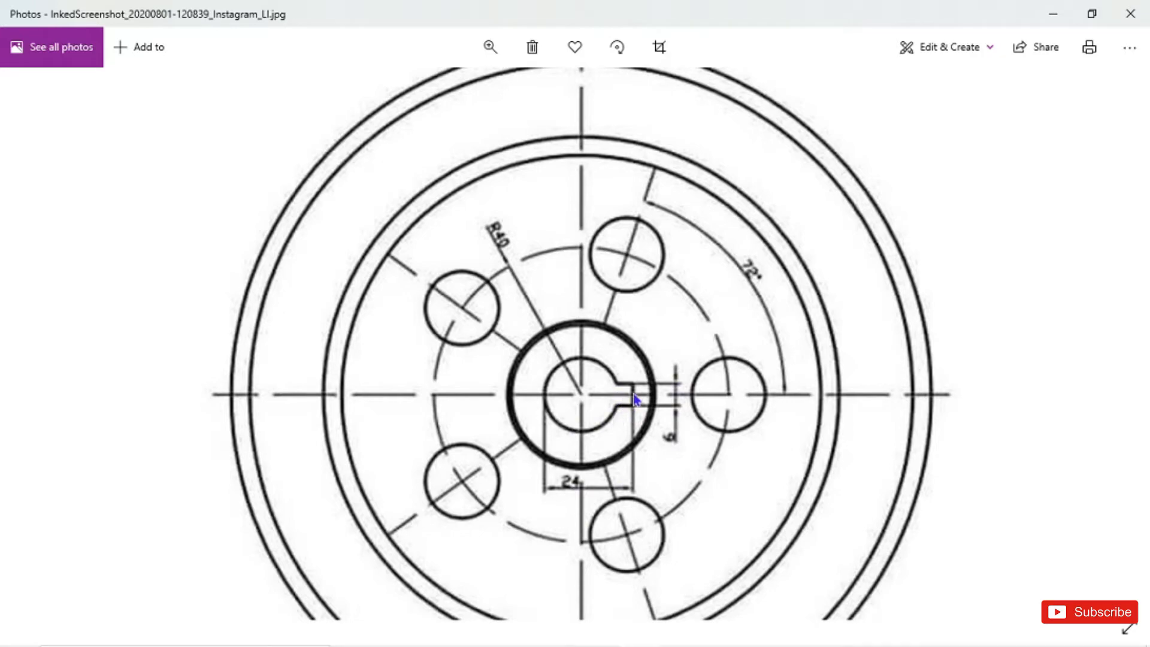
Switch back to Creo Parametric and start an extrude sketch on the hub's annular end face.
{"action": "key", "text": "alt+Tab"}
{"action": "scroll", "coordinate": [728, 385], "scroll_direction": "down", "scroll_amount": 6}
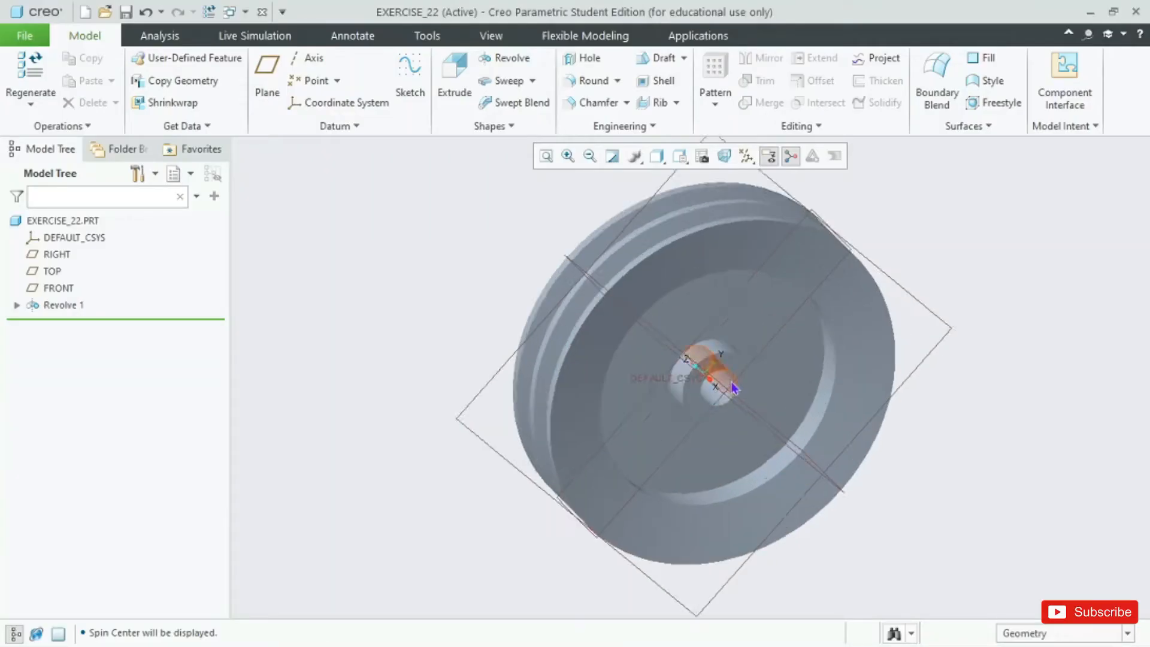
{"action": "left_click", "coordinate": [737, 349]}
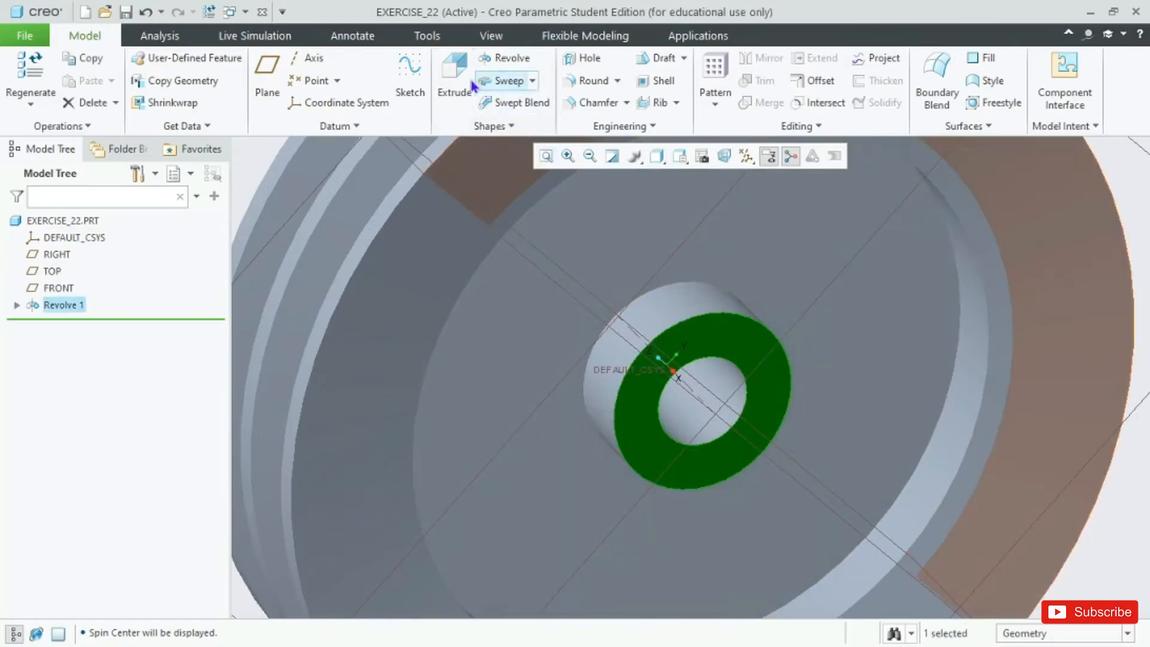
{"action": "left_click", "coordinate": [461, 84]}
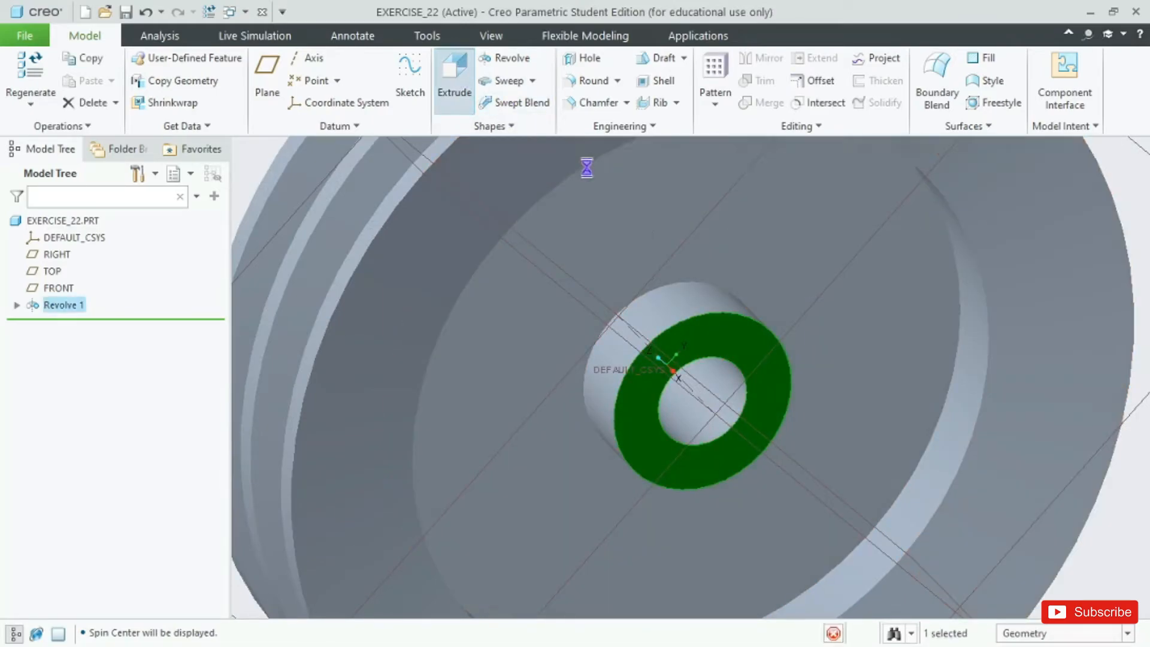
{"action": "left_click", "coordinate": [724, 155]}
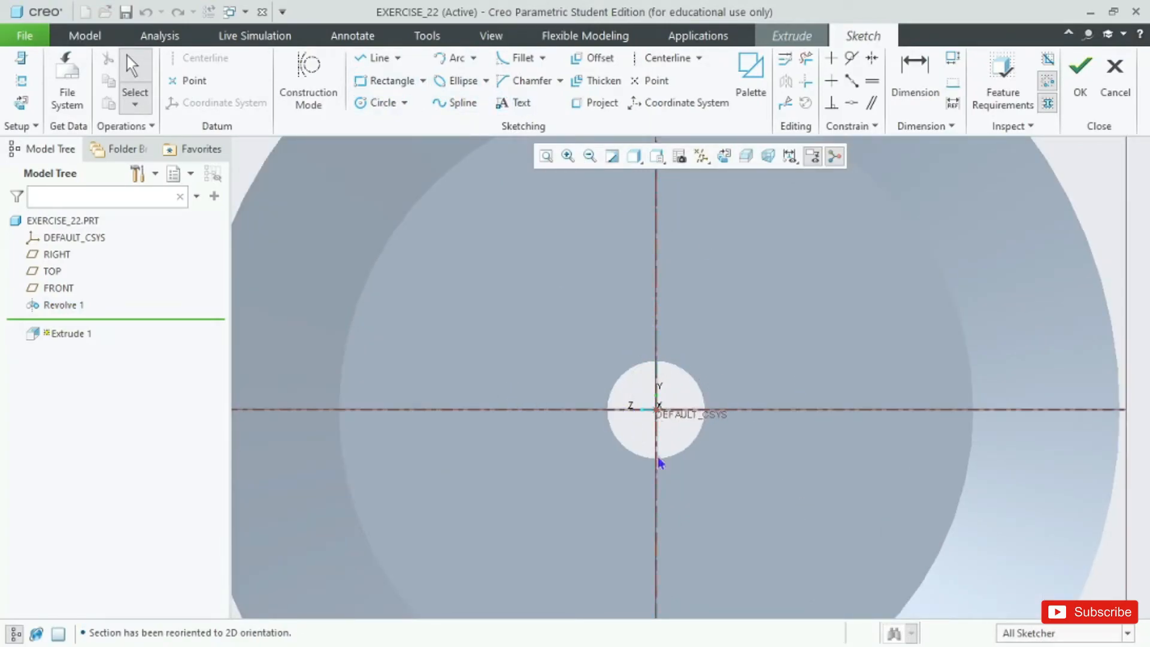
Project the circular edge of the hub bore into the sketch.
{"action": "scroll", "coordinate": [737, 408], "scroll_direction": "up", "scroll_amount": 3}
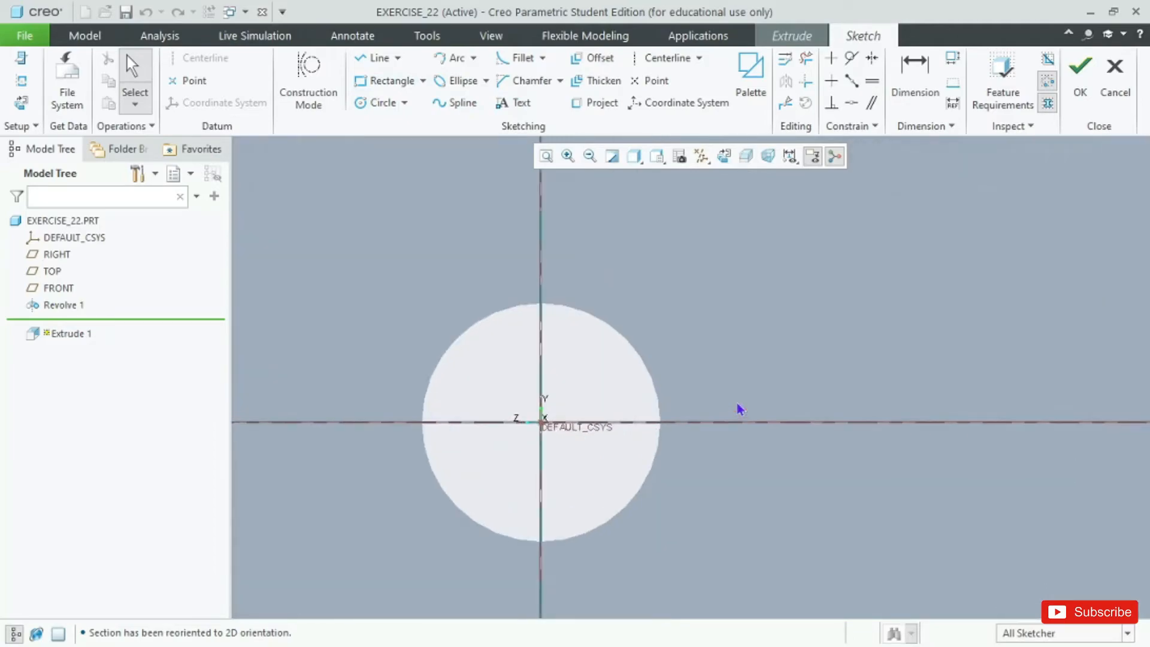
{"action": "left_click", "coordinate": [594, 102]}
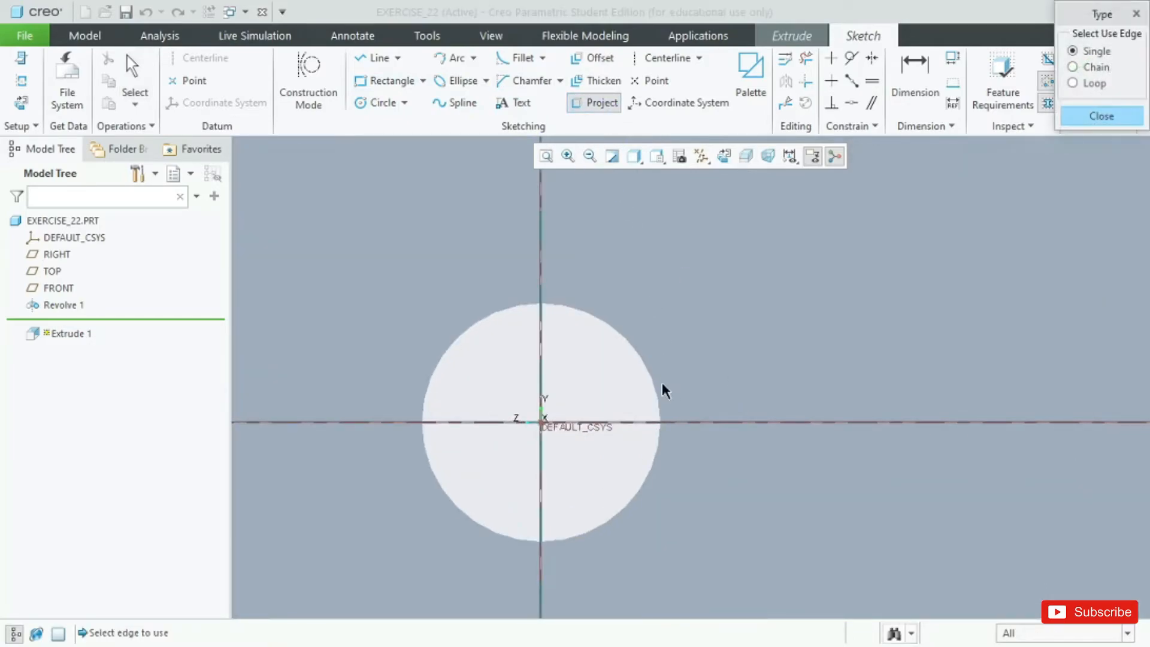
{"action": "left_click", "coordinate": [660, 457]}
{"action": "middle_click", "coordinate": [673, 377]}
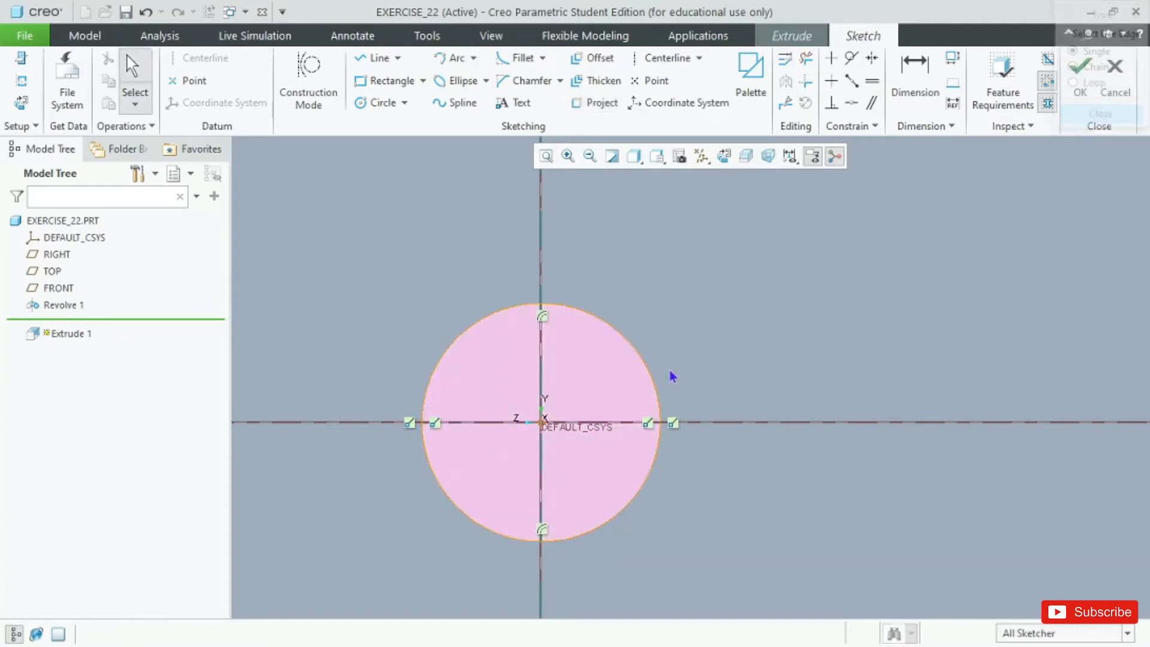
Sketch a vertical line about 4.1 mm long across the horizontal axis, about 12.9 mm from the bore centre, checking the drawing's keyway.
{"action": "left_click", "coordinate": [377, 59]}
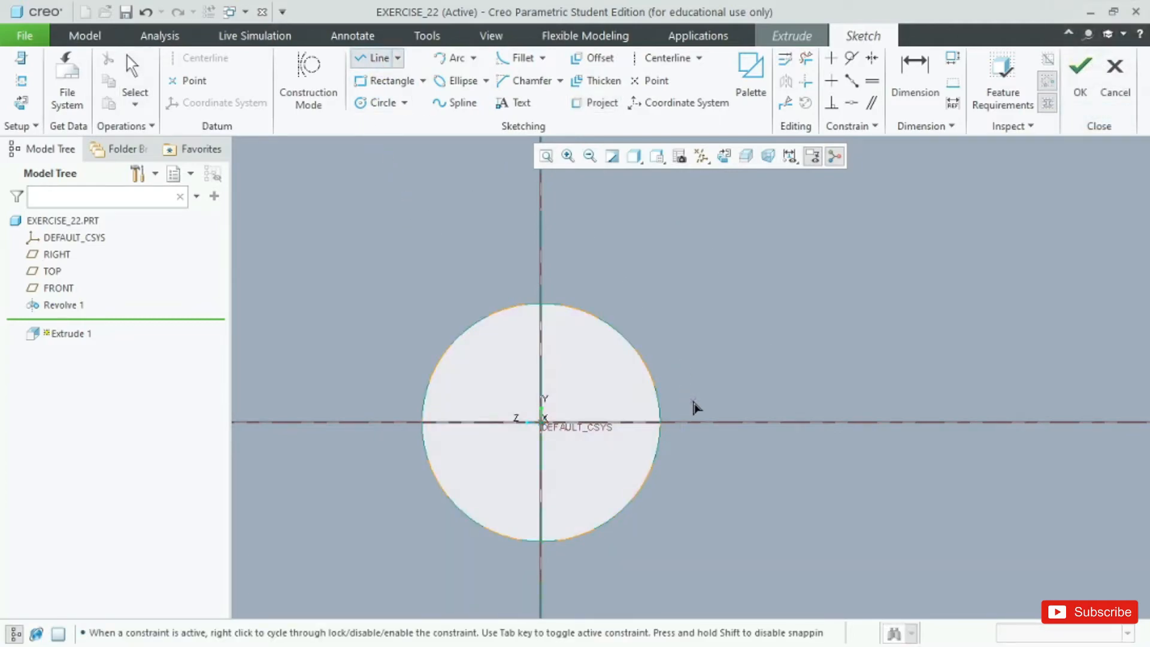
{"action": "key", "text": "alt+Tab"}
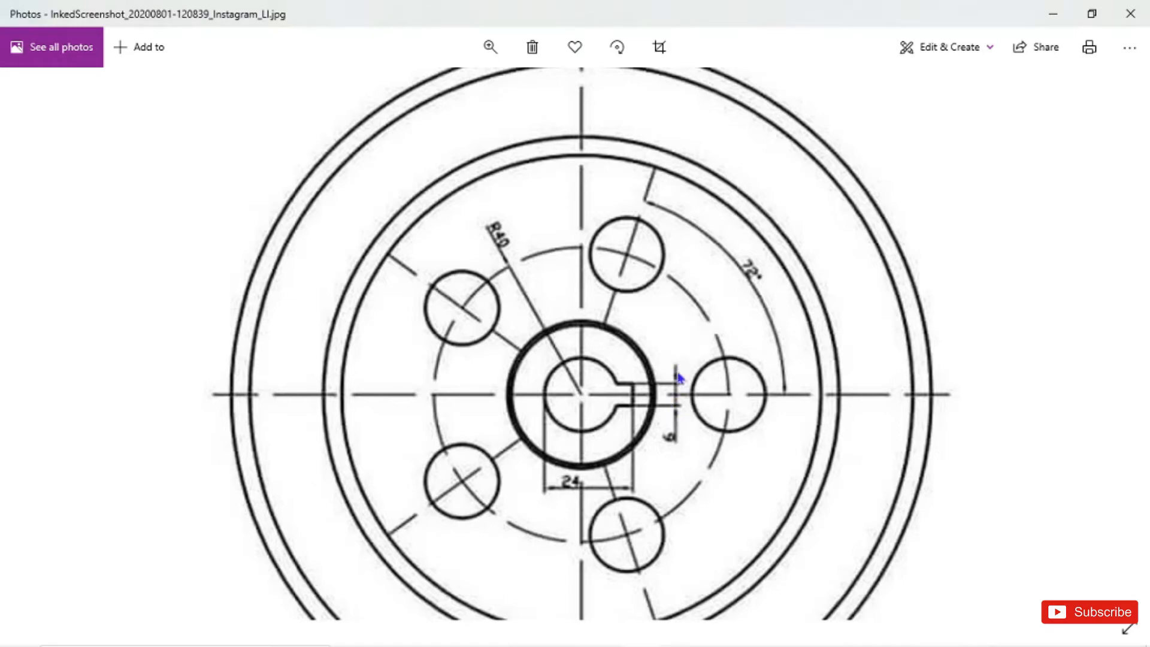
{"action": "key", "text": "alt+Tab"}
{"action": "scroll", "coordinate": [736, 378], "scroll_direction": "down", "scroll_amount": 4}
{"action": "scroll", "coordinate": [604, 409], "scroll_direction": "up", "scroll_amount": 3}
{"action": "key", "text": "alt+Tab"}
{"action": "key", "text": "alt+Tab"}
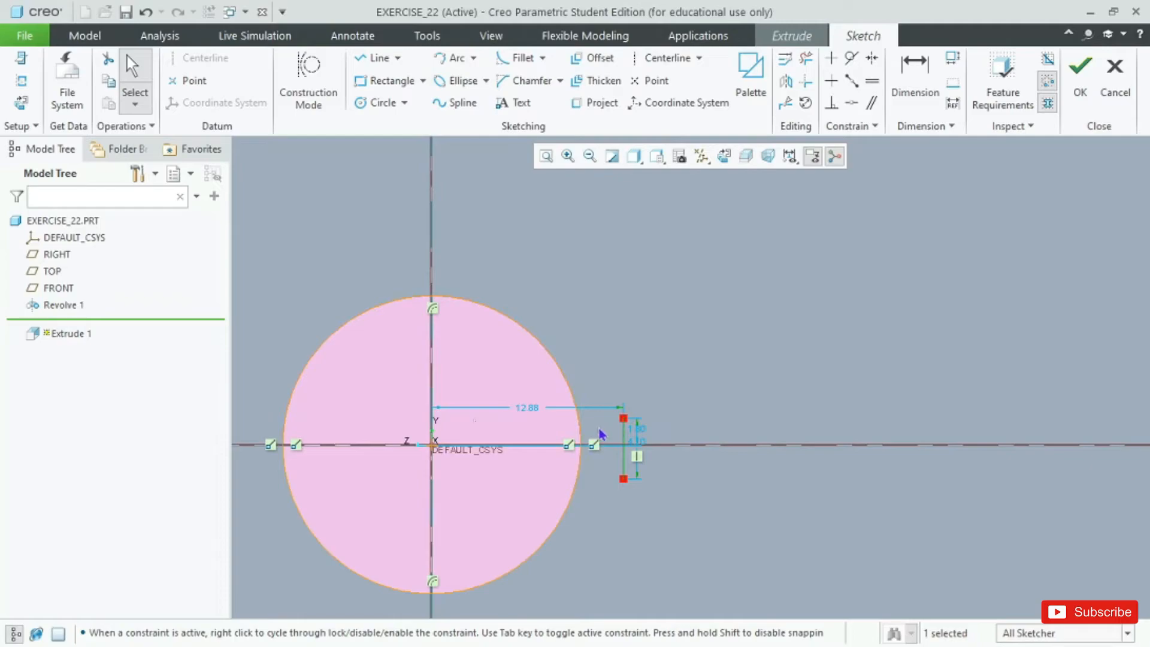
Set the vertical line's distance from the bore centre to 14 mm.
{"action": "left_click", "coordinate": [532, 406]}
{"action": "double_click", "coordinate": [533, 408]}
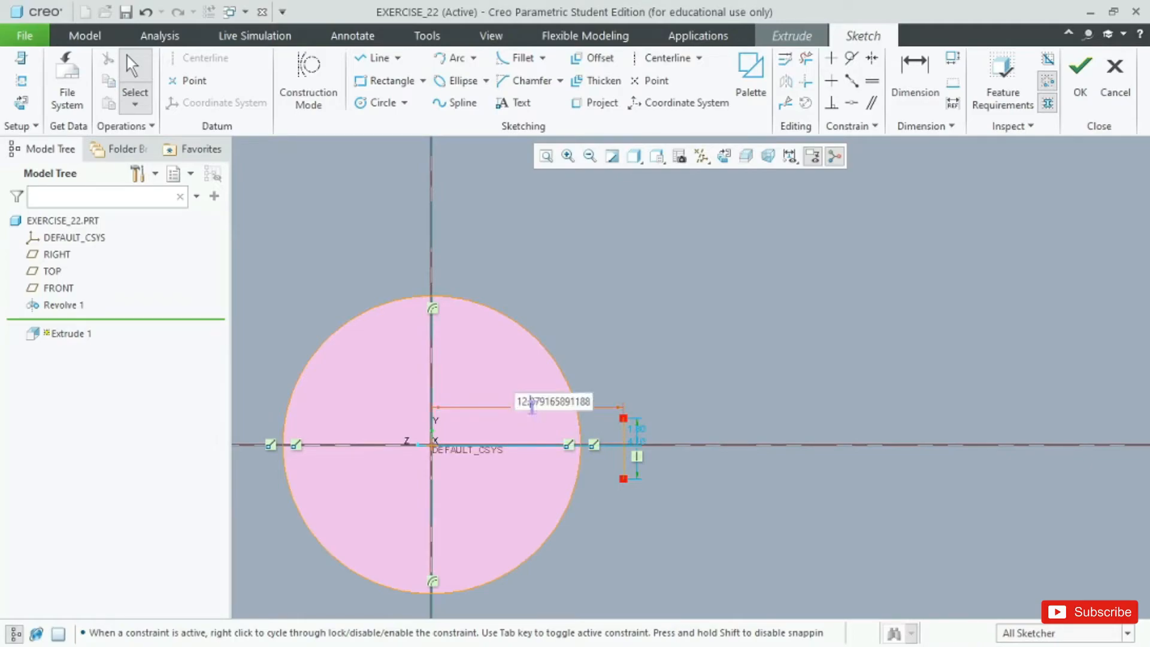
{"action": "type", "text": "14"}
{"action": "key", "text": "Return"}
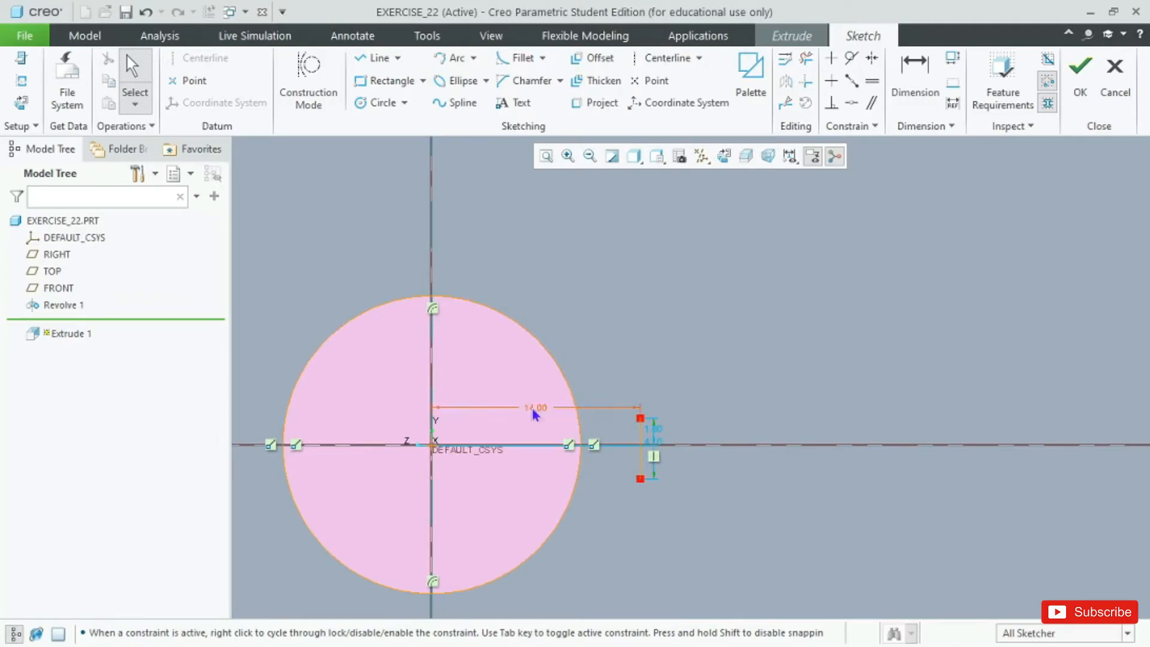
Place the line's upper end 3 mm above the horizontal axis and set the line's length to 6 mm.
{"action": "scroll", "coordinate": [646, 434], "scroll_direction": "up", "scroll_amount": 5}
{"action": "double_click", "coordinate": [674, 414]}
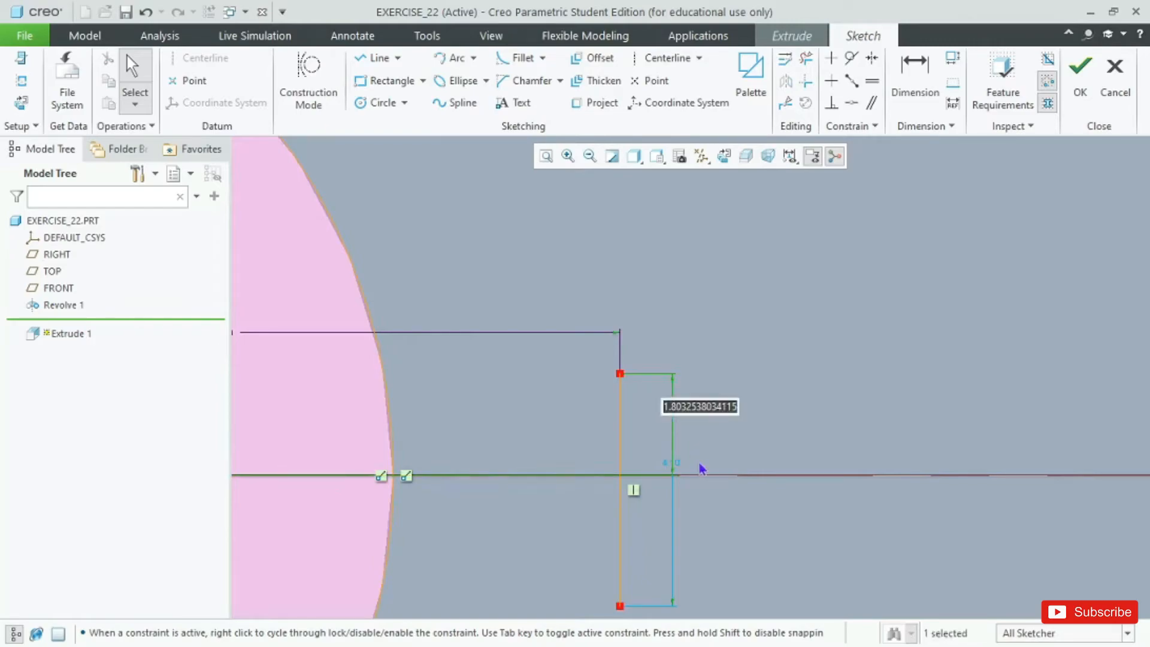
{"action": "type", "text": "3"}
{"action": "key", "text": "Return"}
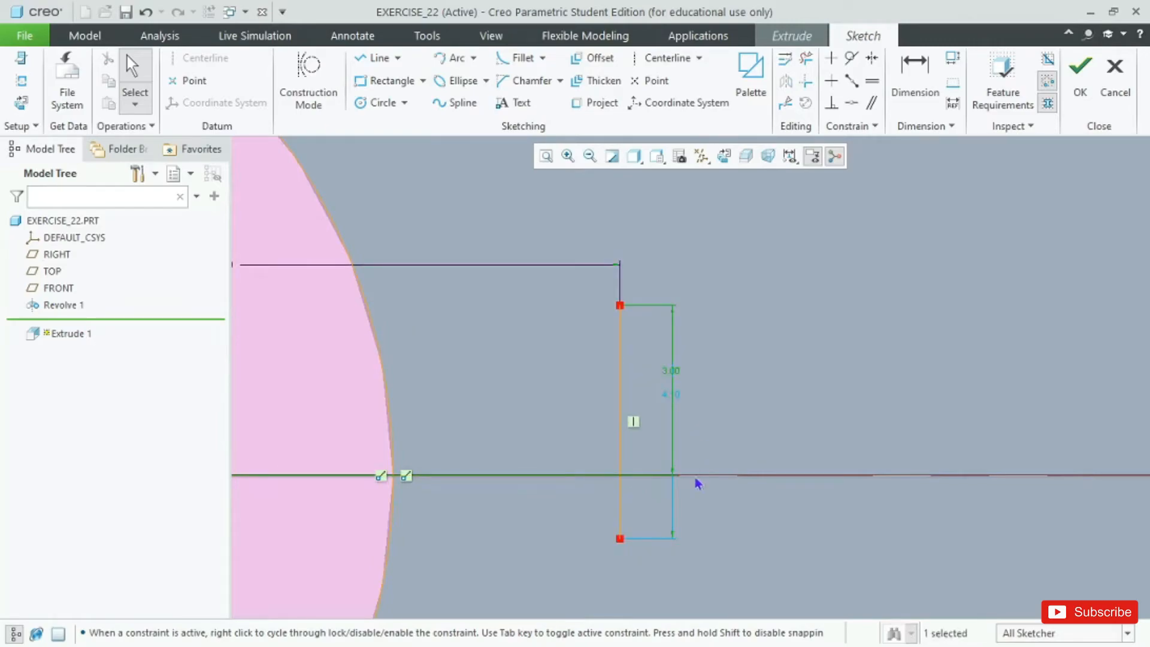
{"action": "double_click", "coordinate": [677, 395]}
{"action": "type", "text": "6"}
{"action": "key", "text": "Return"}
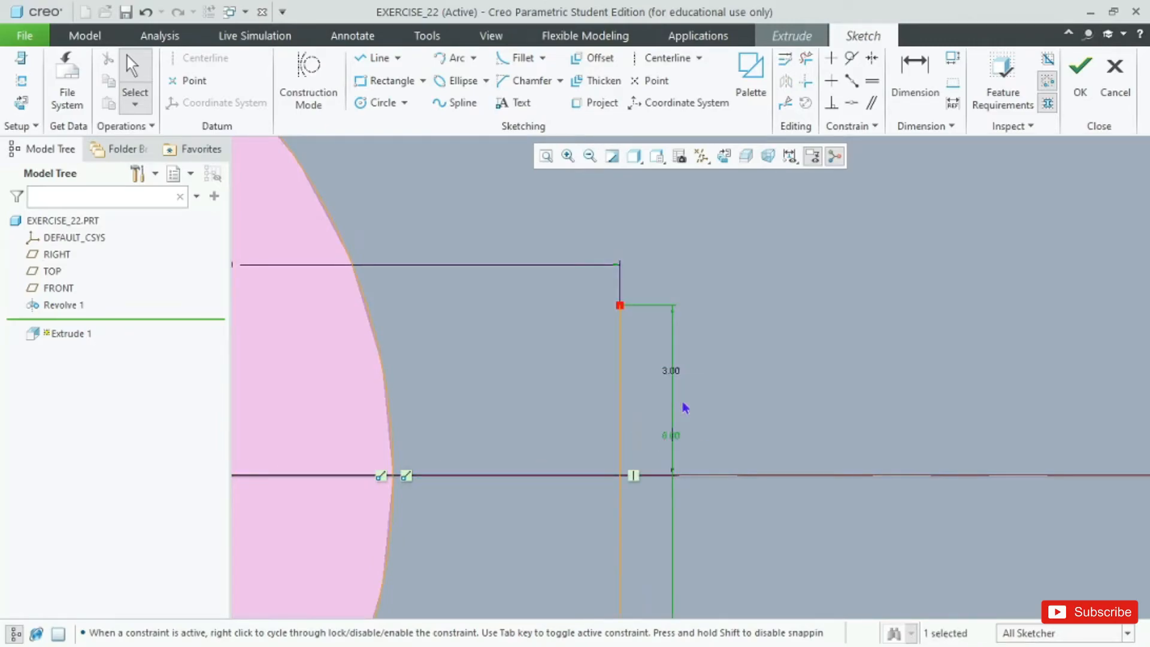
Draw two horizontal lines from the ends of the 6 mm line to the projected bore circle.
{"action": "scroll", "coordinate": [686, 409], "scroll_direction": "up", "scroll_amount": 3}
{"action": "scroll", "coordinate": [686, 408], "scroll_direction": "down", "scroll_amount": 2}
{"action": "scroll", "coordinate": [545, 264], "scroll_direction": "up", "scroll_amount": 3}
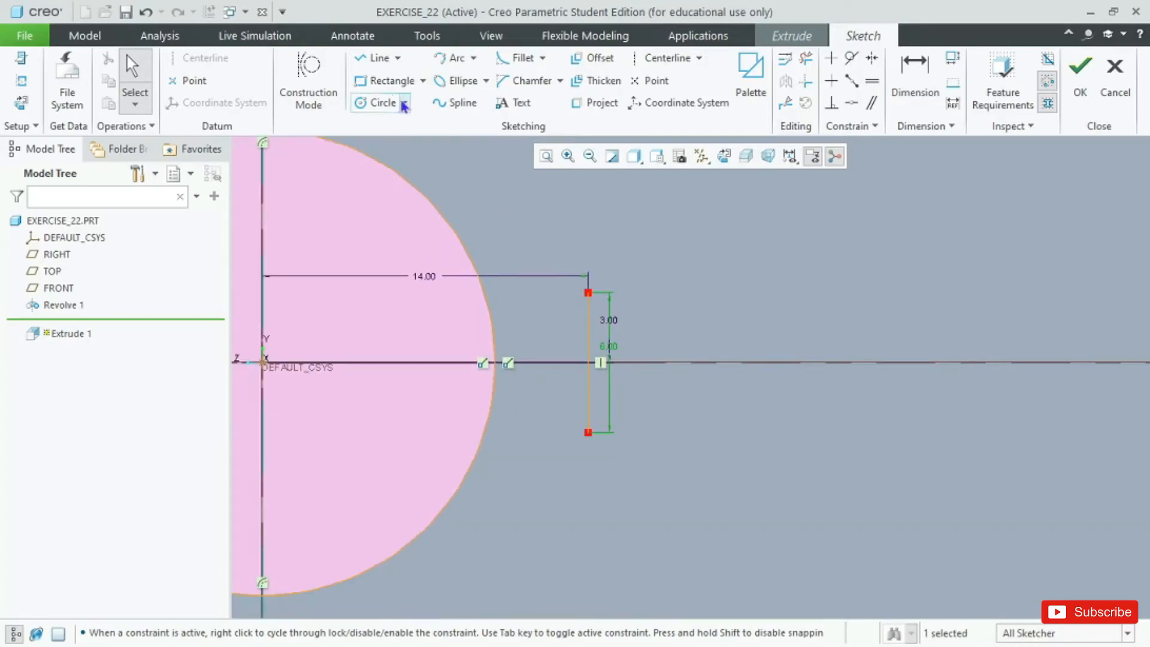
{"action": "left_click", "coordinate": [376, 58]}
{"action": "left_click", "coordinate": [588, 293]}
{"action": "middle_click", "coordinate": [486, 294]}
{"action": "left_click", "coordinate": [587, 432]}
{"action": "left_click", "coordinate": [490, 439]}
{"action": "middle_click", "coordinate": [509, 461]}
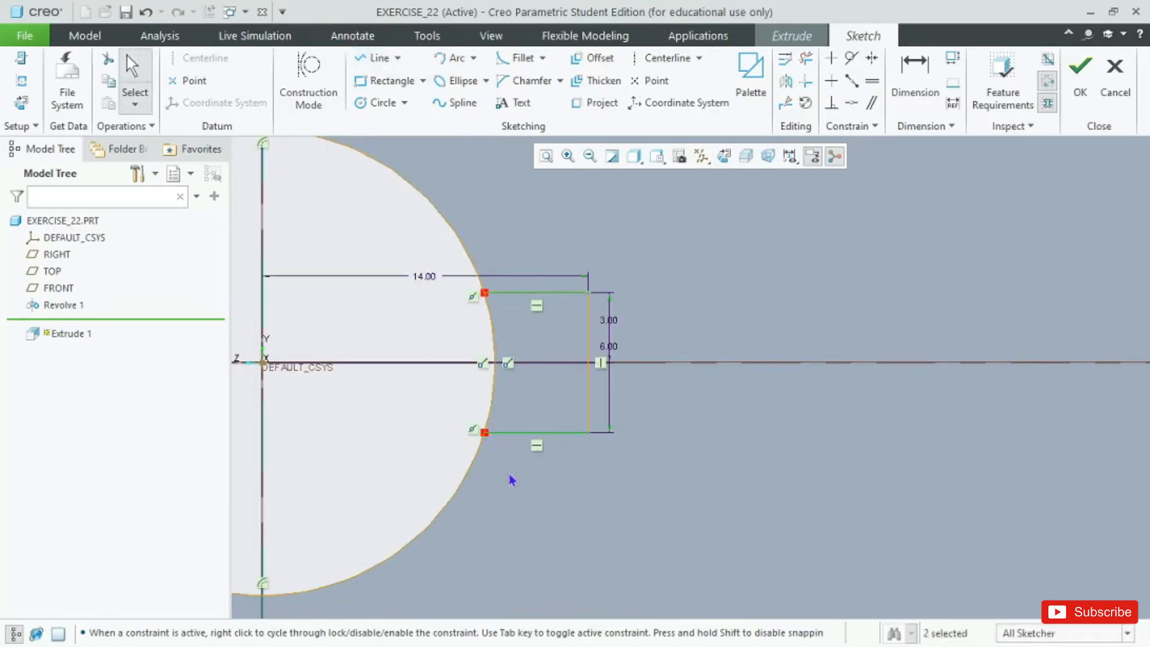
Trim away the projected bore circle except for the short arc that closes the keyway profile.
{"action": "left_click", "coordinate": [805, 58]}
{"action": "left_click_drag", "start_coordinate": [519, 174], "coordinate": [422, 288]}
{"action": "left_click_drag", "start_coordinate": [417, 427], "coordinate": [475, 550]}
{"action": "scroll", "coordinate": [617, 534], "scroll_direction": "up", "scroll_amount": 5}
{"action": "left_click_drag", "start_coordinate": [405, 392], "coordinate": [406, 585]}
{"action": "middle_click", "coordinate": [373, 403]}
{"action": "scroll", "coordinate": [613, 497], "scroll_direction": "down", "scroll_amount": 3}
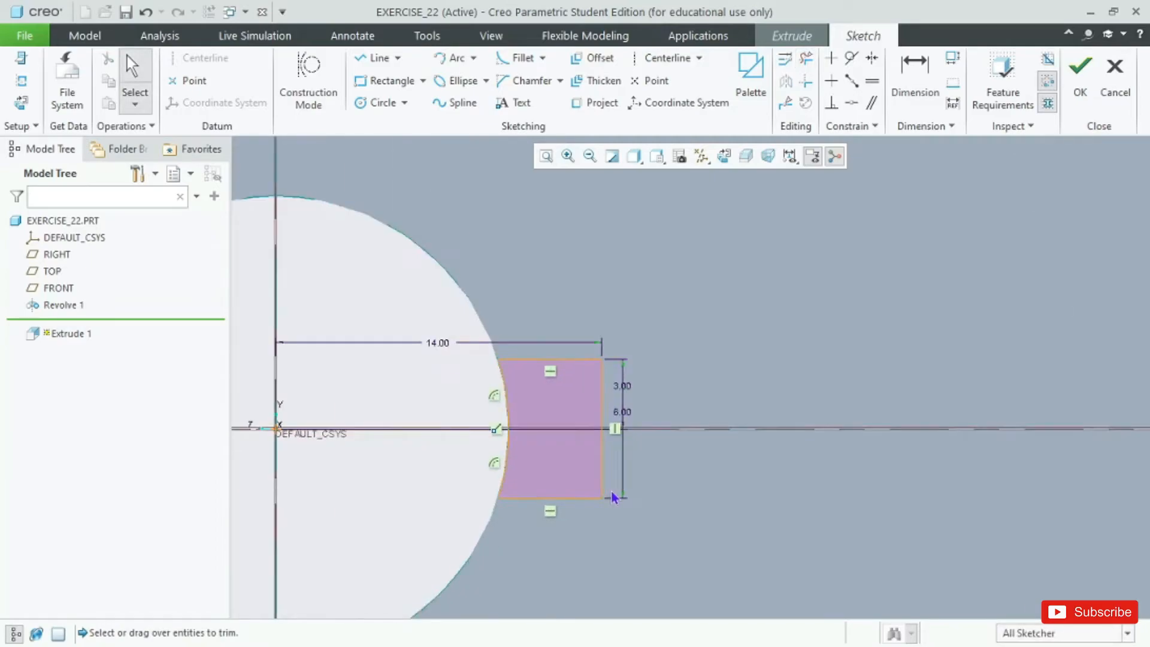
Accept the keyway sketch and extrude it as a material-removing cut through the whole hub, with the direction flipped into the body.
{"action": "left_click", "coordinate": [1080, 89]}
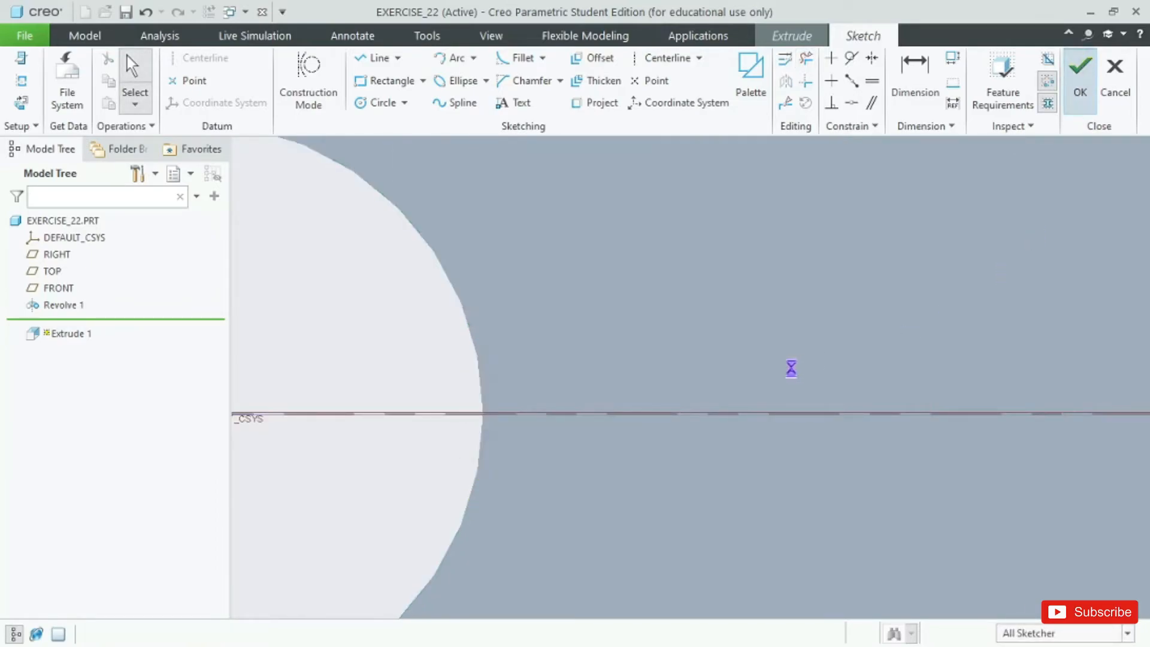
{"action": "scroll", "coordinate": [776, 370], "scroll_direction": "up", "scroll_amount": 3}
{"action": "middle_click_drag", "start_coordinate": [725, 329], "coordinate": [737, 370]}
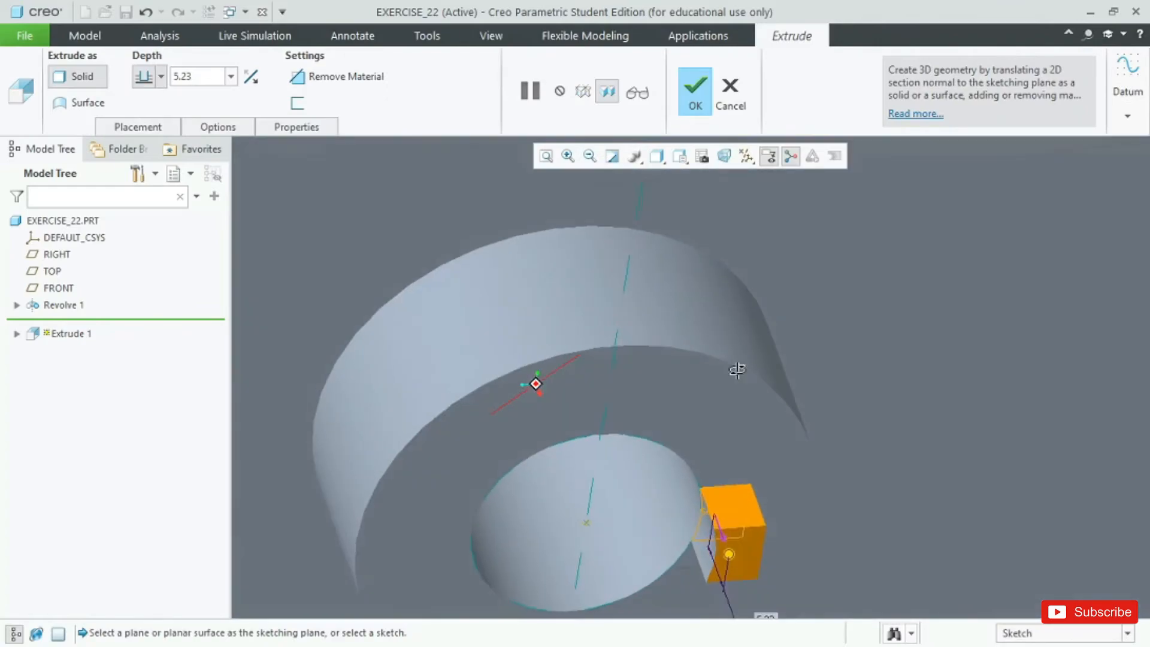
{"action": "left_click", "coordinate": [300, 78]}
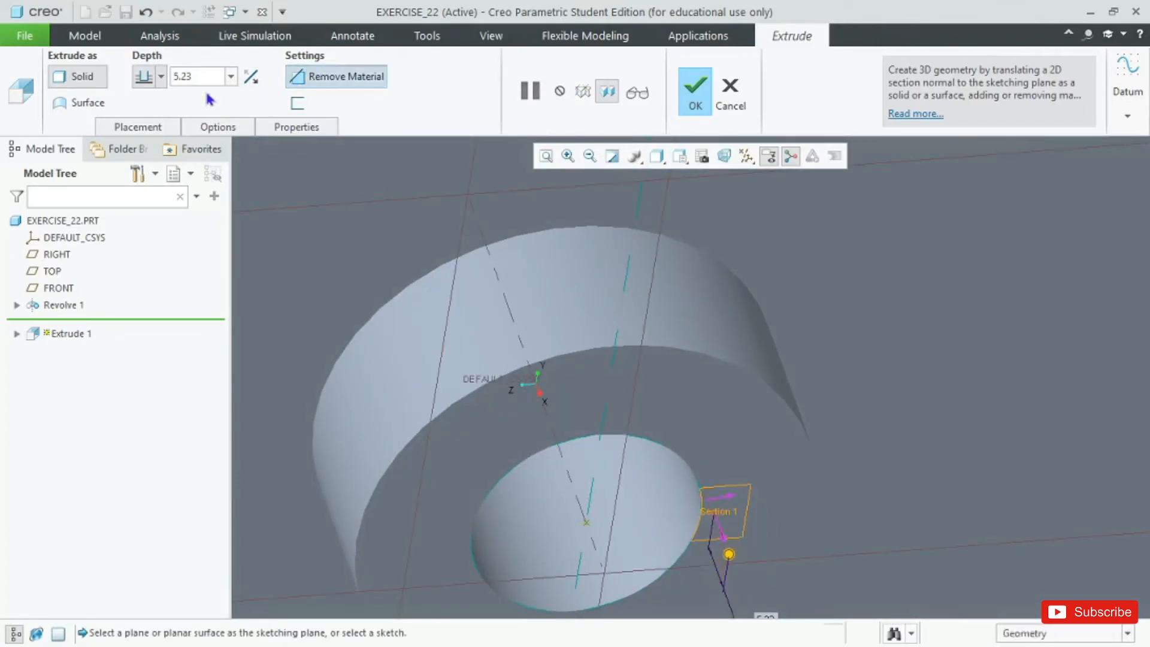
{"action": "left_click", "coordinate": [251, 78]}
{"action": "left_click", "coordinate": [161, 76]}
{"action": "left_click", "coordinate": [143, 180]}
{"action": "middle_click_drag", "start_coordinate": [240, 263], "coordinate": [424, 390]}
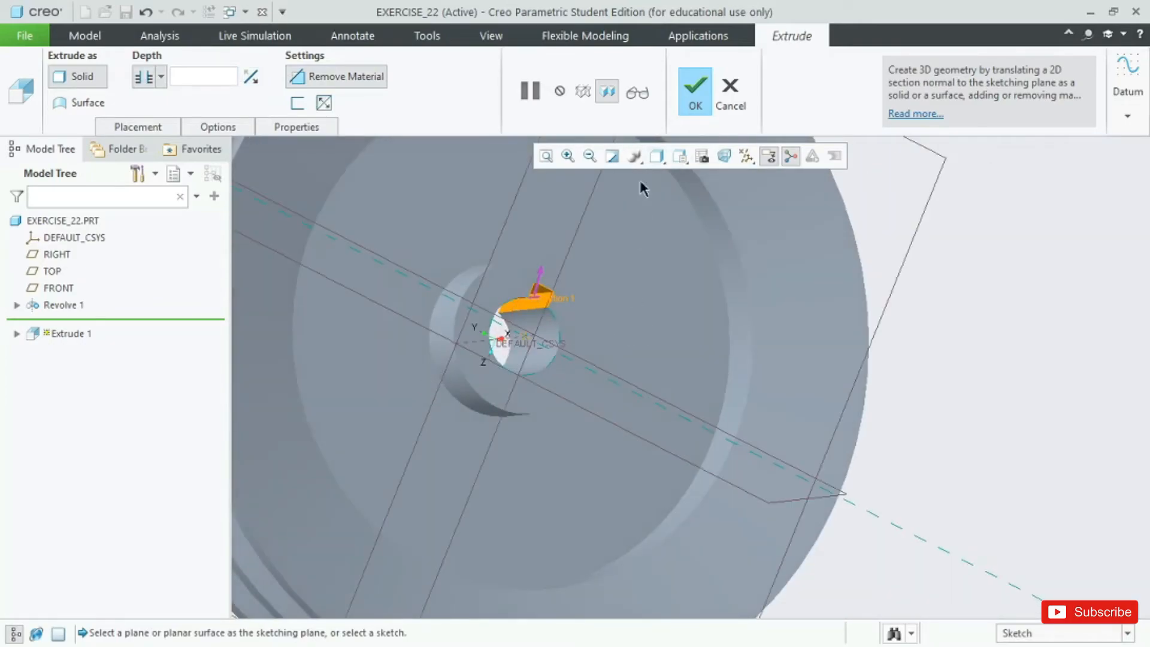
{"action": "left_click", "coordinate": [695, 95]}
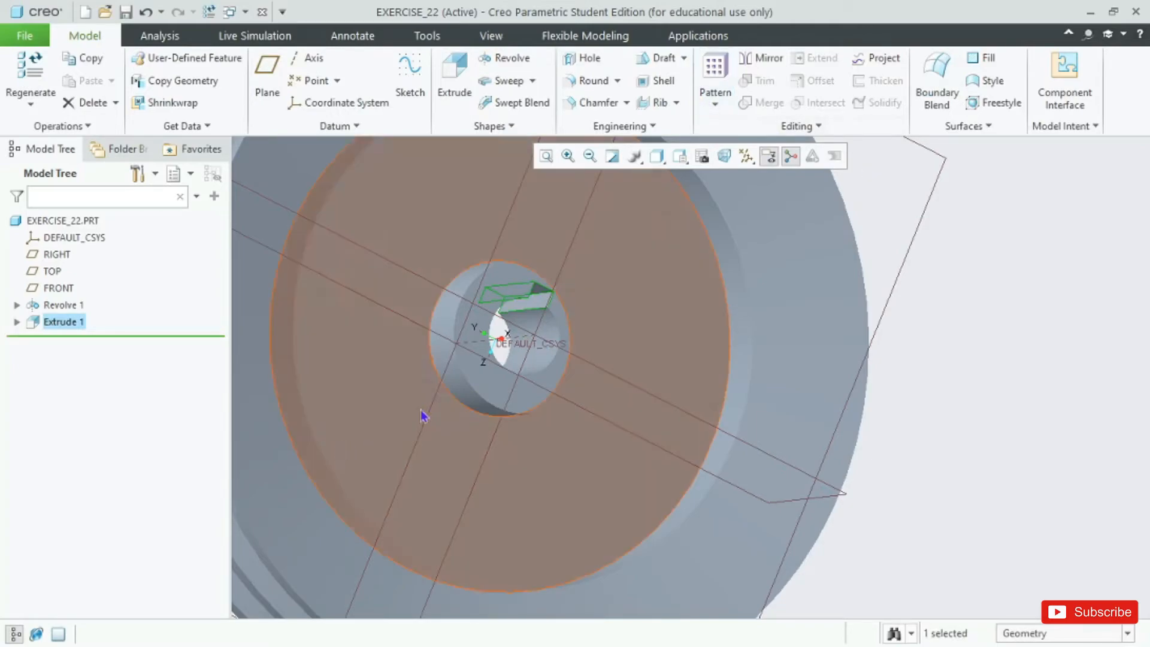
Inspect the keyway cut in the hub bore and clear its selection.
{"action": "scroll", "coordinate": [626, 396], "scroll_direction": "up", "scroll_amount": 4}
{"action": "scroll", "coordinate": [566, 376], "scroll_direction": "down", "scroll_amount": 2}
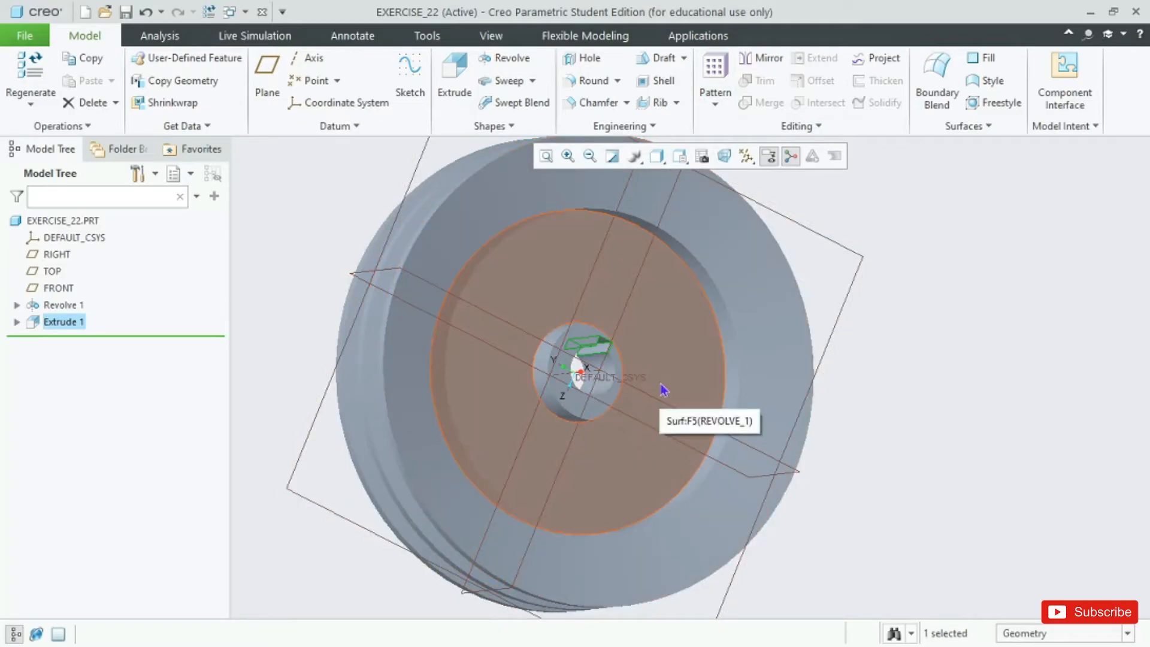
{"action": "scroll", "coordinate": [767, 440], "scroll_direction": "up", "scroll_amount": 3}
{"action": "middle_click_drag", "start_coordinate": [772, 449], "coordinate": [865, 409]}
{"action": "left_click", "coordinate": [944, 375]}
{"action": "mouse_move", "coordinate": [944, 376]}
{"action": "middle_mouse_down"}
{"action": "mouse_move", "coordinate": [907, 390]}
{"action": "mouse_move", "coordinate": [873, 383]}
{"action": "mouse_move", "coordinate": [881, 372]}
{"action": "middle_mouse_up"}
Switch to the reference drawing in Photos and examine the five-hole pattern around the hub, including its radius and angular spacing.
{"action": "key", "text": "alt+Tab"}
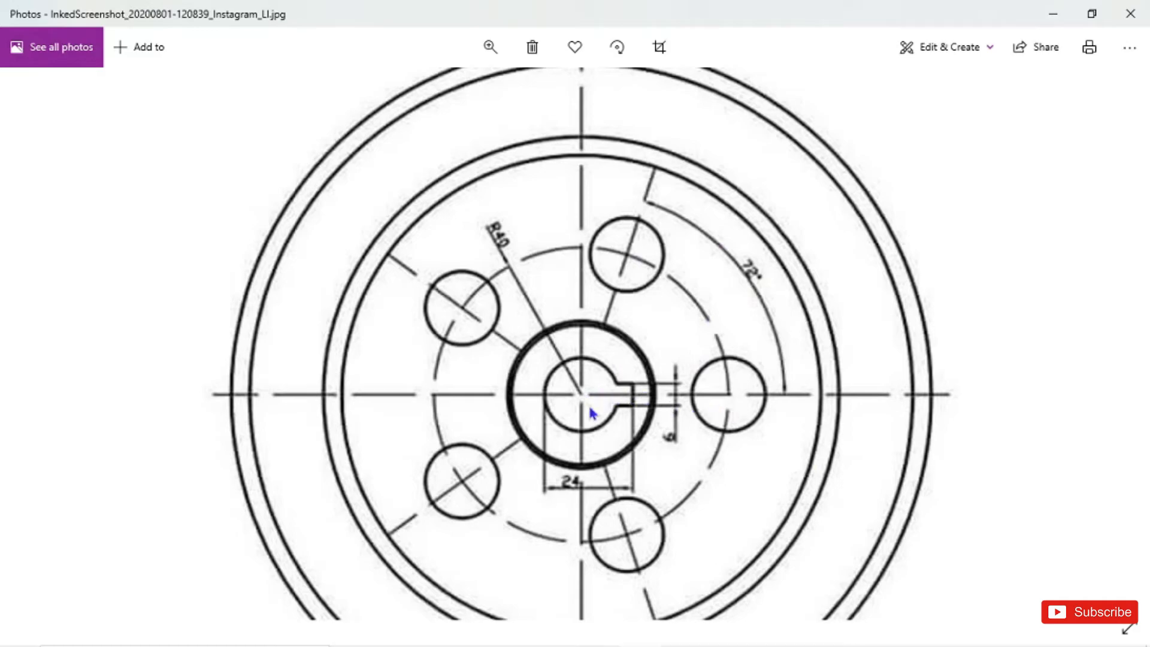
{"action": "mouse_move", "coordinate": [739, 467]}
{"action": "left_mouse_down"}
{"action": "mouse_move", "coordinate": [711, 256]}
{"action": "mouse_move", "coordinate": [797, 645]}
{"action": "left_mouse_up"}
{"action": "mouse_move", "coordinate": [736, 120]}
{"action": "left_mouse_down"}
{"action": "mouse_move", "coordinate": [732, 395]}
{"action": "mouse_move", "coordinate": [693, 285]}
{"action": "mouse_move", "coordinate": [624, 154]}
{"action": "mouse_move", "coordinate": [614, 105]}
{"action": "left_mouse_up"}
{"action": "left_click_drag", "start_coordinate": [597, 377], "coordinate": [668, 254]}
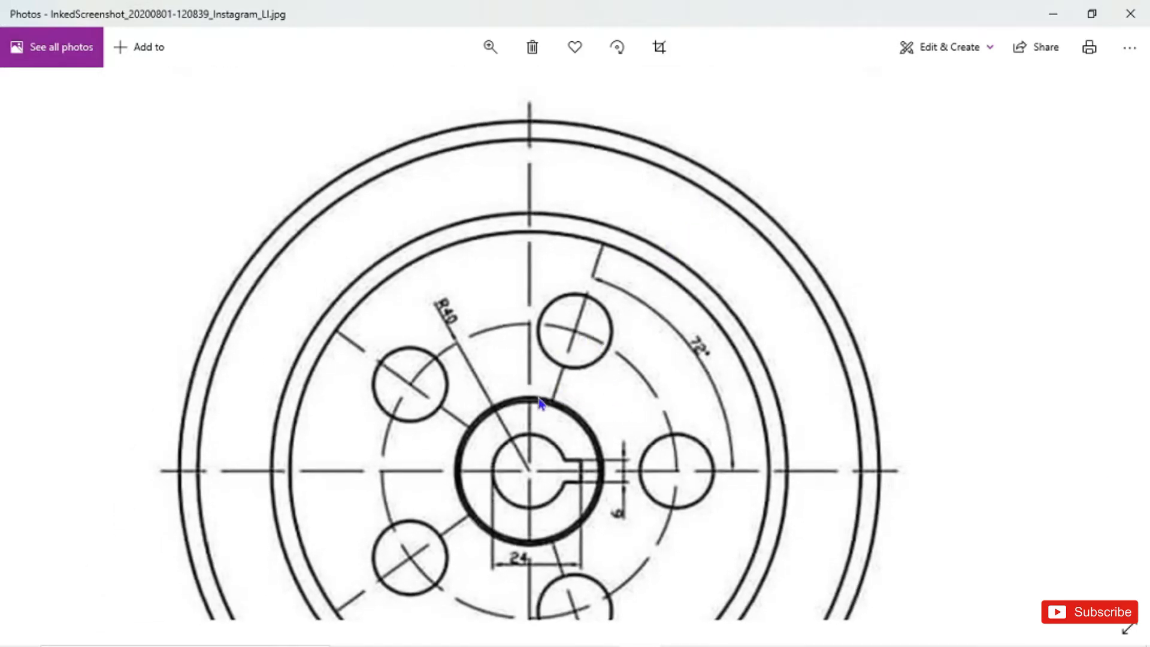
Switch back to Creo Parametric and place a simple hole on the pulley's recessed web face.
{"action": "mouse_move", "coordinate": [570, 427]}
{"action": "left_mouse_down"}
{"action": "mouse_move", "coordinate": [601, 352]}
{"action": "mouse_move", "coordinate": [691, 426]}
{"action": "mouse_move", "coordinate": [626, 379]}
{"action": "left_mouse_up"}
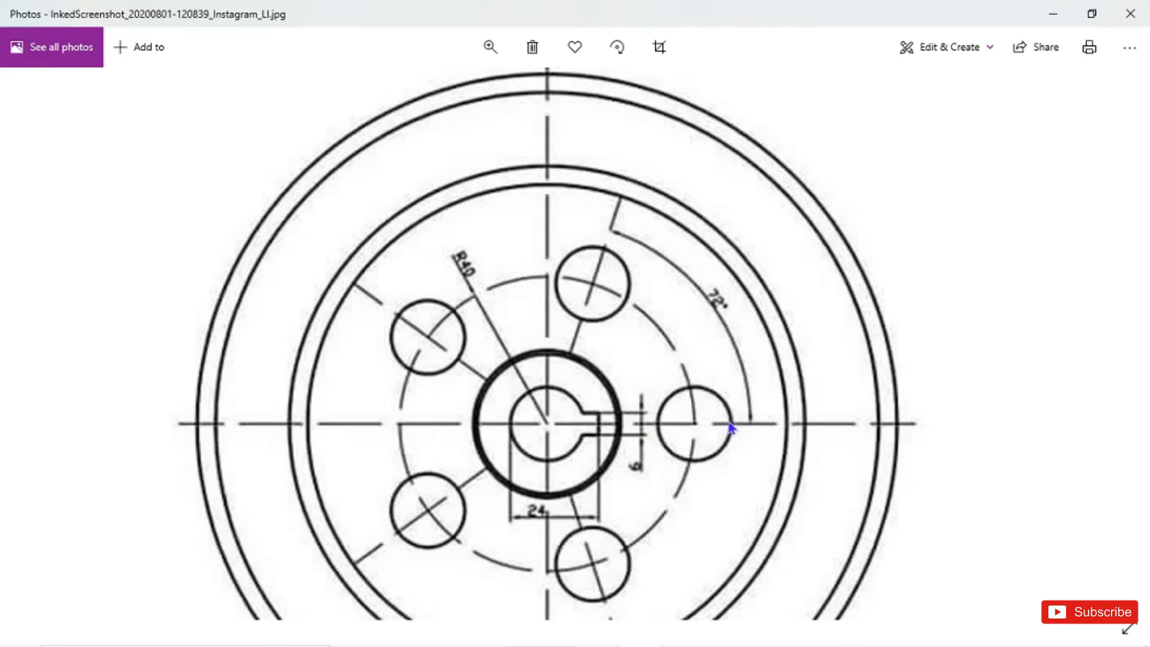
{"action": "key", "text": "alt+Tab"}
{"action": "left_click", "coordinate": [742, 335]}
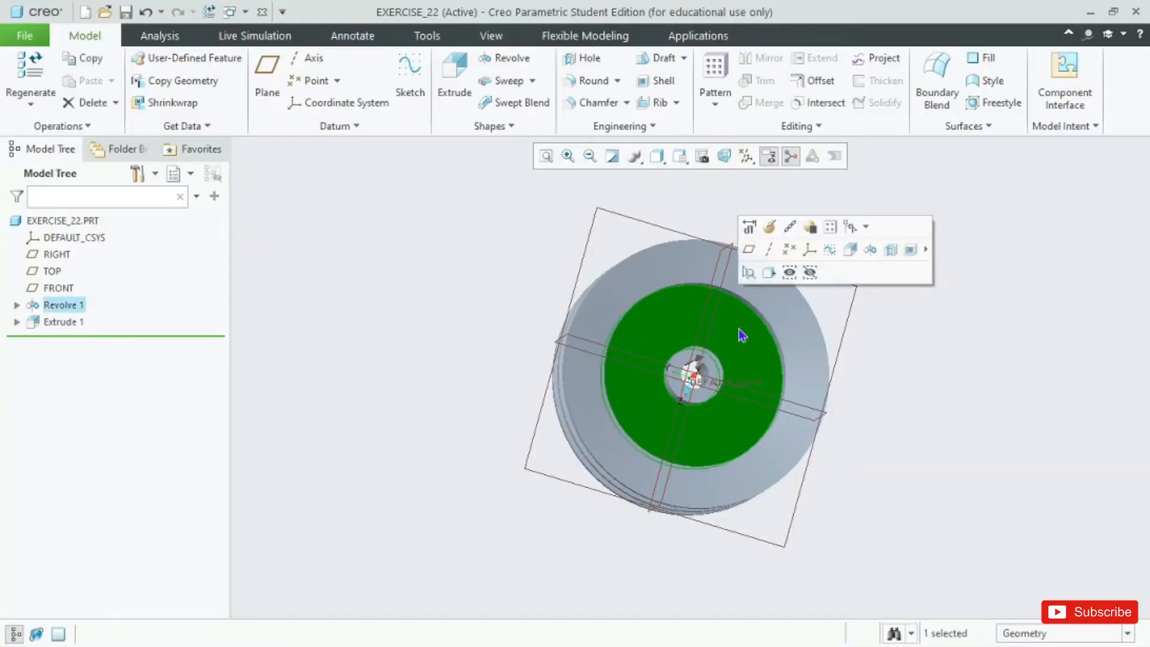
{"action": "middle_click_drag", "start_coordinate": [699, 347], "coordinate": [636, 346]}
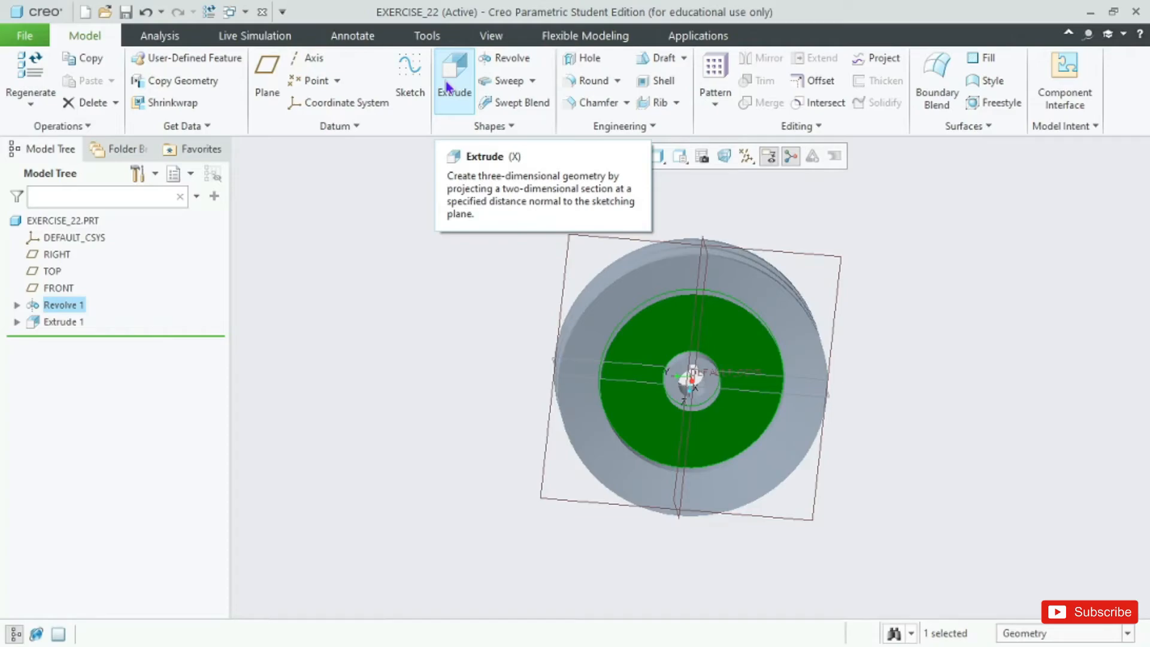
{"action": "left_click", "coordinate": [580, 66]}
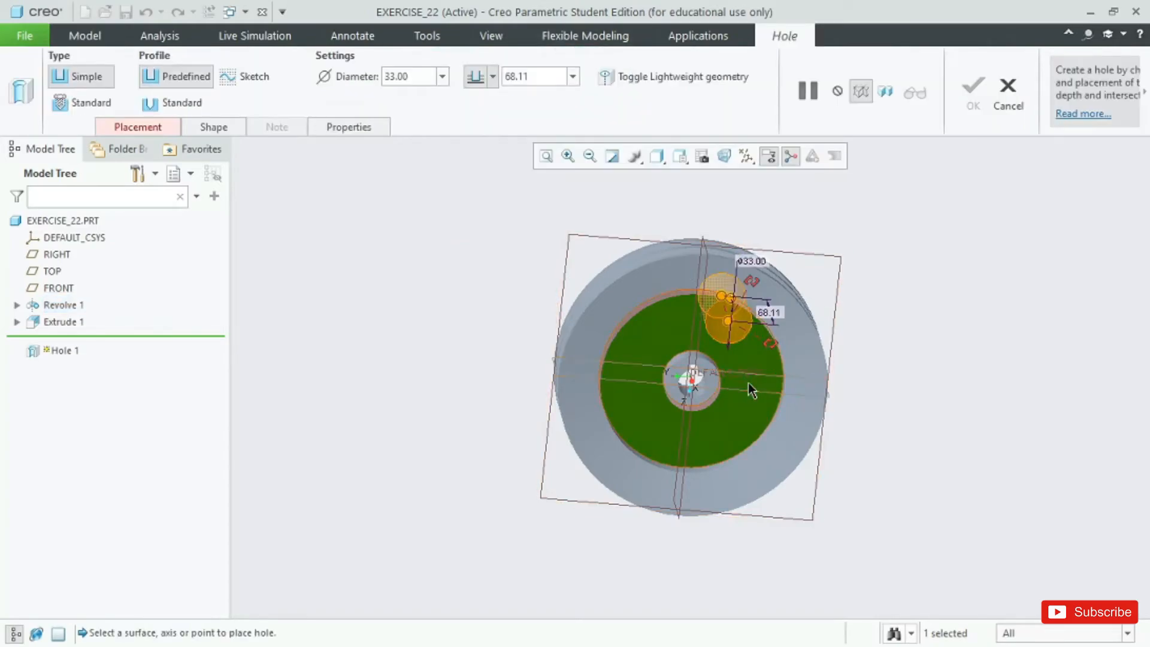
{"action": "scroll", "coordinate": [749, 386], "scroll_direction": "up", "scroll_amount": 3}
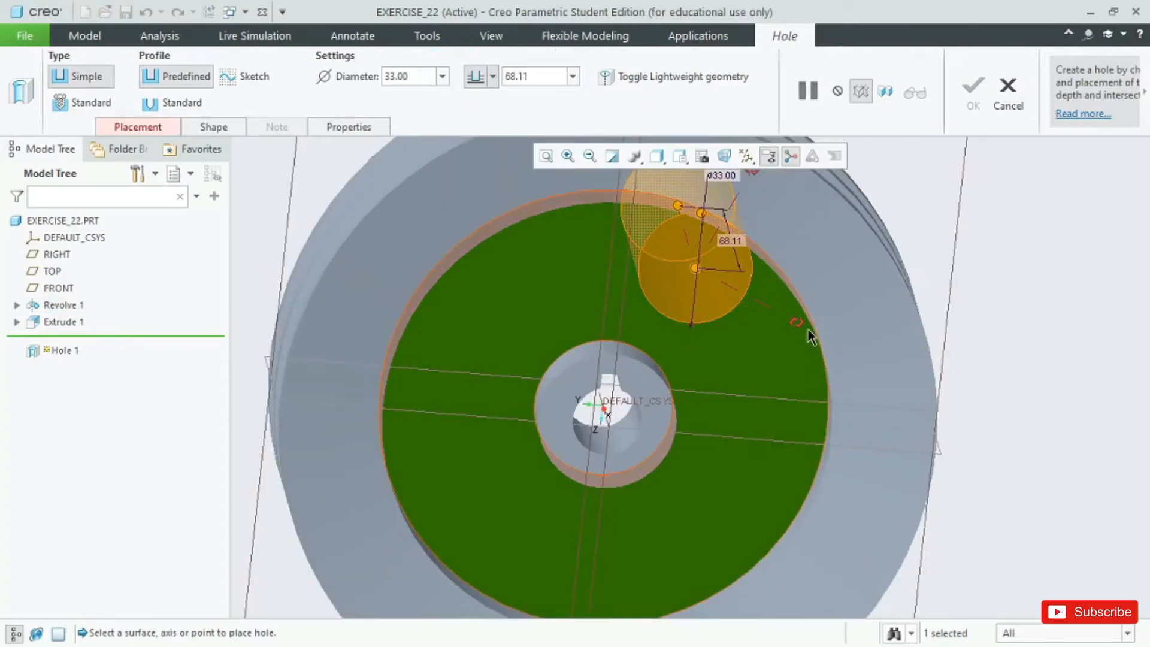
Reference the hole to the TOP plane with a 0 offset and to the FRONT plane through the hub centre.
{"action": "left_click_drag", "start_coordinate": [633, 324], "coordinate": [622, 325]}
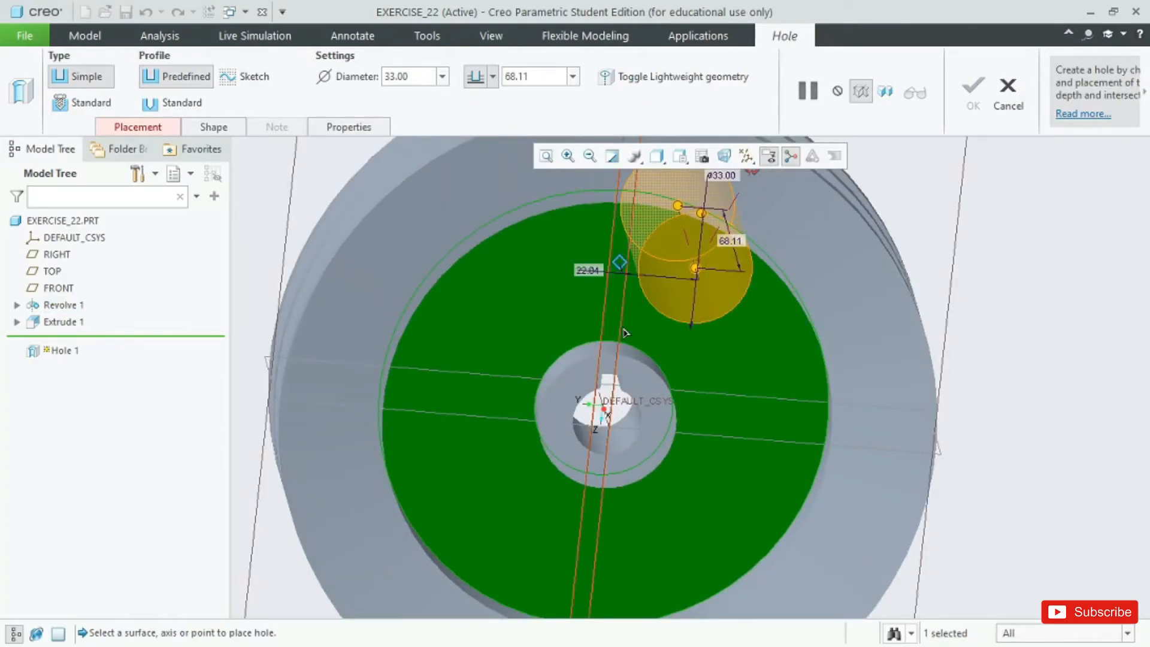
{"action": "double_click", "coordinate": [587, 270]}
{"action": "type", "text": "0"}
{"action": "key", "text": "Return"}
{"action": "scroll", "coordinate": [598, 279], "scroll_direction": "up", "scroll_amount": 2}
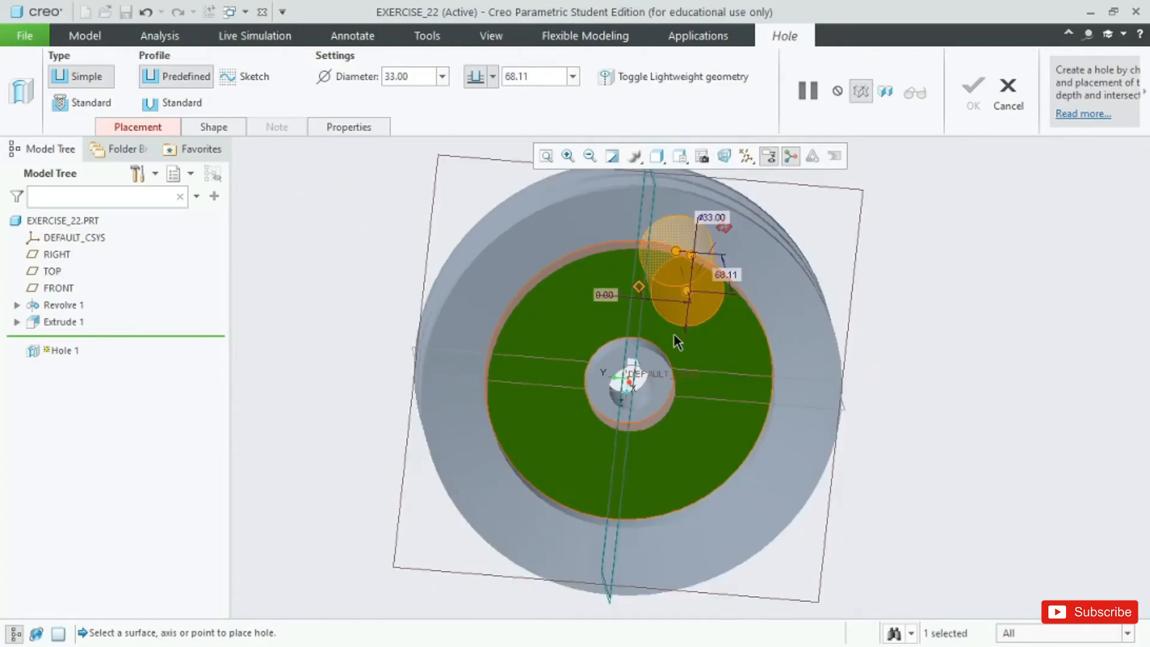
{"action": "scroll", "coordinate": [635, 287], "scroll_direction": "down", "scroll_amount": 4}
{"action": "left_click_drag", "start_coordinate": [659, 292], "coordinate": [660, 346]}
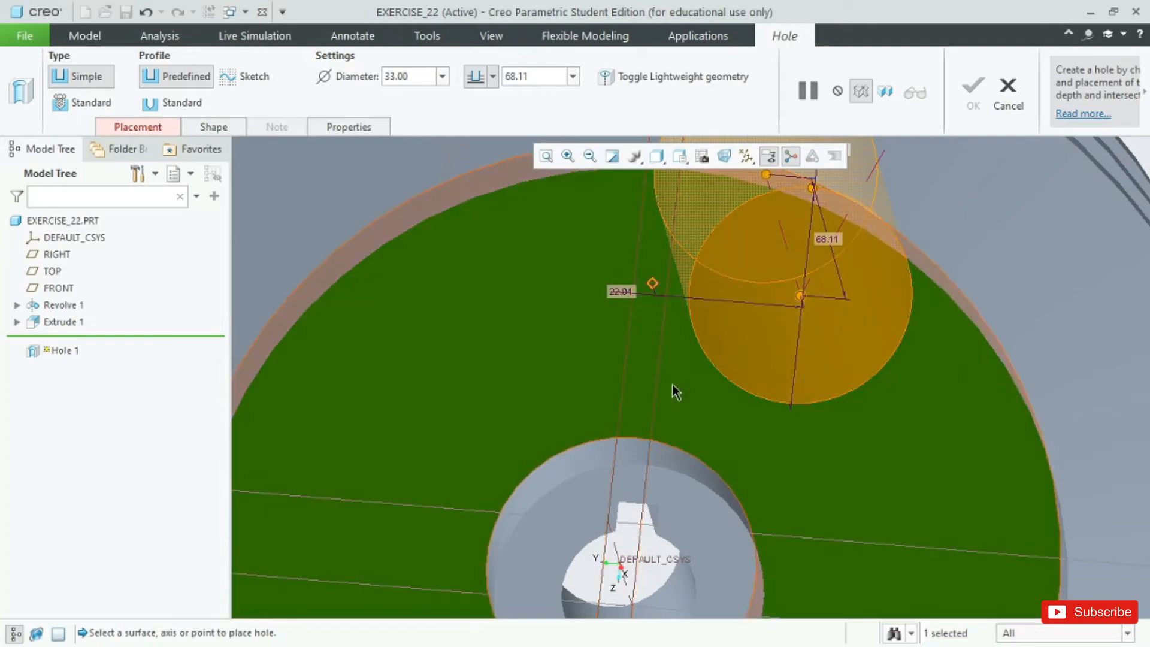
{"action": "scroll", "coordinate": [671, 384], "scroll_direction": "up", "scroll_amount": 2}
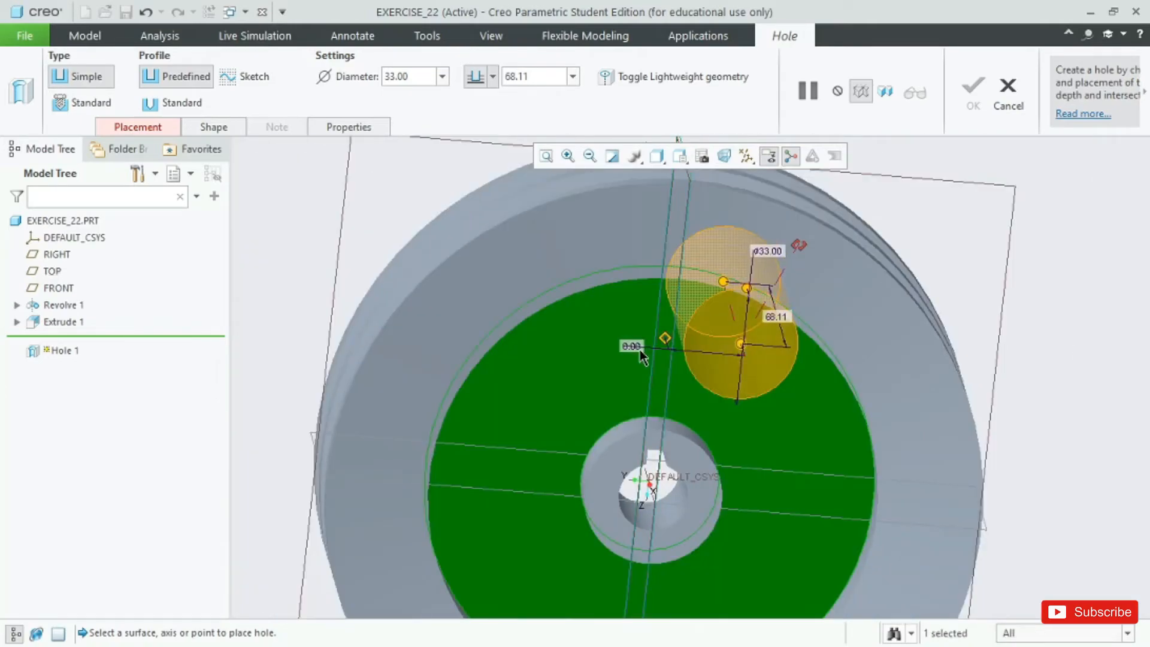
{"action": "left_click_drag", "start_coordinate": [800, 251], "coordinate": [650, 483]}
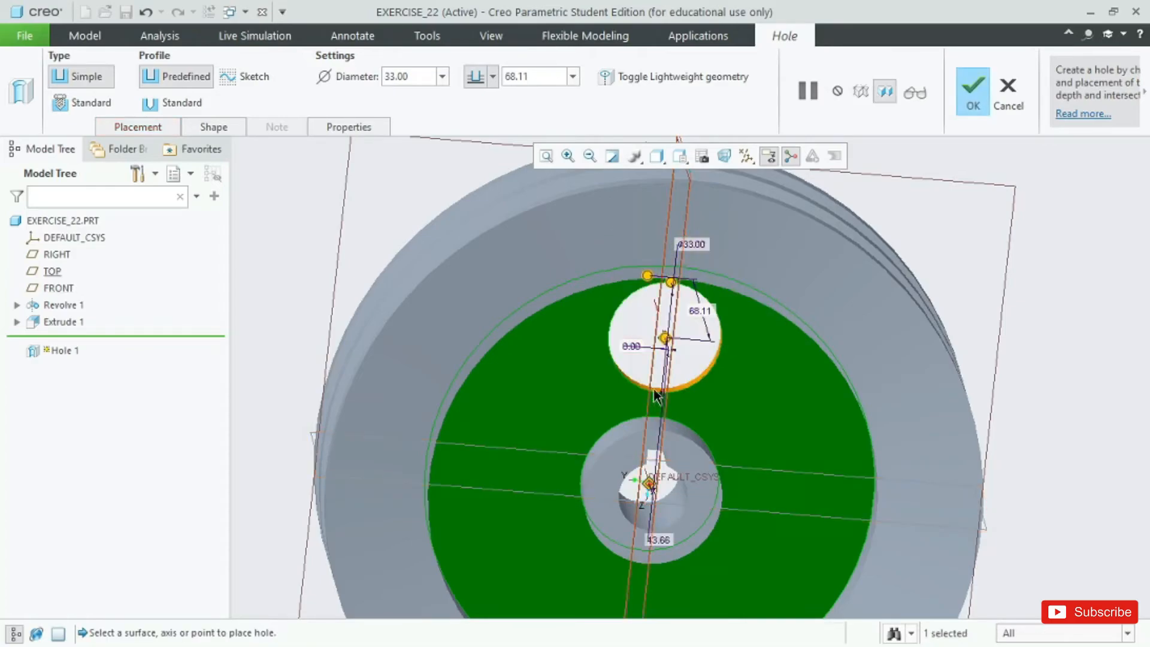
Set the hole's diameter to 20.
{"action": "scroll", "coordinate": [719, 371], "scroll_direction": "down", "scroll_amount": 1}
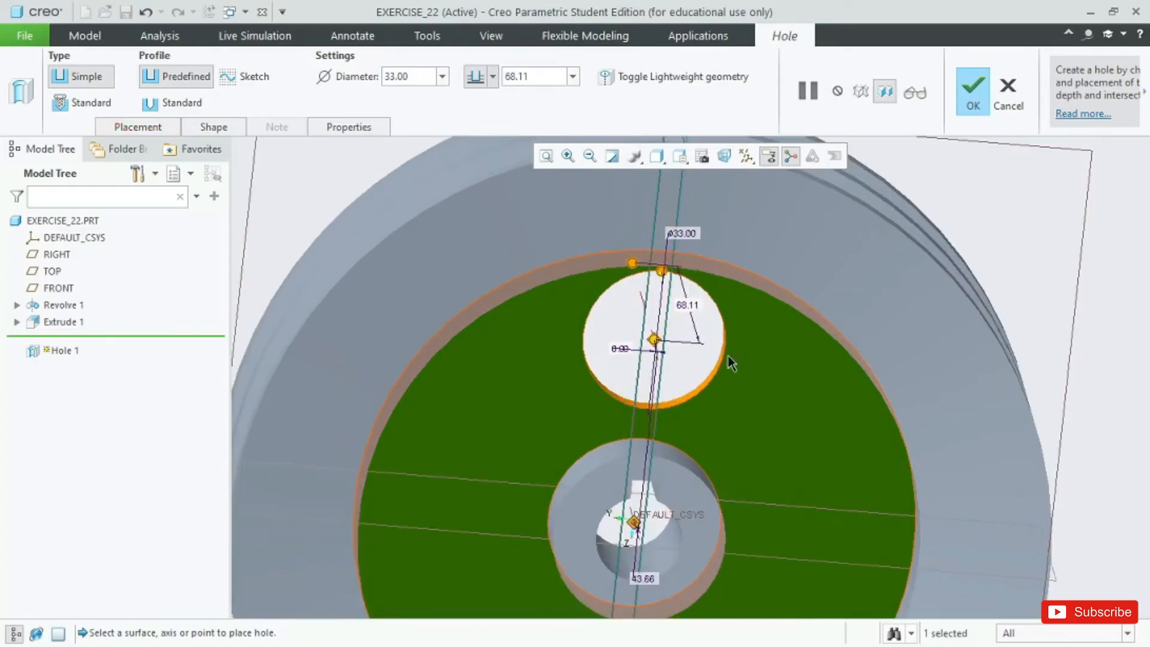
{"action": "scroll", "coordinate": [749, 336], "scroll_direction": "down", "scroll_amount": 1}
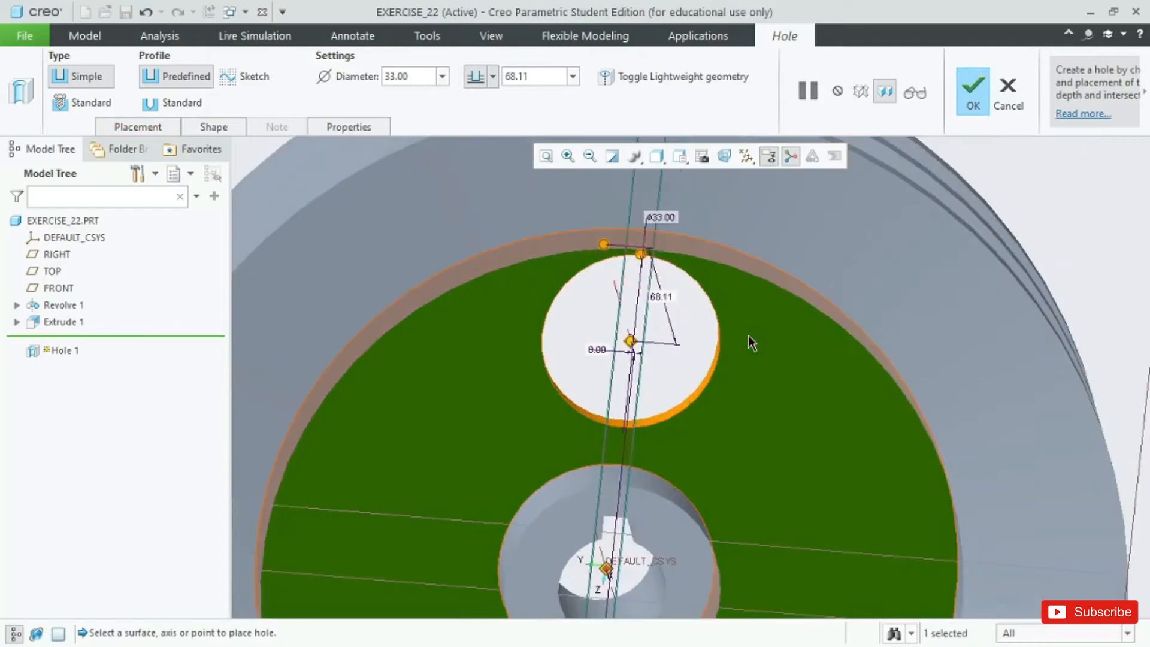
{"action": "scroll", "coordinate": [744, 390], "scroll_direction": "up", "scroll_amount": 5}
{"action": "double_click", "coordinate": [722, 297]}
{"action": "type", "text": "20"}
{"action": "key", "text": "Return"}
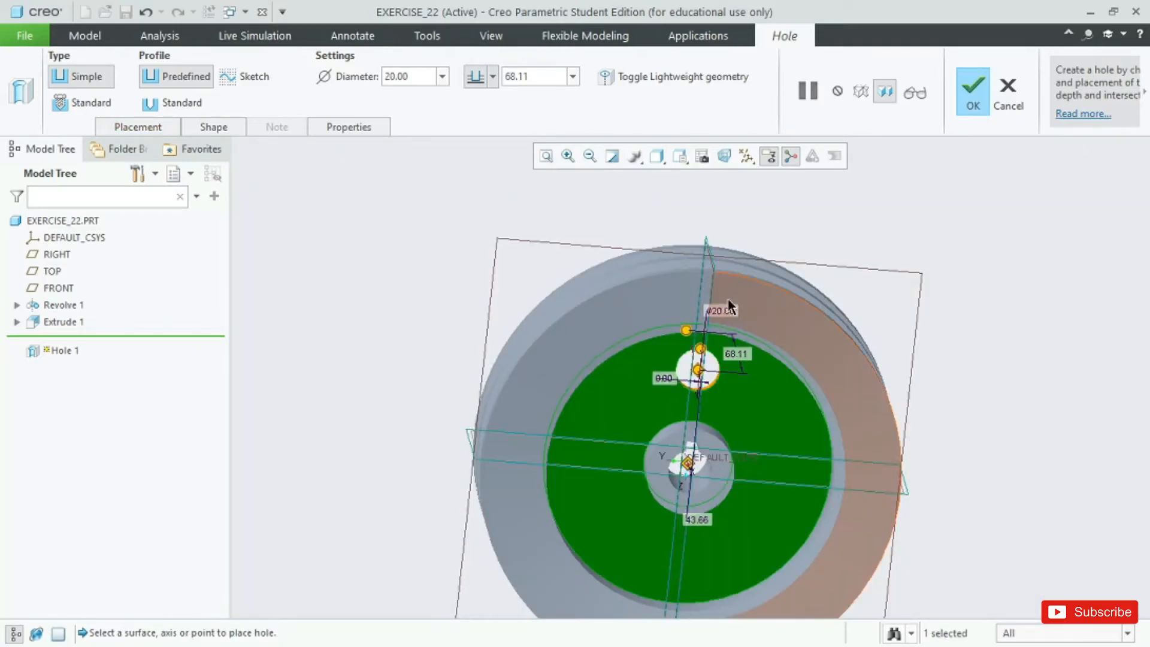
Change the hole's depth option so that it cuts completely through the web instead of to a blind depth.
{"action": "scroll", "coordinate": [727, 433], "scroll_direction": "down", "scroll_amount": 4}
{"action": "middle_click_drag", "start_coordinate": [712, 407], "coordinate": [722, 442]}
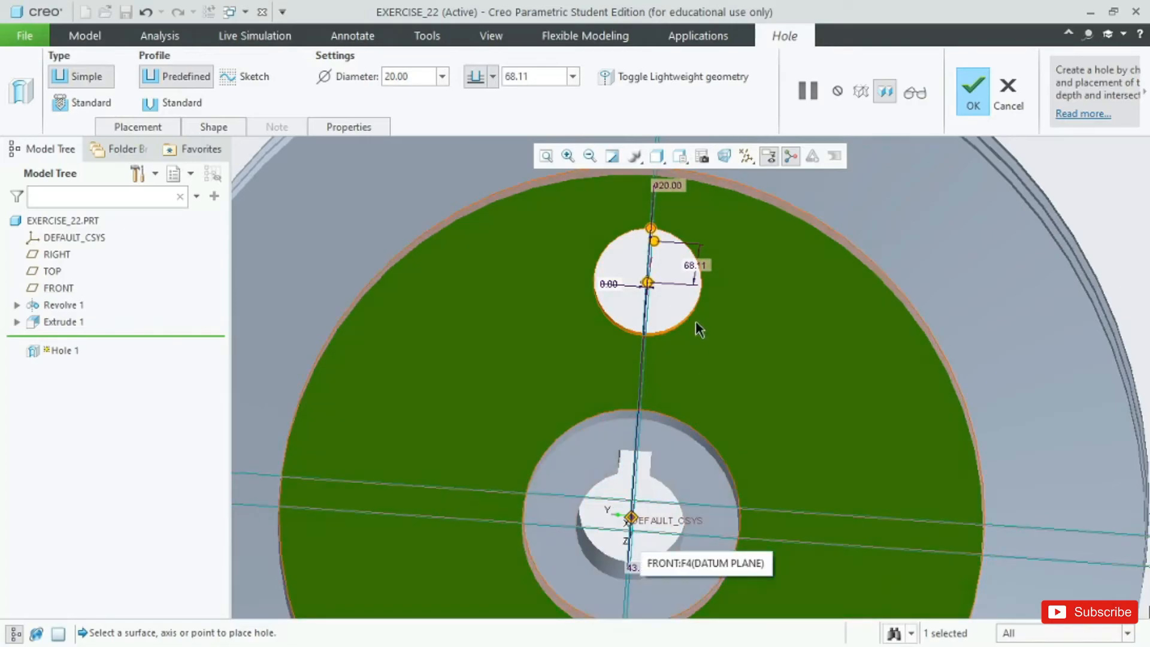
{"action": "scroll", "coordinate": [694, 244], "scroll_direction": "up", "scroll_amount": 2}
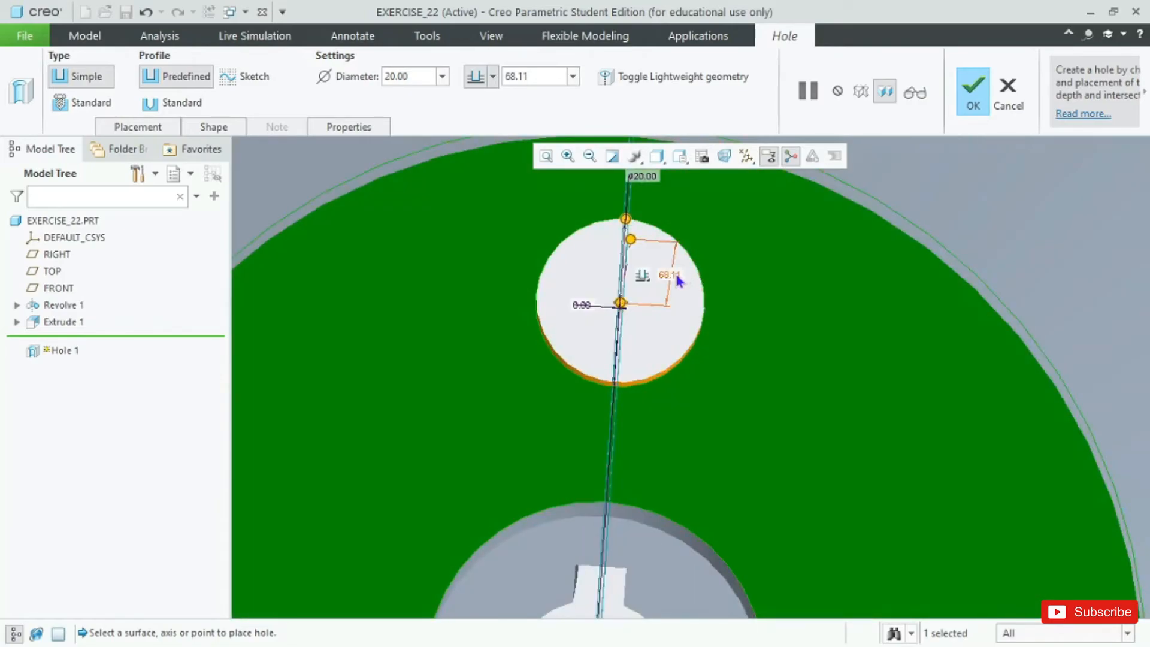
{"action": "middle_click_drag", "start_coordinate": [712, 286], "coordinate": [761, 300]}
{"action": "scroll", "coordinate": [762, 312], "scroll_direction": "down", "scroll_amount": 3}
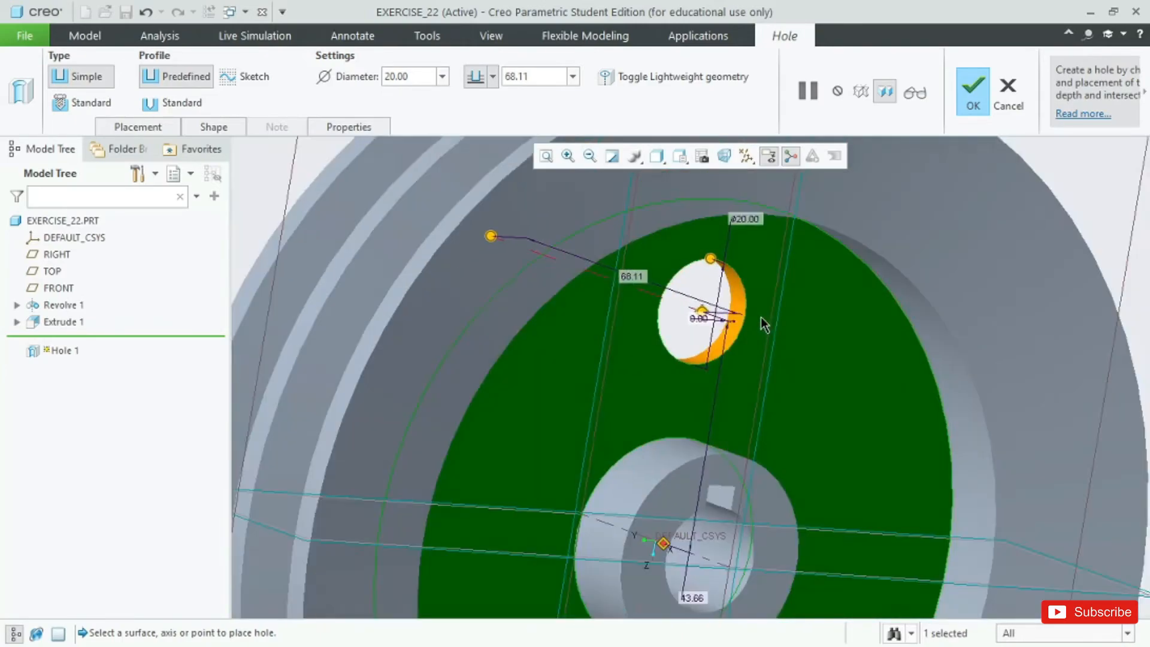
{"action": "left_click", "coordinate": [494, 76]}
{"action": "left_click", "coordinate": [480, 177]}
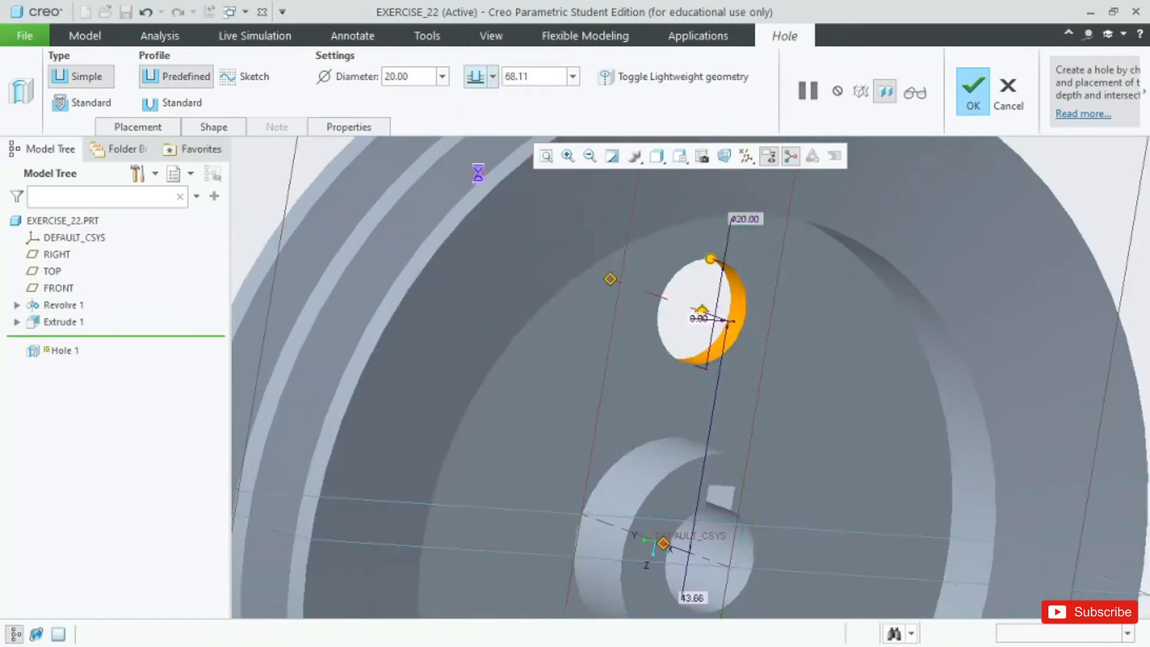
{"action": "middle_click_drag", "start_coordinate": [804, 351], "coordinate": [718, 317]}
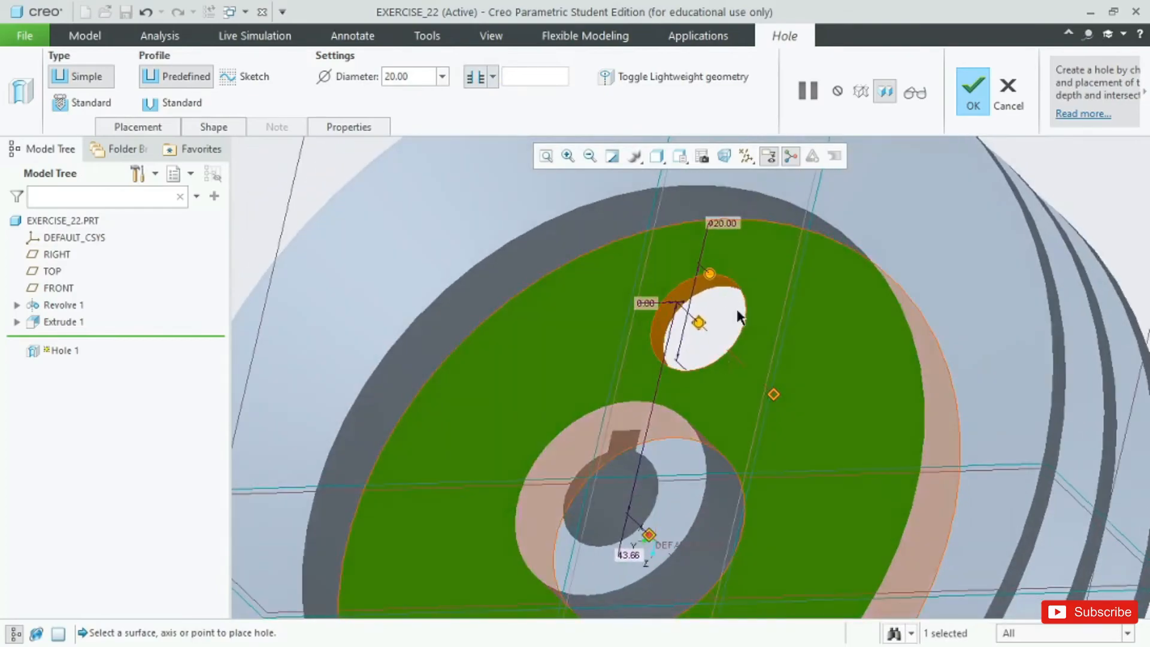
Set the hole's offset from the hub centre to 40 and complete the hole.
{"action": "double_click", "coordinate": [629, 556]}
{"action": "type", "text": "40"}
{"action": "key", "text": "Return"}
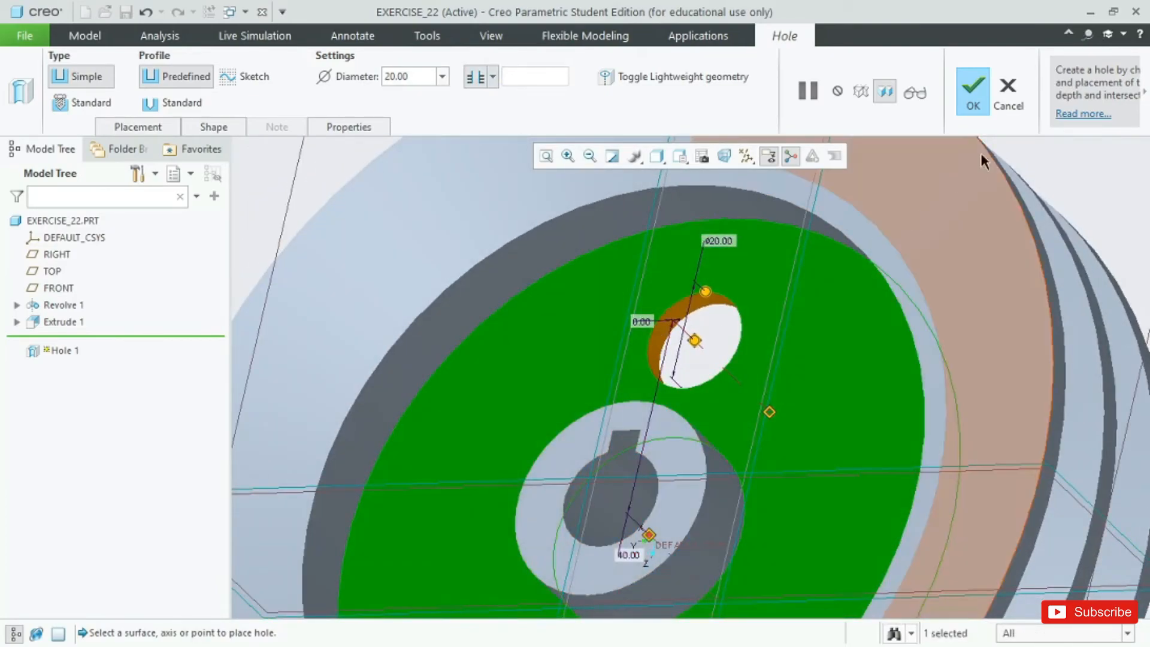
{"action": "left_click", "coordinate": [976, 111]}
{"action": "mouse_move", "coordinate": [782, 319]}
{"action": "middle_mouse_down"}
{"action": "mouse_move", "coordinate": [834, 336]}
{"action": "mouse_move", "coordinate": [811, 393]}
{"action": "mouse_move", "coordinate": [747, 421]}
{"action": "mouse_move", "coordinate": [704, 470]}
{"action": "mouse_move", "coordinate": [724, 418]}
{"action": "mouse_move", "coordinate": [721, 447]}
{"action": "middle_mouse_up"}
{"action": "scroll", "coordinate": [804, 328], "scroll_direction": "down", "scroll_amount": 5}
Check the hole layout in the Photos drawing, then in Creo start an Axis-type Geometry Pattern of the hole about the hub's central axis.
{"action": "key", "text": "alt+Tab"}
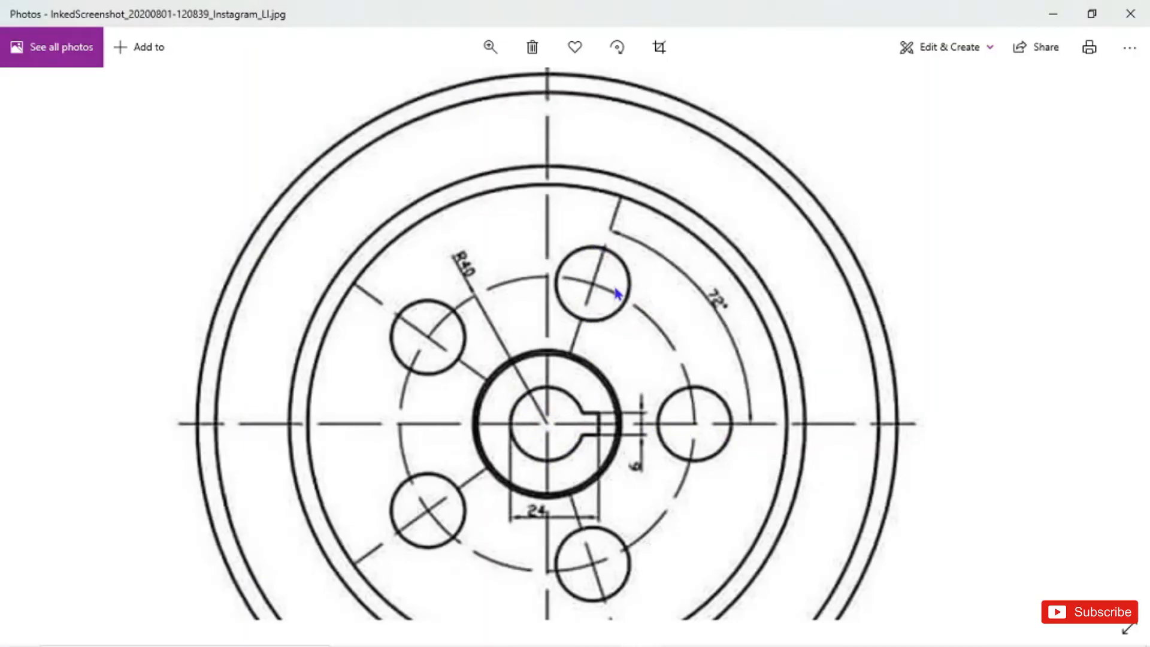
{"action": "key", "text": "alt+Tab"}
{"action": "middle_click_drag", "start_coordinate": [809, 329], "coordinate": [777, 273]}
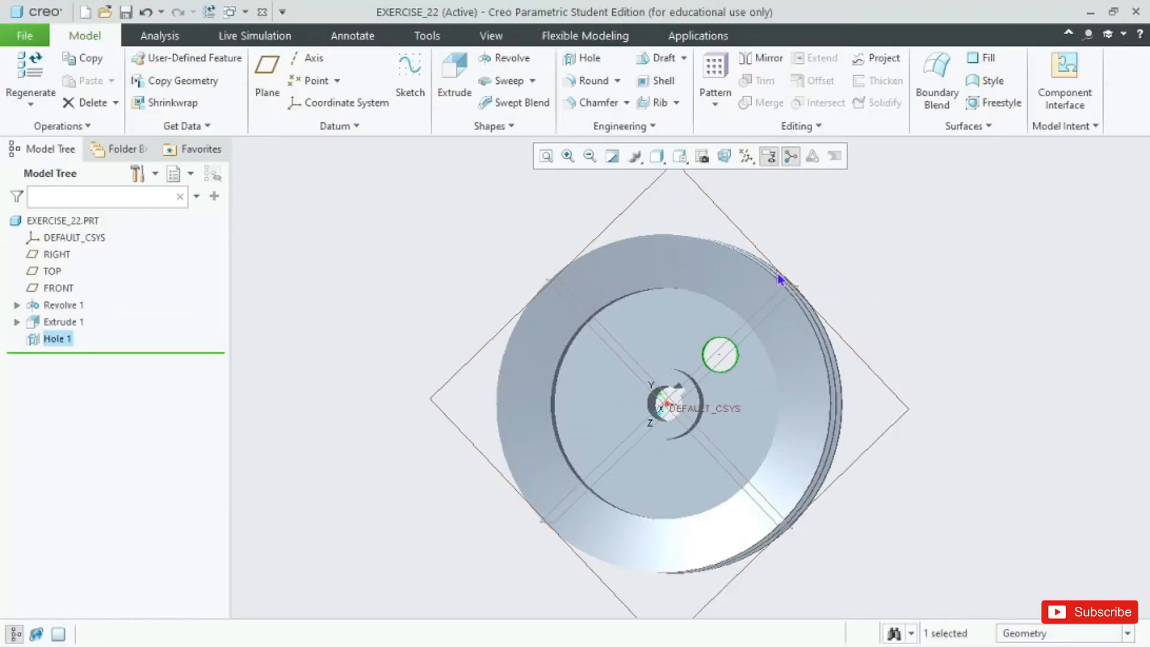
{"action": "left_click", "coordinate": [715, 104]}
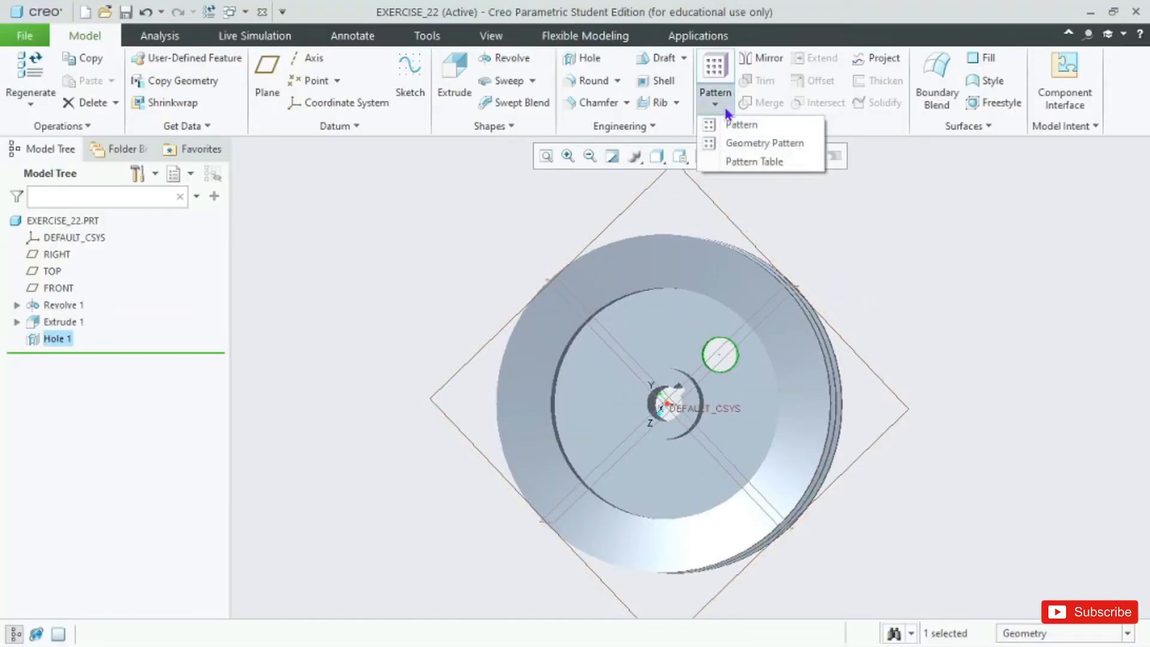
{"action": "left_click", "coordinate": [737, 143]}
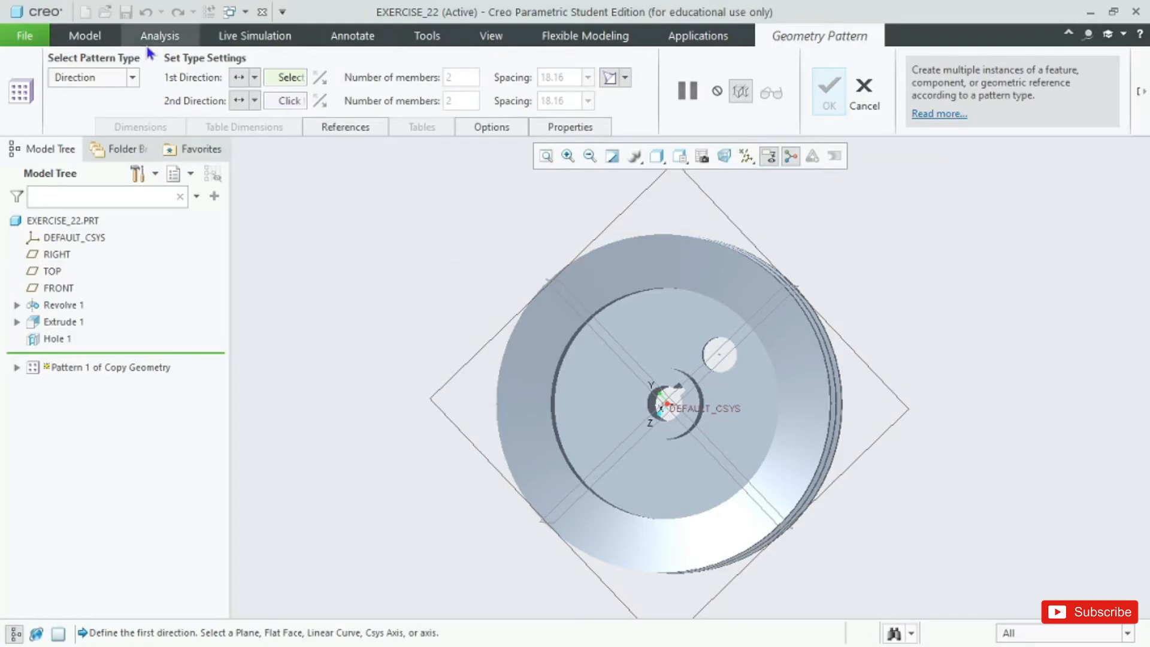
{"action": "left_click", "coordinate": [133, 78]}
{"action": "left_click", "coordinate": [66, 124]}
{"action": "scroll", "coordinate": [658, 407], "scroll_direction": "up", "scroll_amount": 2}
{"action": "scroll", "coordinate": [657, 408], "scroll_direction": "up", "scroll_amount": 3}
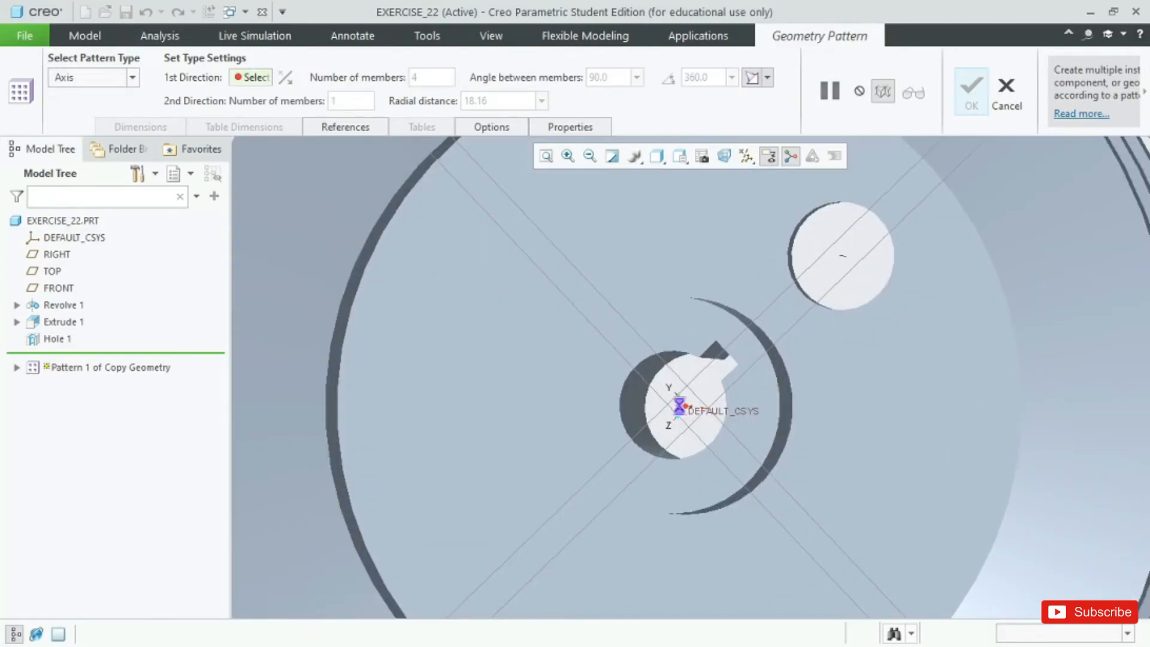
{"action": "left_click", "coordinate": [680, 407]}
{"action": "scroll", "coordinate": [680, 409], "scroll_direction": "down", "scroll_amount": 1}
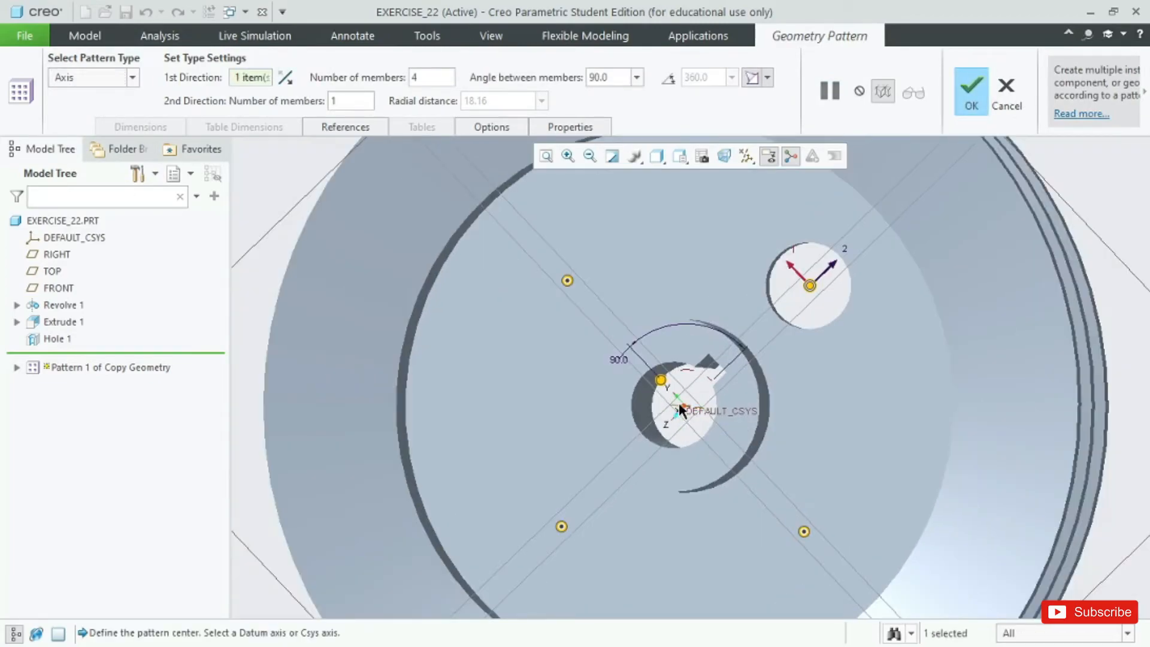
Check the angular spacing in the reference drawing and set the angle between pattern members to 72°.
{"action": "type", "text": "45"}
{"action": "key", "text": "Return"}
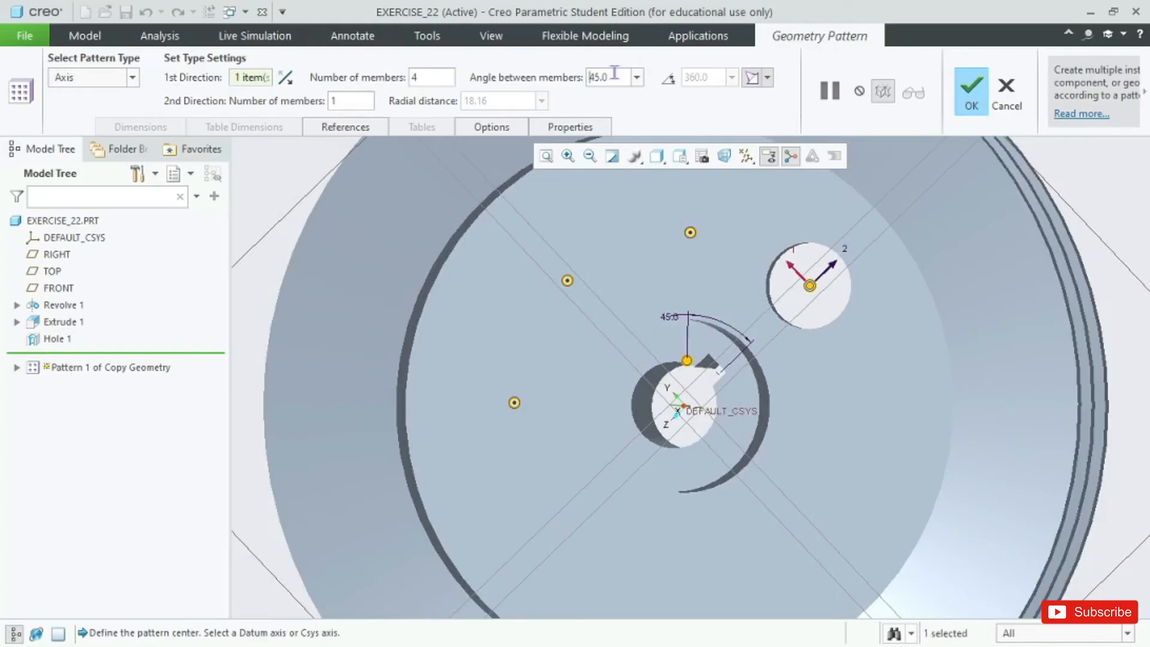
{"action": "key", "text": "alt+Tab"}
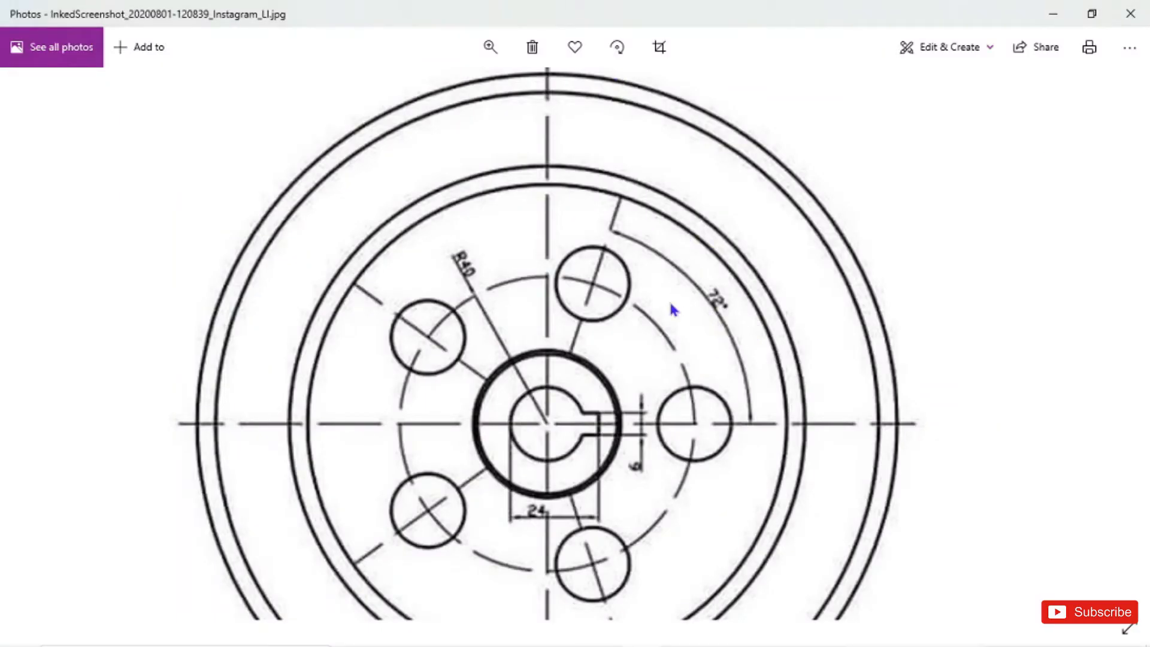
{"action": "key", "text": "alt+Tab"}
{"action": "type", "text": "72"}
{"action": "key", "text": "Return"}
Recheck the hole count in the drawing, set the number of members to 5 and complete the pattern.
{"action": "key", "text": "alt+Tab"}
{"action": "key", "text": "alt+Tab"}
{"action": "key", "text": "alt+Tab"}
{"action": "key", "text": "alt+Tab"}
{"action": "double_click", "coordinate": [410, 75]}
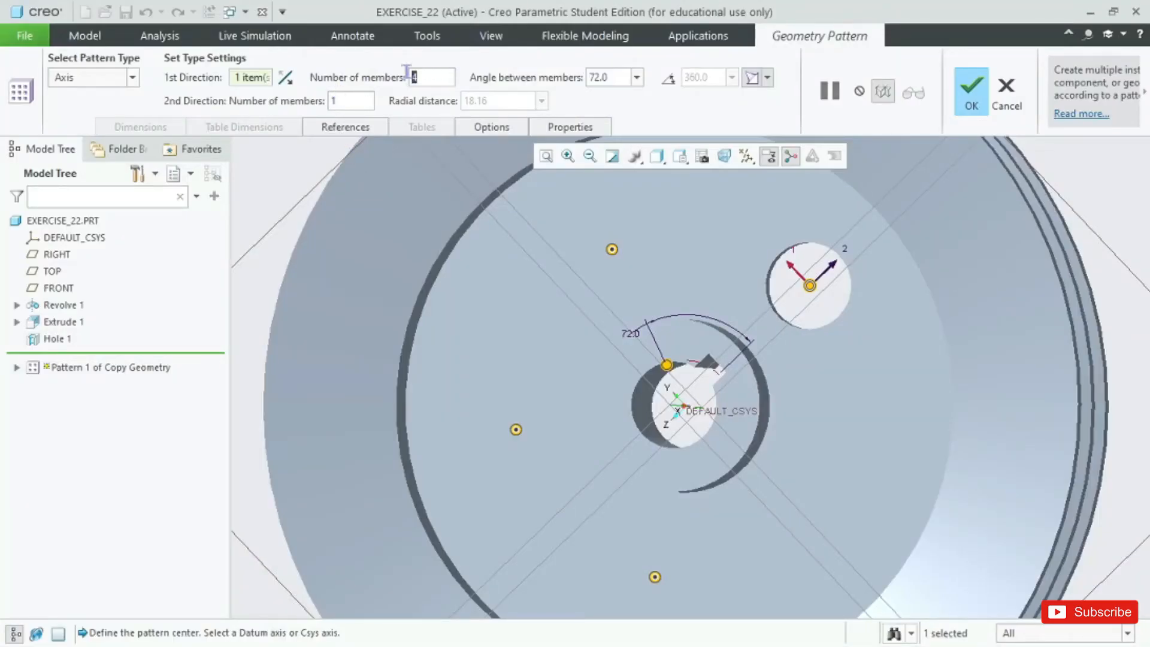
{"action": "type", "text": "5"}
{"action": "left_click", "coordinate": [960, 98]}
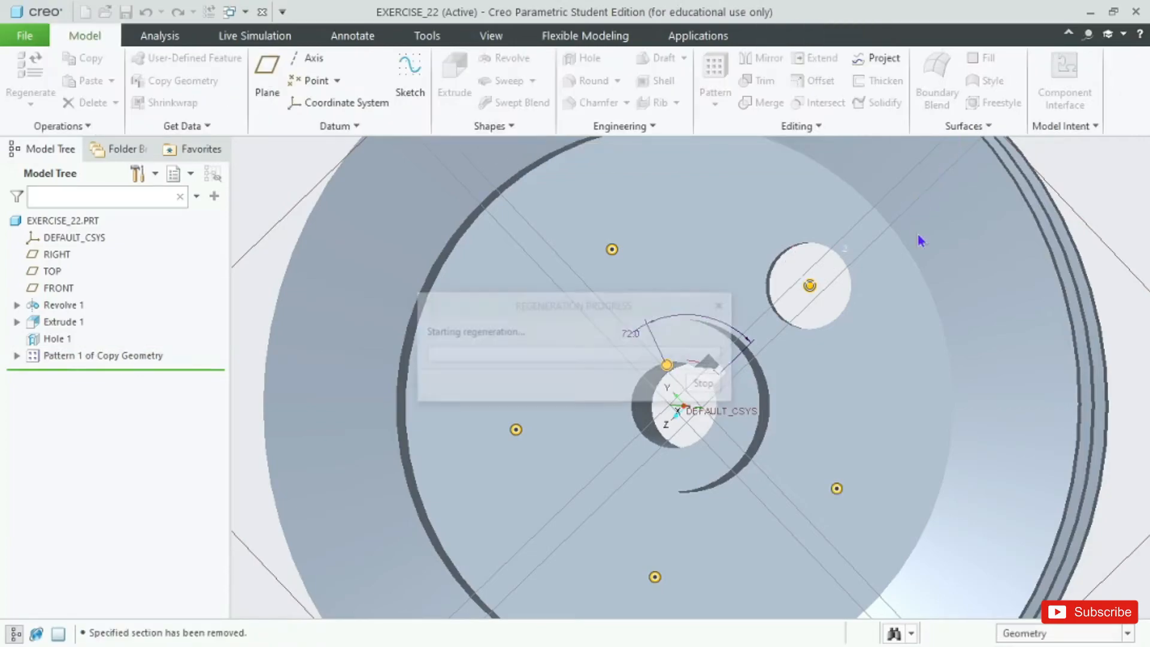
{"action": "left_click", "coordinate": [292, 238]}
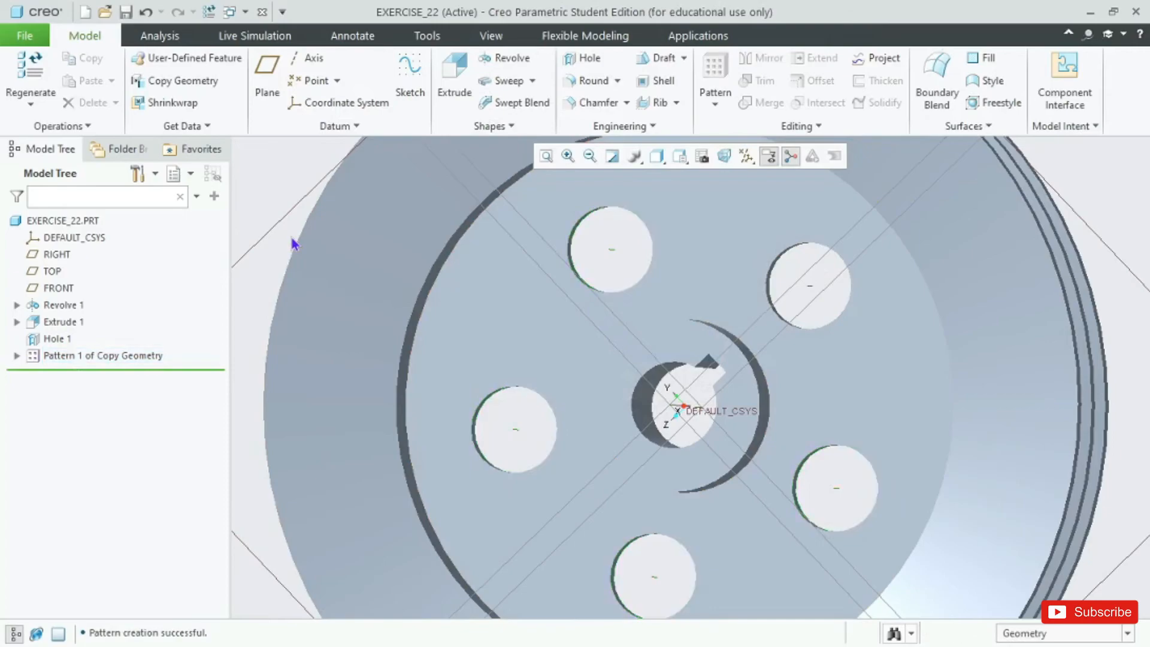
Turn off the display of all datum features, annotations and the spin center.
{"action": "scroll", "coordinate": [293, 241], "scroll_direction": "up", "scroll_amount": 5}
{"action": "left_click", "coordinate": [748, 161]}
{"action": "left_click", "coordinate": [770, 175]}
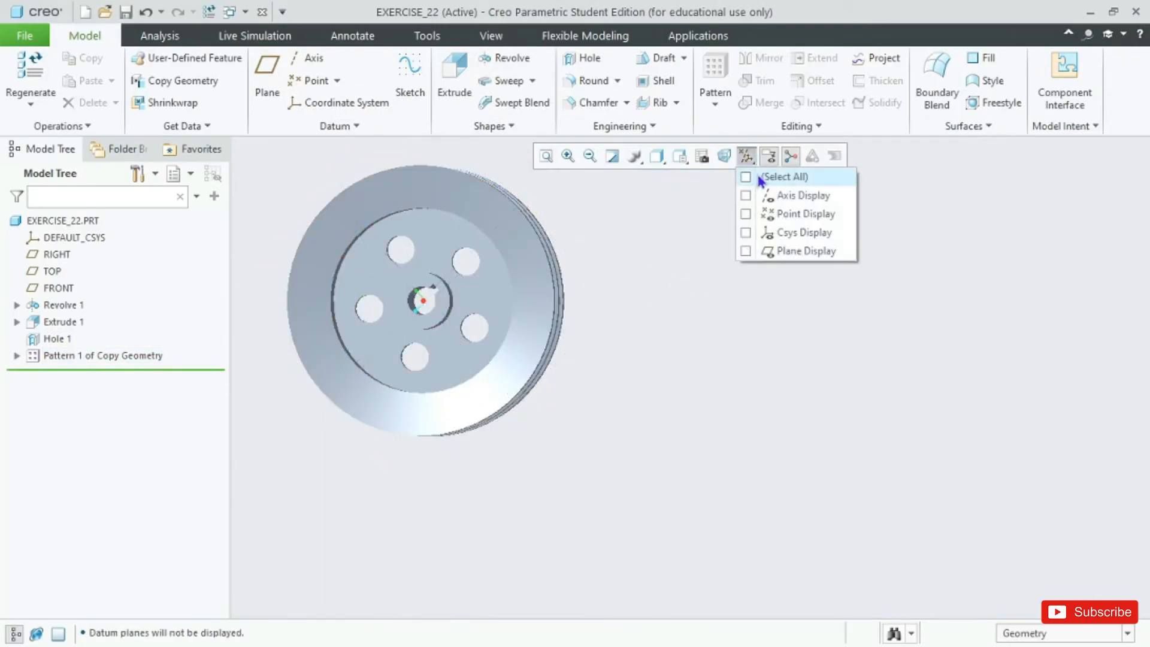
{"action": "left_click", "coordinate": [769, 157]}
{"action": "left_click", "coordinate": [791, 156]}
Inspect the pulley from several angles and compare its holes and keyway with the reference drawing in Photos.
{"action": "scroll", "coordinate": [793, 287], "scroll_direction": "up", "scroll_amount": 3}
{"action": "middle_click_drag", "start_coordinate": [505, 218], "coordinate": [550, 319]}
{"action": "scroll", "coordinate": [550, 320], "scroll_direction": "up", "scroll_amount": 1}
{"action": "scroll", "coordinate": [496, 253], "scroll_direction": "down", "scroll_amount": 4}
{"action": "scroll", "coordinate": [602, 442], "scroll_direction": "down", "scroll_amount": 2}
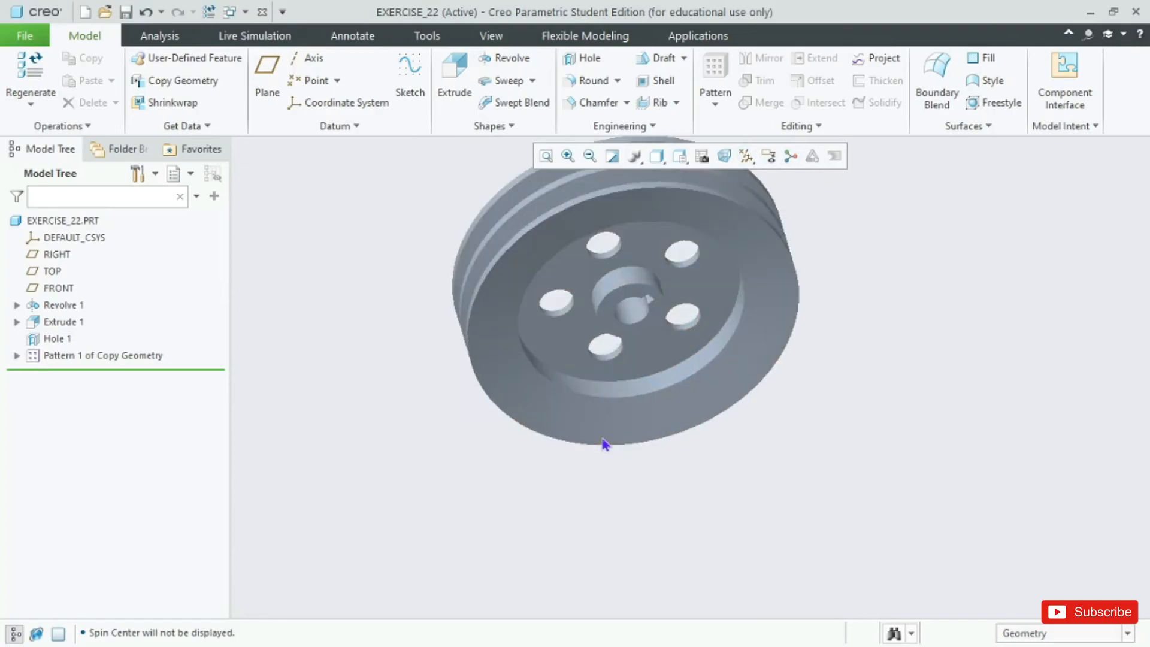
{"action": "middle_click_drag", "start_coordinate": [462, 282], "coordinate": [441, 244]}
{"action": "key", "text": "alt+Tab"}
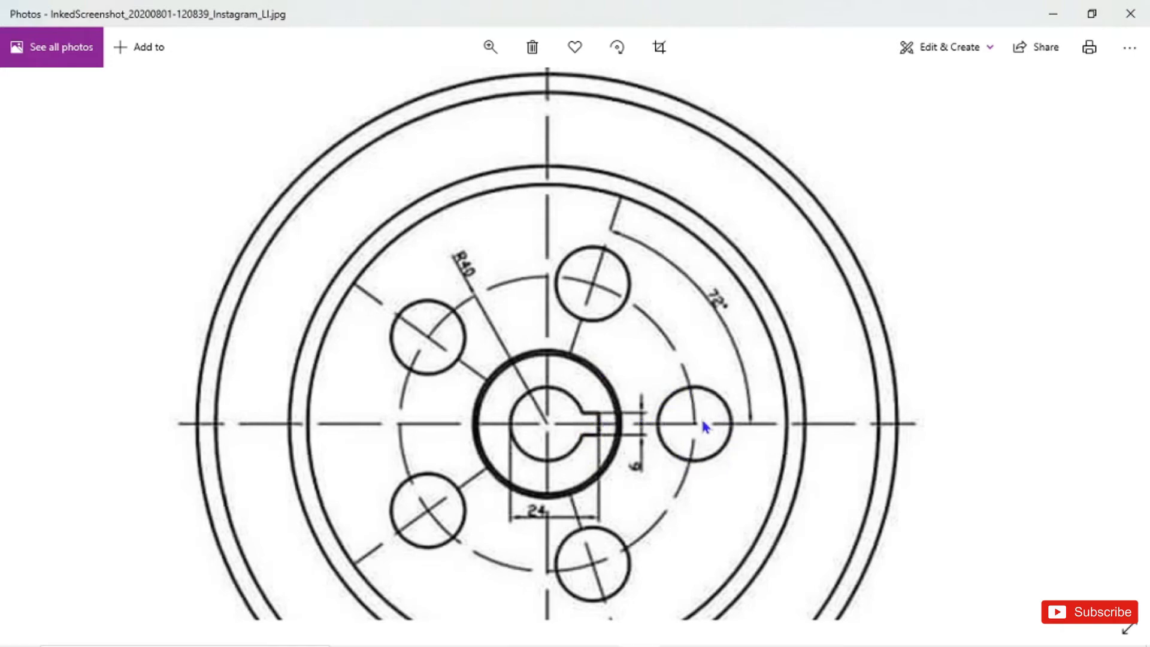
{"action": "key", "text": "alt+Tab"}
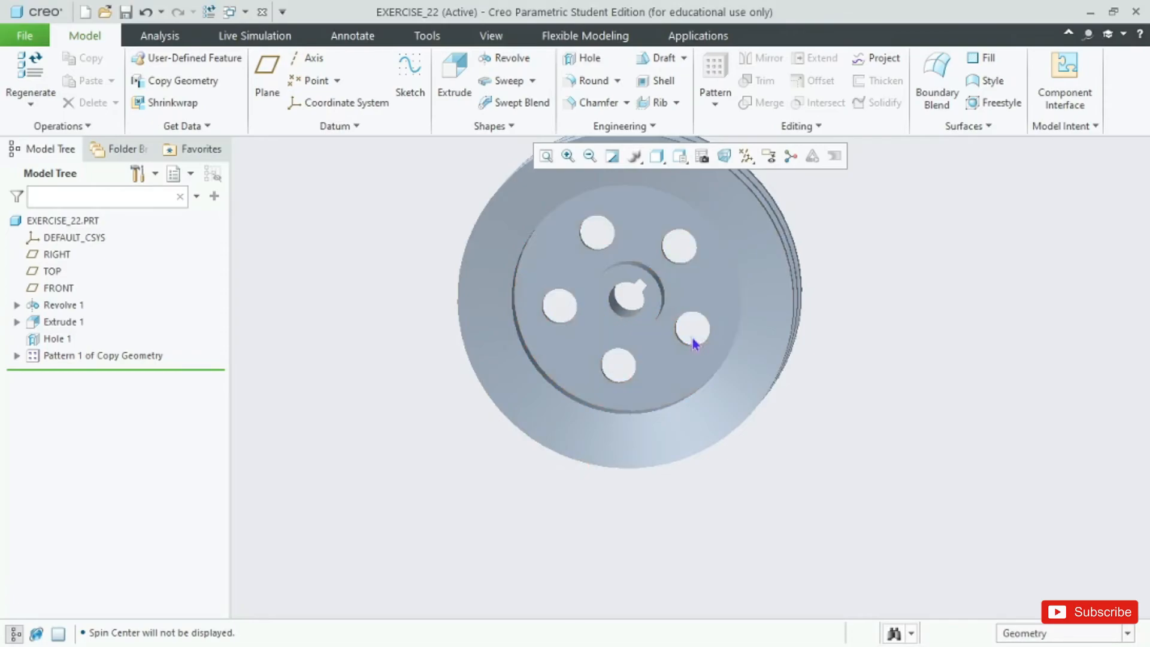
{"action": "key", "text": "alt+Tab"}
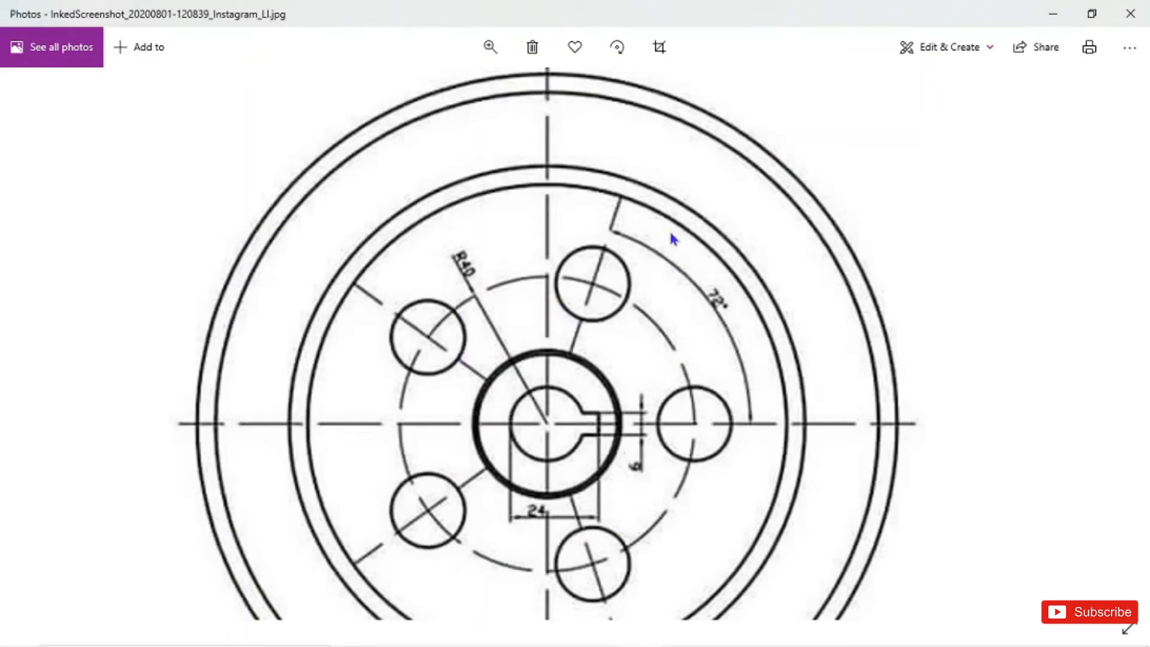
Compare the finished pulley with the pictorial view, front view and cross-section in the reference drawing in Photos.
{"action": "left_click", "coordinate": [489, 46]}
{"action": "left_click_drag", "start_coordinate": [444, 102], "coordinate": [411, 91]}
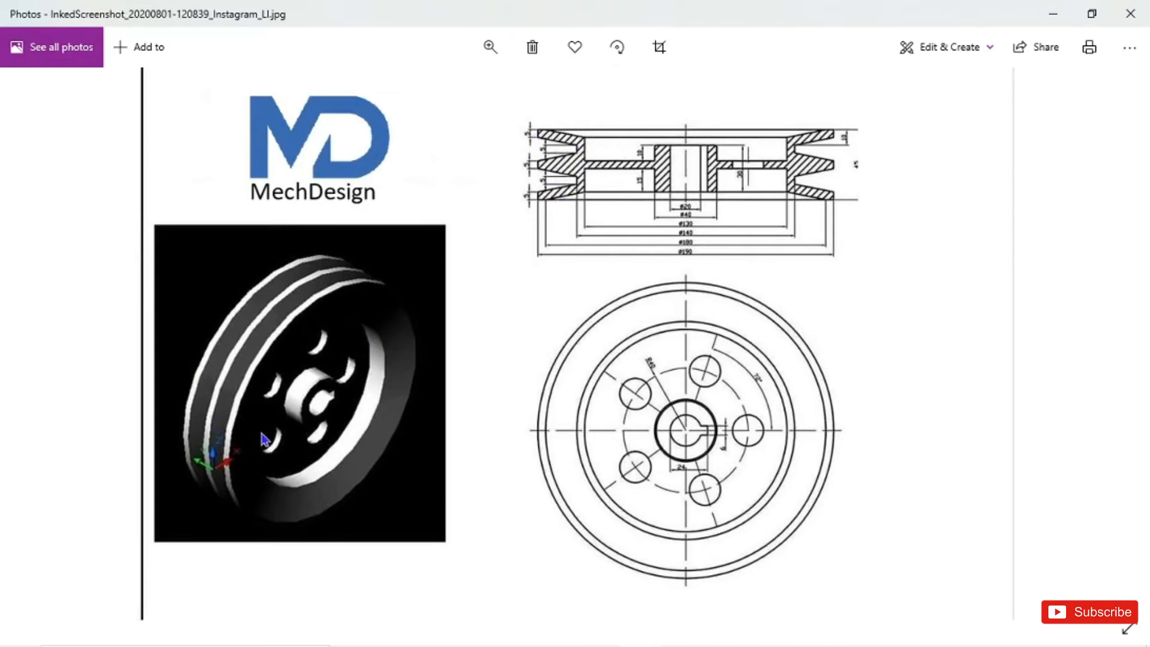
{"action": "key", "text": "alt+Tab"}
{"action": "mouse_move", "coordinate": [419, 461]}
{"action": "middle_mouse_down"}
{"action": "mouse_move", "coordinate": [516, 368]}
{"action": "mouse_move", "coordinate": [462, 382]}
{"action": "mouse_move", "coordinate": [405, 378]}
{"action": "middle_mouse_up"}
{"action": "key", "text": "alt+Tab"}
{"action": "left_click", "coordinate": [507, 62]}
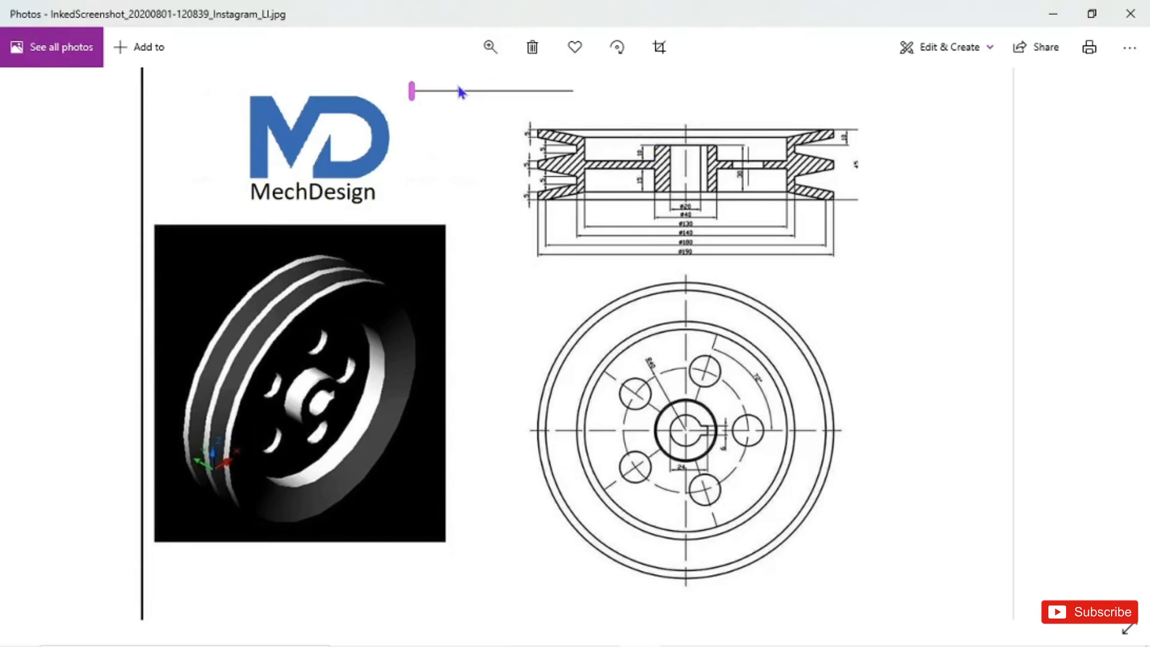
{"action": "left_click_drag", "start_coordinate": [413, 92], "coordinate": [437, 90]}
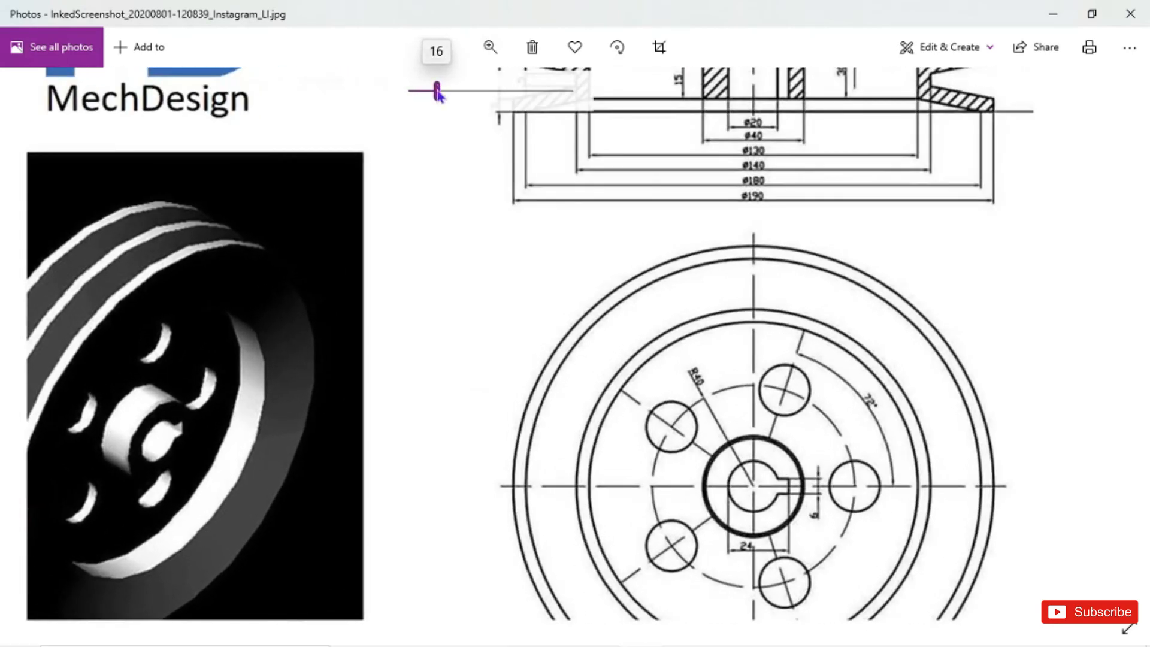
{"action": "left_click_drag", "start_coordinate": [709, 209], "coordinate": [751, 479]}
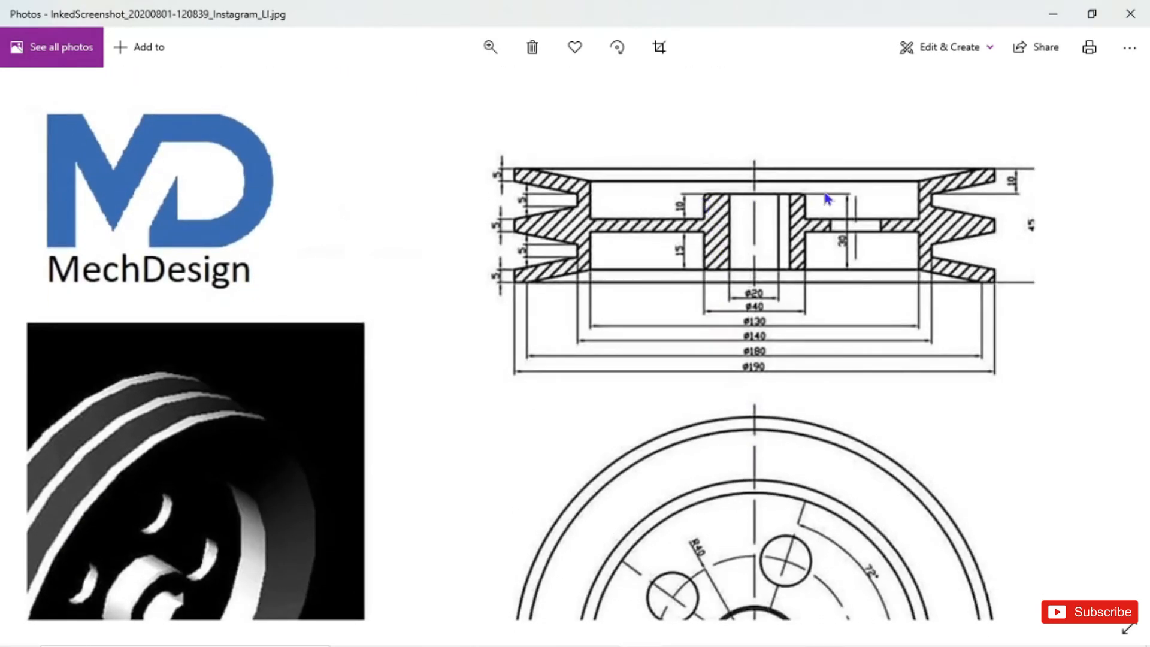
Return to Creo Parametric and start a Round on the hub's outer circular edges at both ends.
{"action": "key", "text": "alt+Tab"}
{"action": "middle_click_drag", "start_coordinate": [552, 278], "coordinate": [554, 315]}
{"action": "left_click", "coordinate": [590, 80]}
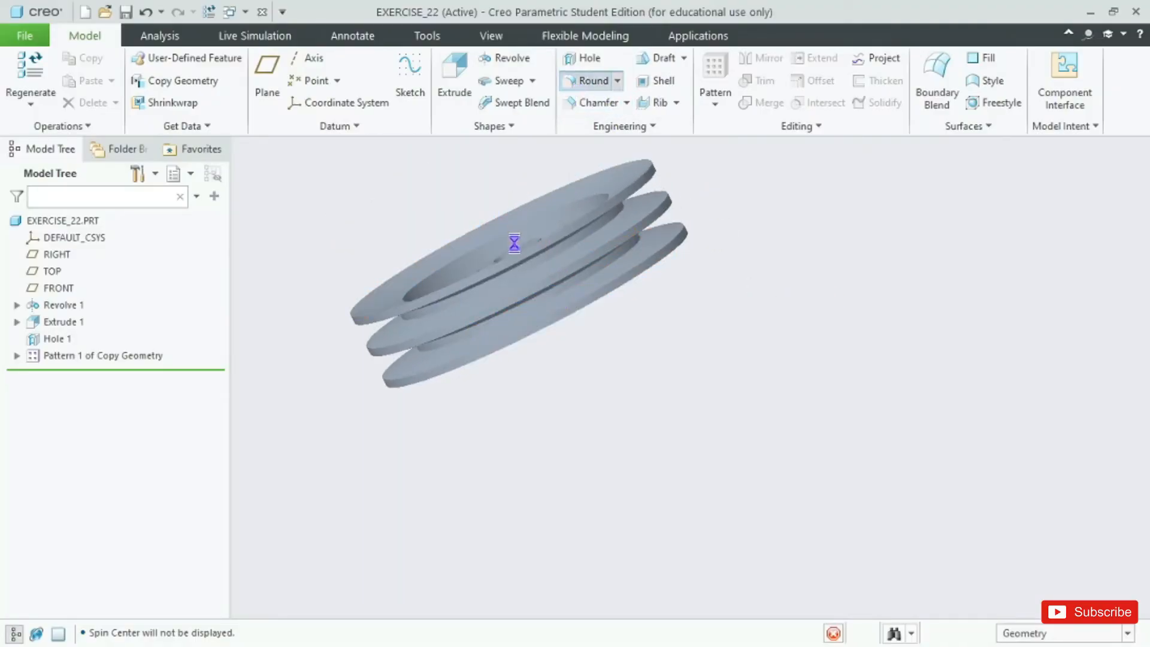
{"action": "scroll", "coordinate": [515, 246], "scroll_direction": "up", "scroll_amount": 10}
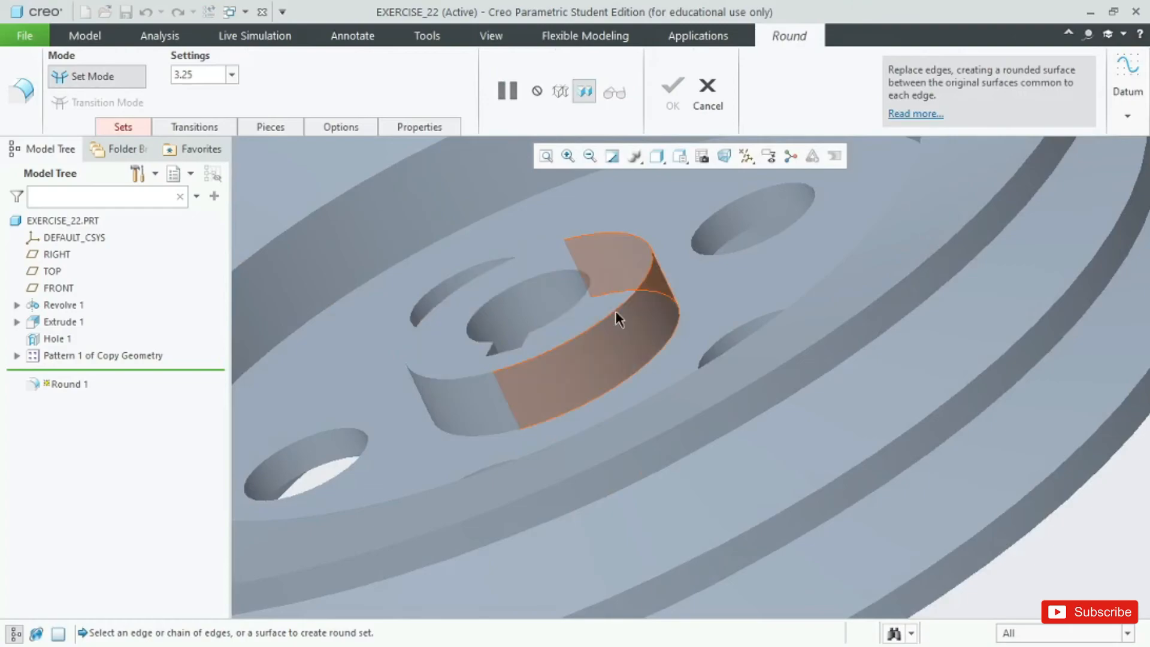
{"action": "left_click", "coordinate": [616, 307]}
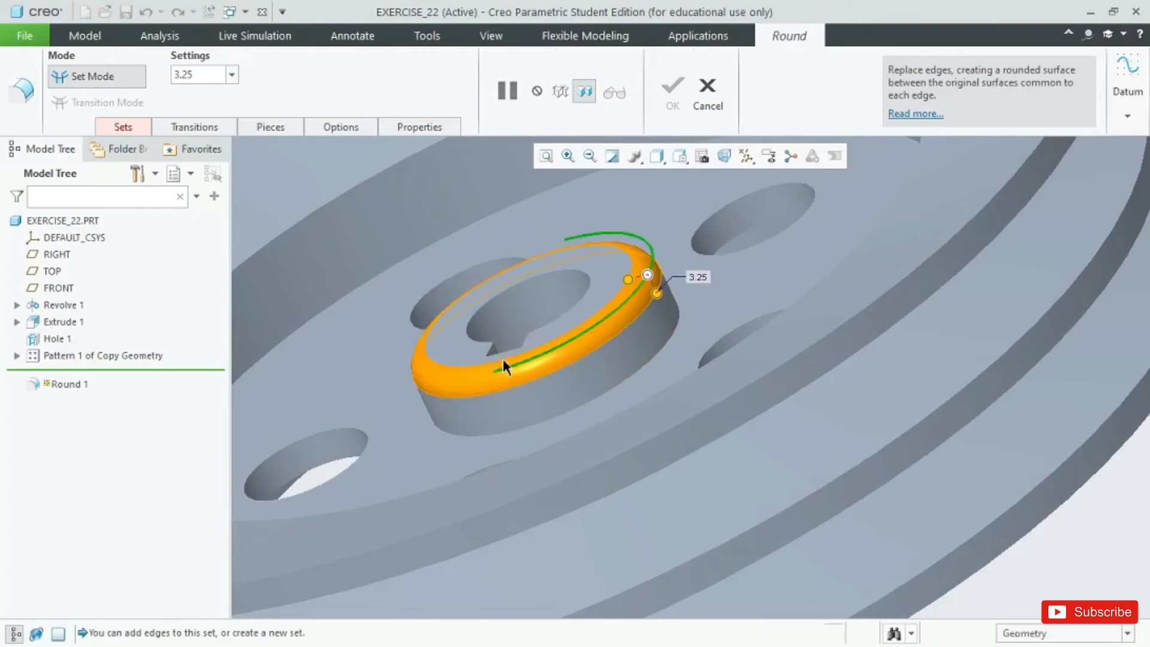
{"action": "scroll", "coordinate": [466, 319], "scroll_direction": "up", "scroll_amount": 5}
{"action": "scroll", "coordinate": [466, 319], "scroll_direction": "down", "scroll_amount": 5}
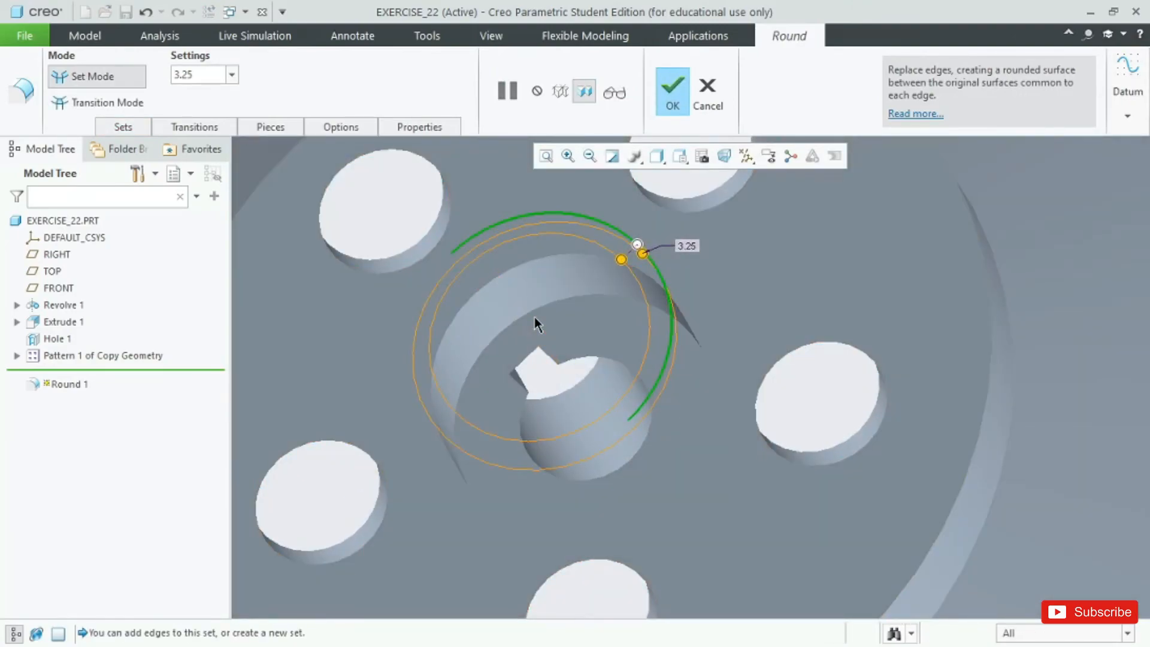
{"action": "left_click", "coordinate": [536, 311], "text": "ctrl"}
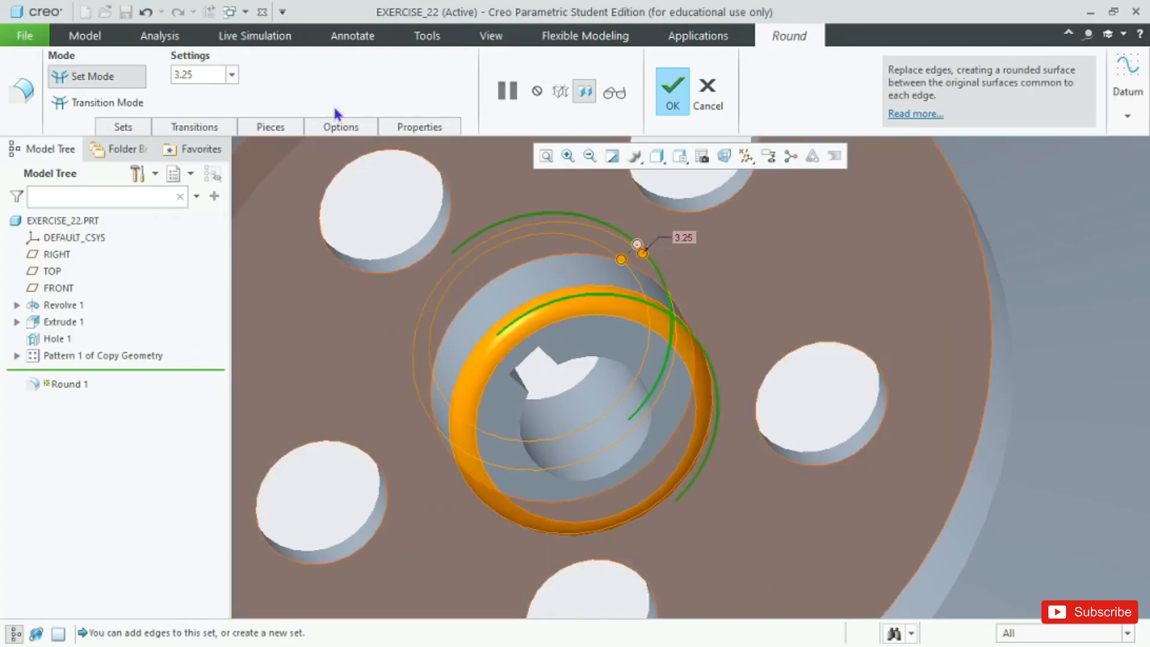
Set the radius of the hub edge rounds to 1.5 and complete the feature.
{"action": "double_click", "coordinate": [217, 76]}
{"action": "type", "text": "1"}
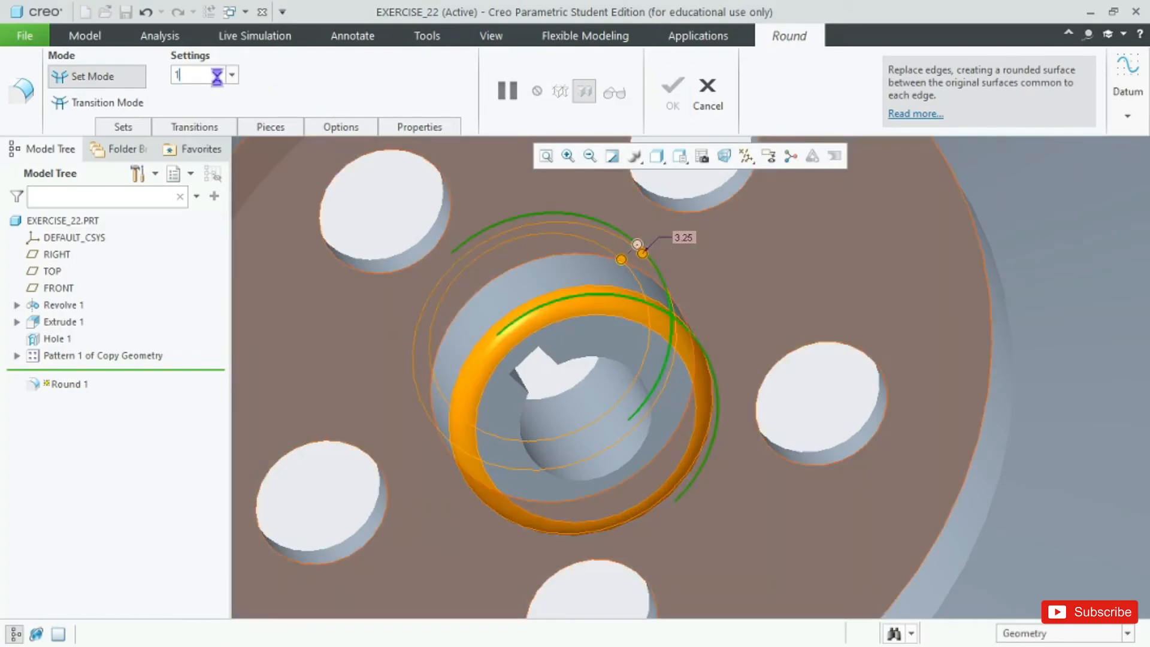
{"action": "key", "text": "Return"}
{"action": "double_click", "coordinate": [218, 76]}
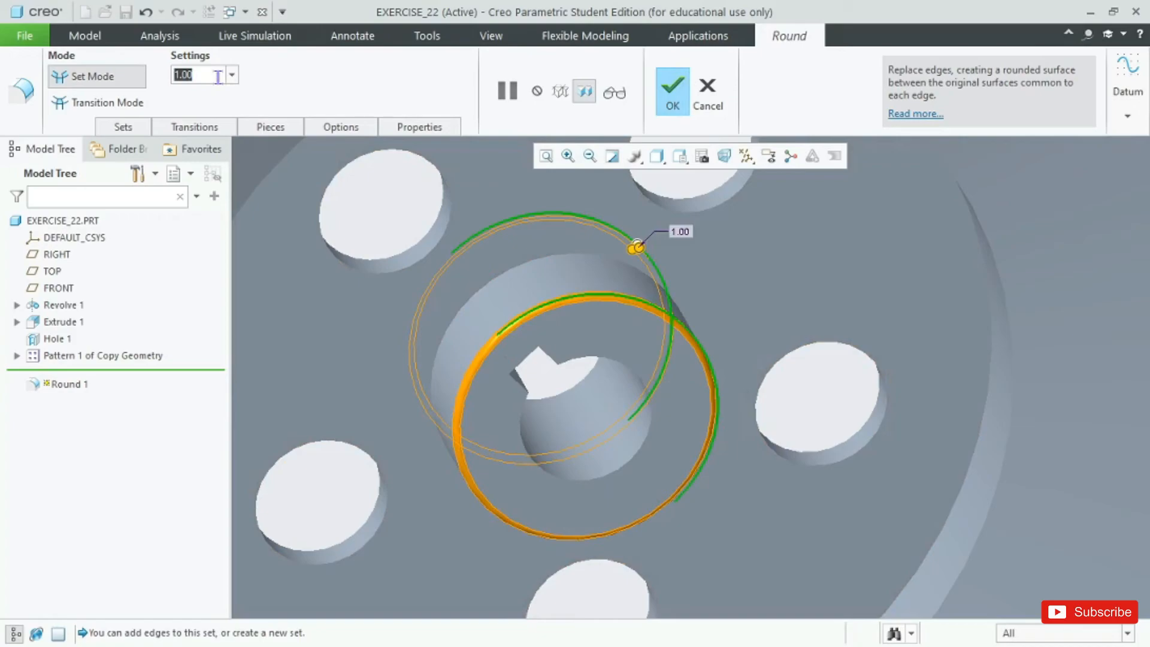
{"action": "type", "text": "1.5"}
{"action": "key", "text": "Return"}
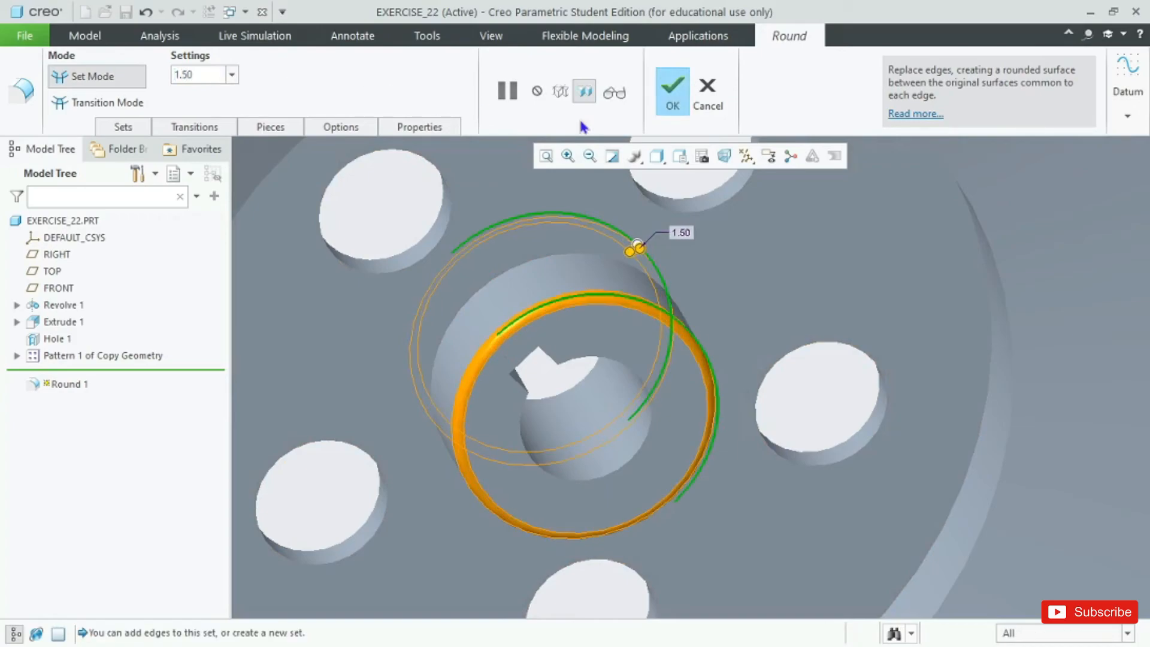
{"action": "left_click", "coordinate": [672, 93]}
Inspect the rounded hub, holes and belt grooves of the pulley from several angles and distances.
{"action": "scroll", "coordinate": [722, 298], "scroll_direction": "up", "scroll_amount": 2}
{"action": "middle_click_drag", "start_coordinate": [723, 299], "coordinate": [743, 305]}
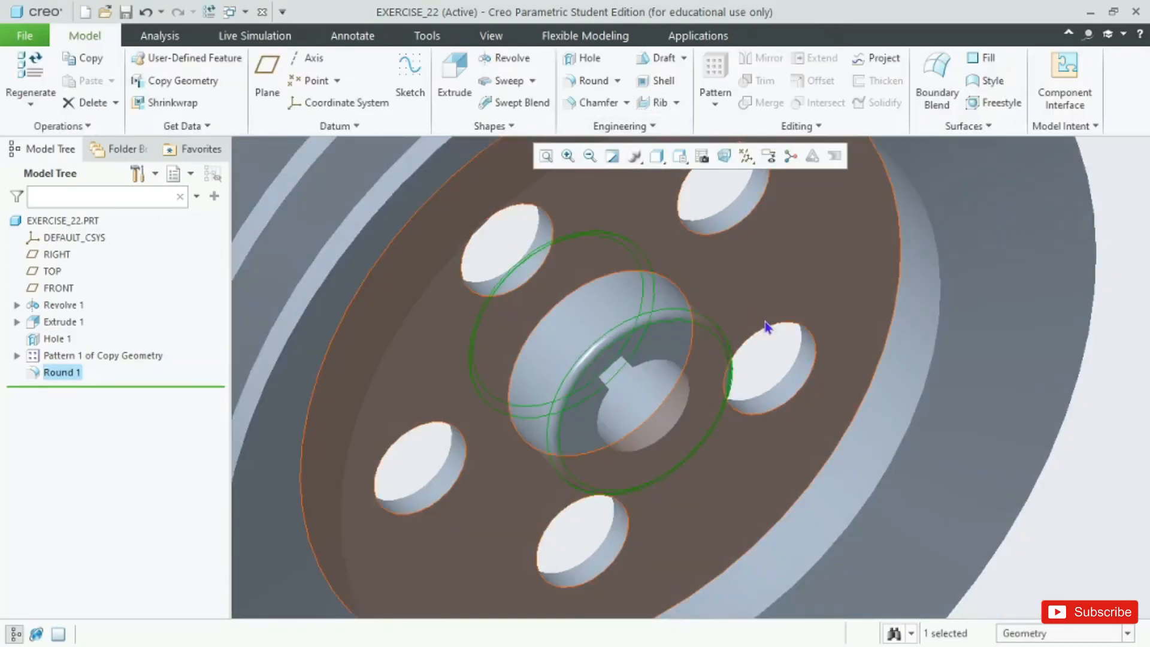
{"action": "left_click", "coordinate": [789, 333]}
{"action": "scroll", "coordinate": [1120, 373], "scroll_direction": "up", "scroll_amount": 3}
{"action": "middle_click_drag", "start_coordinate": [857, 384], "coordinate": [774, 497]}
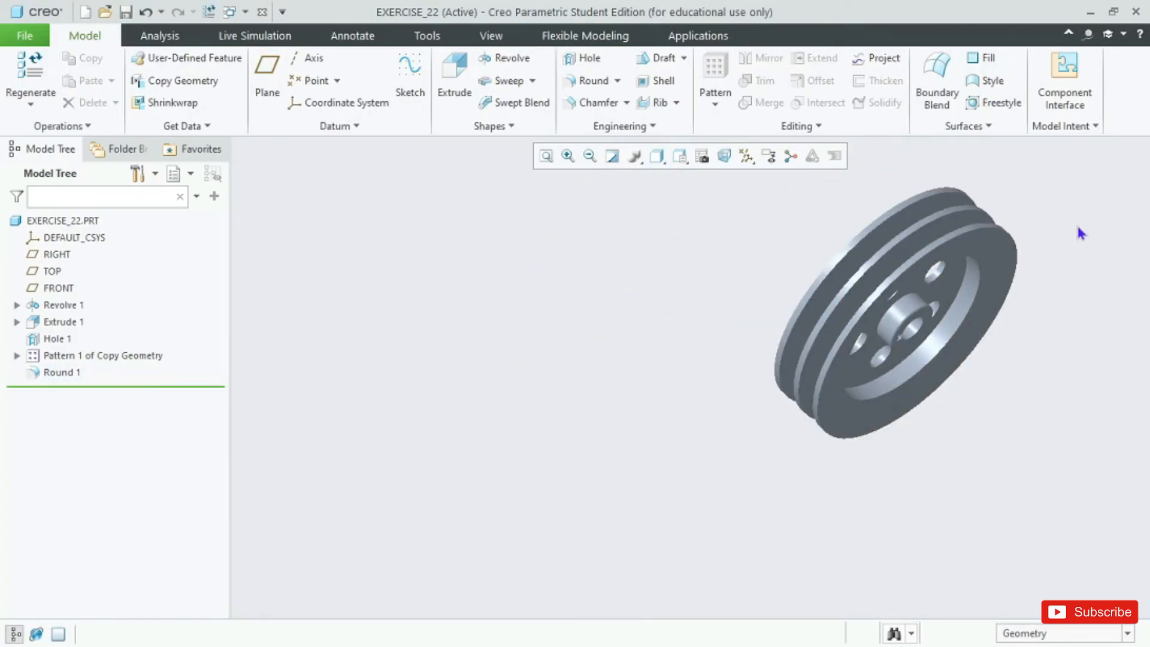
{"action": "scroll", "coordinate": [1100, 204], "scroll_direction": "down", "scroll_amount": 3}
{"action": "scroll", "coordinate": [1099, 207], "scroll_direction": "down", "scroll_amount": 1}
{"action": "scroll", "coordinate": [1094, 346], "scroll_direction": "down", "scroll_amount": 5}
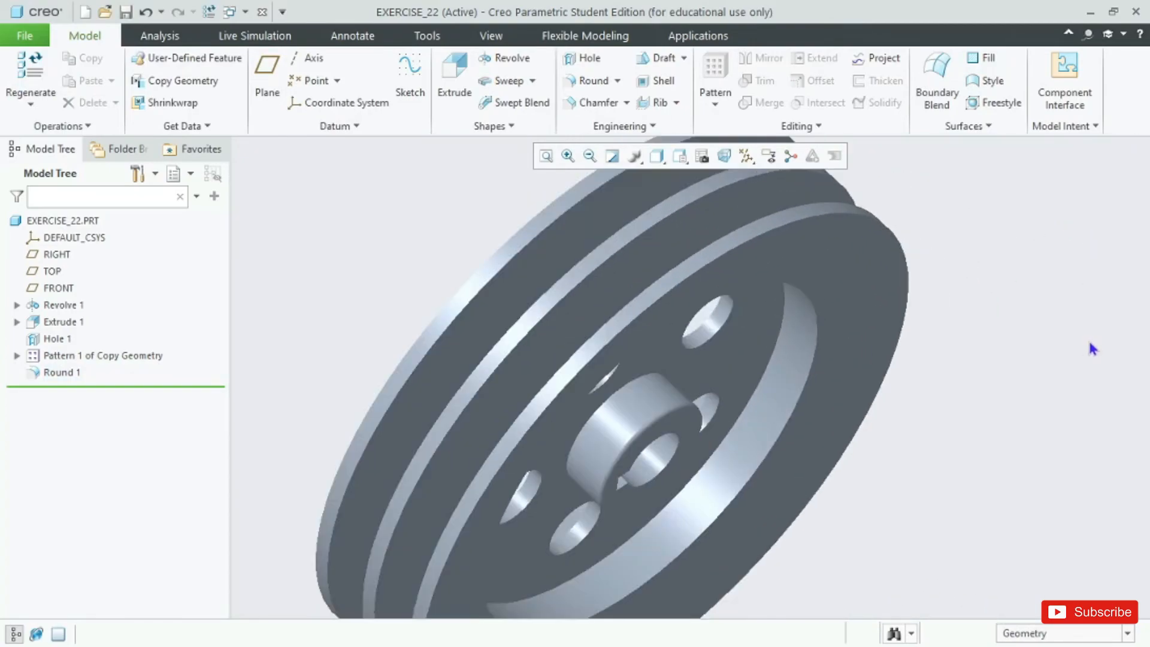
{"action": "scroll", "coordinate": [825, 369], "scroll_direction": "up", "scroll_amount": 5}
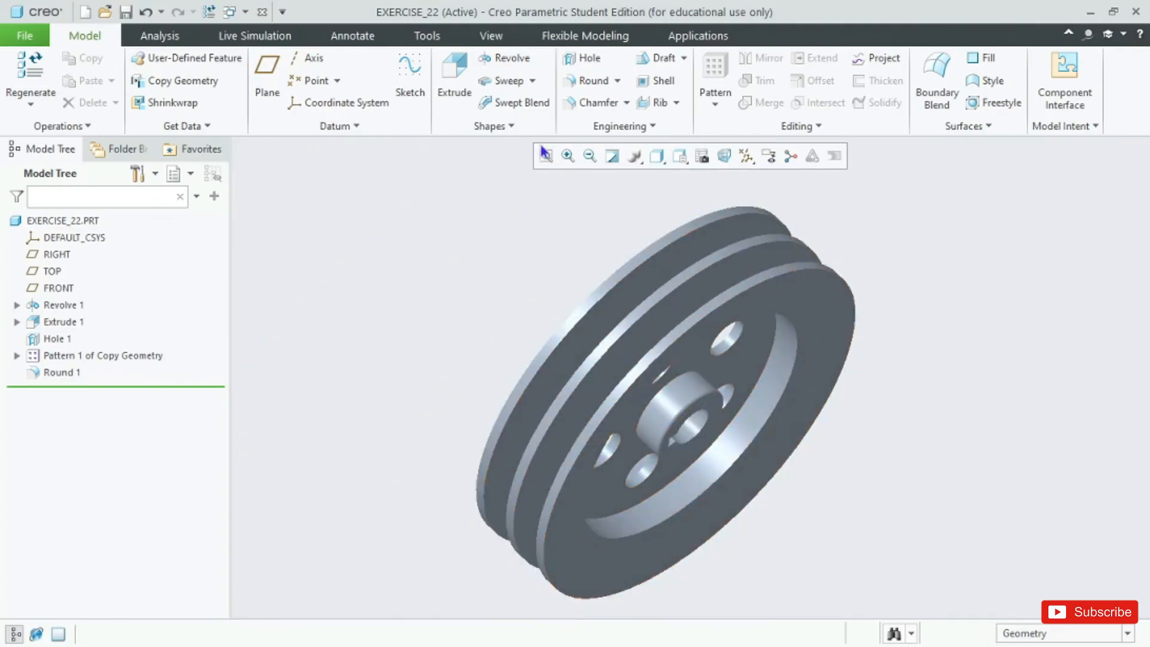
Open Render Studio for the pulley and look through the available scenes without changing the current one.
{"action": "left_click", "coordinate": [674, 42]}
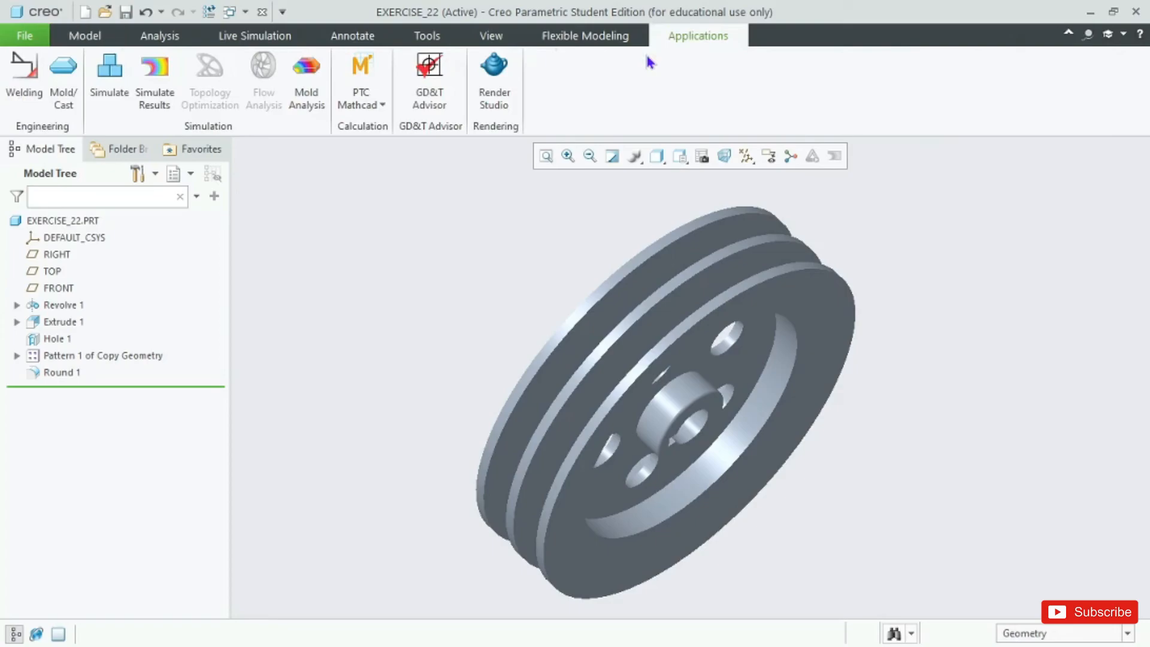
{"action": "left_click", "coordinate": [504, 87]}
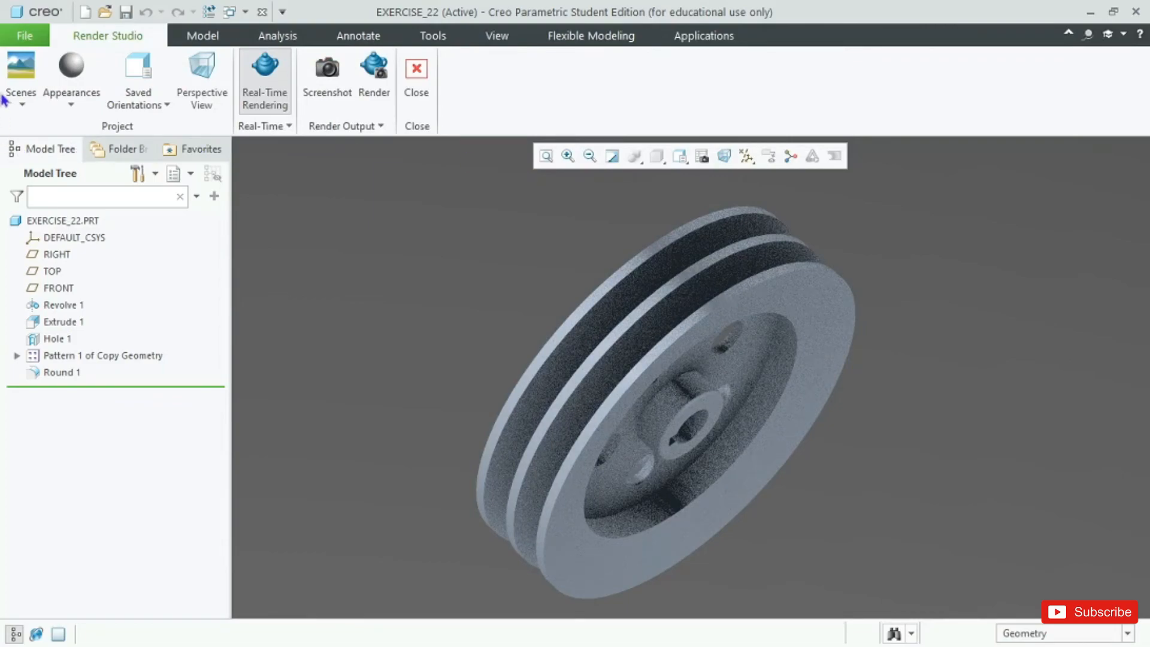
{"action": "left_click", "coordinate": [20, 101]}
{"action": "scroll", "coordinate": [72, 180], "scroll_direction": "down", "scroll_amount": 2}
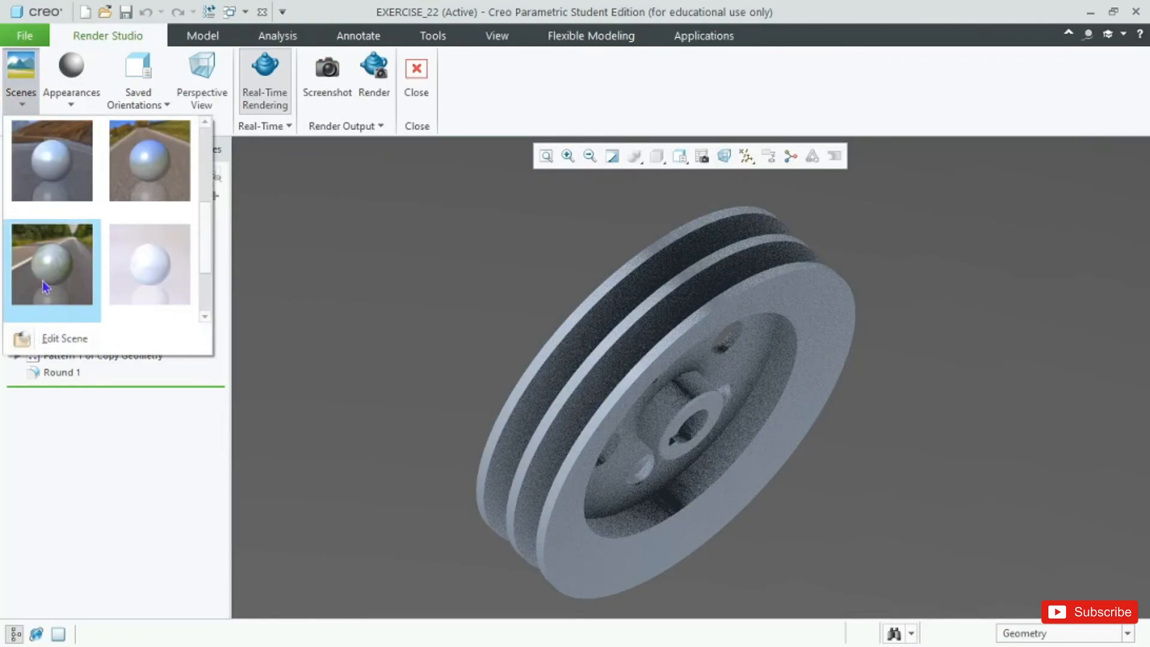
{"action": "scroll", "coordinate": [50, 280], "scroll_direction": "down", "scroll_amount": 1}
{"action": "scroll", "coordinate": [46, 277], "scroll_direction": "up", "scroll_amount": 3}
{"action": "left_click", "coordinate": [61, 102]}
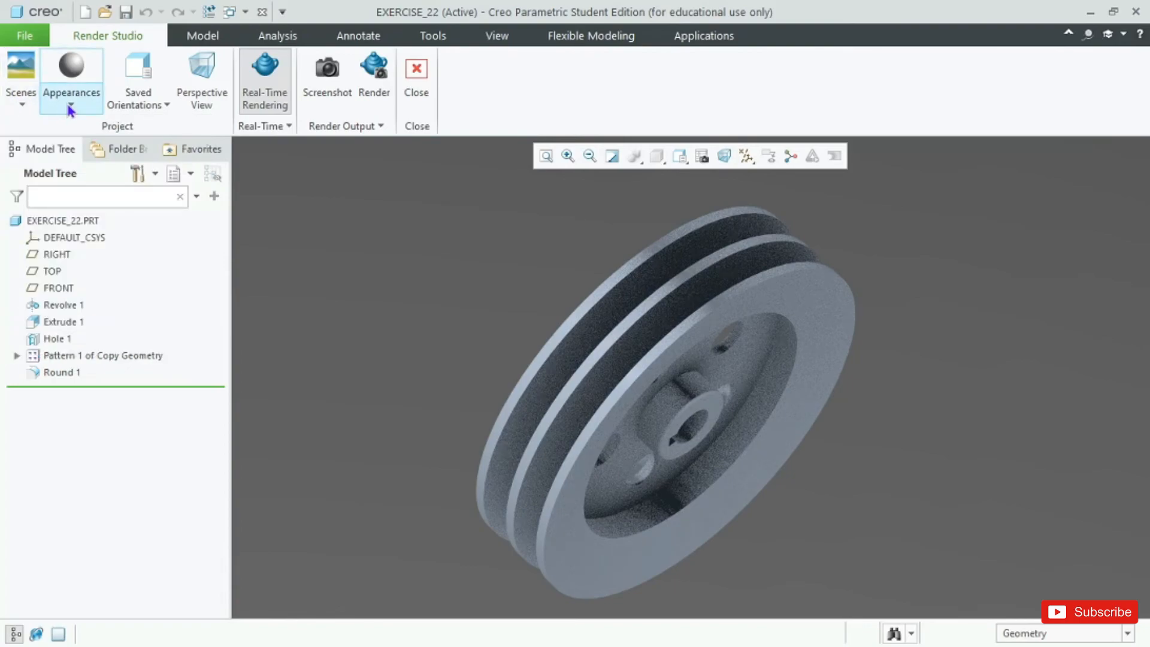
Open the Appearance Editor for a new appearance and set its class to Wood, sub class Rough and type Beech.
{"action": "left_click", "coordinate": [71, 107]}
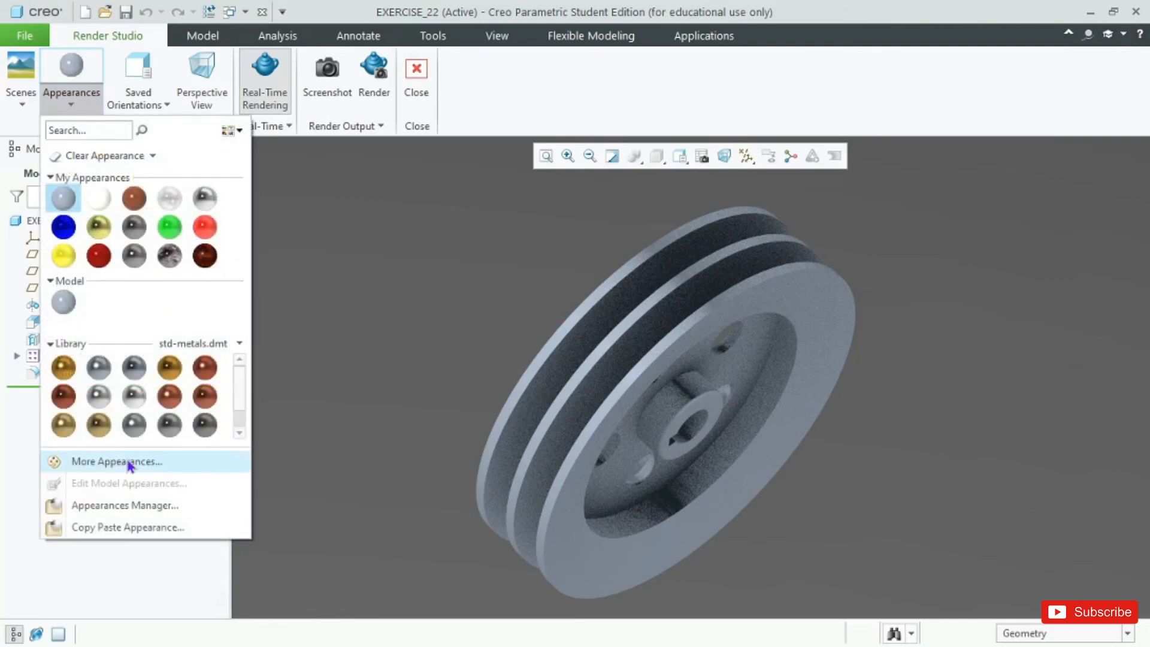
{"action": "left_click", "coordinate": [152, 462]}
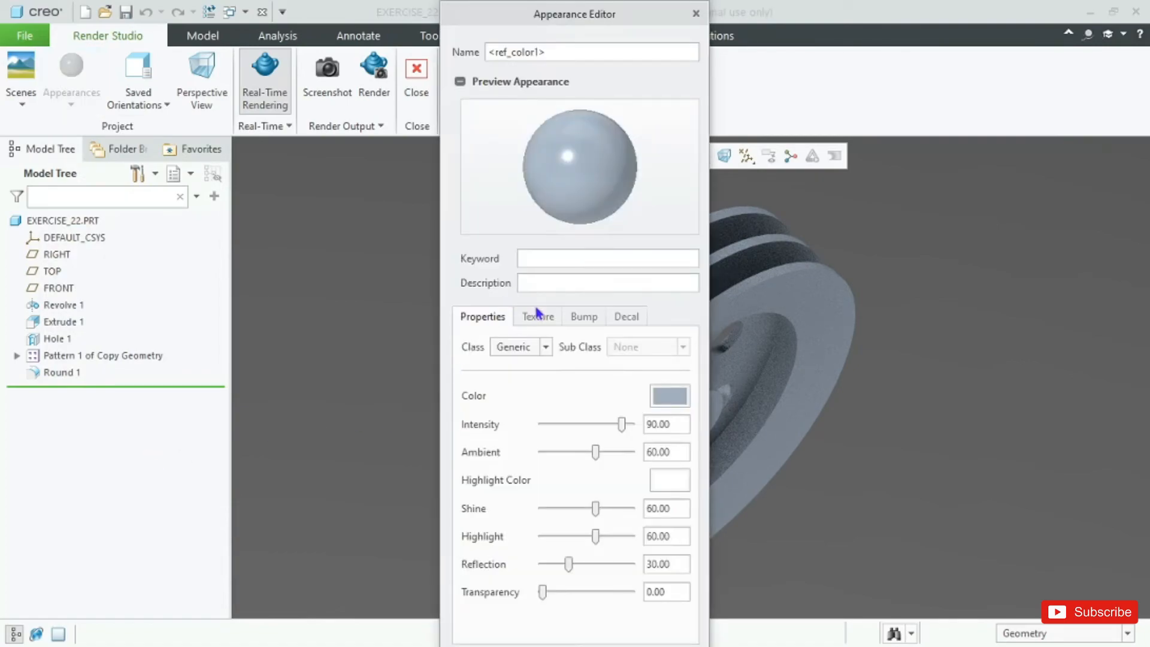
{"action": "left_click", "coordinate": [545, 348]}
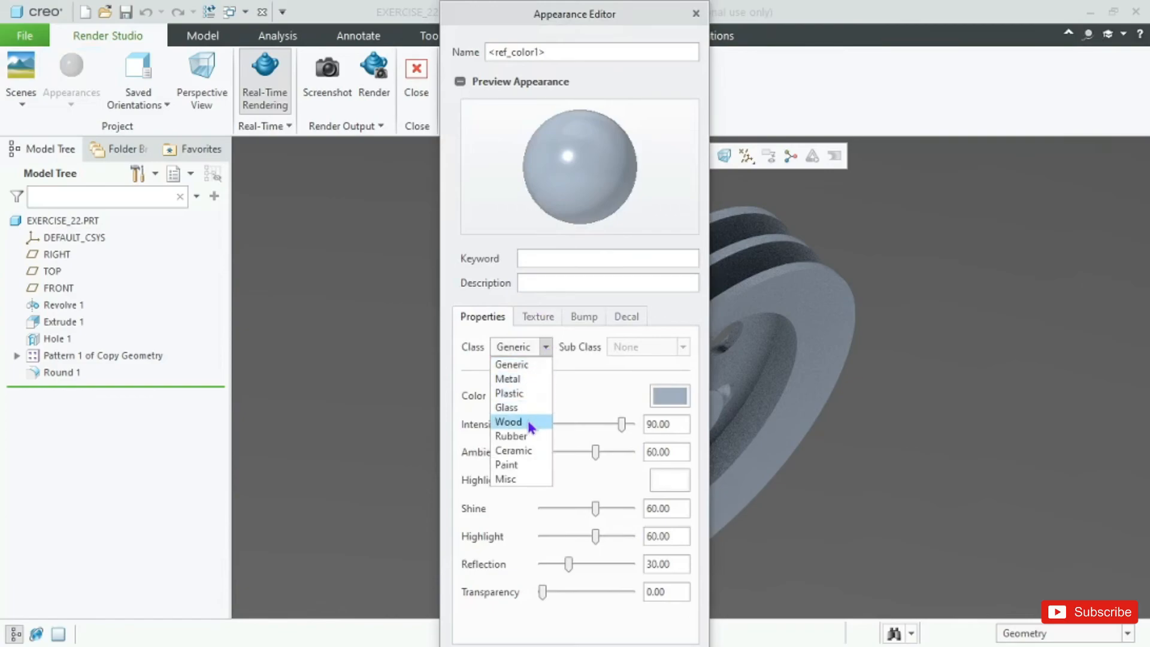
{"action": "left_click", "coordinate": [522, 440]}
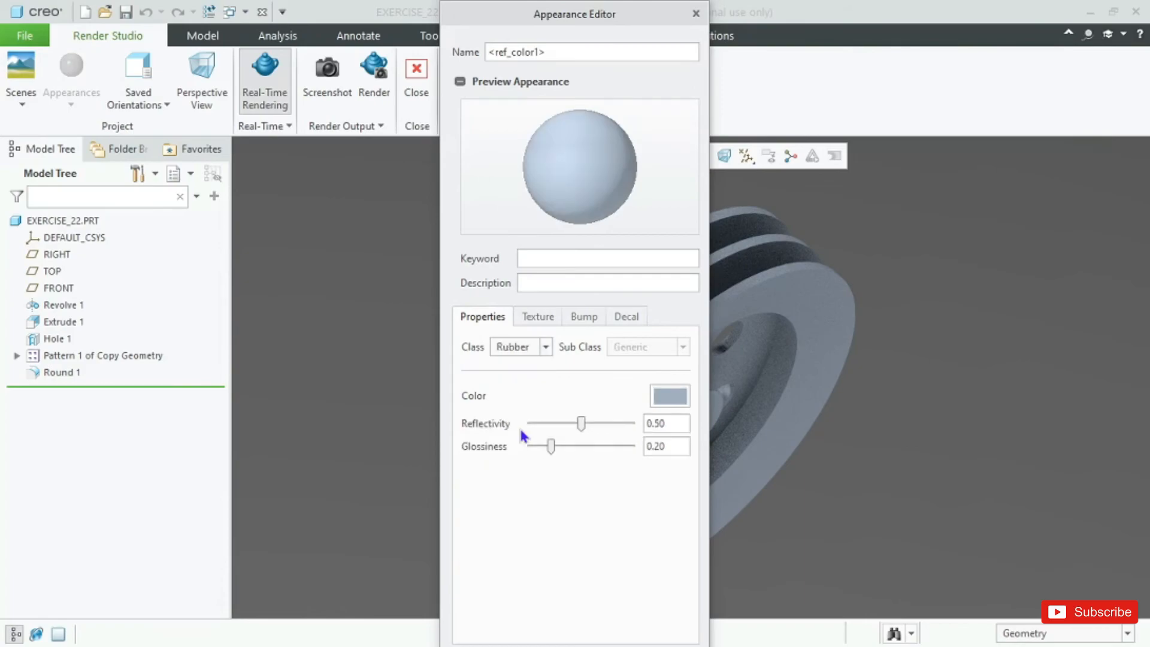
{"action": "left_click", "coordinate": [546, 347]}
{"action": "left_click", "coordinate": [519, 422]}
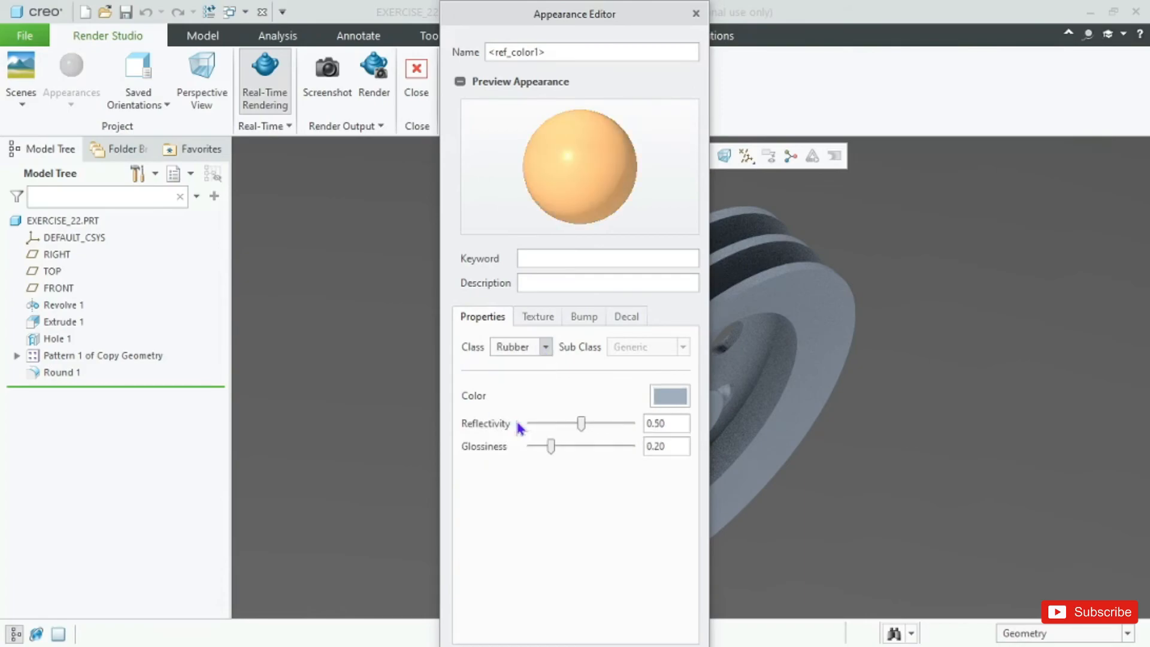
{"action": "left_click", "coordinate": [584, 396]}
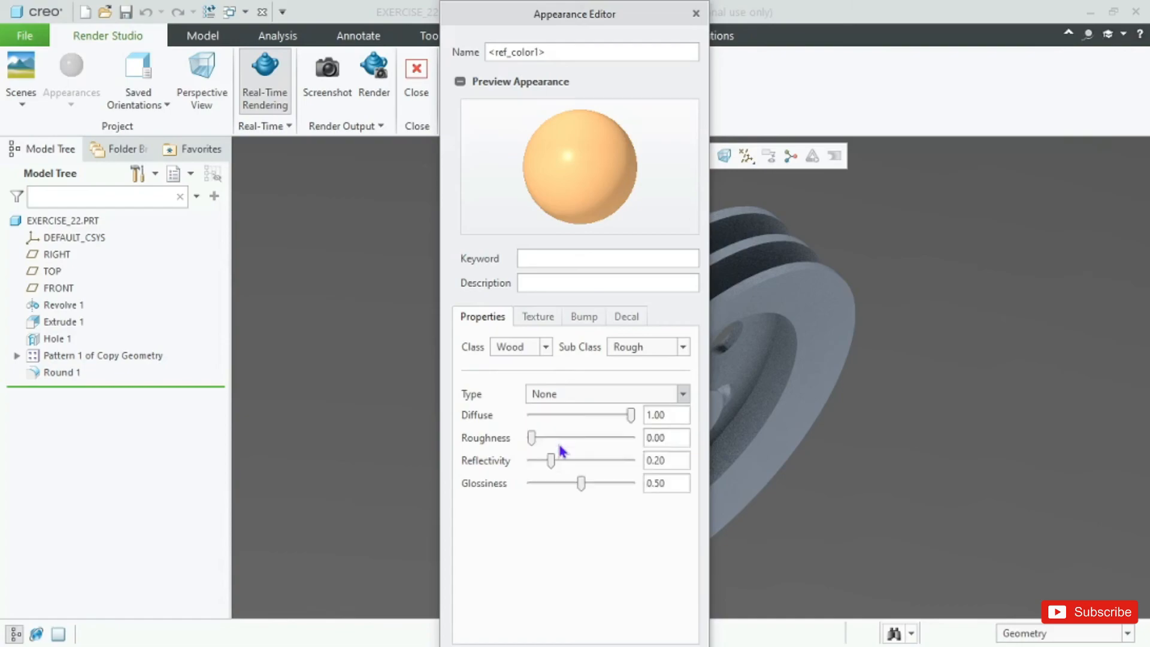
{"action": "left_click", "coordinate": [560, 441]}
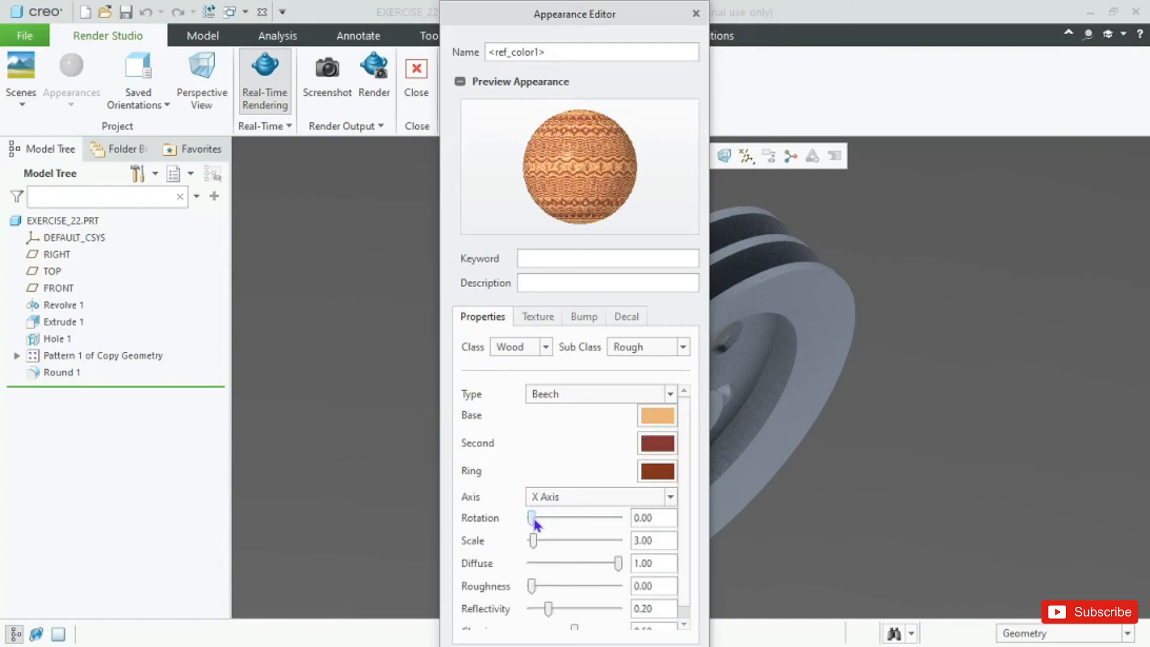
Adjust the beech appearance to rotation 92.40, scale 2.00, diffuse 0.94 and glossiness 0.59, and collapse the appearance preview.
{"action": "left_click_drag", "start_coordinate": [532, 514], "coordinate": [531, 545]}
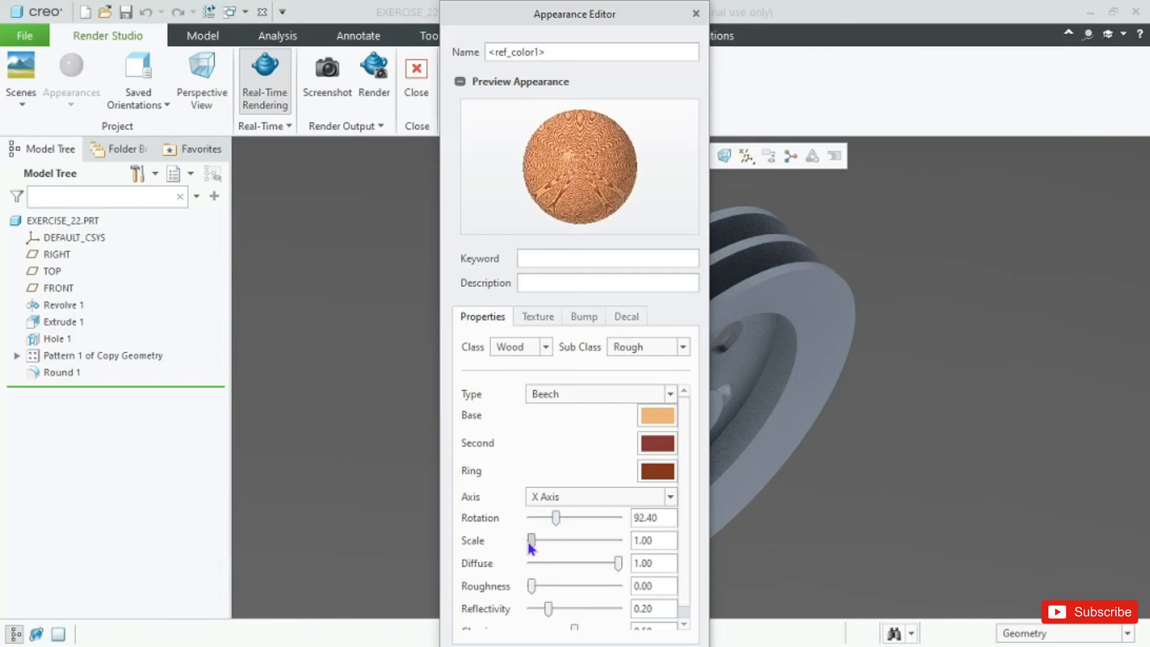
{"action": "scroll", "coordinate": [512, 489], "scroll_direction": "down", "scroll_amount": 1}
{"action": "scroll", "coordinate": [512, 488], "scroll_direction": "up", "scroll_amount": 1}
{"action": "left_click", "coordinate": [592, 540]}
{"action": "mouse_move", "coordinate": [593, 563]}
{"action": "left_mouse_down"}
{"action": "mouse_move", "coordinate": [570, 565]}
{"action": "mouse_move", "coordinate": [612, 563]}
{"action": "left_mouse_up"}
{"action": "scroll", "coordinate": [495, 541], "scroll_direction": "down", "scroll_amount": 1}
{"action": "mouse_move", "coordinate": [531, 574]}
{"action": "left_mouse_down"}
{"action": "mouse_move", "coordinate": [600, 575]}
{"action": "mouse_move", "coordinate": [506, 571]}
{"action": "left_mouse_up"}
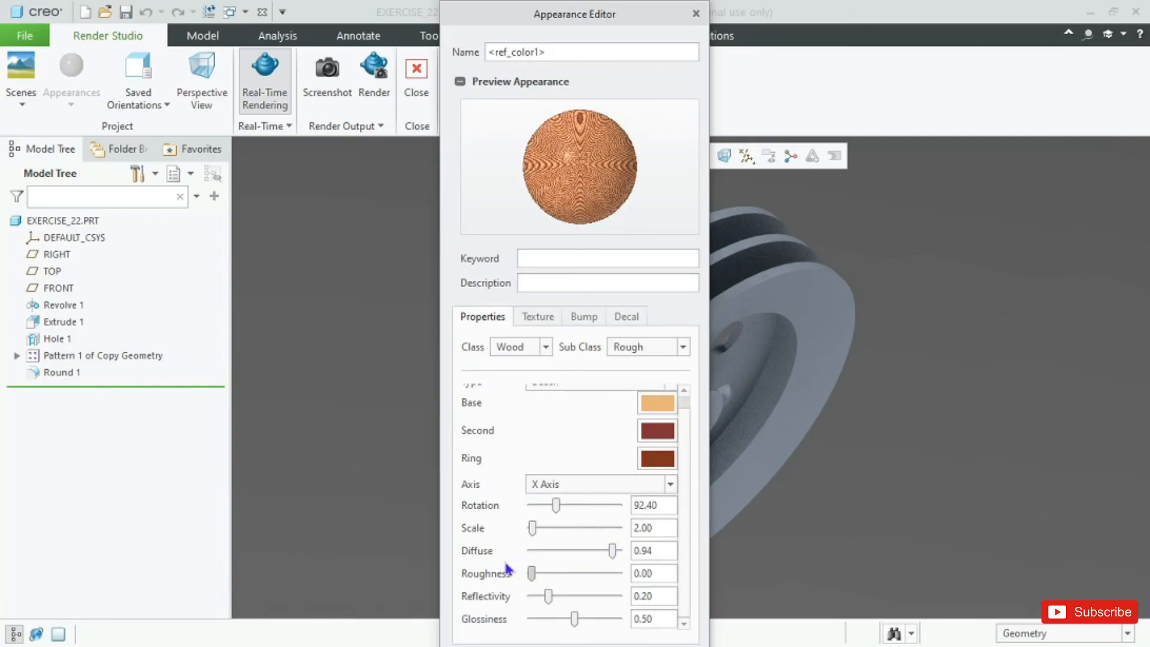
{"action": "mouse_move", "coordinate": [577, 620]}
{"action": "left_mouse_down"}
{"action": "mouse_move", "coordinate": [539, 618]}
{"action": "mouse_move", "coordinate": [603, 615]}
{"action": "mouse_move", "coordinate": [581, 618]}
{"action": "left_mouse_up"}
{"action": "left_click", "coordinate": [460, 82]}
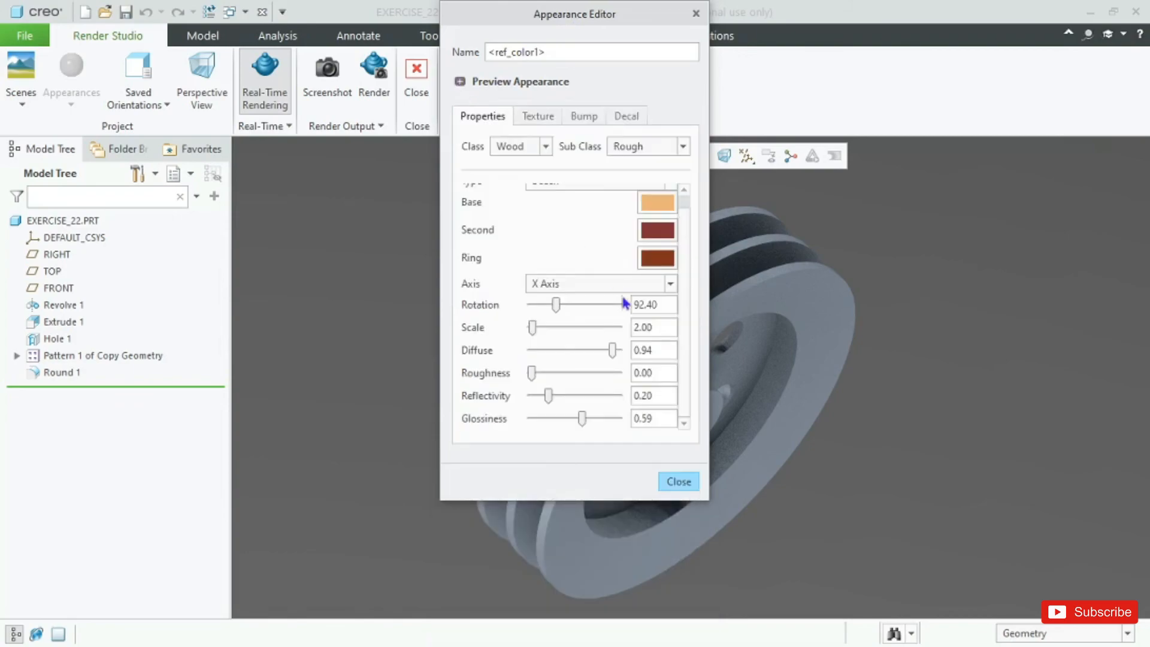
Close the Appearance Editor and apply the beech wood appearance to the whole EXERCISE_22.PRT part.
{"action": "left_click", "coordinate": [679, 482]}
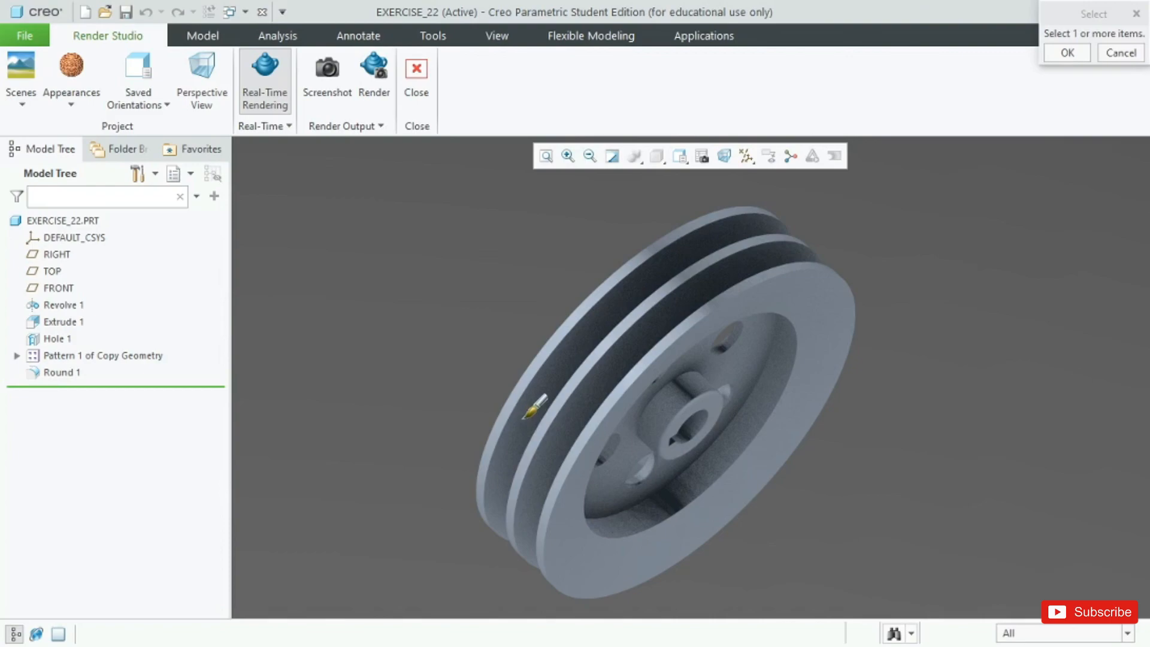
{"action": "left_click", "coordinate": [62, 223]}
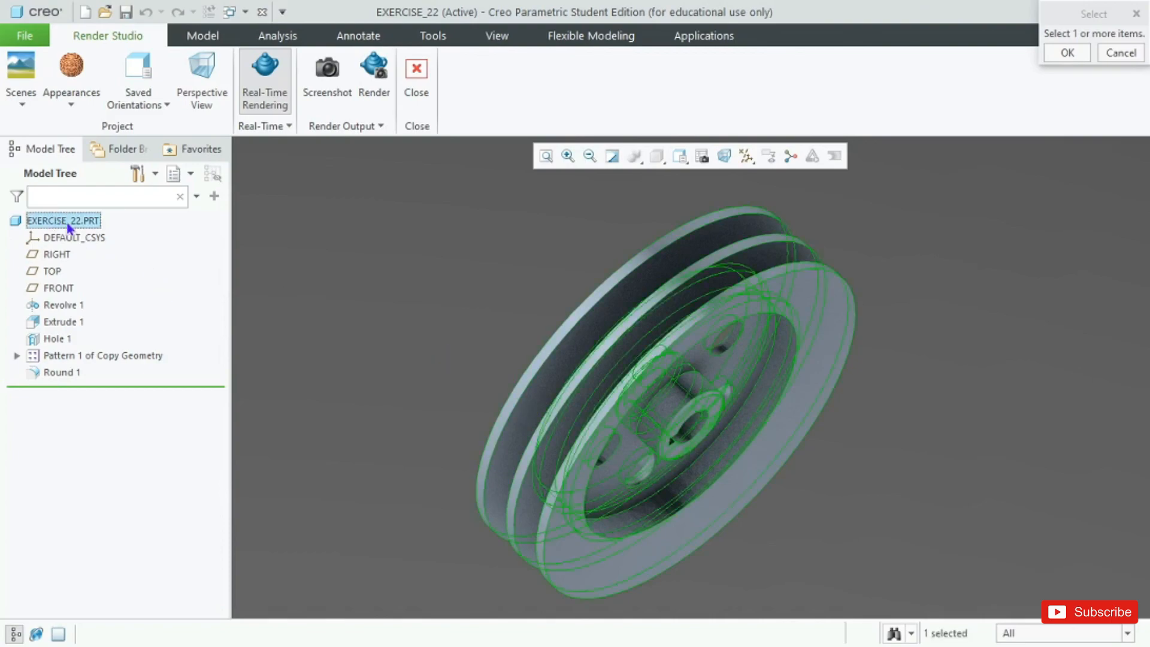
{"action": "left_click", "coordinate": [1056, 53]}
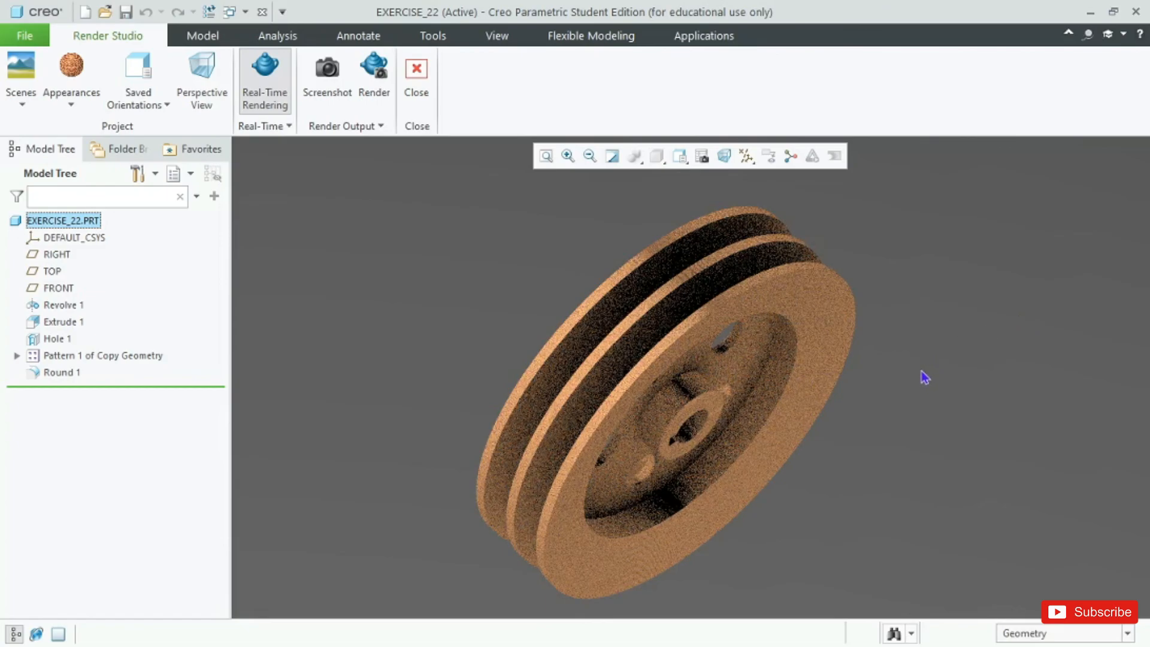
Review the real-time rendering of the wooden pulley, close Render Studio and inspect the part in the modeling view.
{"action": "middle_click_drag", "start_coordinate": [922, 376], "coordinate": [891, 375]}
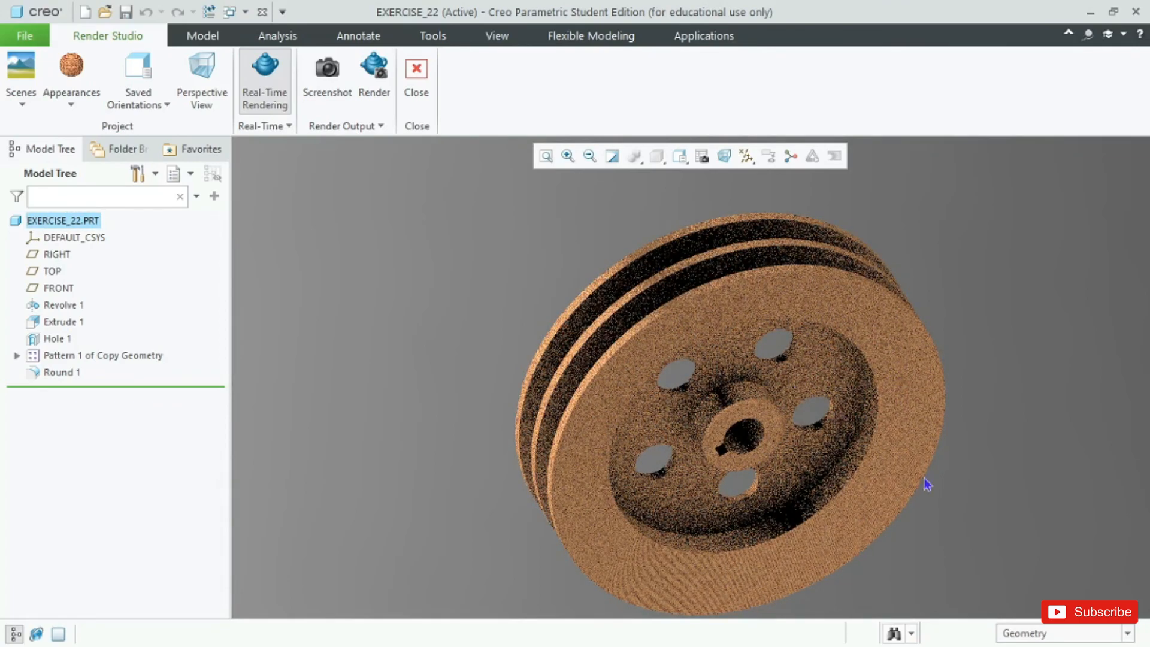
{"action": "scroll", "coordinate": [925, 491], "scroll_direction": "up", "scroll_amount": 4}
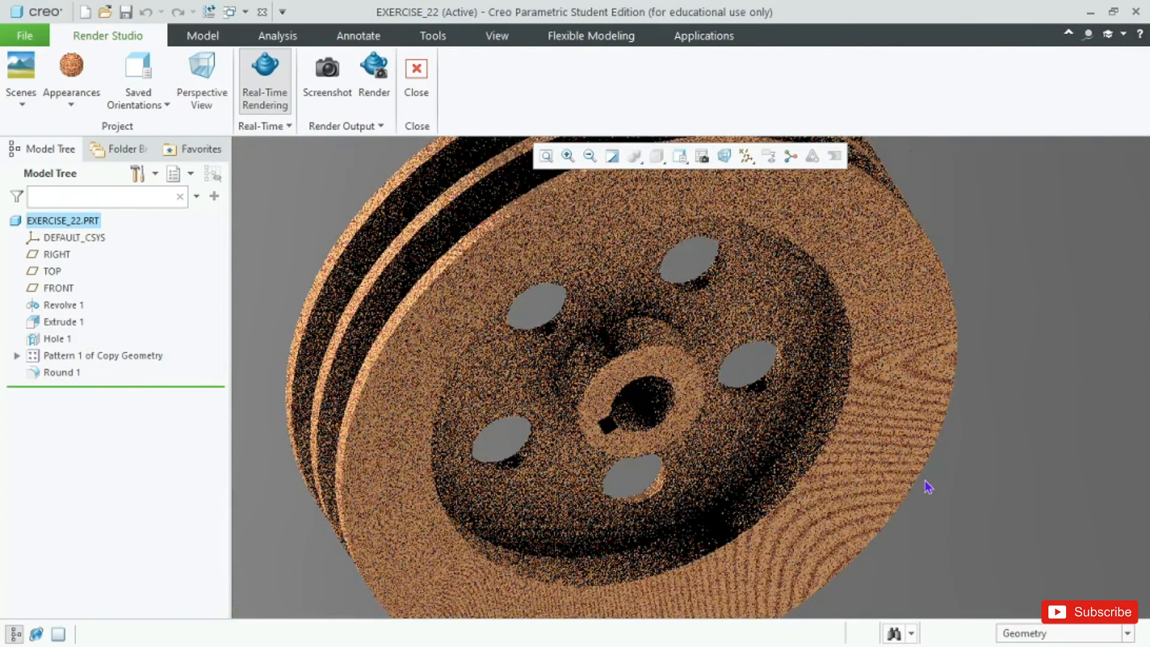
{"action": "scroll", "coordinate": [927, 486], "scroll_direction": "down", "scroll_amount": 5}
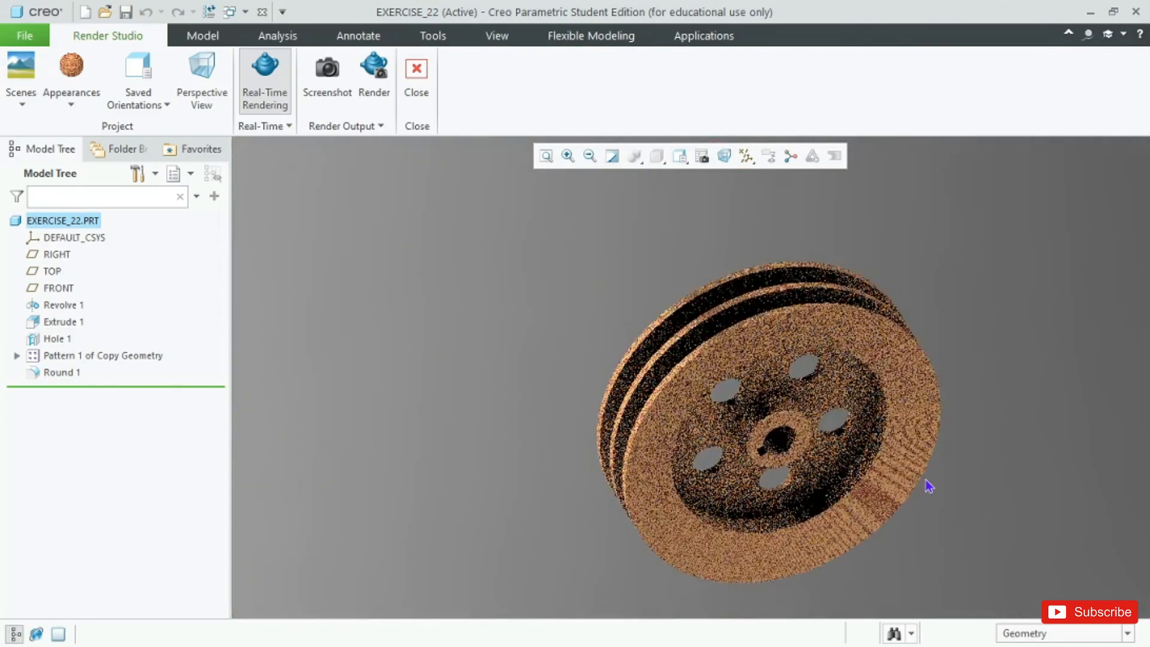
{"action": "scroll", "coordinate": [927, 487], "scroll_direction": "up", "scroll_amount": 5}
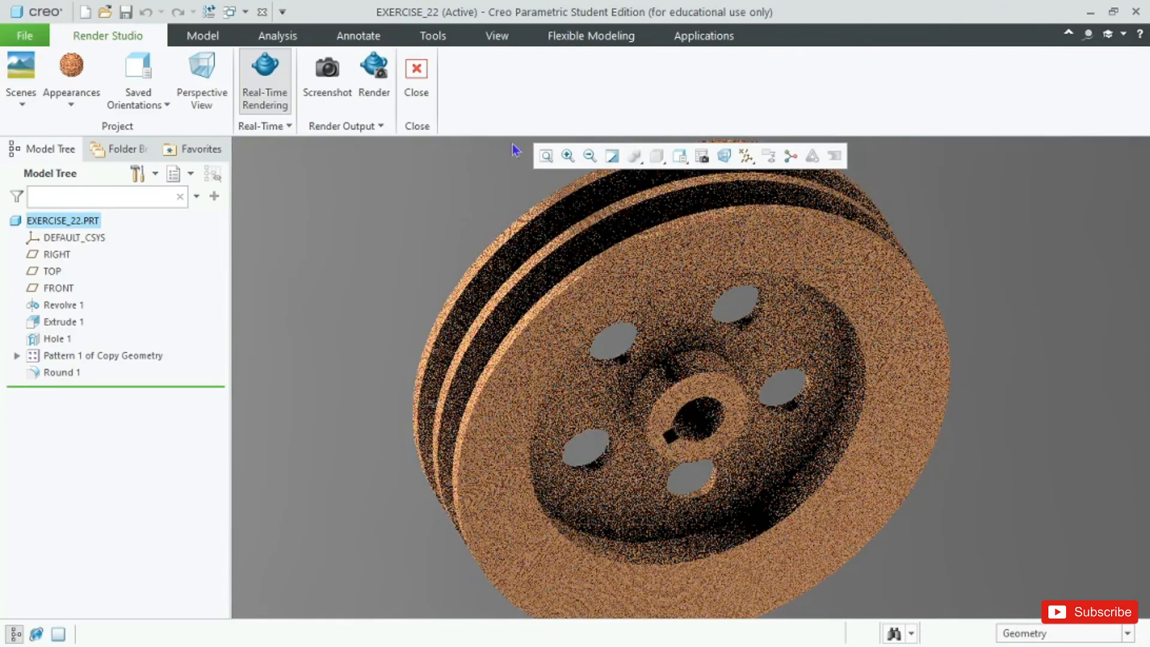
{"action": "left_click", "coordinate": [419, 81]}
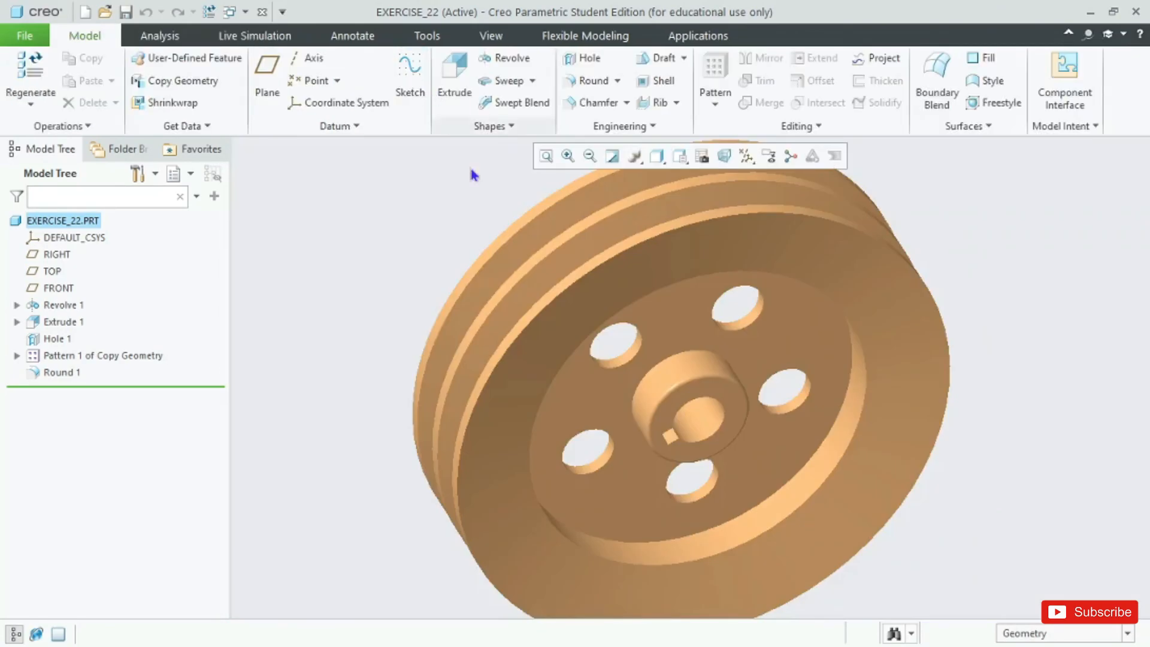
{"action": "scroll", "coordinate": [508, 337], "scroll_direction": "down", "scroll_amount": 3}
{"action": "middle_click_drag", "start_coordinate": [509, 336], "coordinate": [394, 288]}
{"action": "scroll", "coordinate": [437, 241], "scroll_direction": "down", "scroll_amount": 1}
{"action": "scroll", "coordinate": [440, 237], "scroll_direction": "up", "scroll_amount": 2}
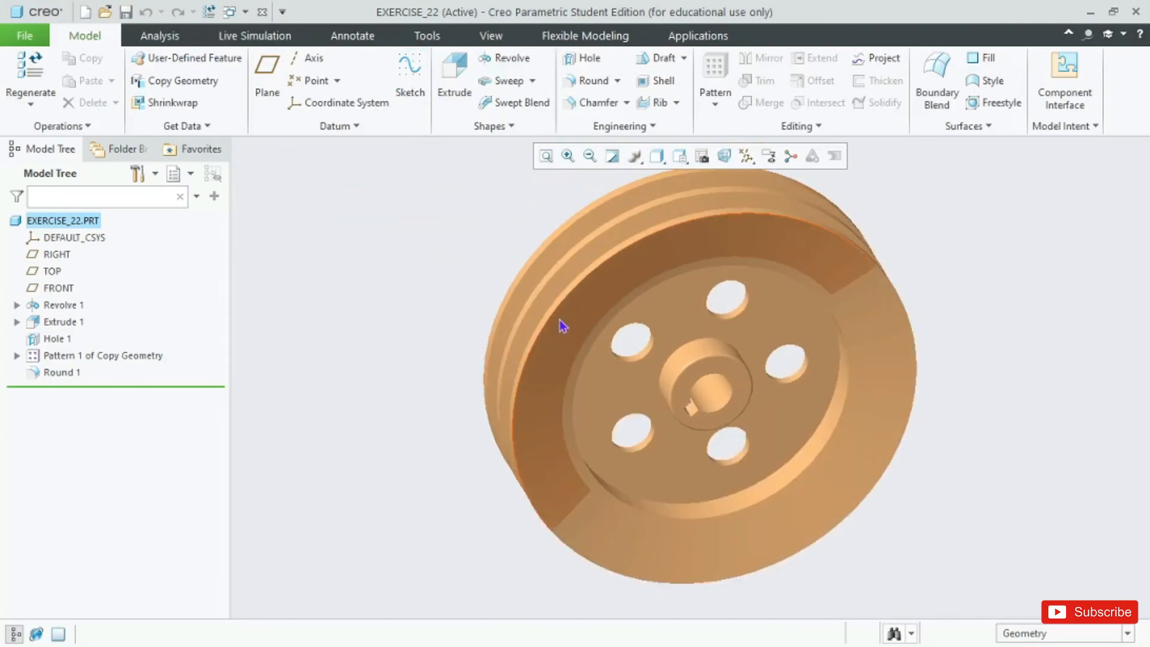